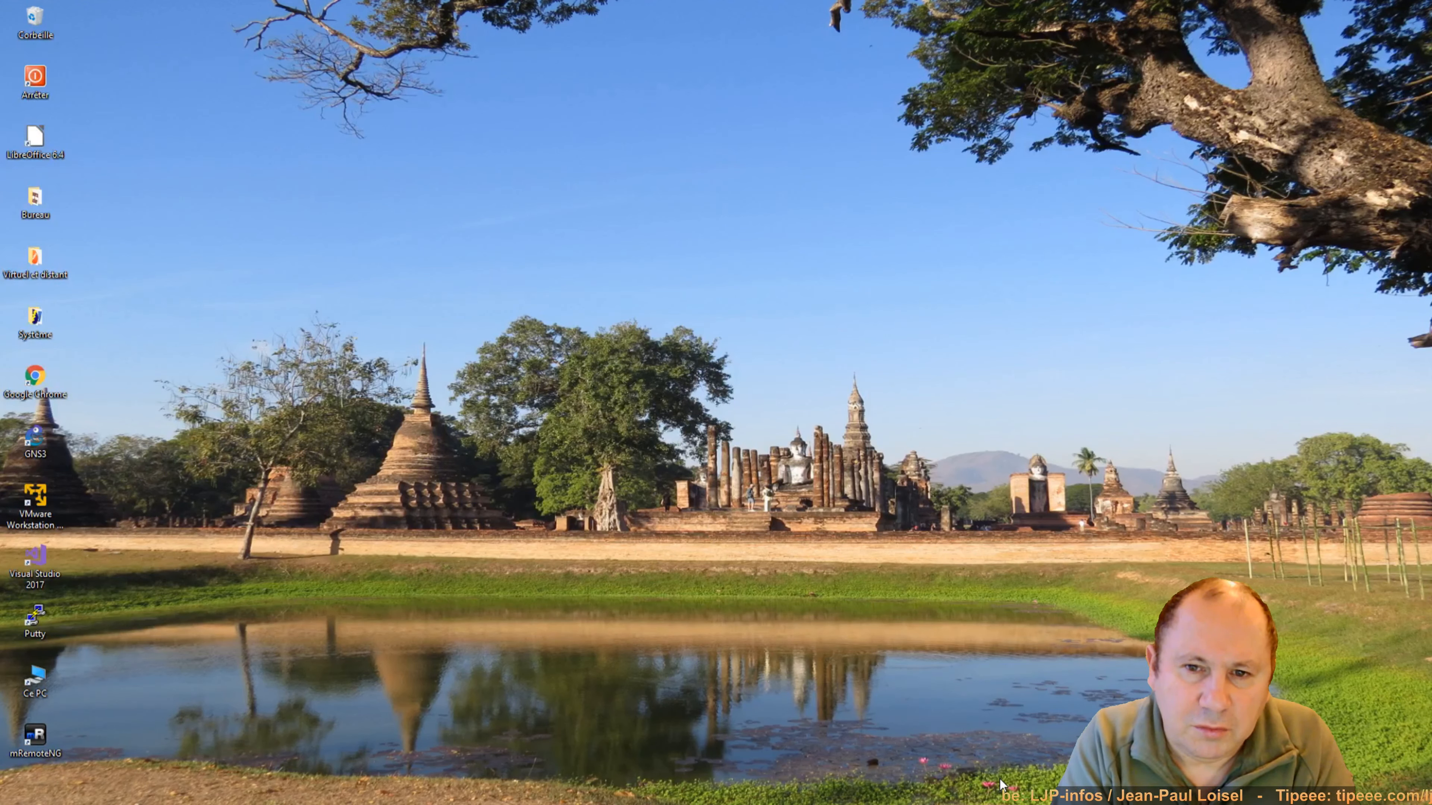
Open the bookmarked Rundeck - 1.101 site in Google Chrome and log in with the account's username and password.
double_click(50, 387)
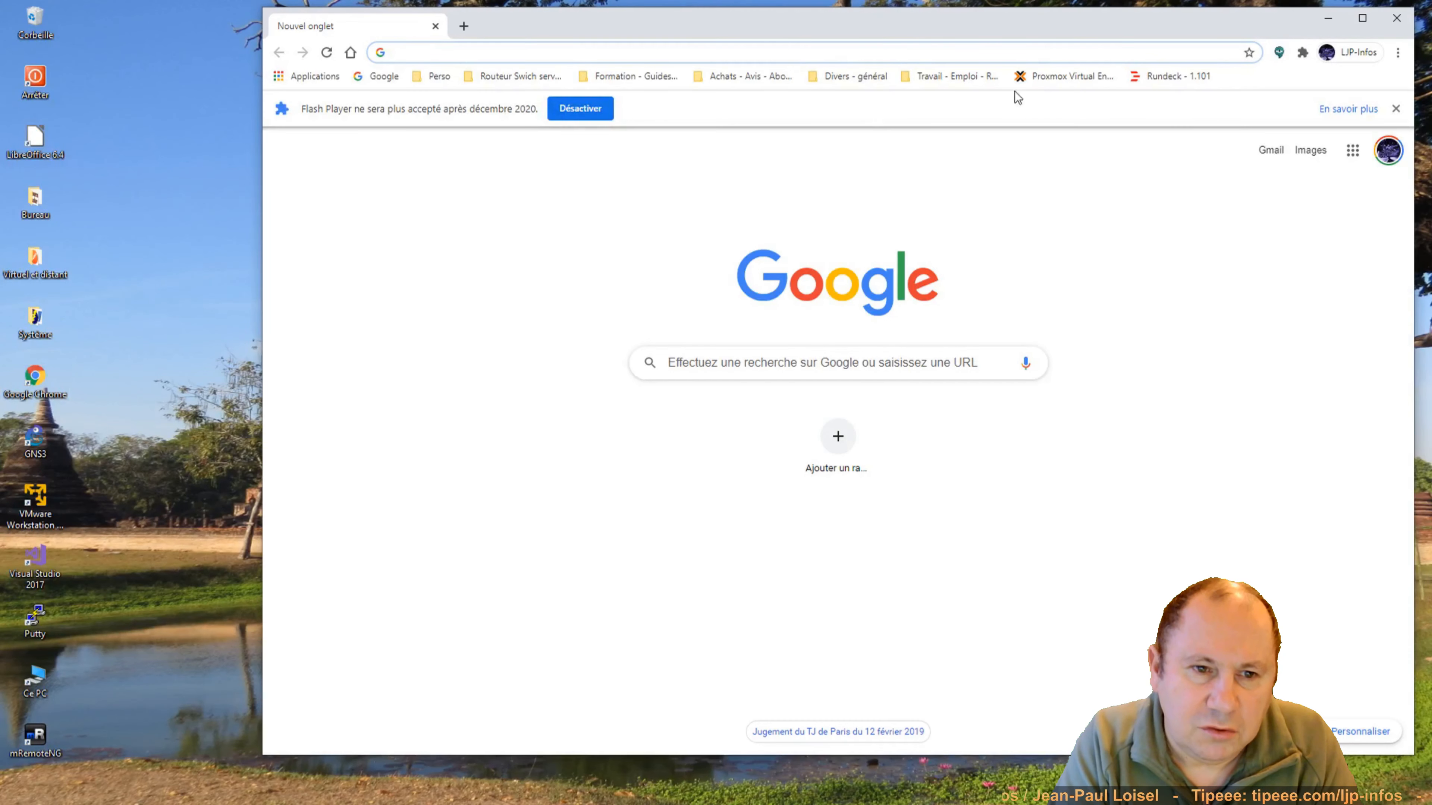
left_click(1184, 77)
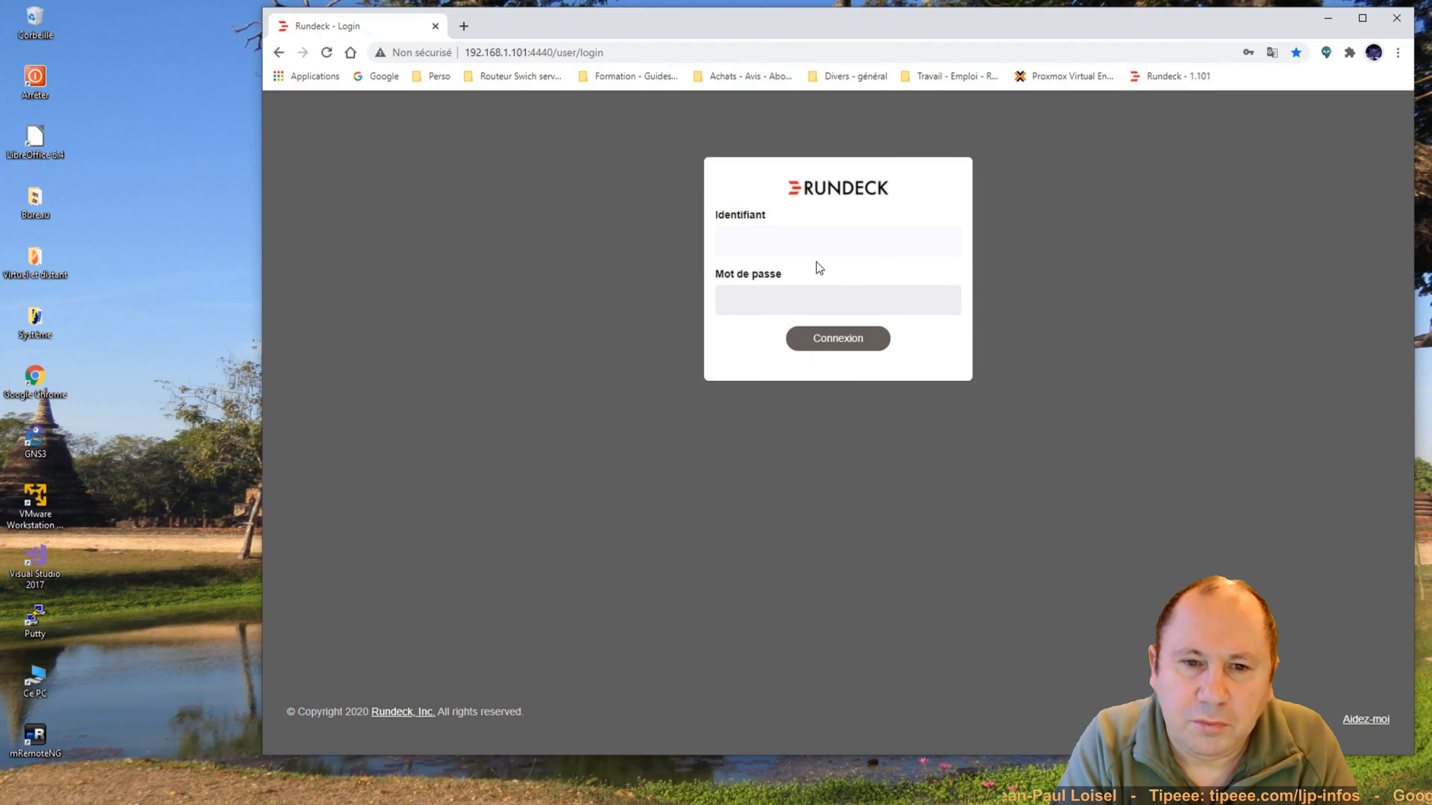
left_click(802, 244)
left_click(779, 288)
left_click(817, 336)
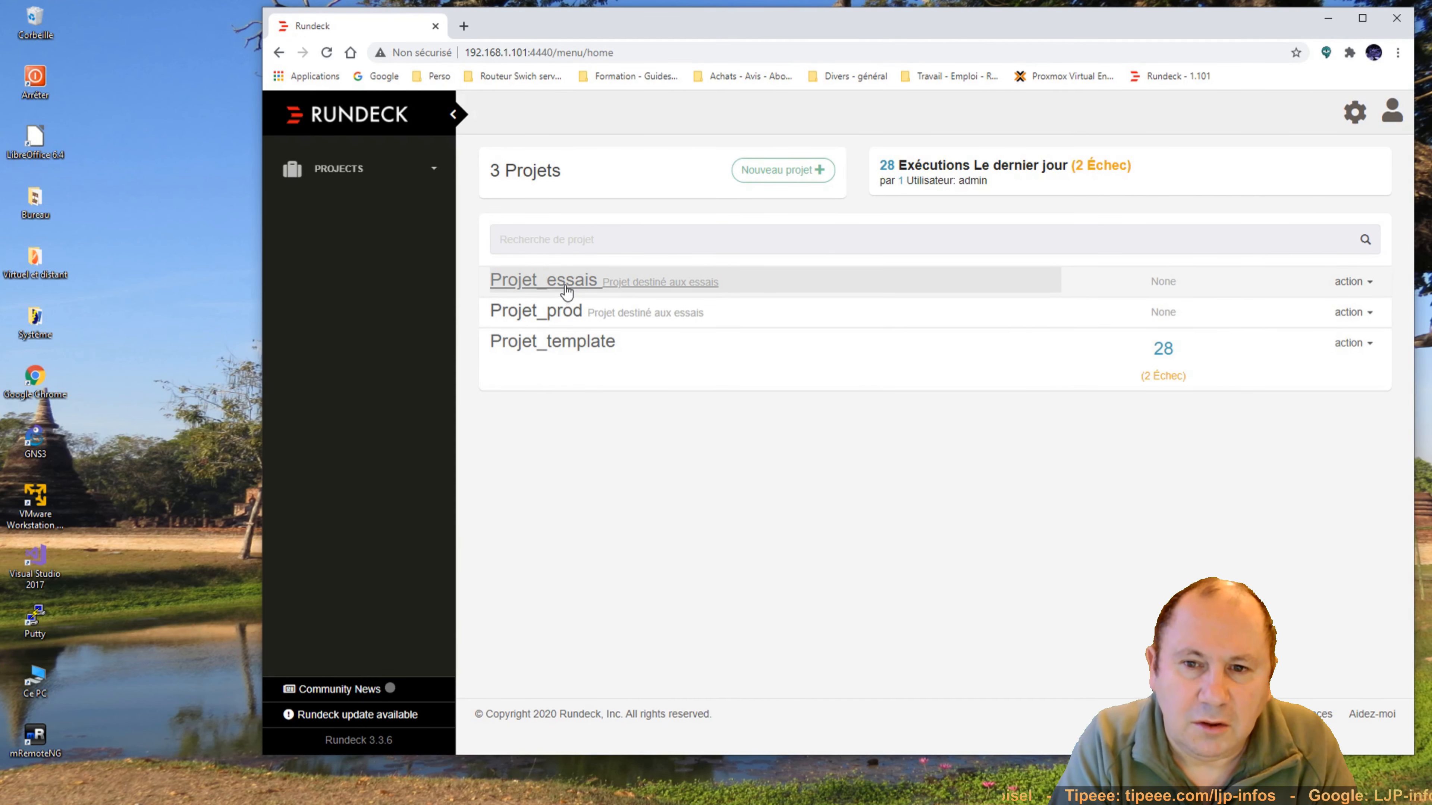
Open the project Projet_essais and start creating a new job in it.
left_click(565, 282)
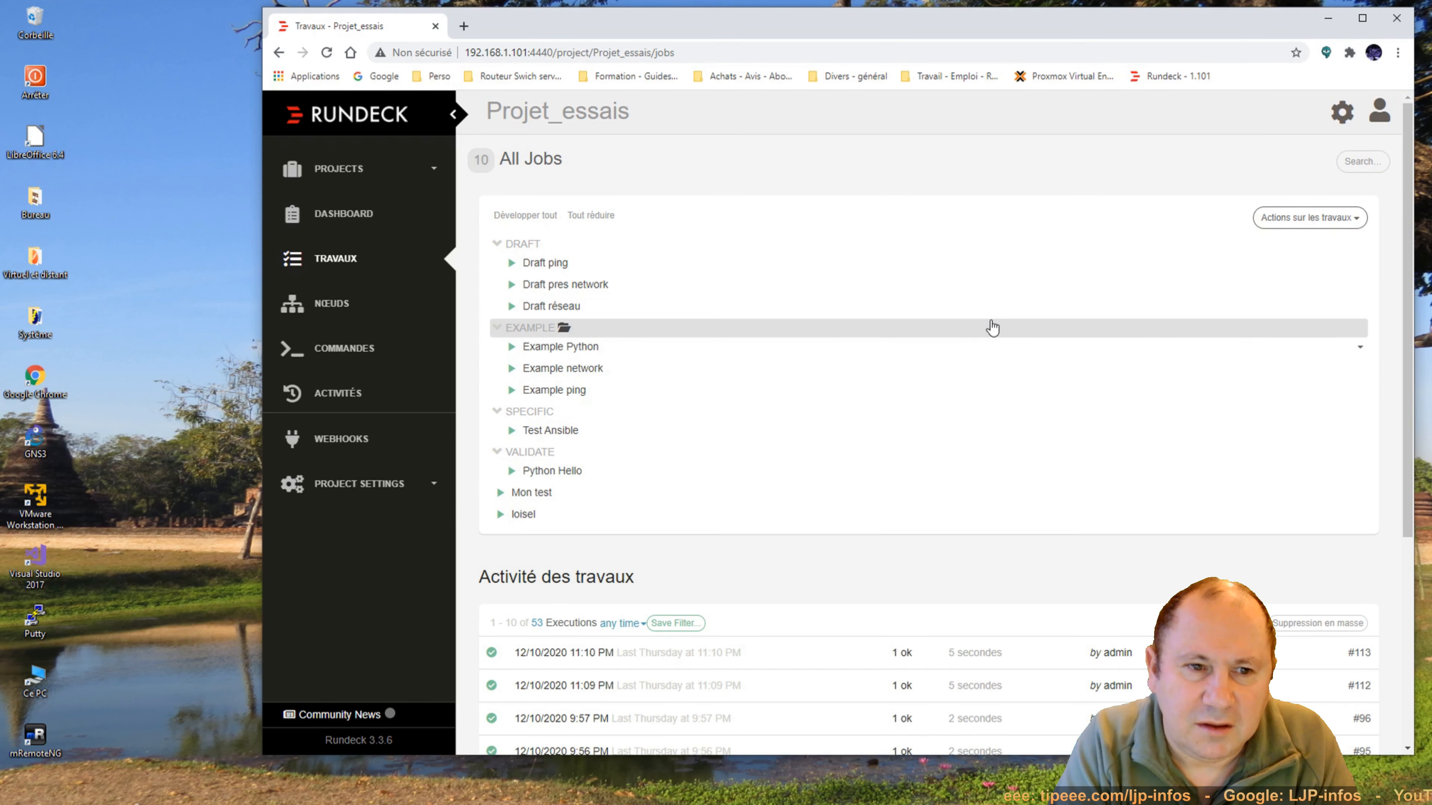
left_click(1288, 223)
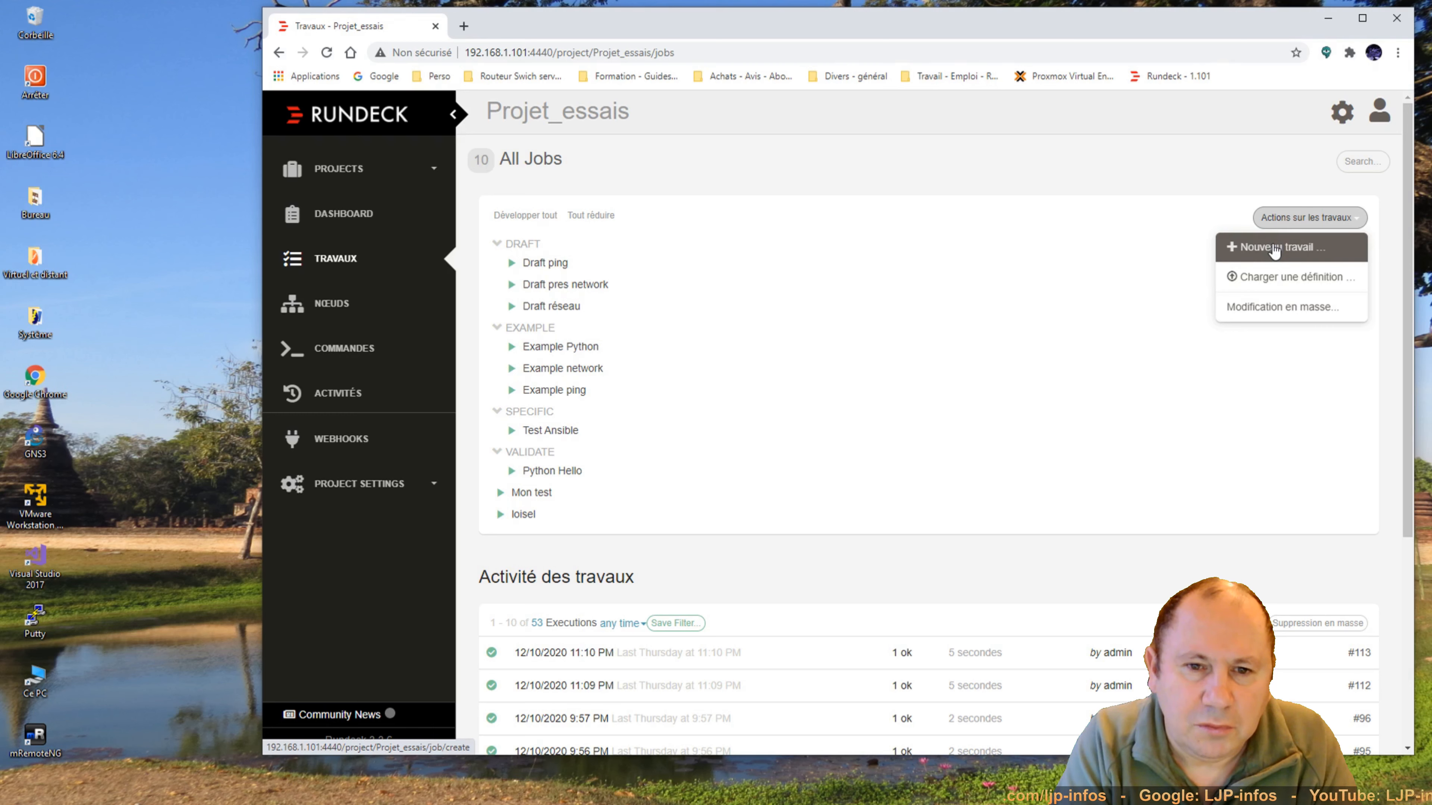
left_click(1275, 249)
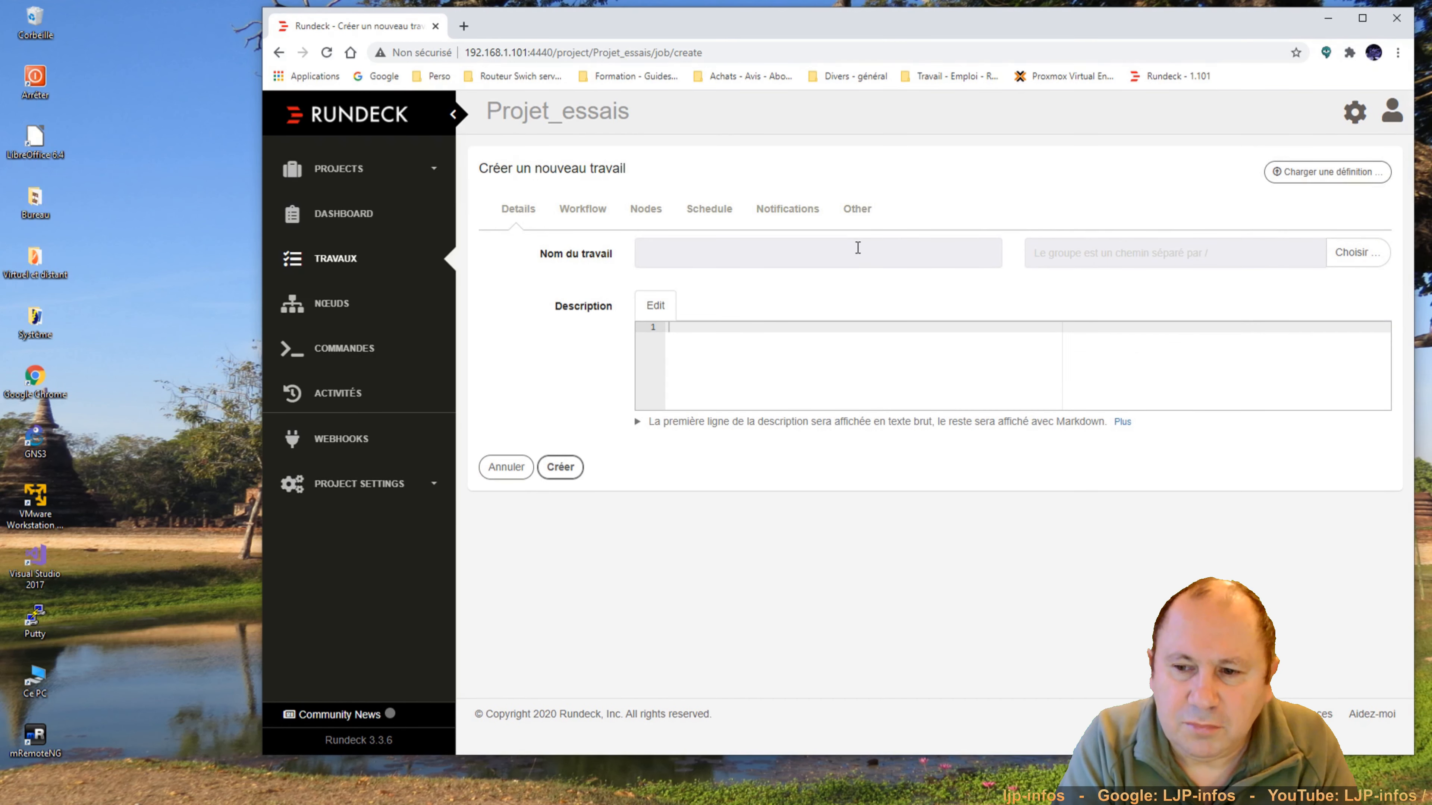
Name the new job "demo variables".
left_click(857, 248)
type("d")
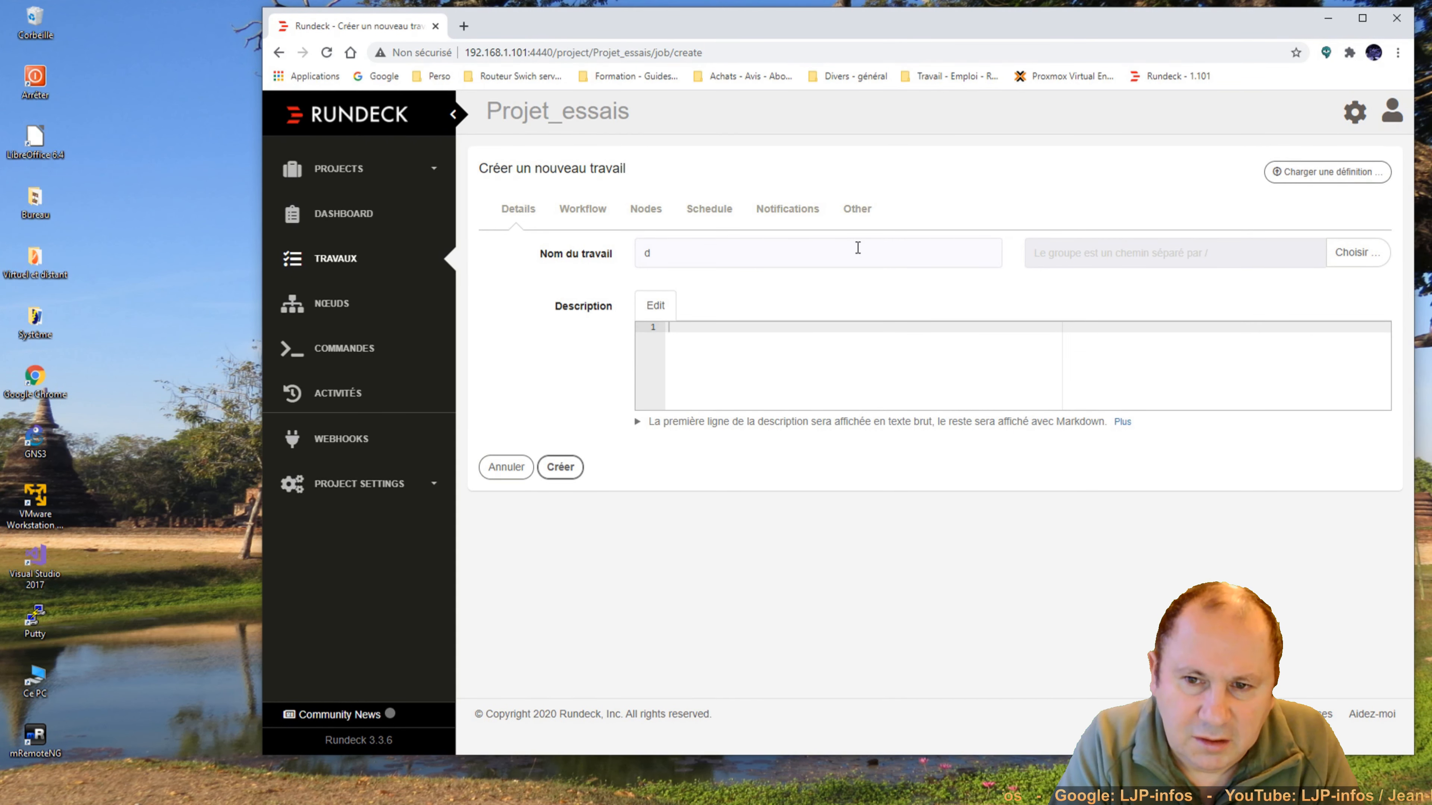
type("emo ")
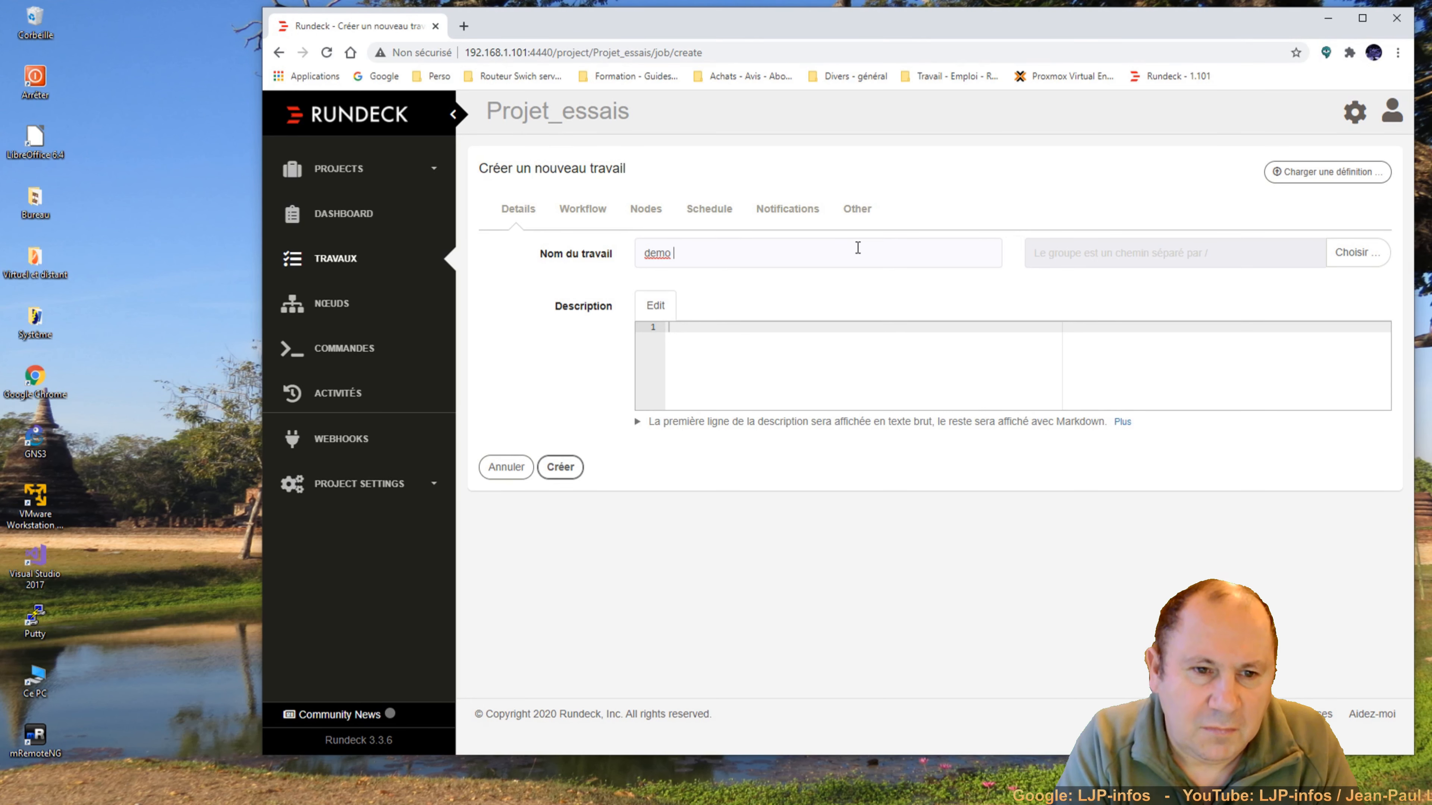
type("variables")
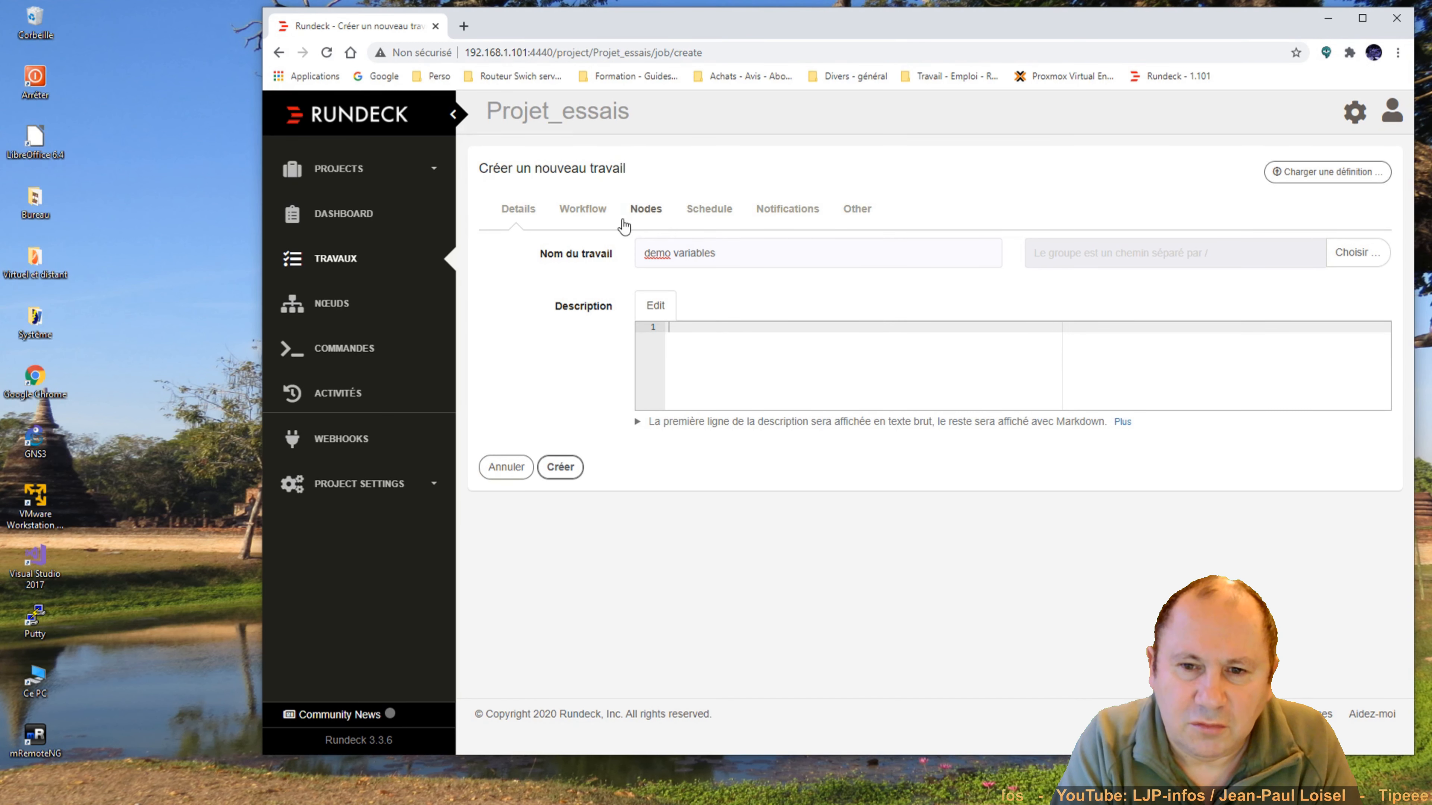
Set the job's default execution tab to "Sortie de journal" in its other settings.
left_click(594, 214)
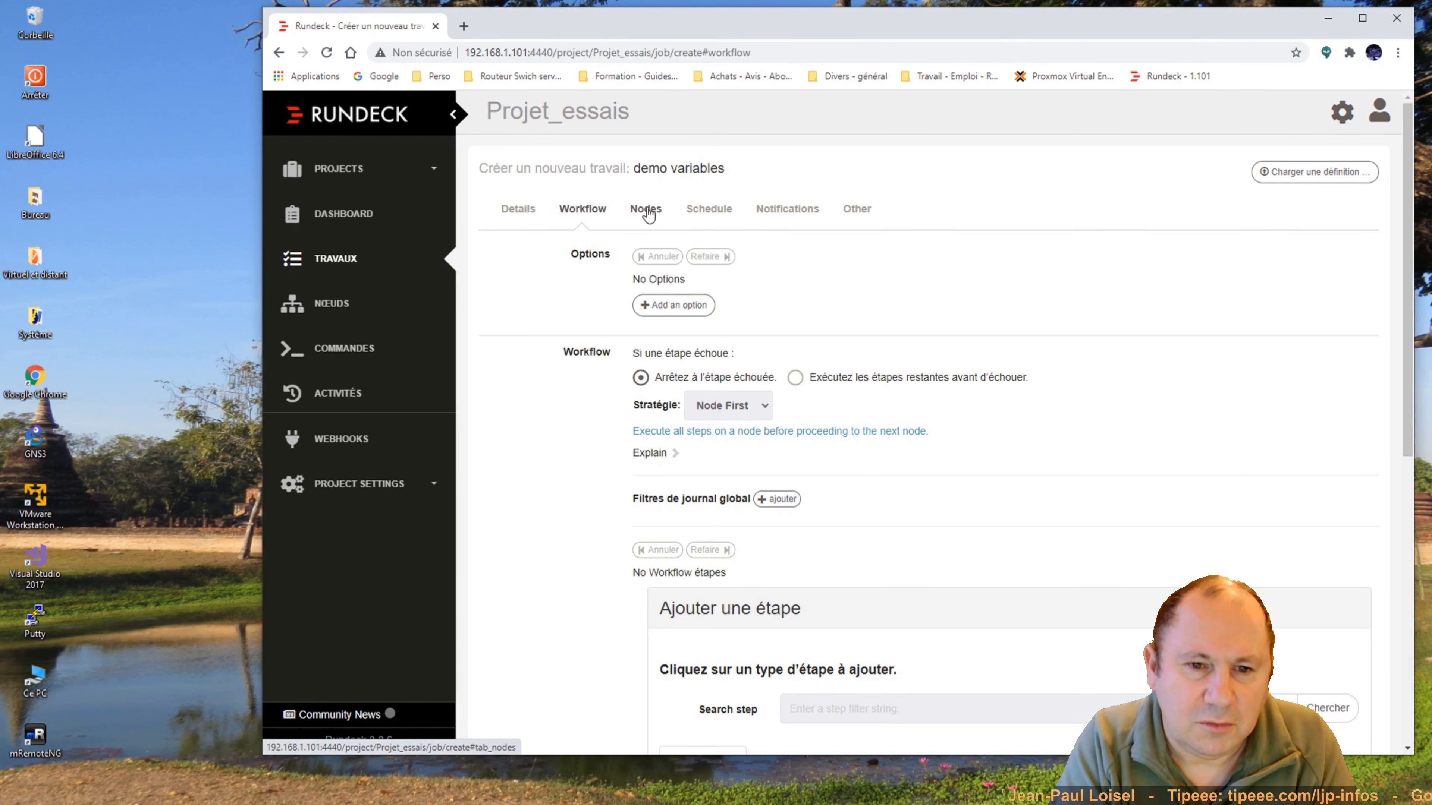
left_click(857, 211)
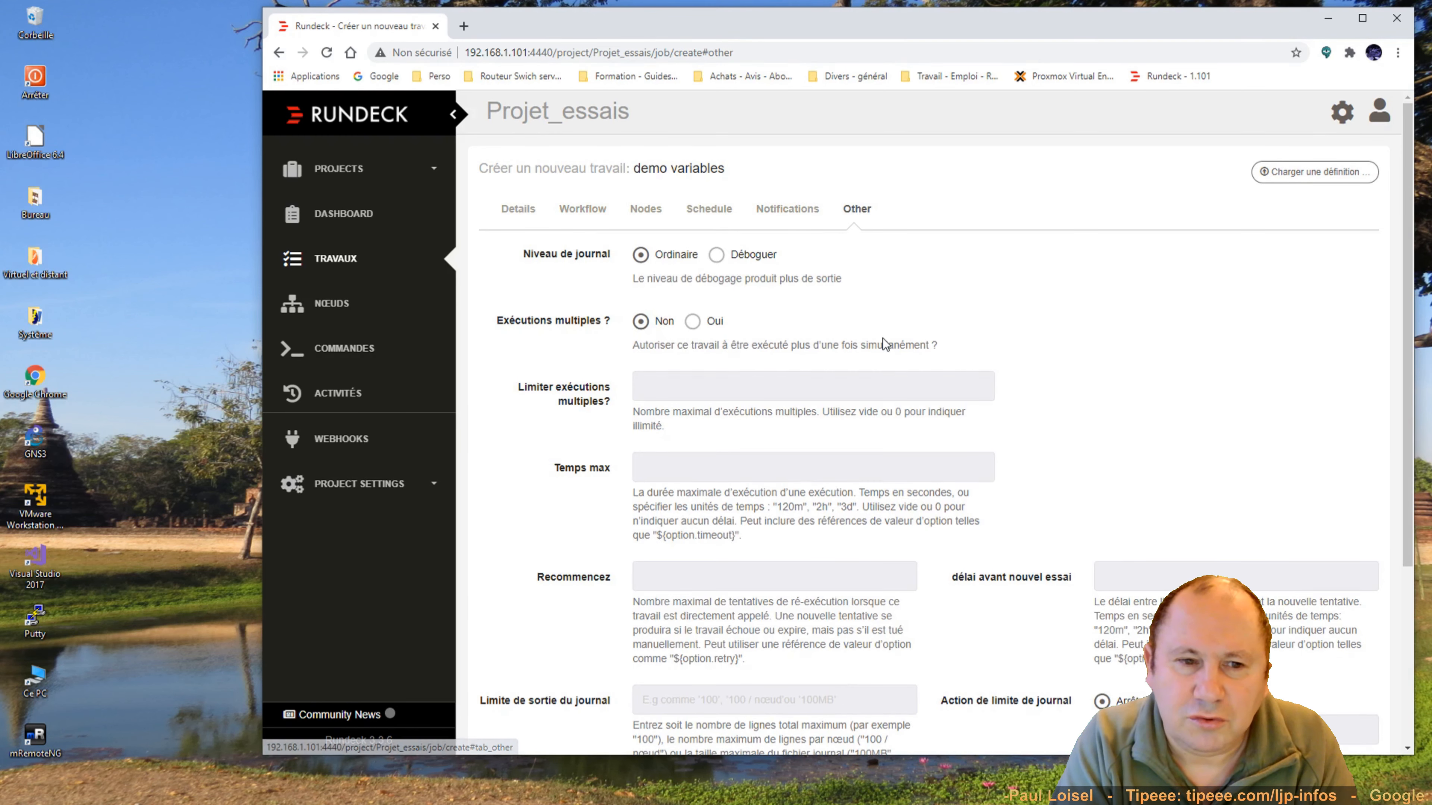
scroll(885, 346, "down", 5)
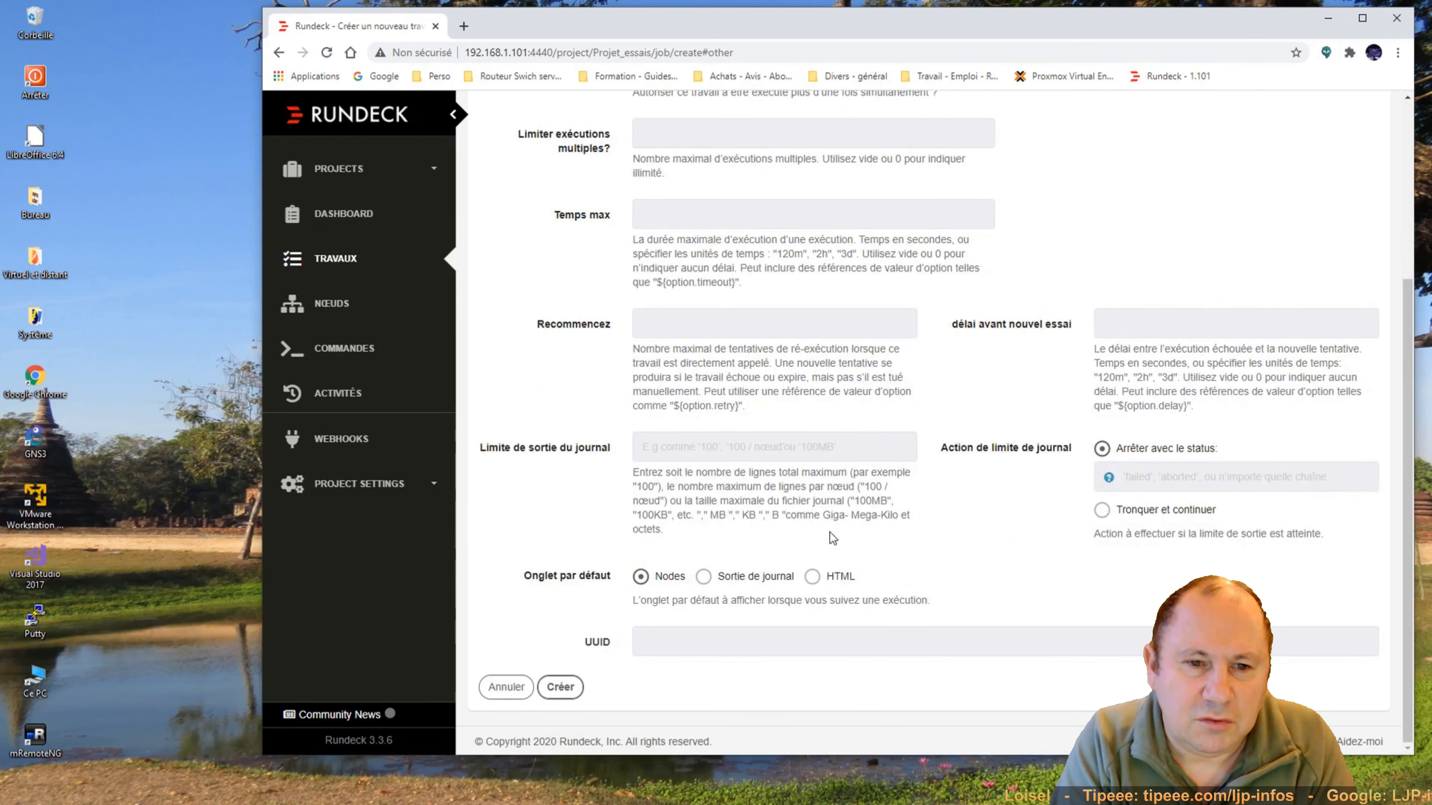
left_click(737, 582)
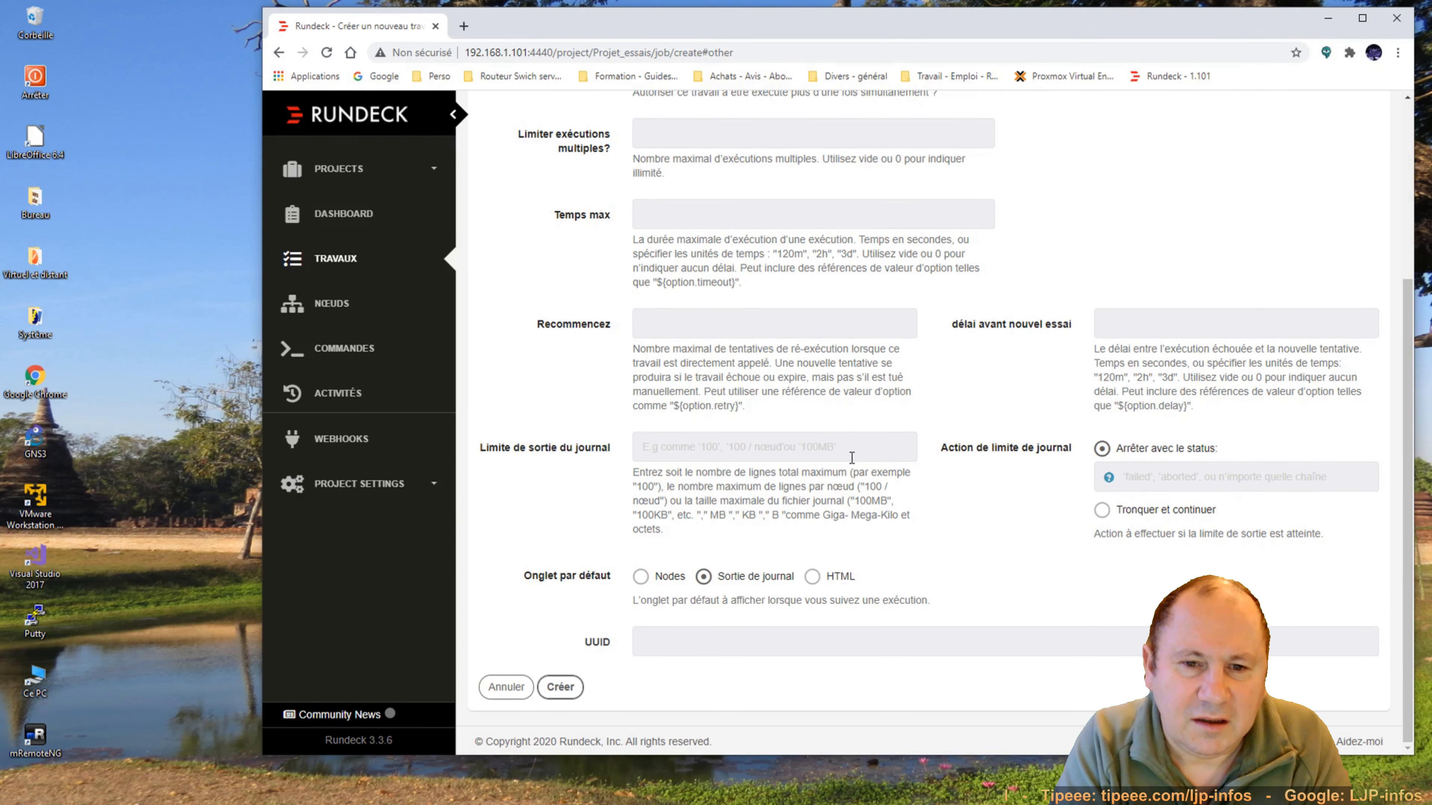
scroll(851, 457, "up", 5)
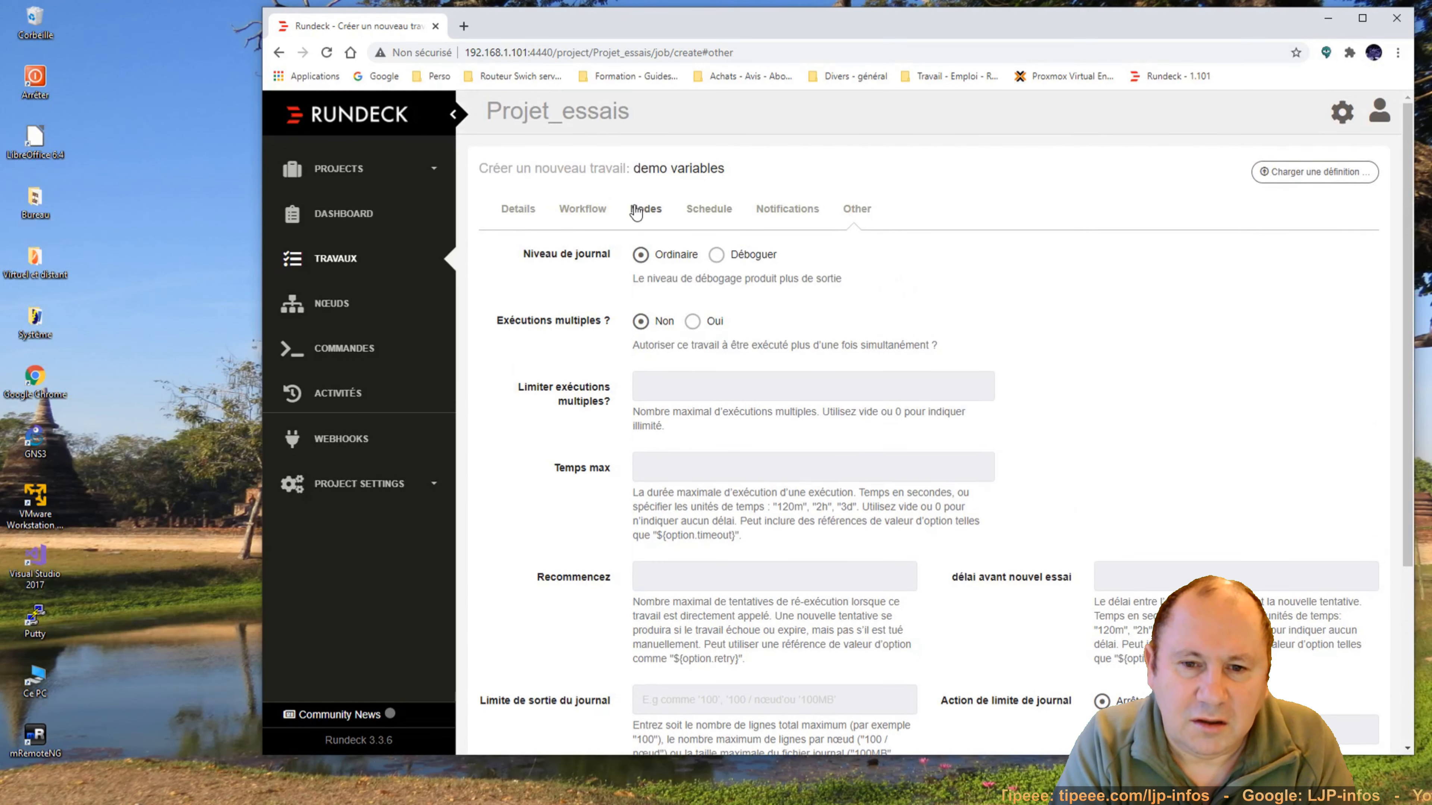
Add an inline script (Scénario) node step to the job's workflow.
left_click(597, 213)
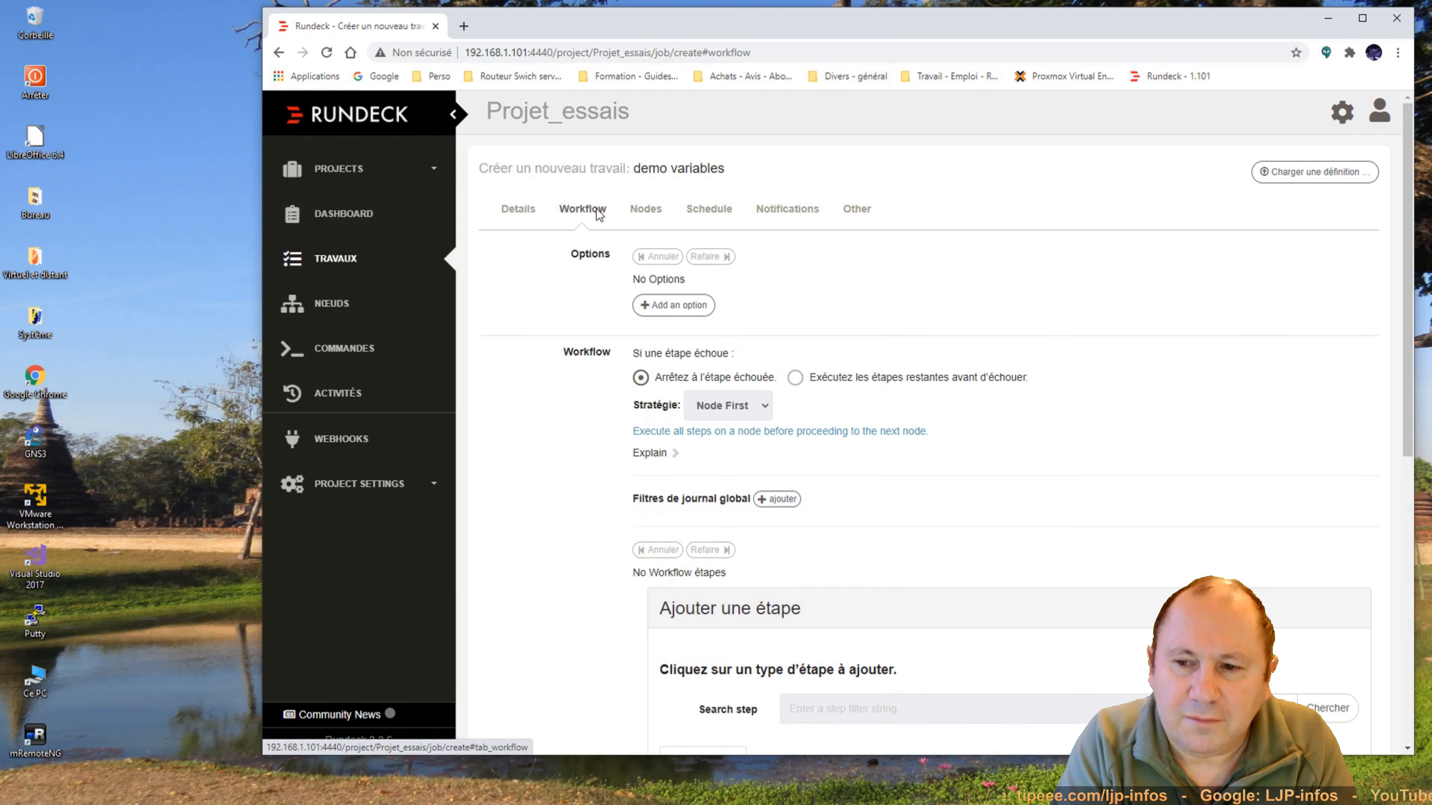
scroll(865, 368, "down", 2)
scroll(866, 368, "down", 4)
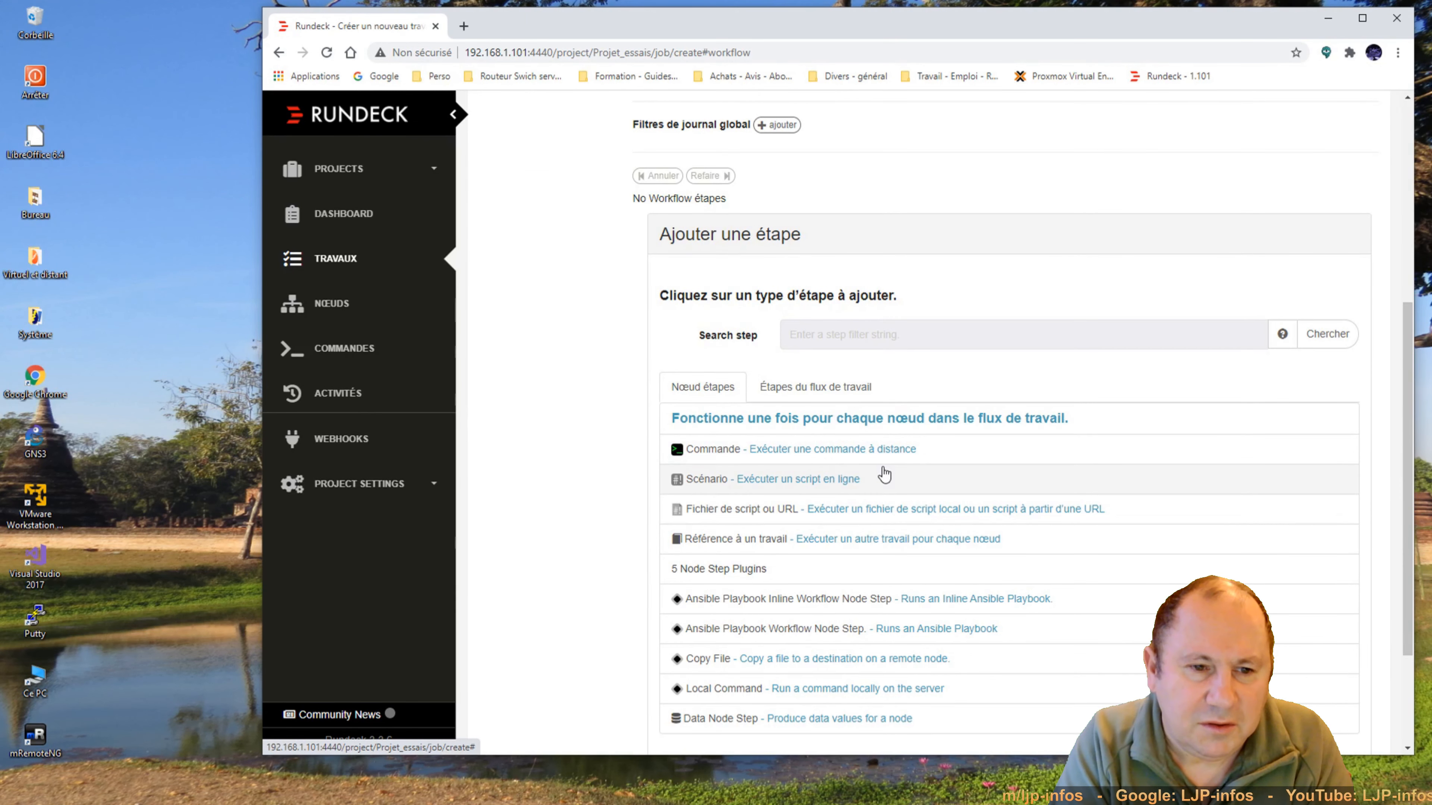
left_click(841, 481)
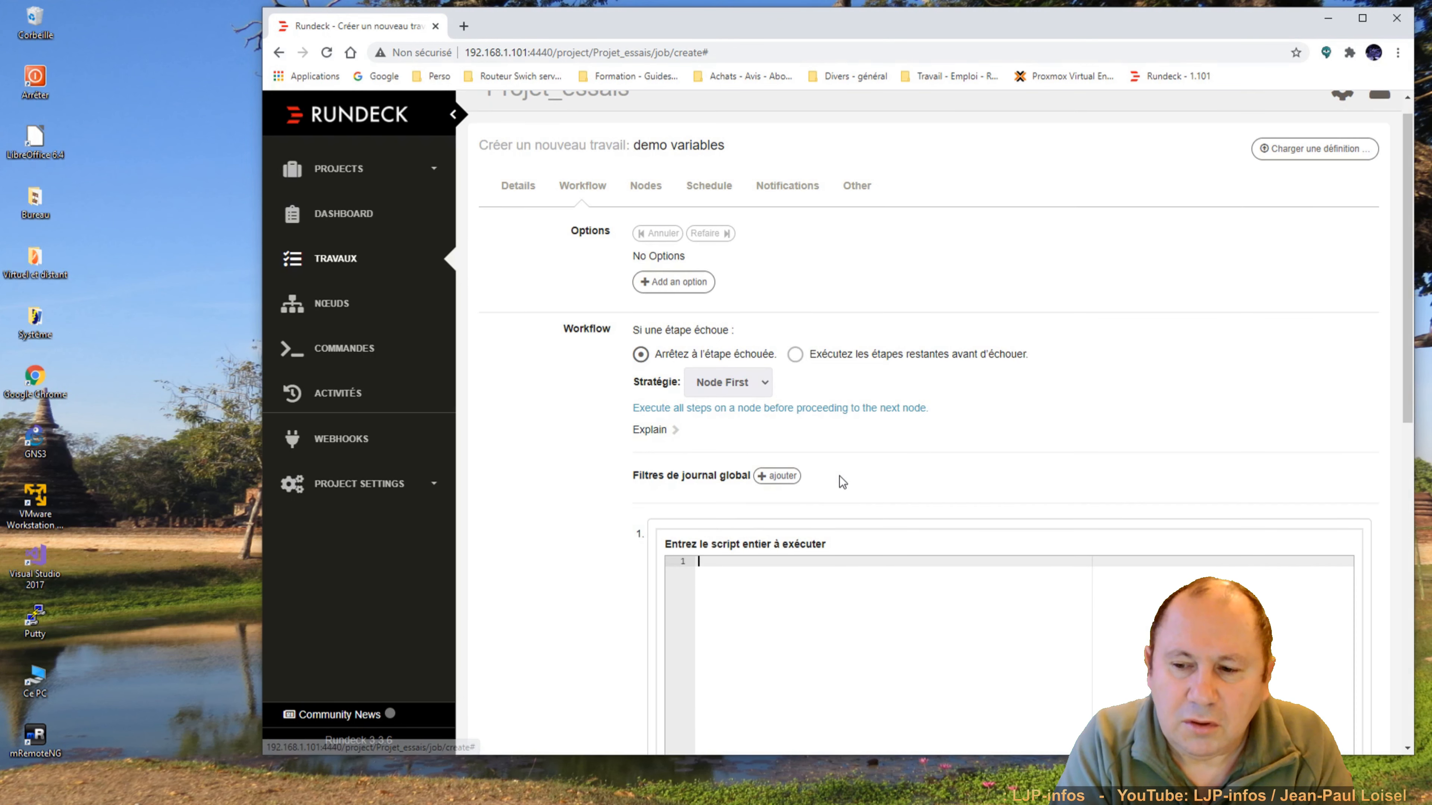
scroll(925, 448, "down", 4)
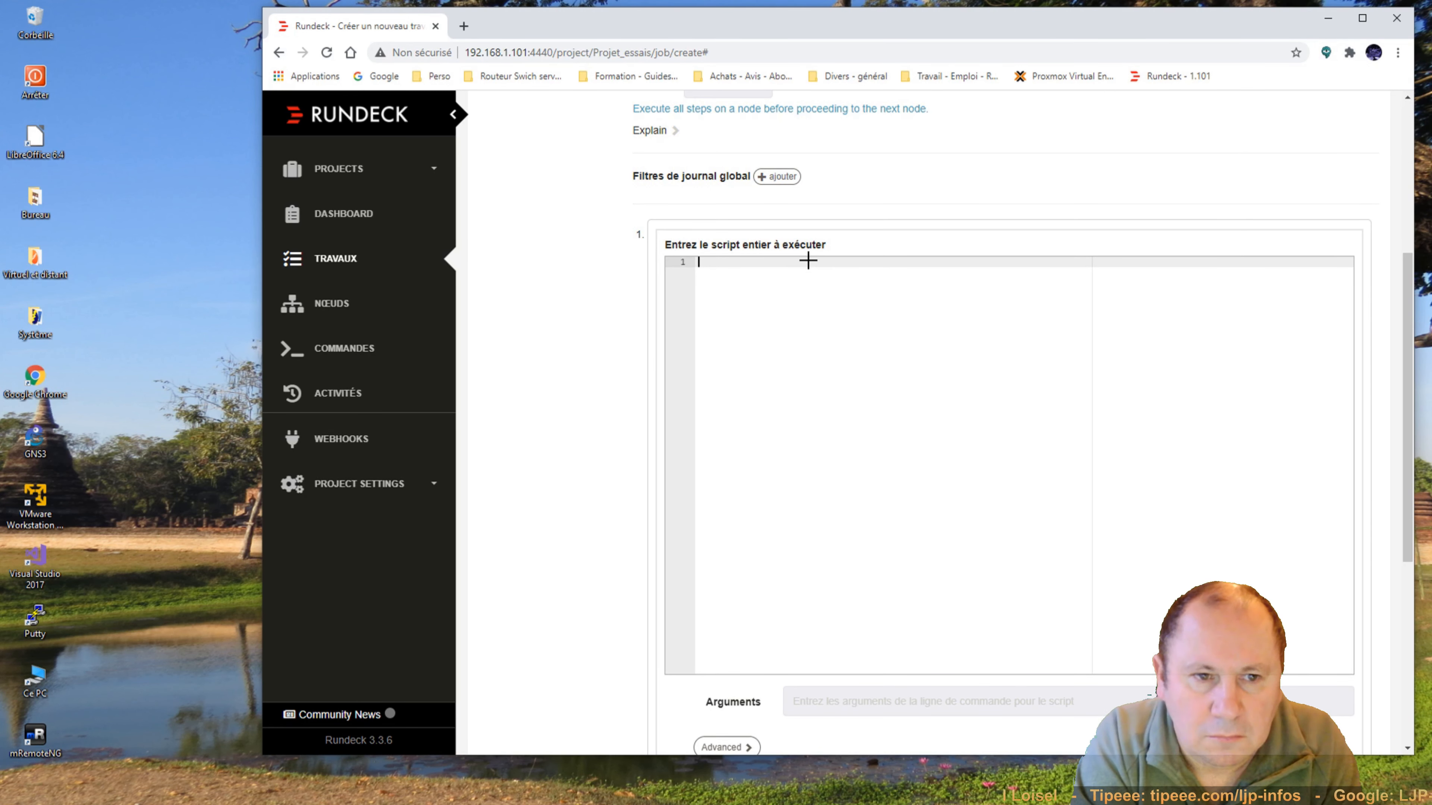
Begin the step's script with the interpreter line #!/usr/bin/python3 followed by a blank line.
type("#!")
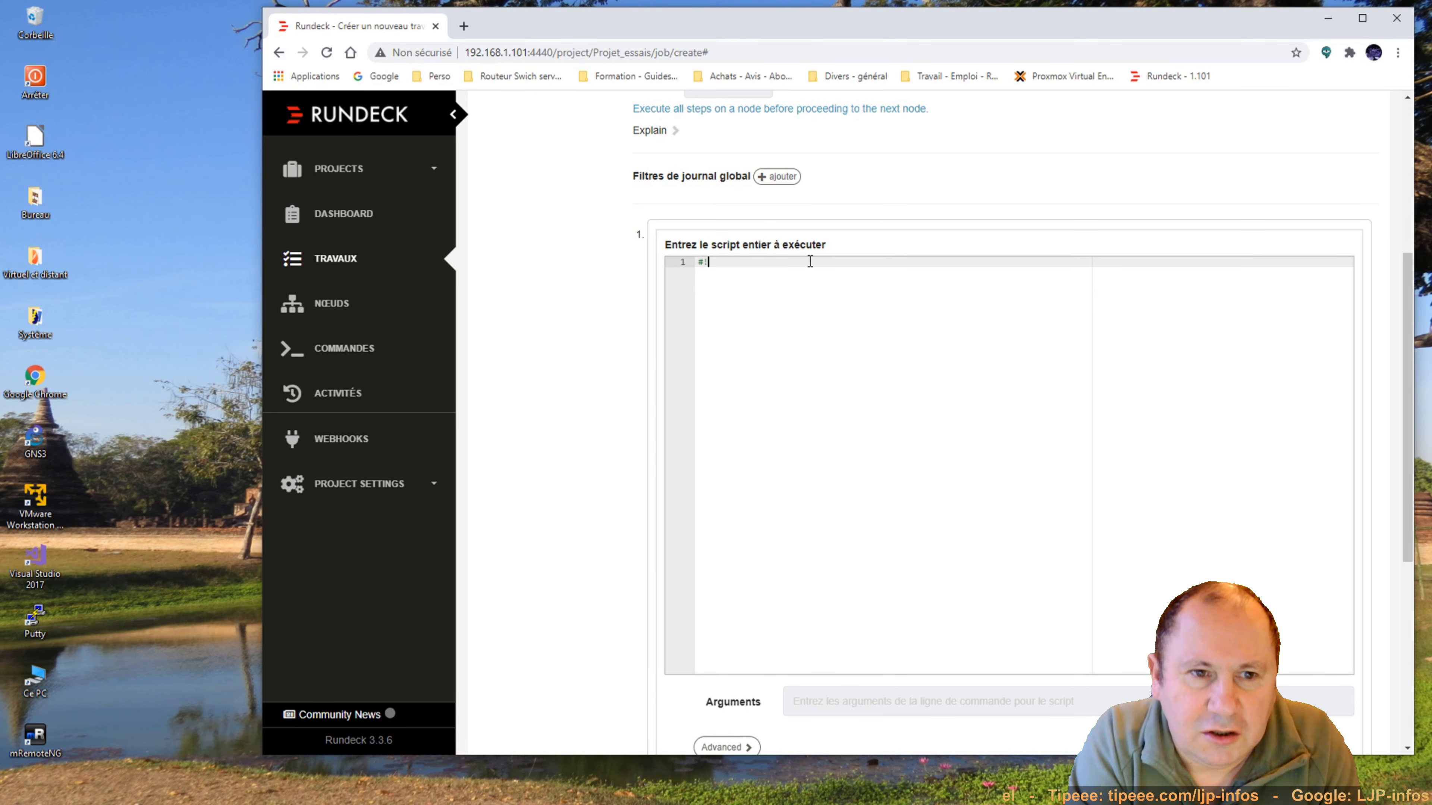
type("/")
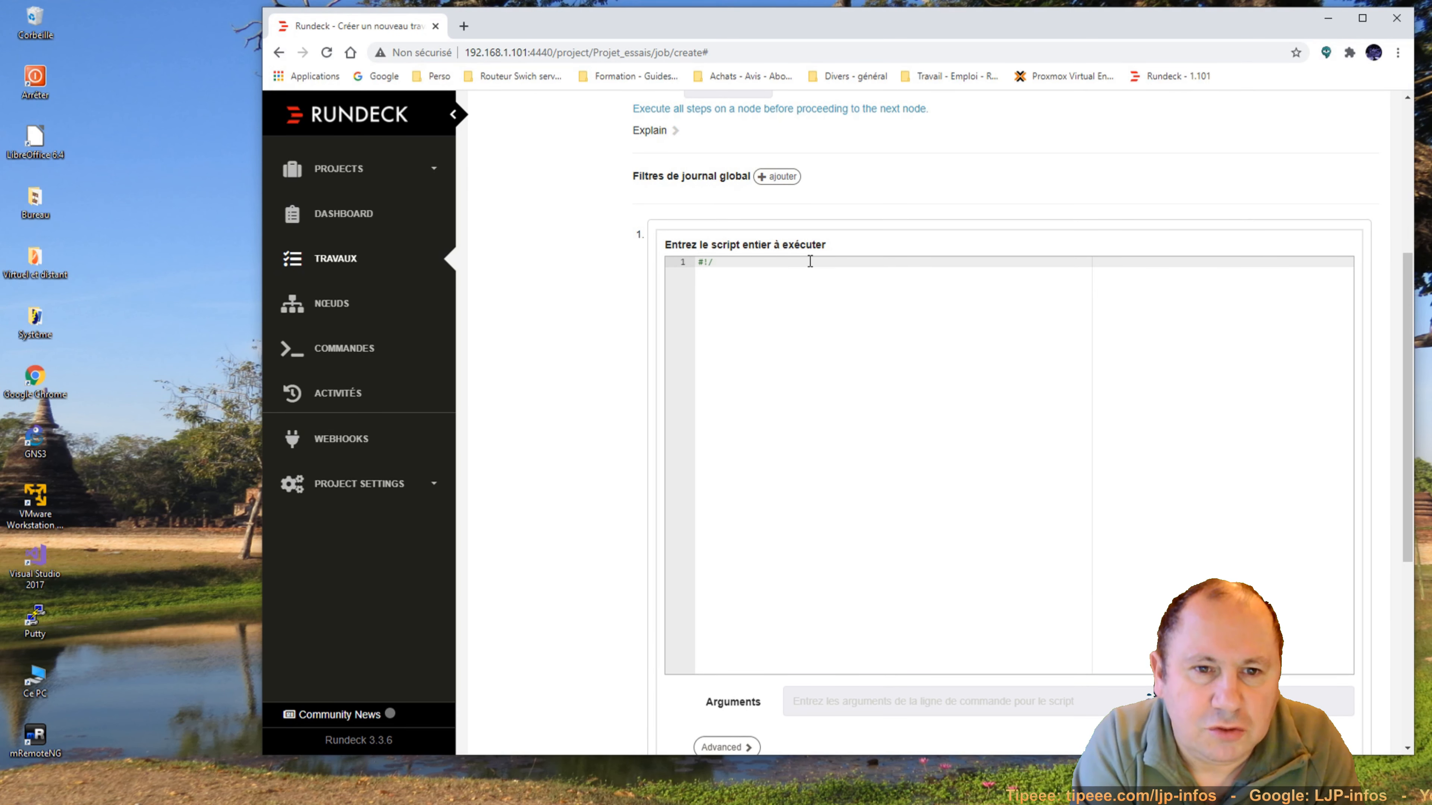
type("usr/bi")
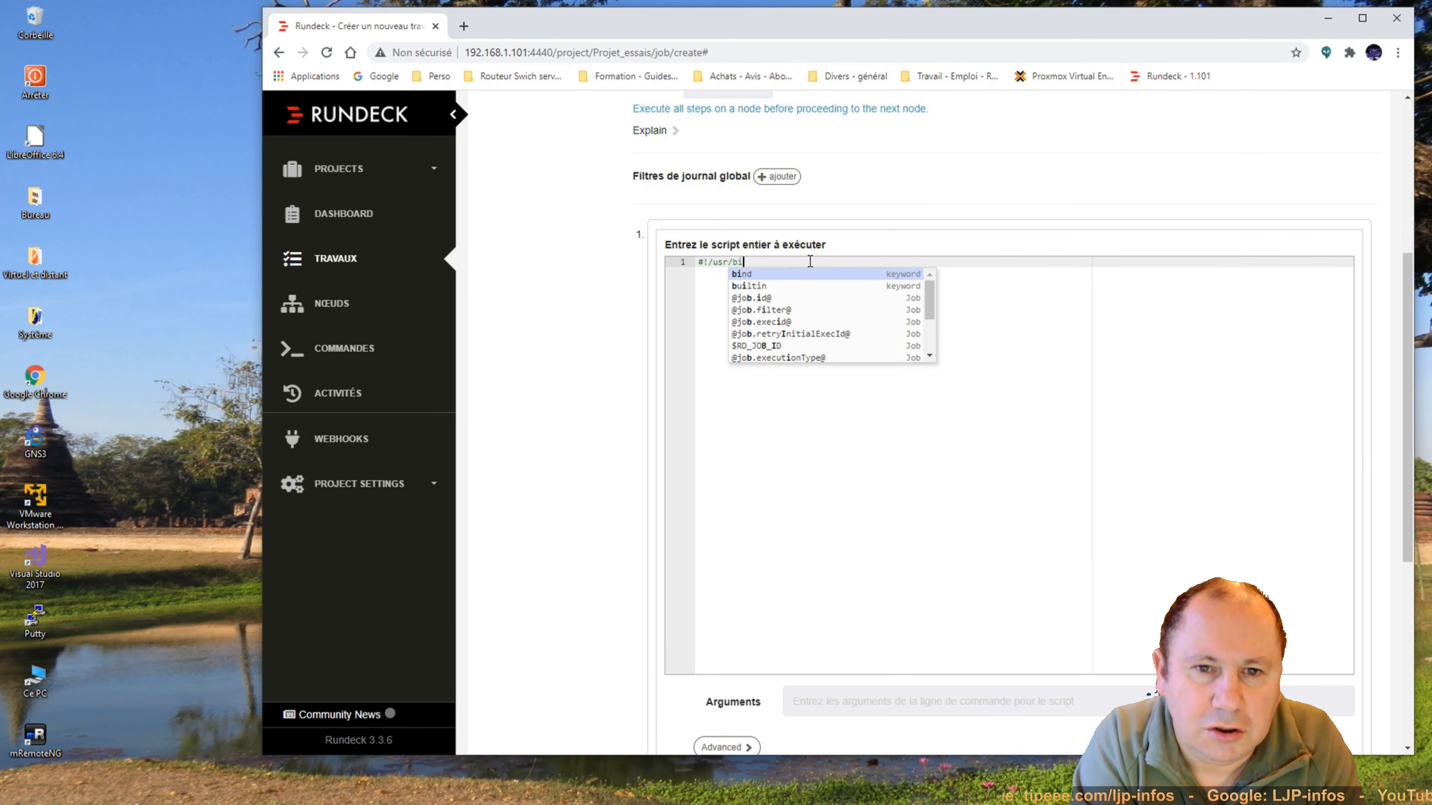
type("n")
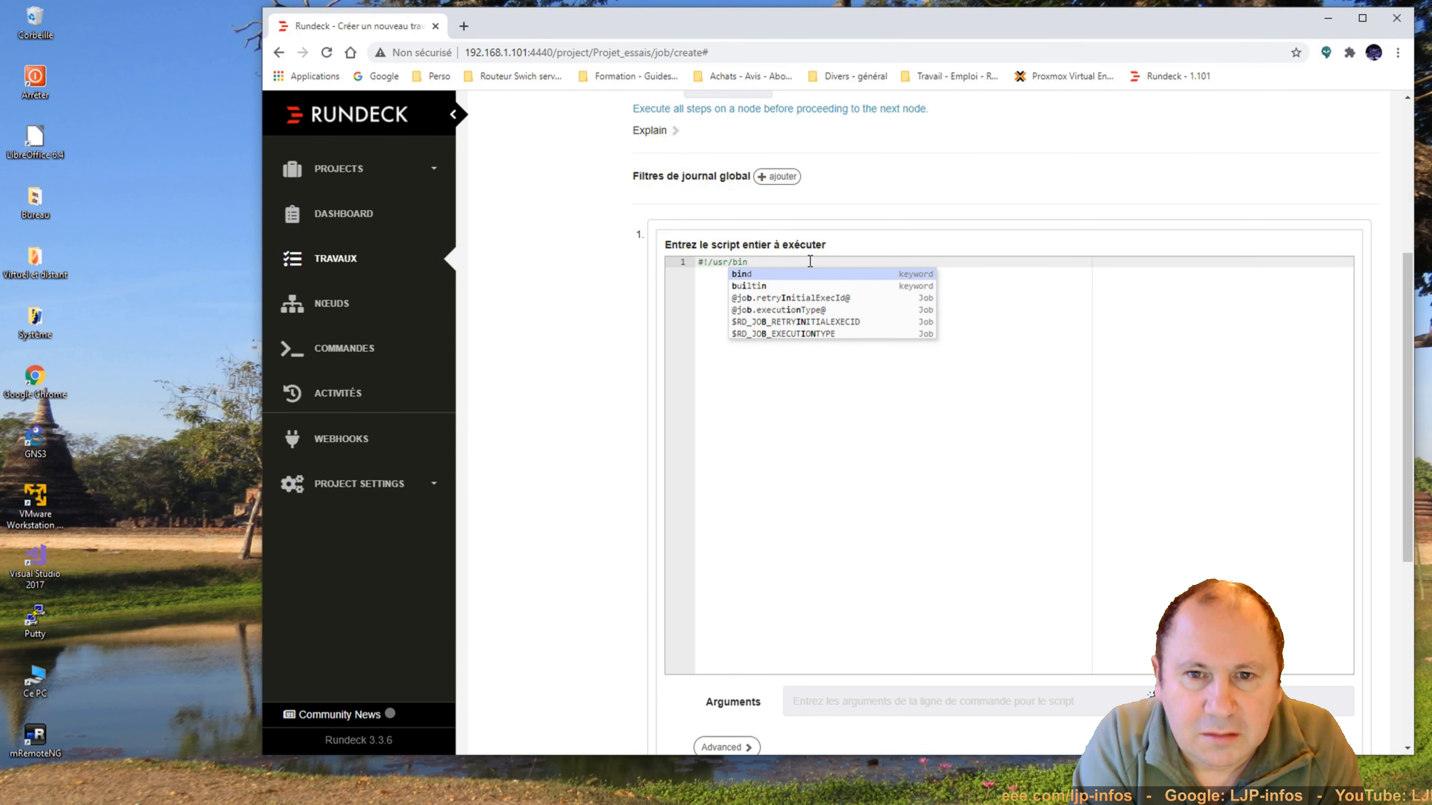
type("/pyth")
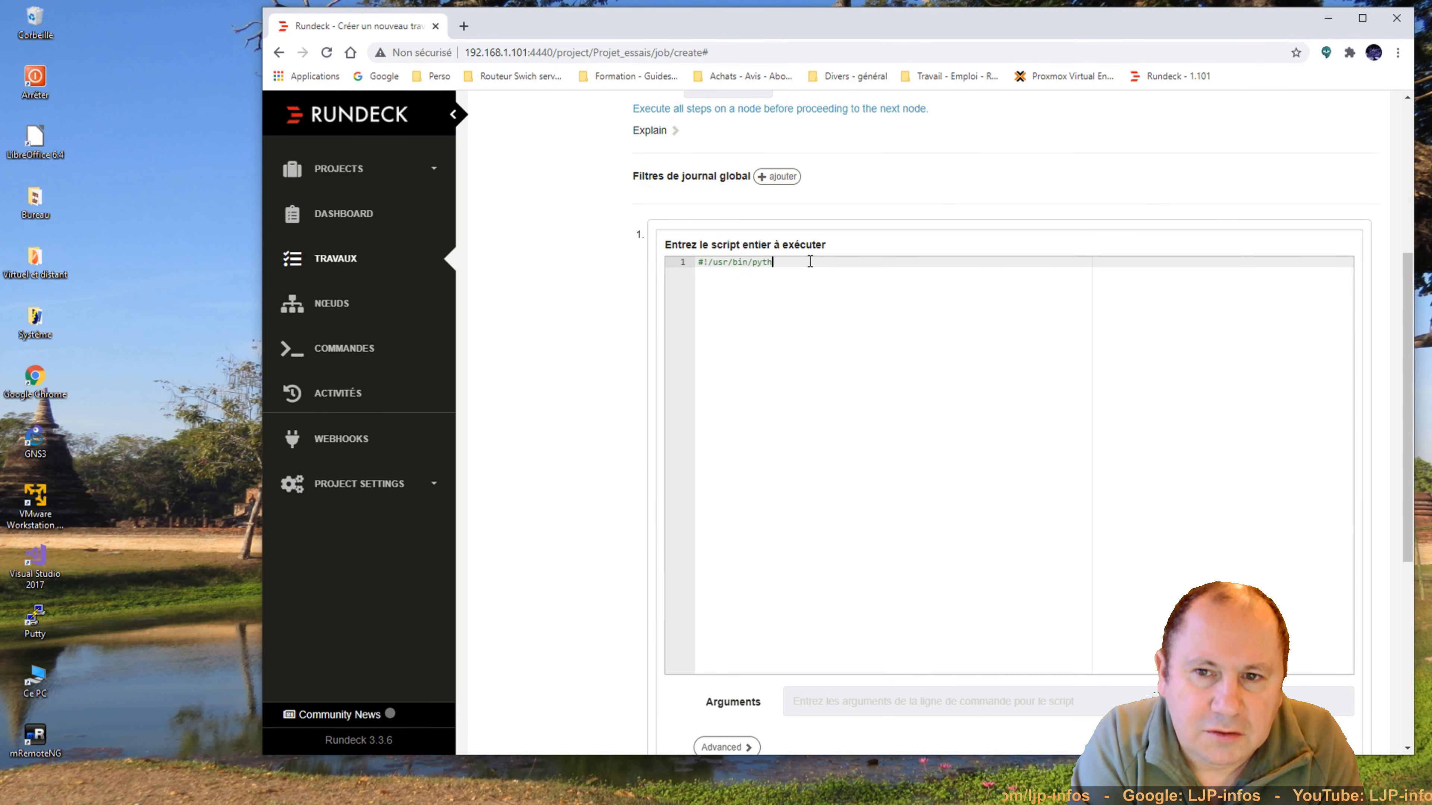
type("on3")
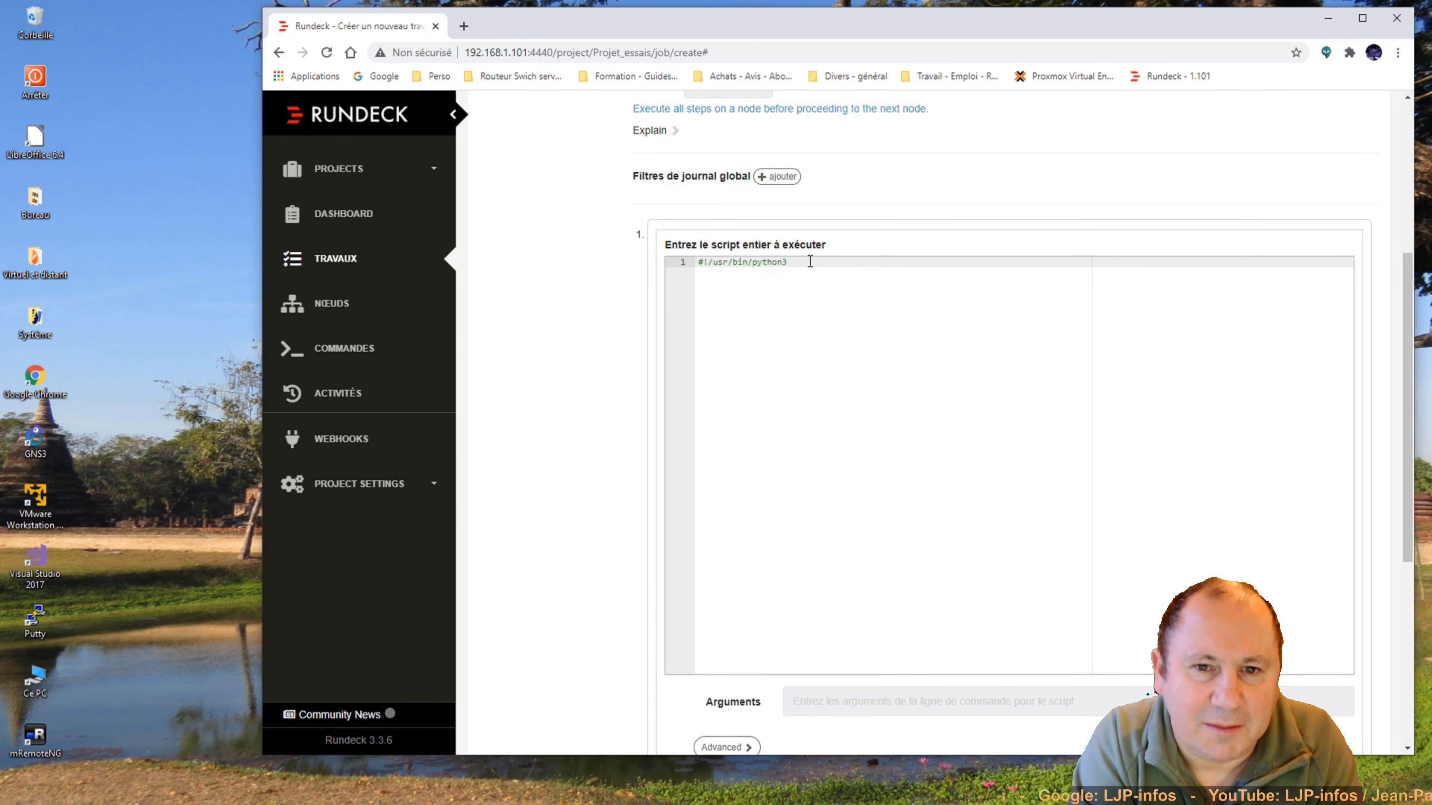
key("Return")
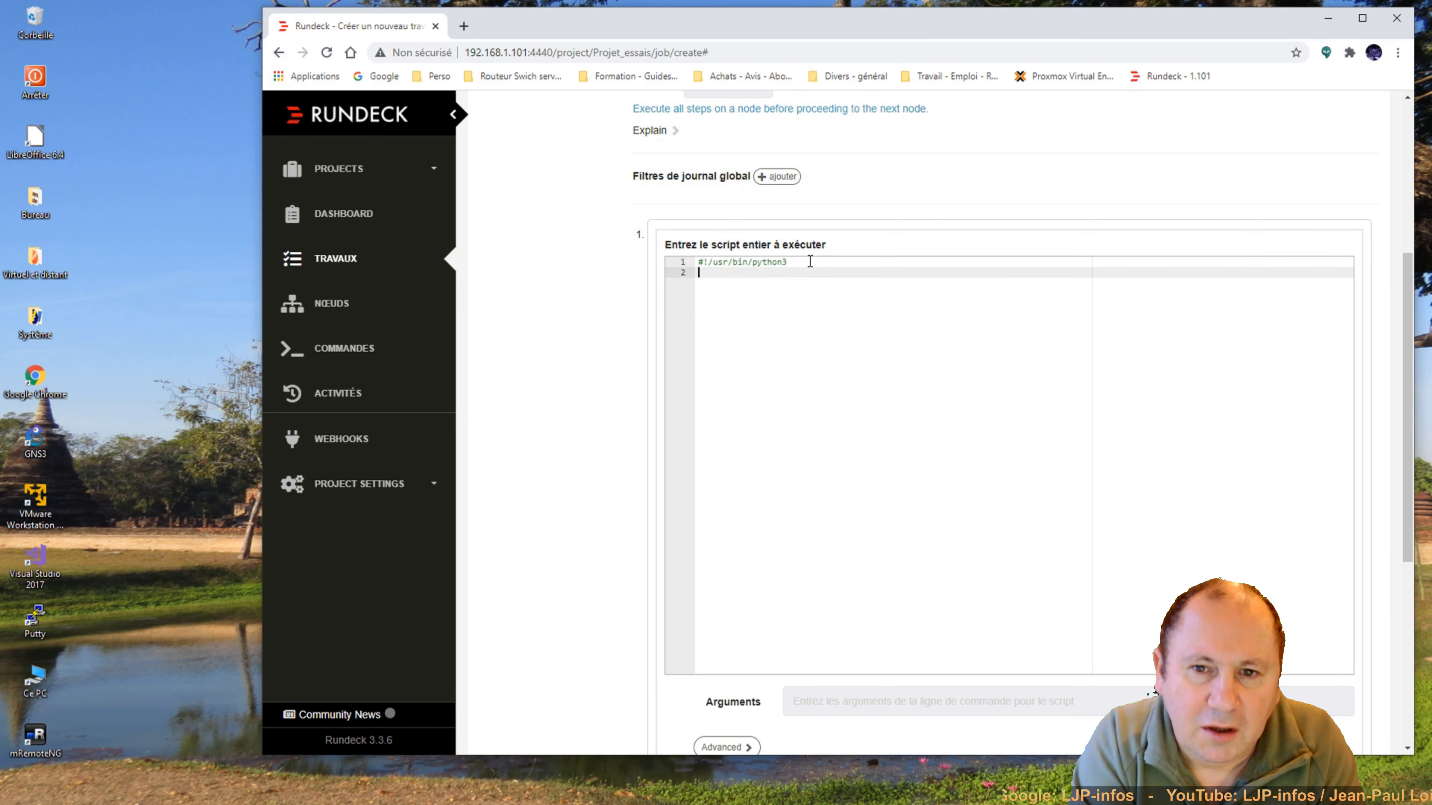
key("Return")
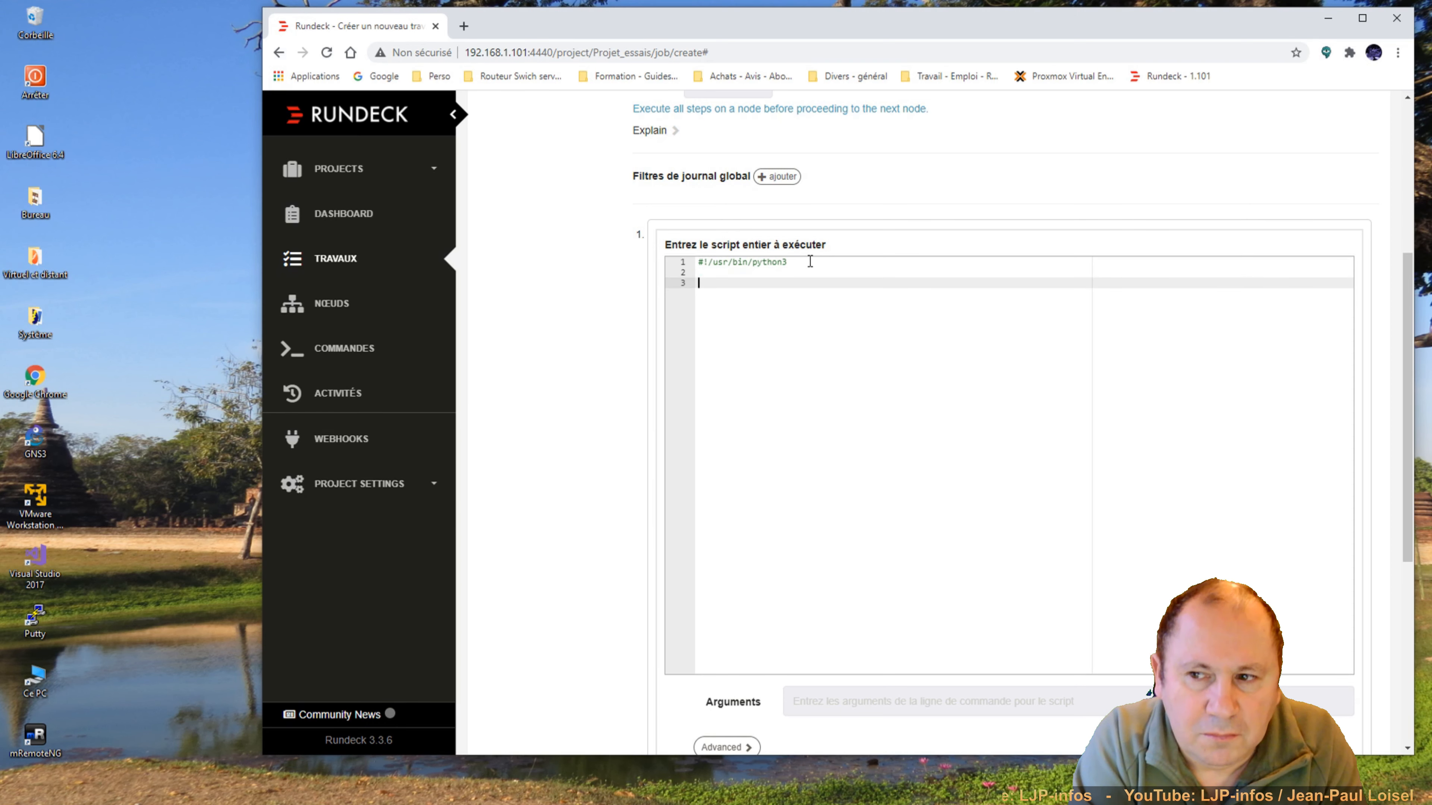
Add the script line print("Ceci est une sortie standard") and save the workflow step.
type("print")
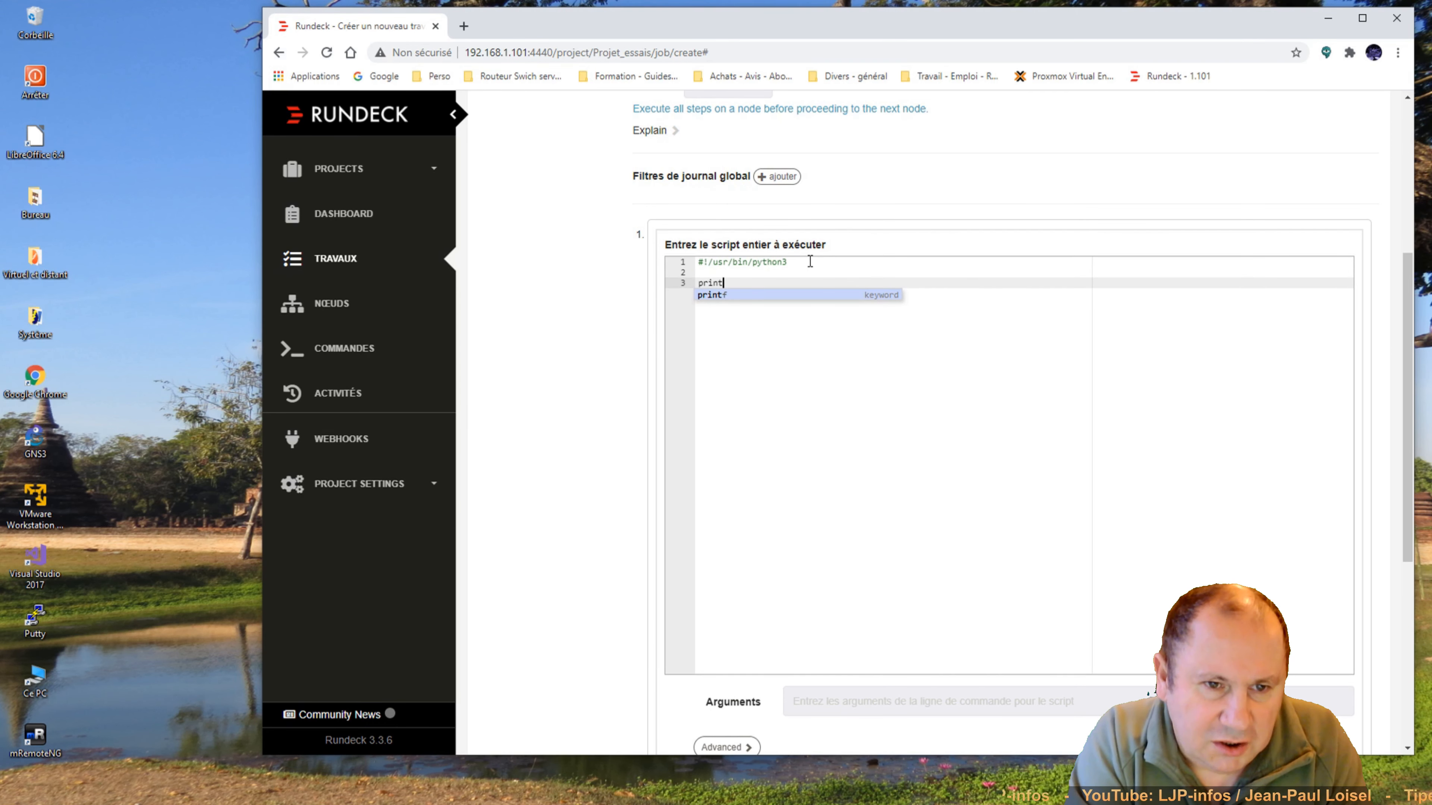
type("(Ceci ")
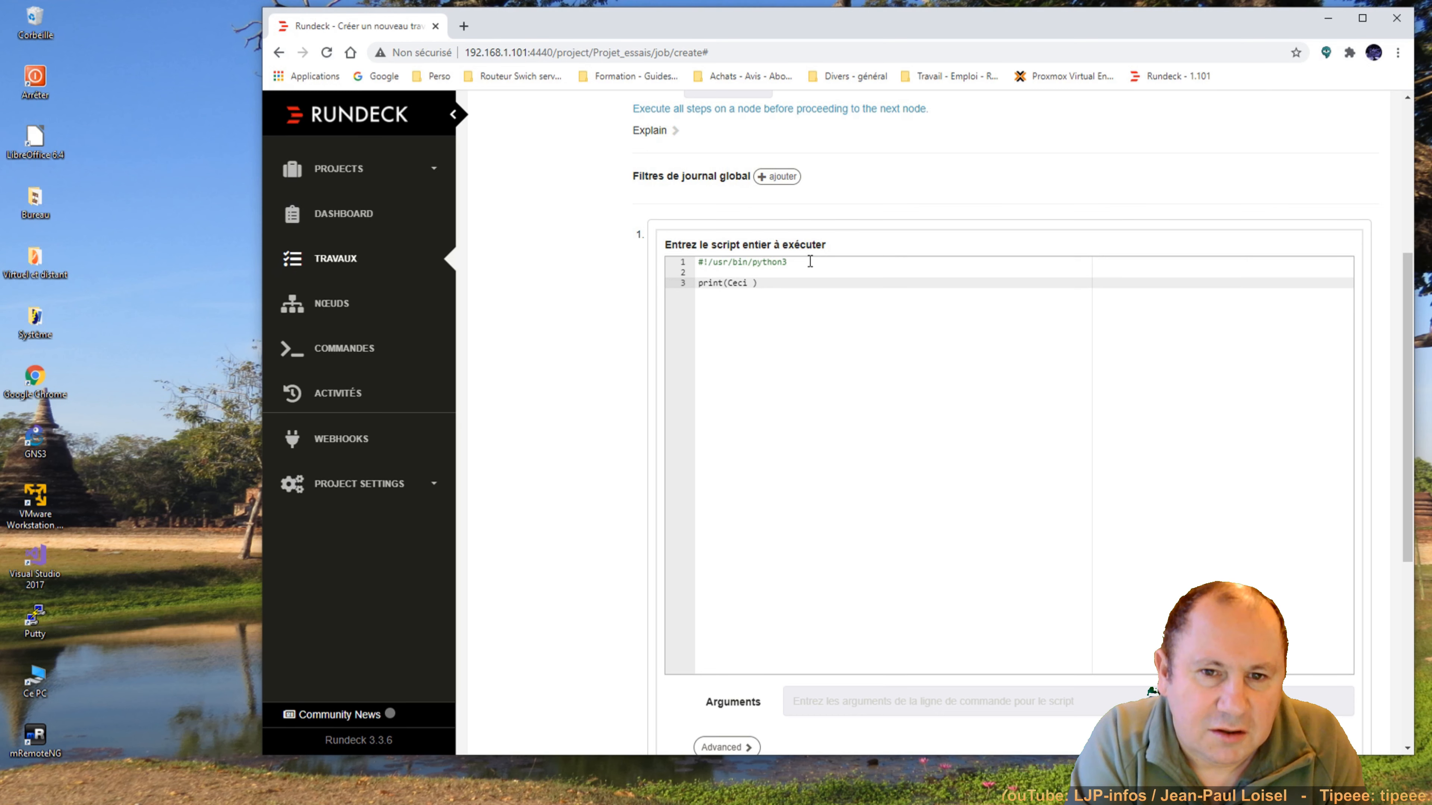
type("es")
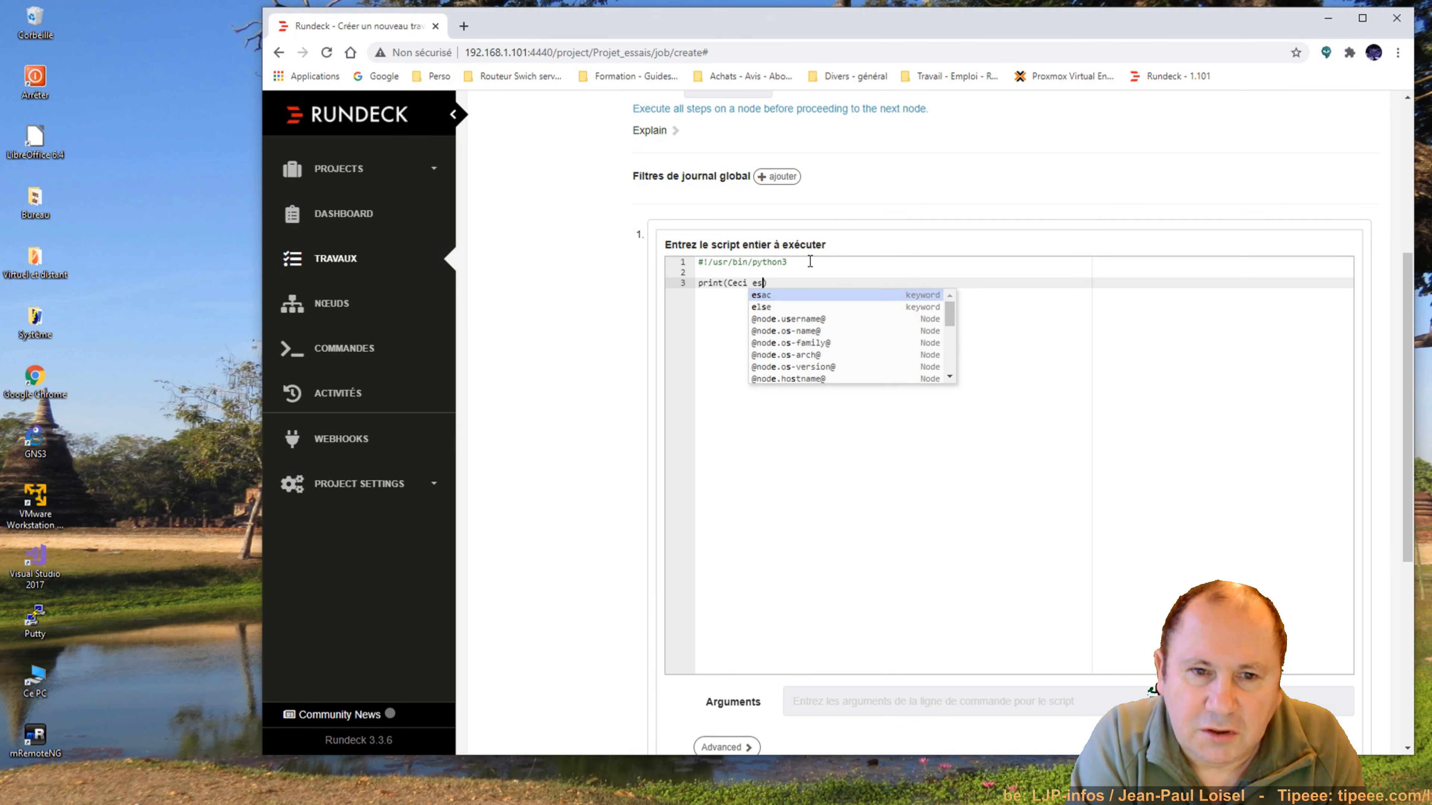
type("t une sort")
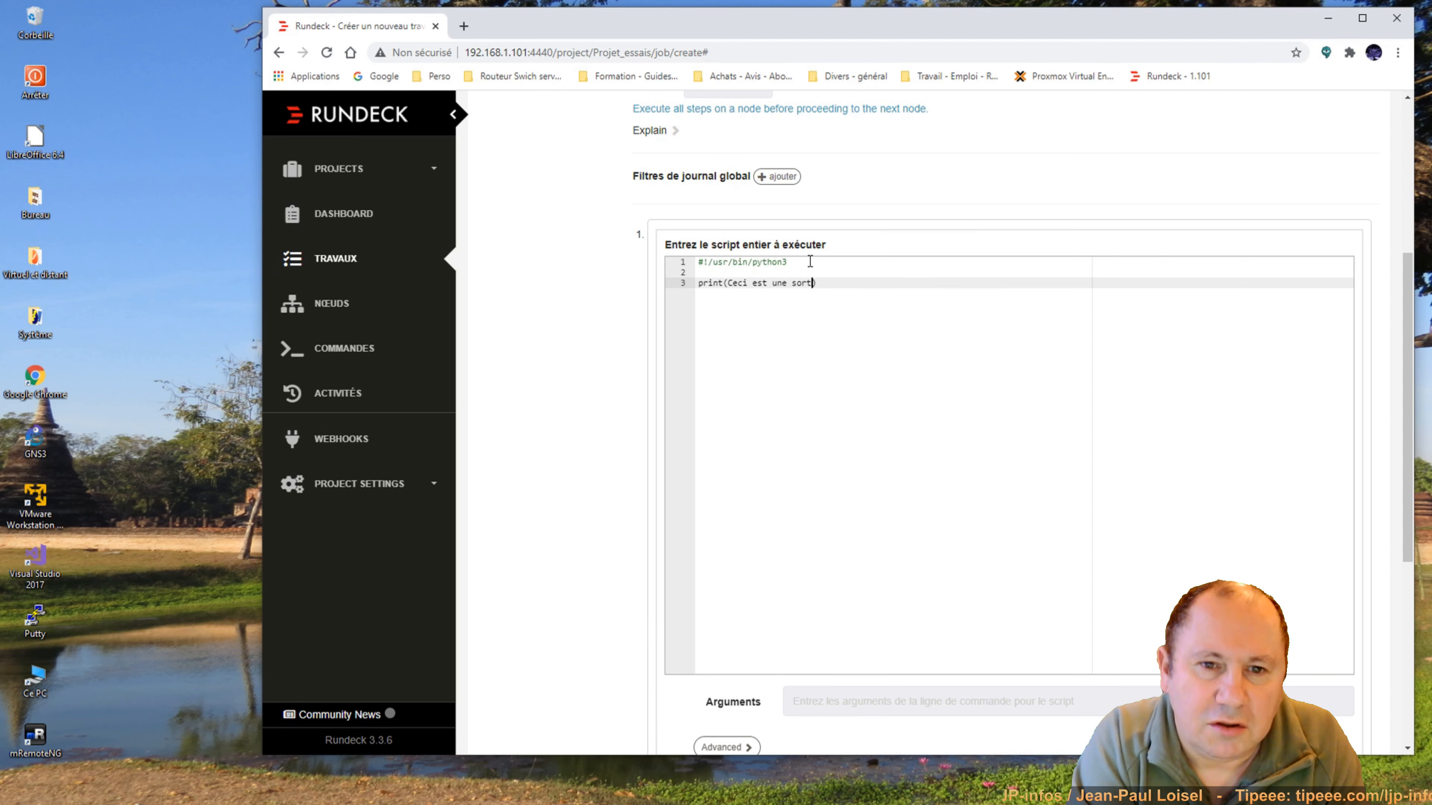
type("ie standar")
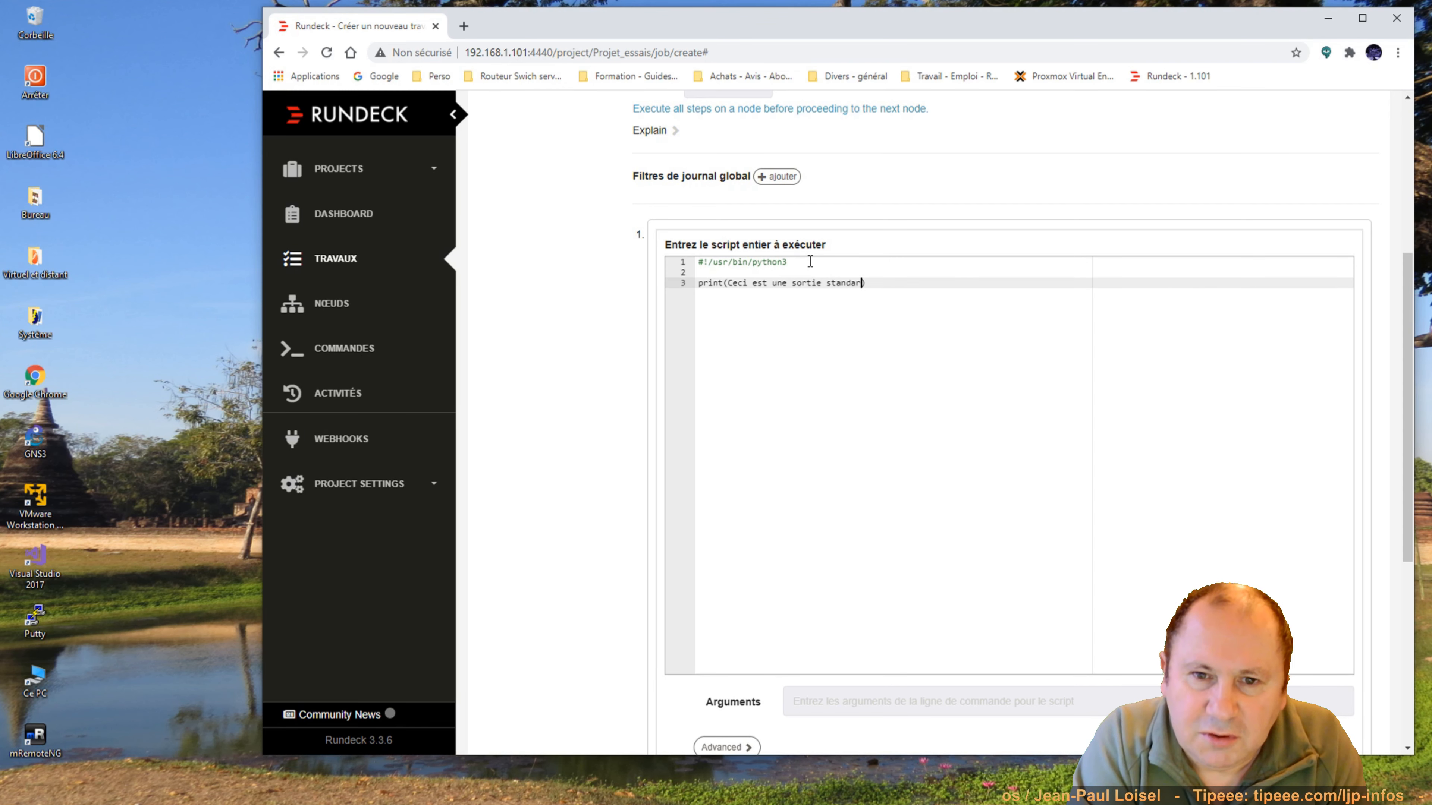
type("d\"")
key("Left")
key("Left")
key("Left")
key("Left")
key("Left")
key("Left")
key("Left")
key("Left")
key("Left")
key("Left")
key("Left")
key("Left")
key("Left")
key("Left")
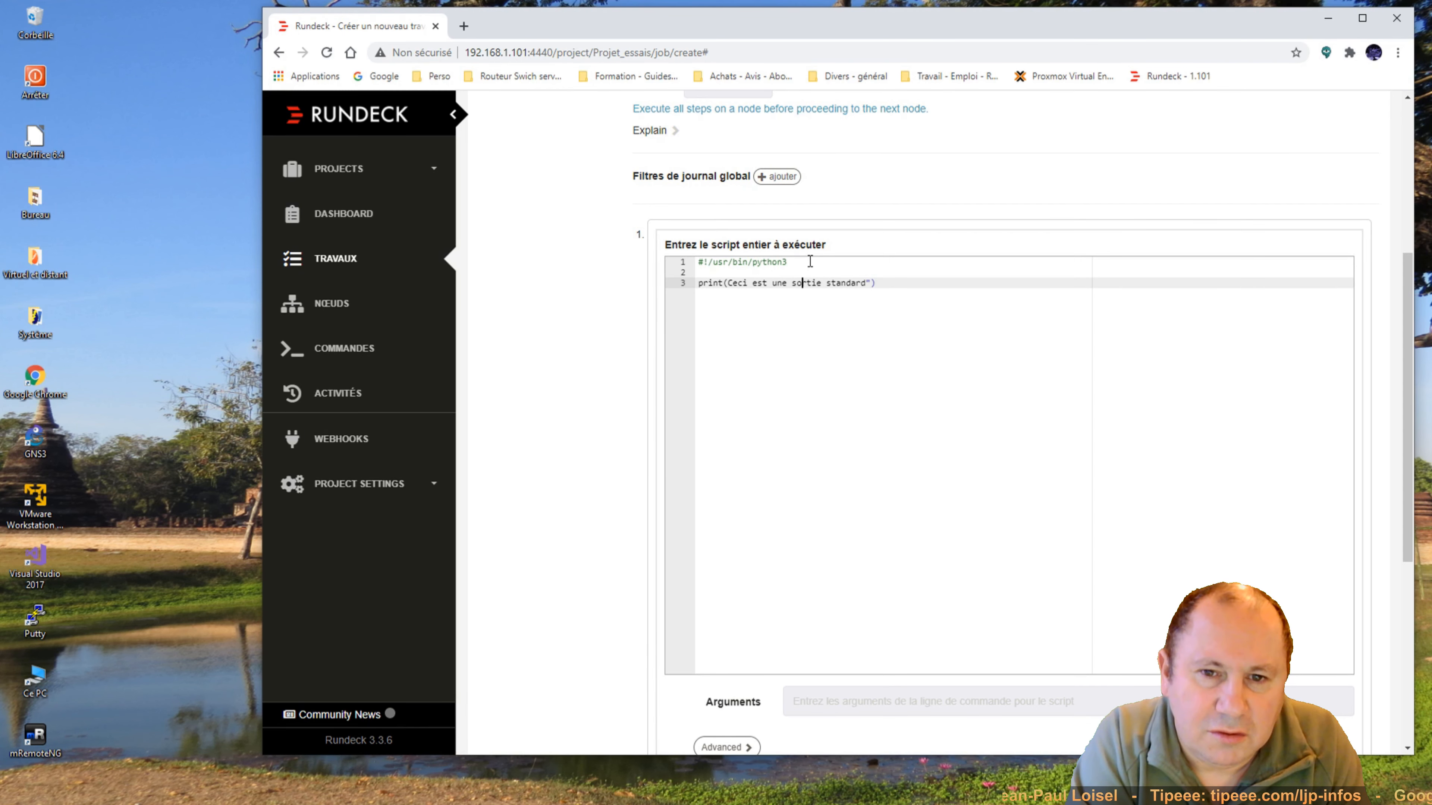
type("\"")
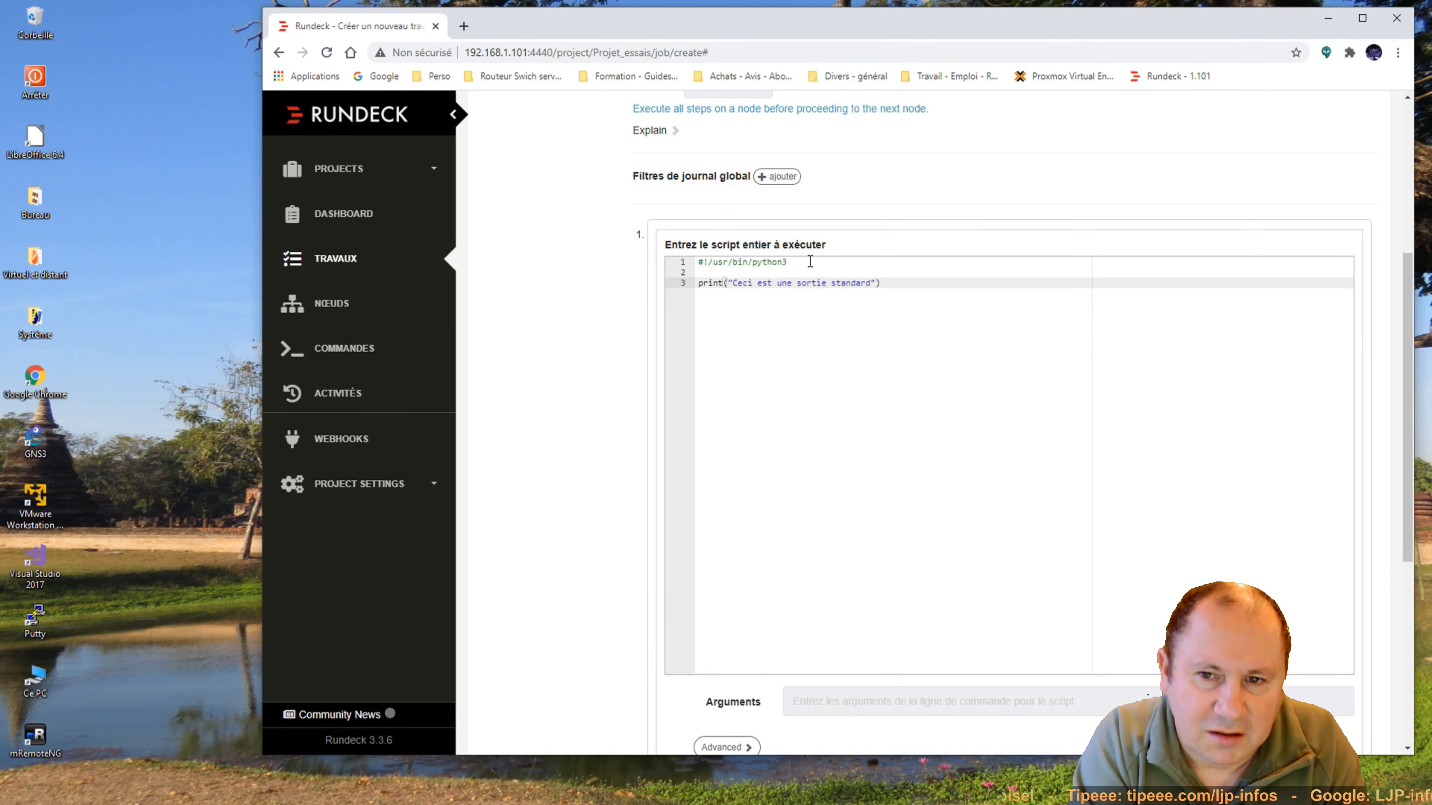
scroll(777, 338, "down", 6)
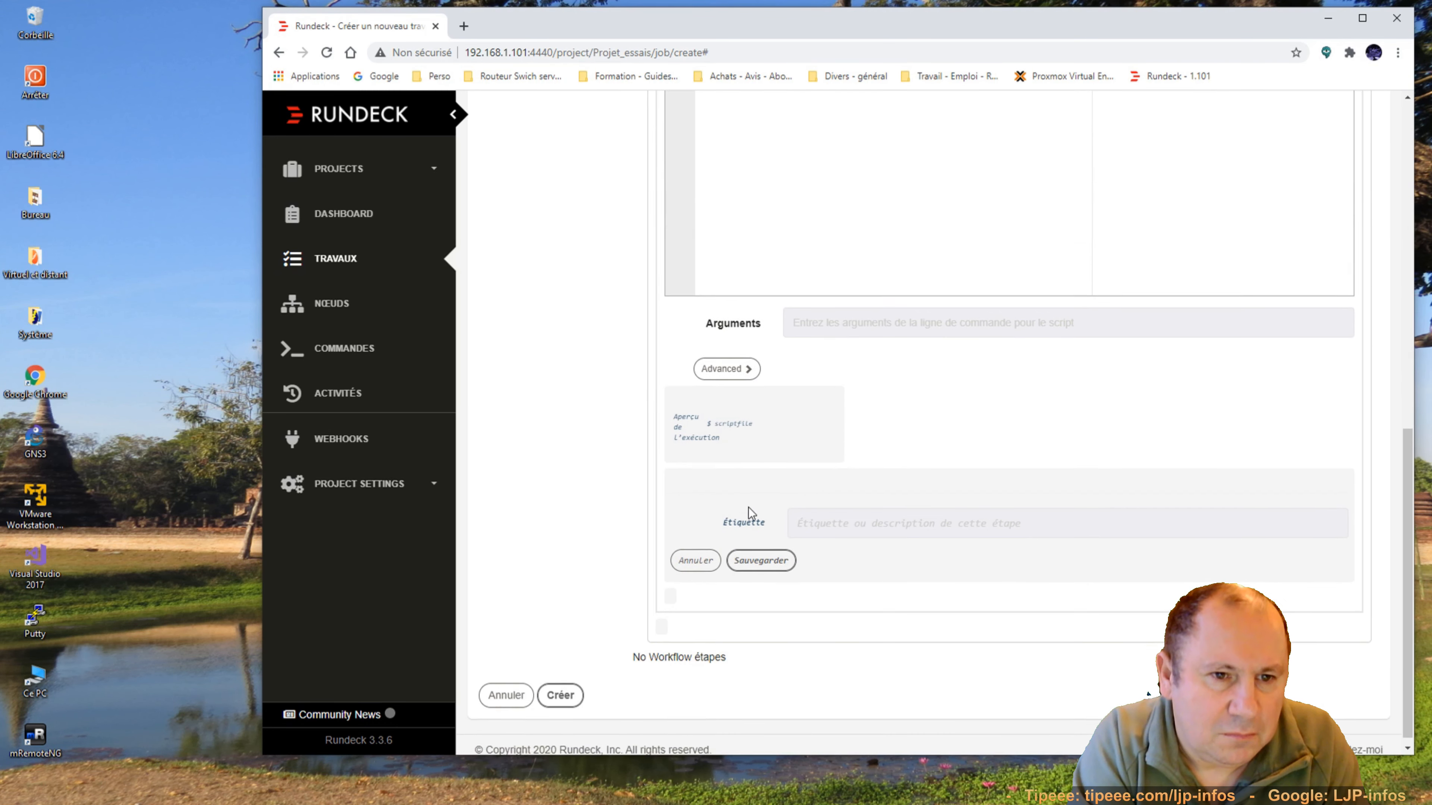
left_click(772, 550)
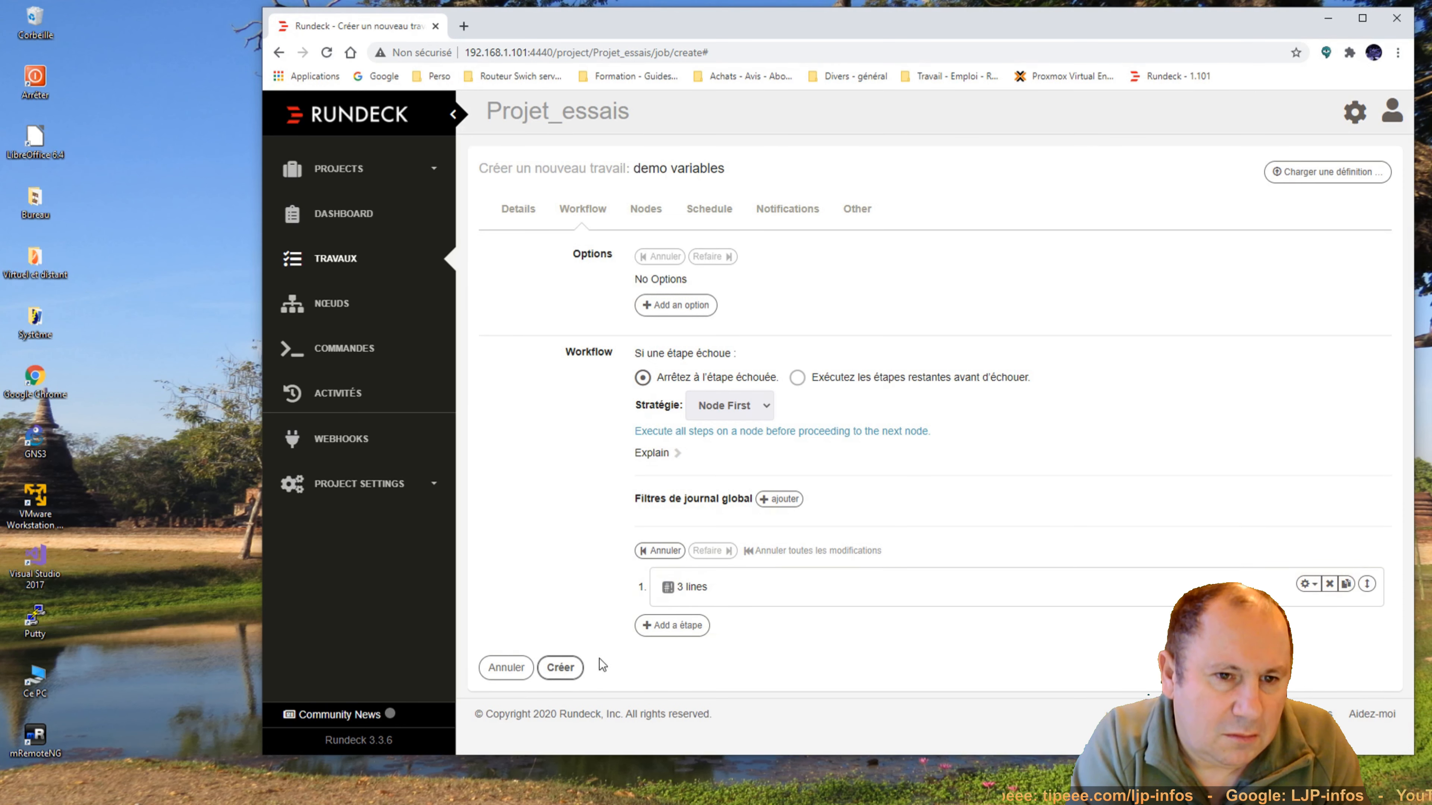
Create the demo variables job and run it immediately.
left_click(561, 668)
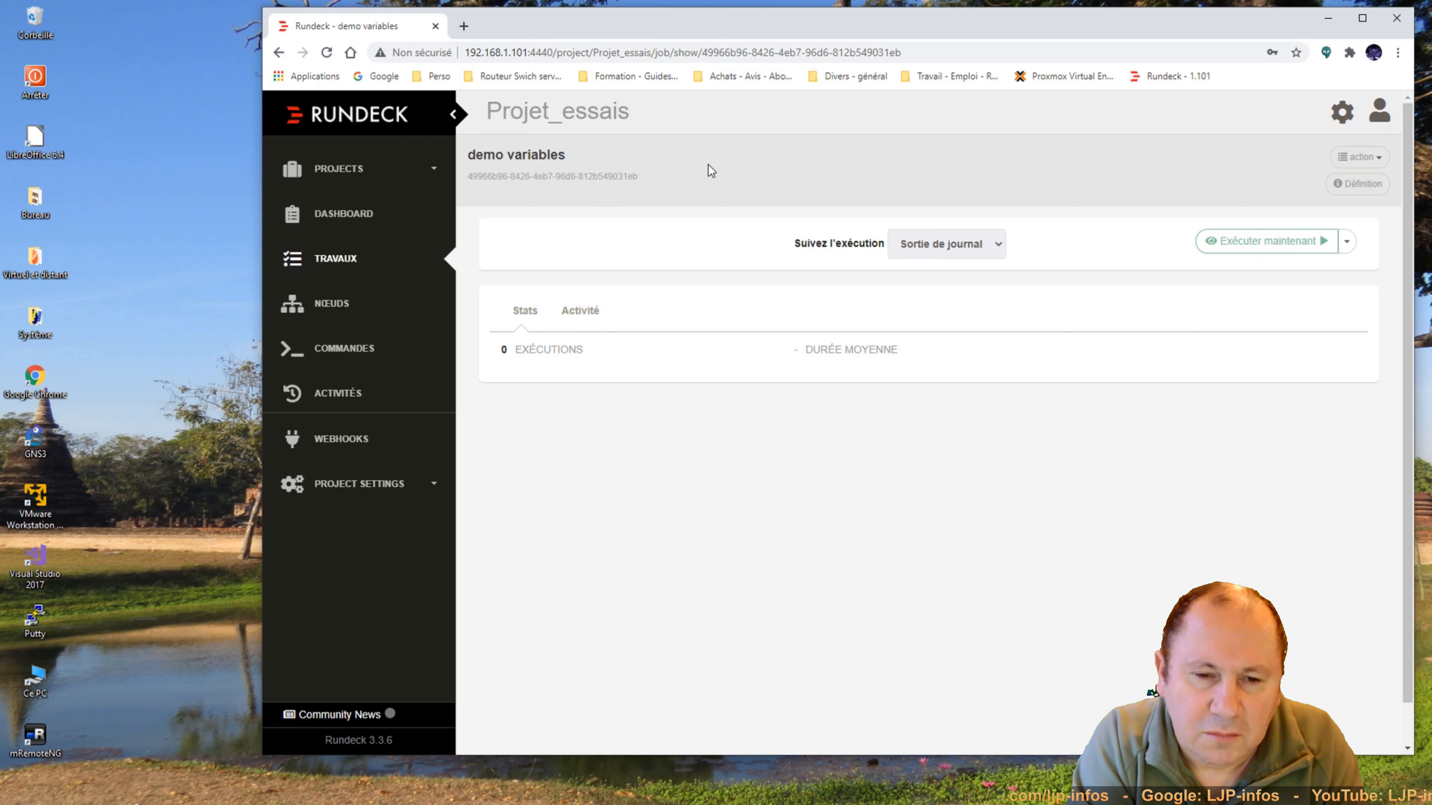
left_click(1283, 241)
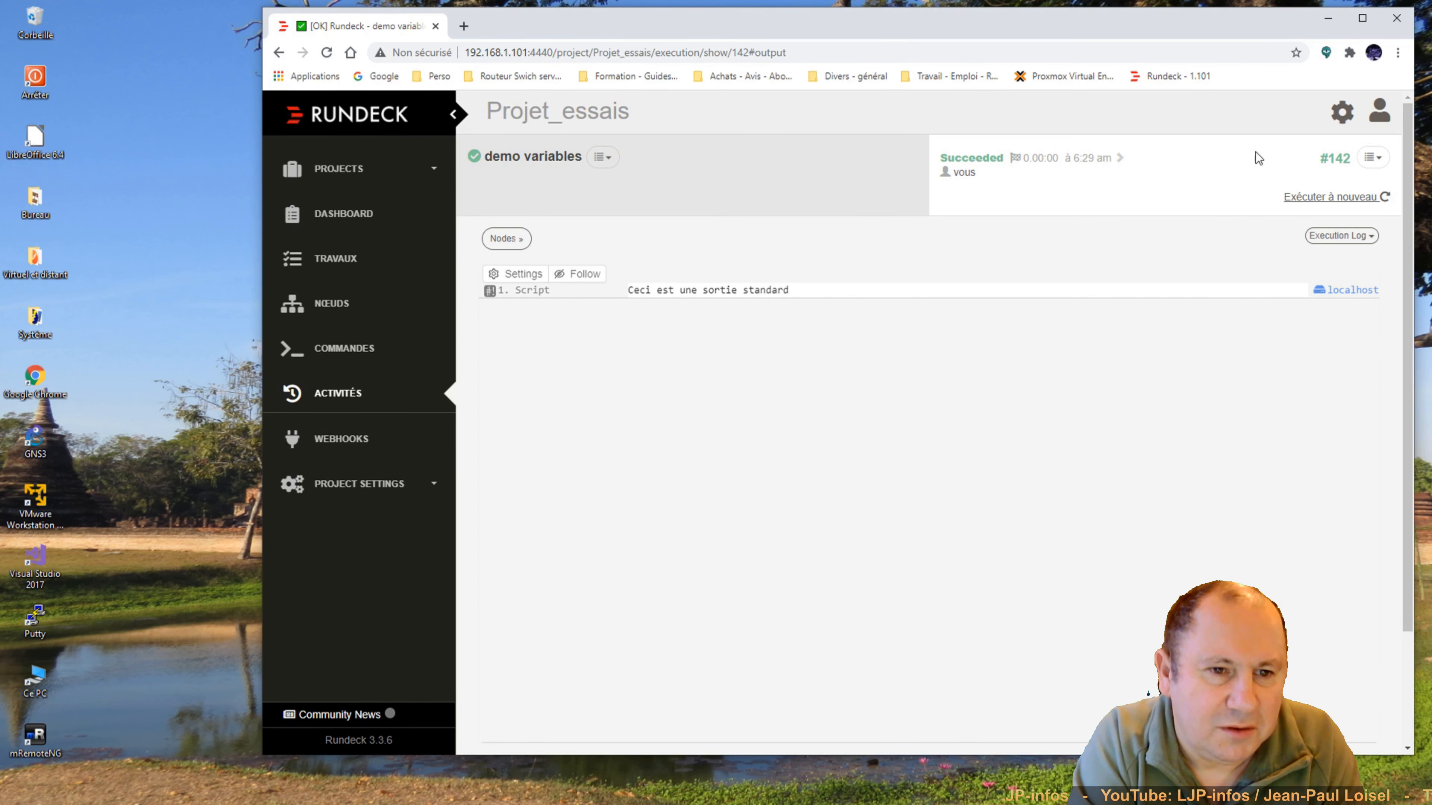
Edit the demo variables job and open its three-line script step in the workflow.
left_click(1373, 158)
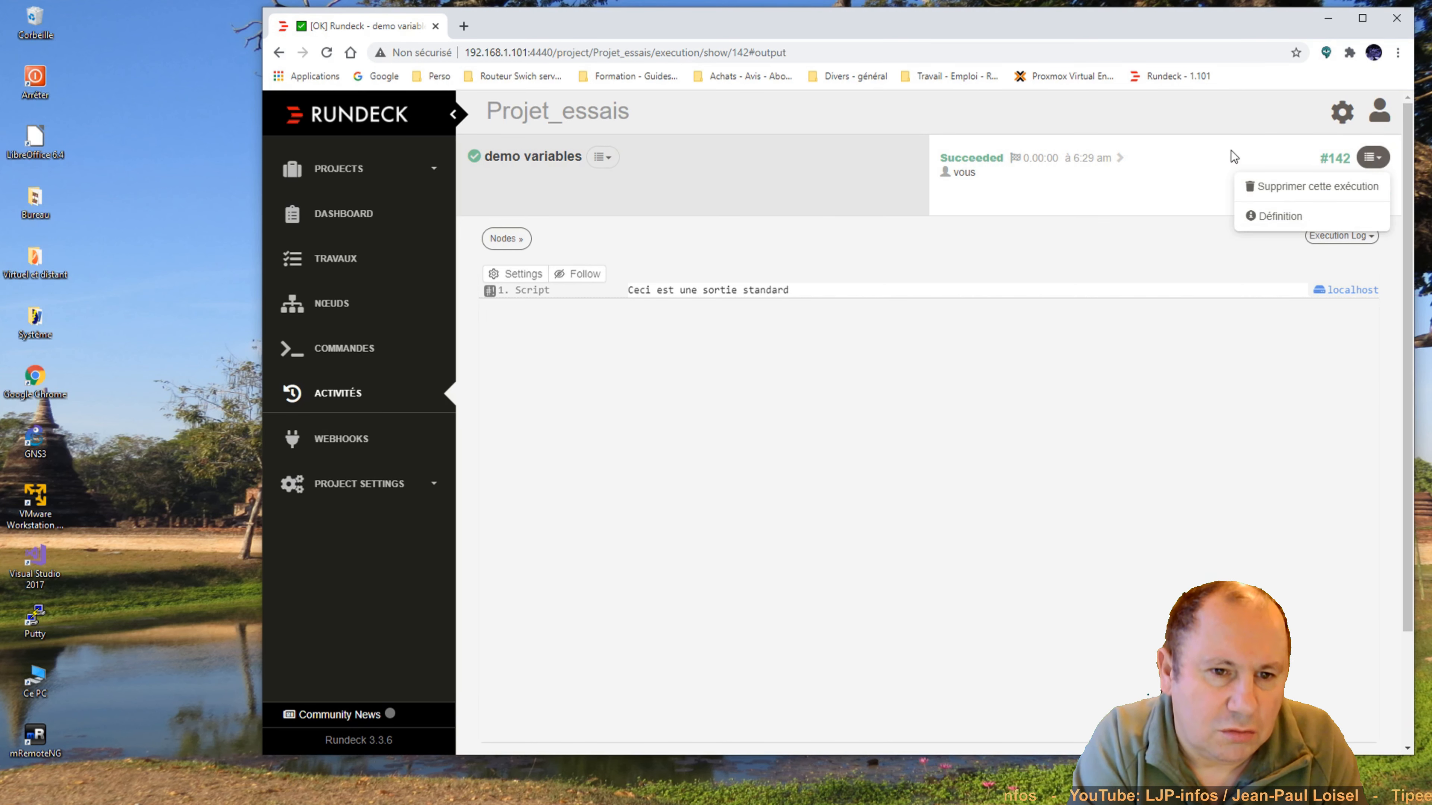
left_click(613, 158)
left_click(620, 188)
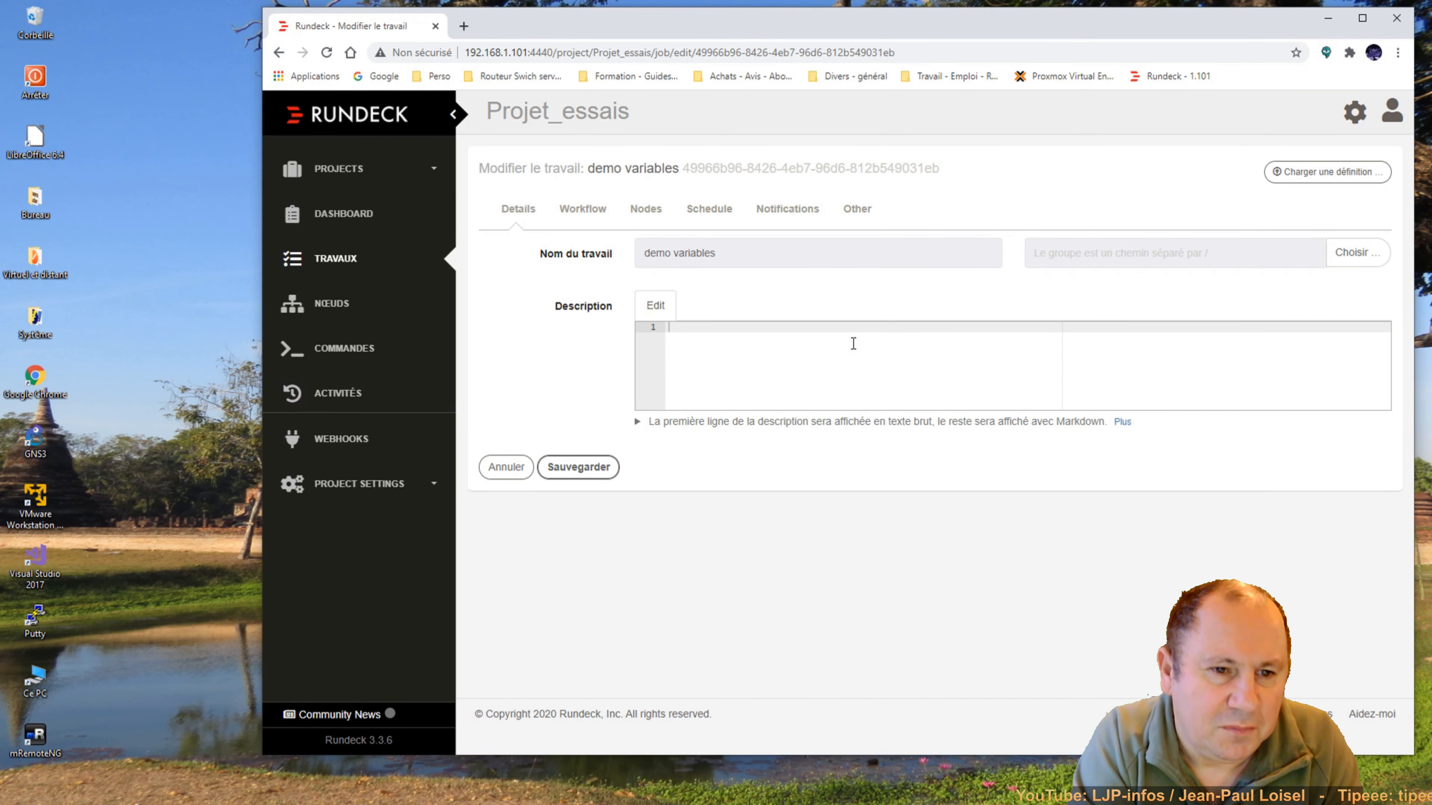
left_click(586, 214)
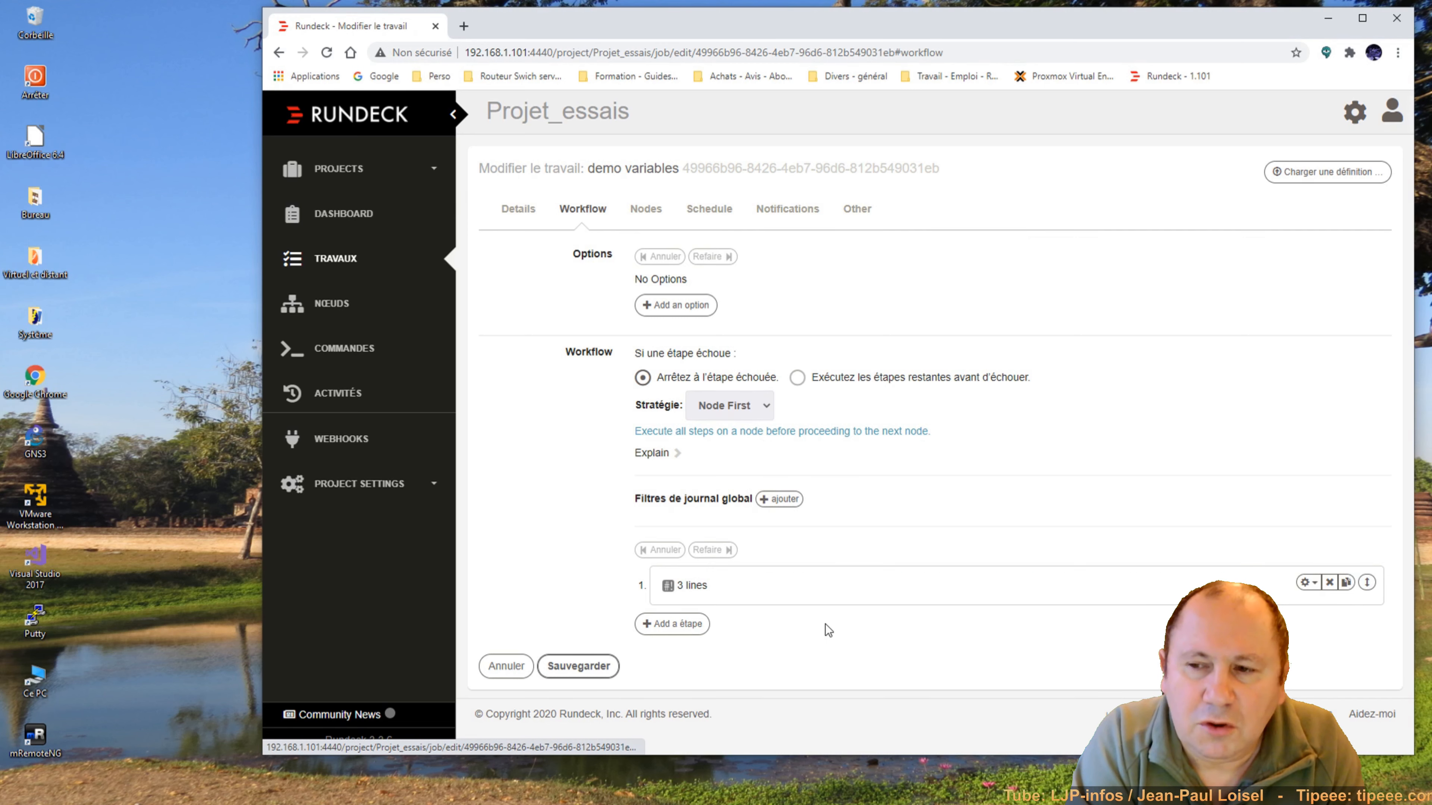
left_click(691, 586)
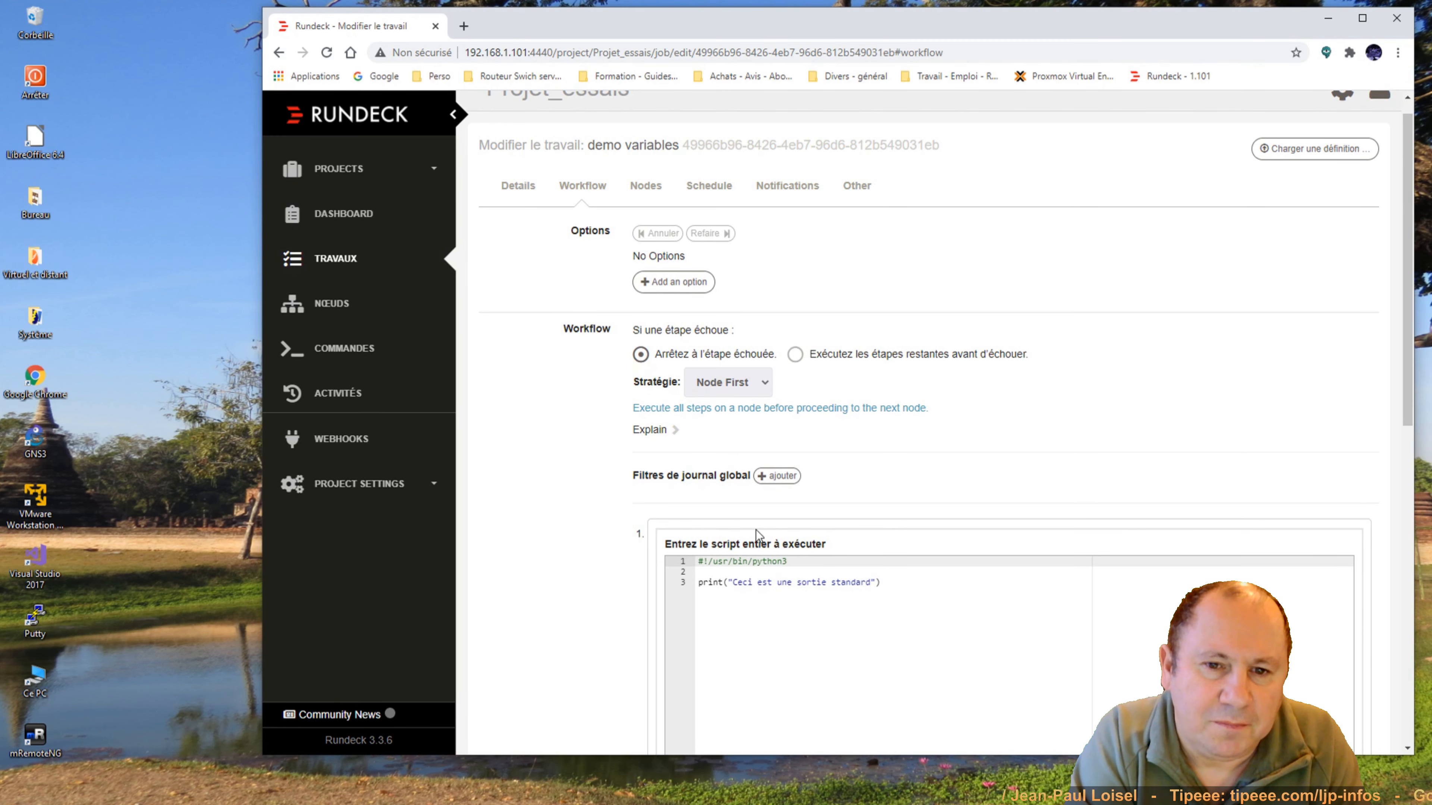
Add a global Key Value Data log filter with the default pattern and Log Data enabled, and save it.
left_click(770, 476)
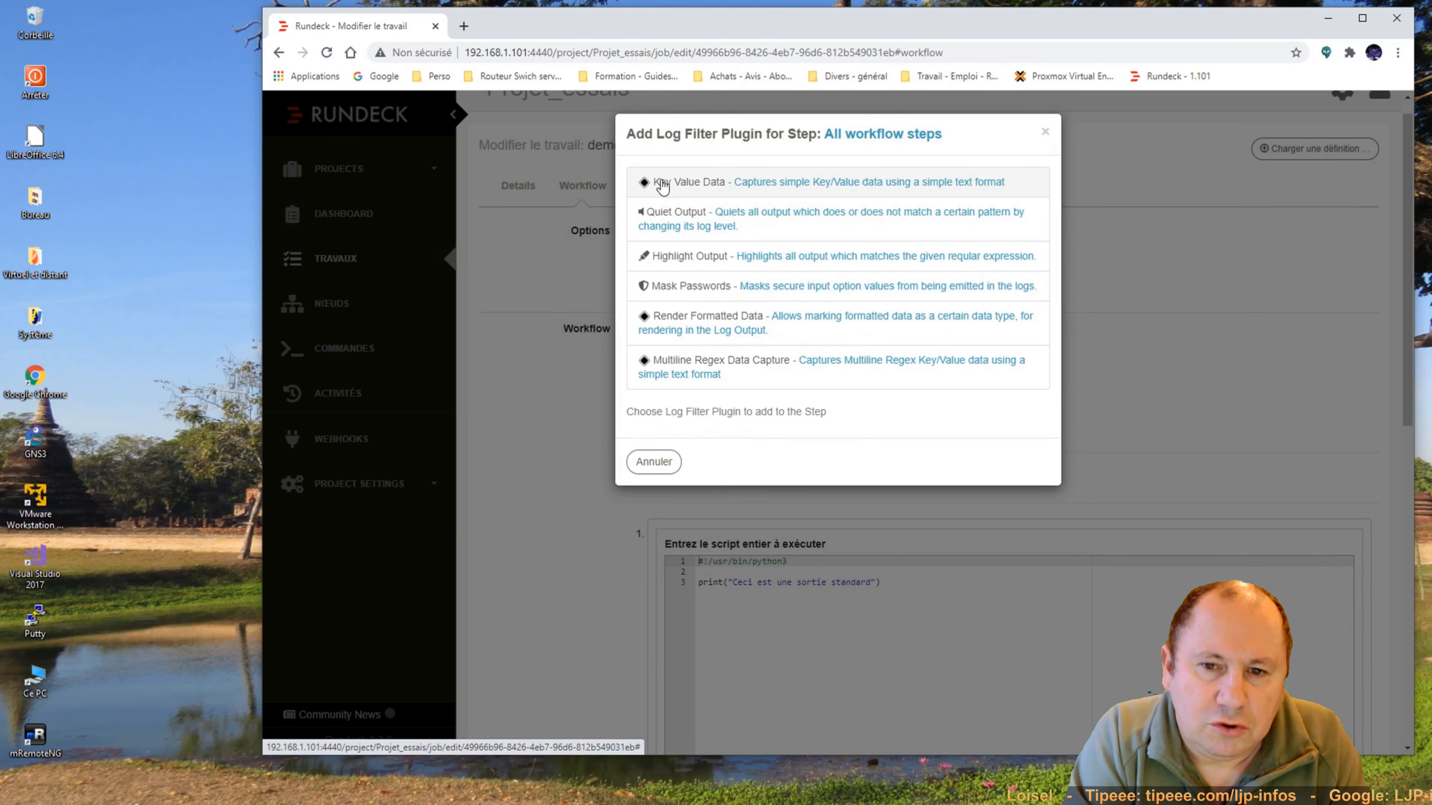
left_click(806, 192)
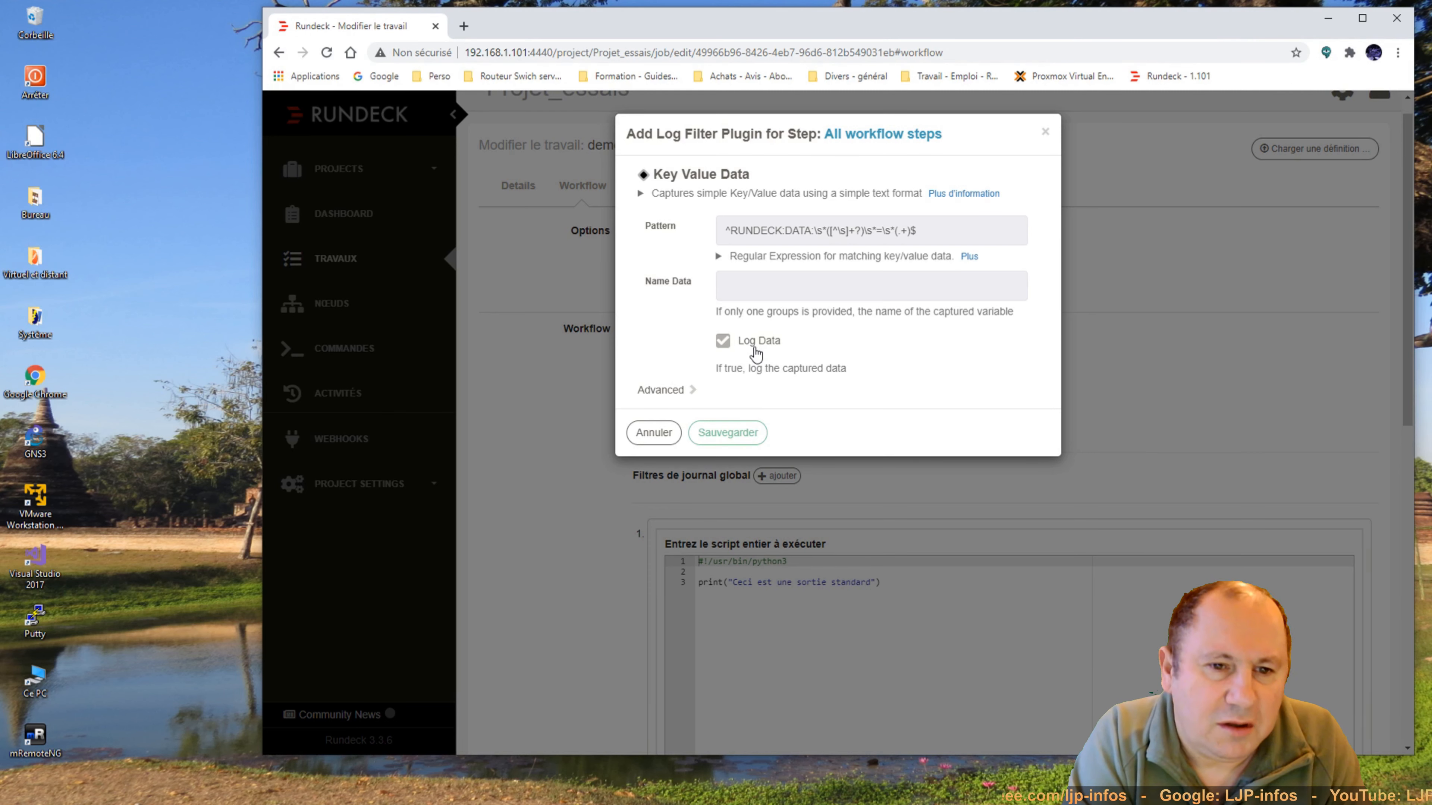
left_click(727, 433)
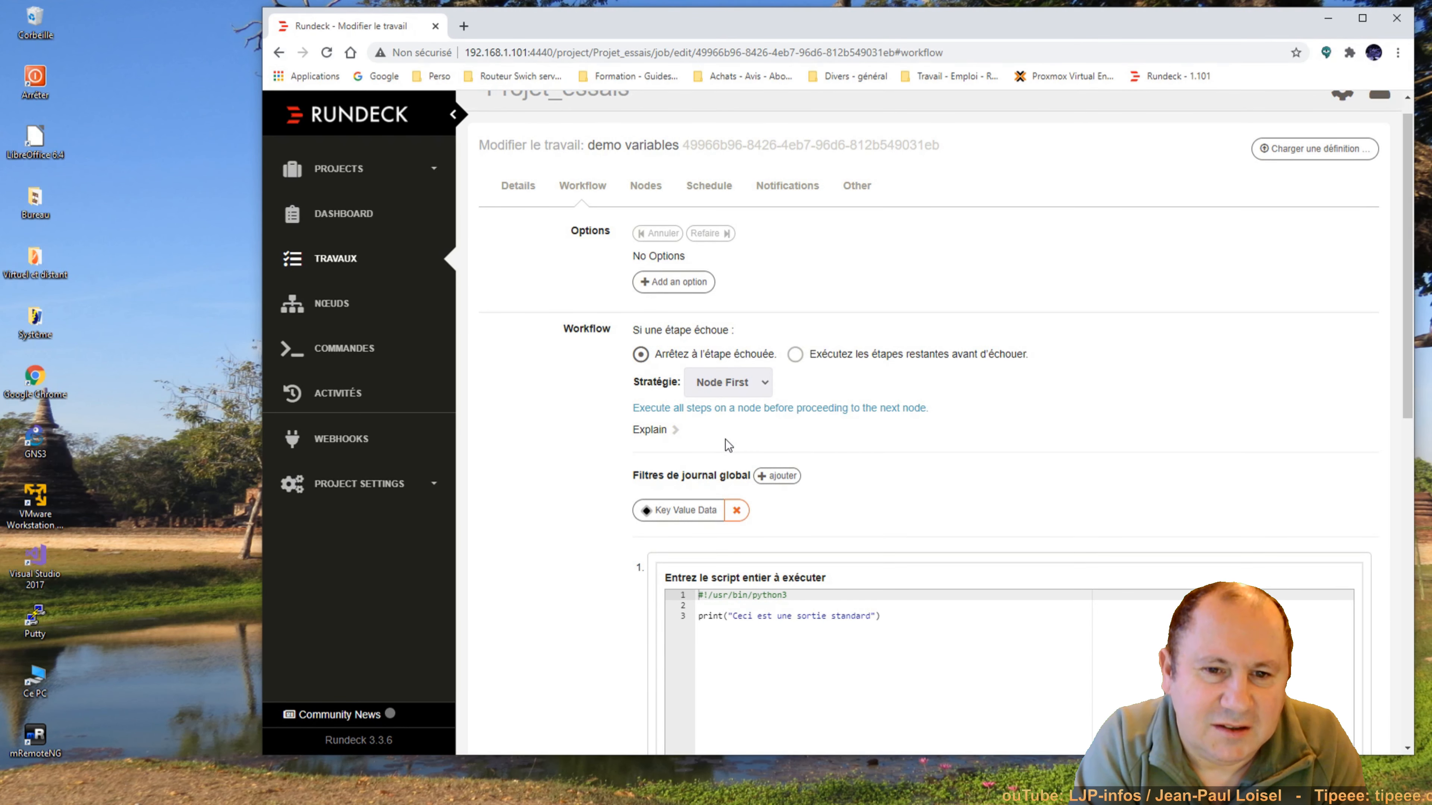
Copy the pattern from the Key Value Data log filter and close it without changes.
left_click(713, 511)
left_click_drag(940, 229, 716, 232)
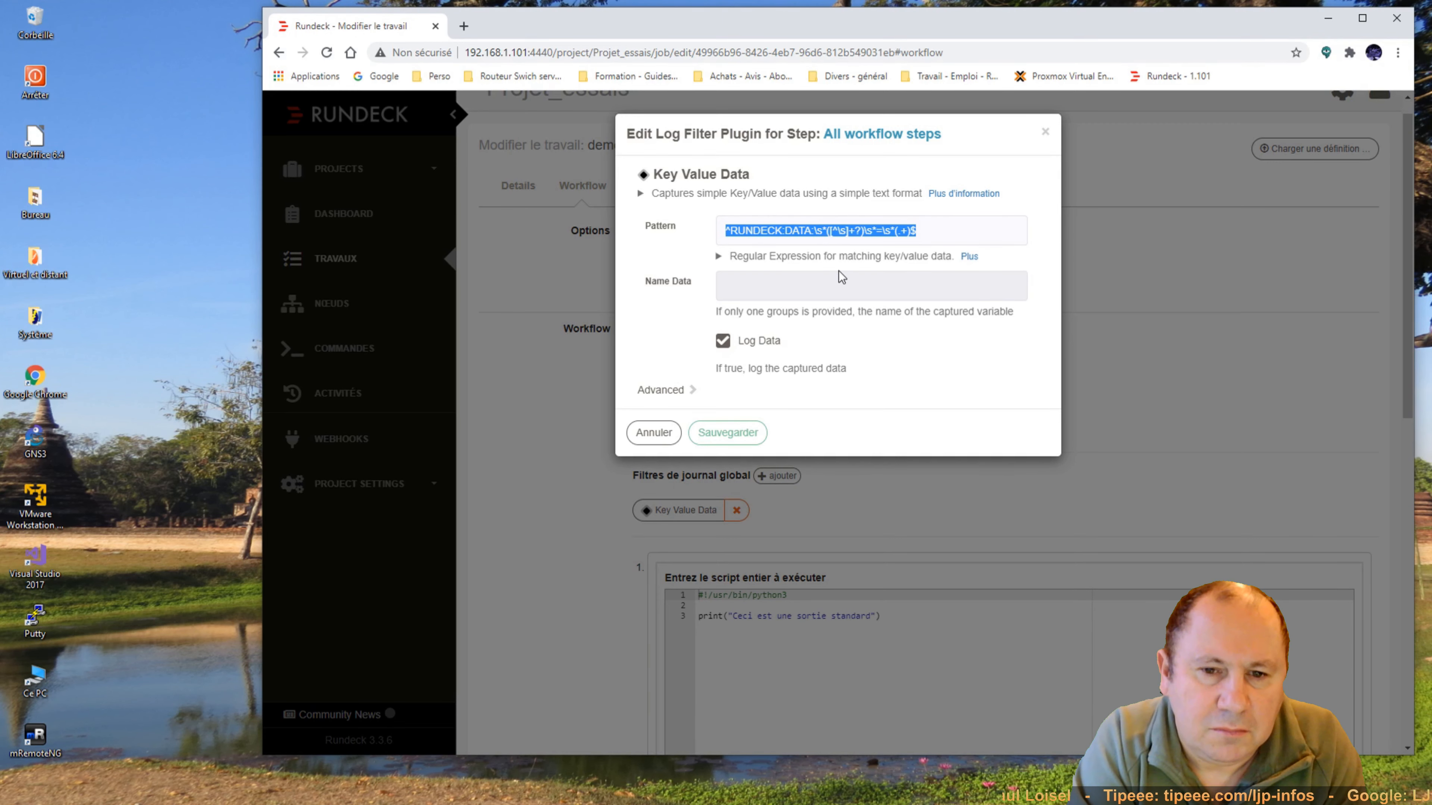
left_click(655, 433)
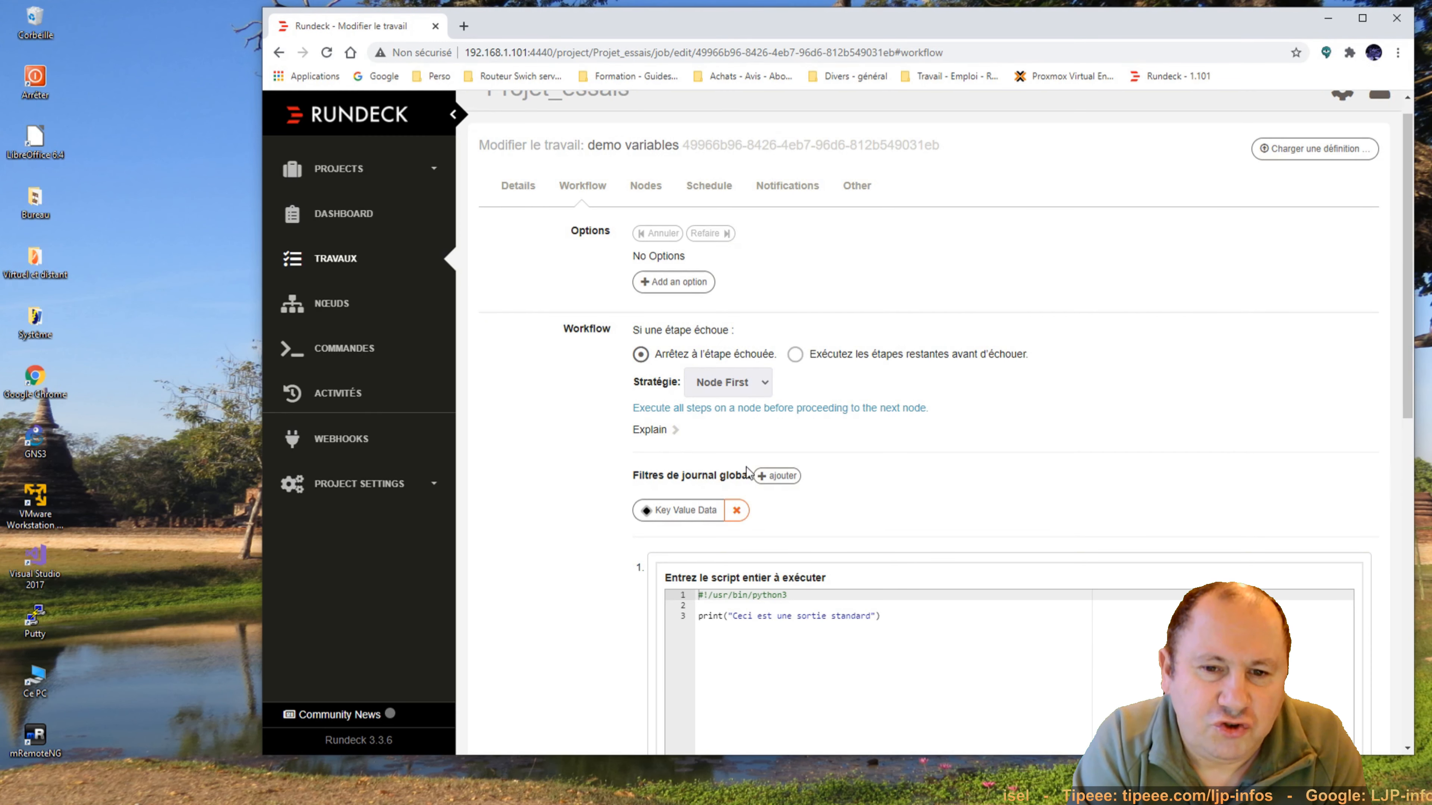
Add a global Quiet Output log filter with pattern ^RUNDECK:DATA:\s*([^\s]+?)\s*=\s*(.+)$ and Quiet Matched Output enabled, and save it.
left_click(777, 475)
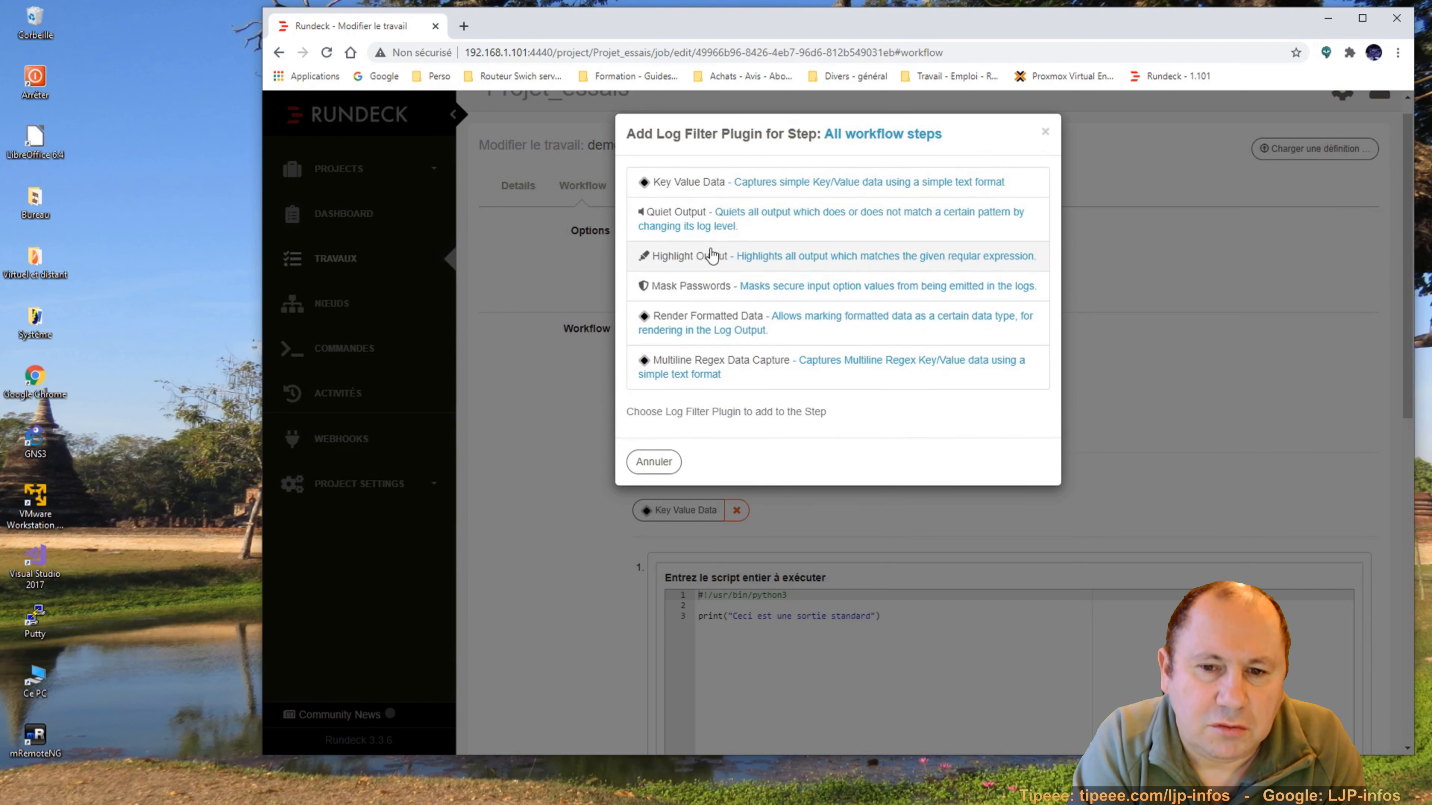
left_click(755, 222)
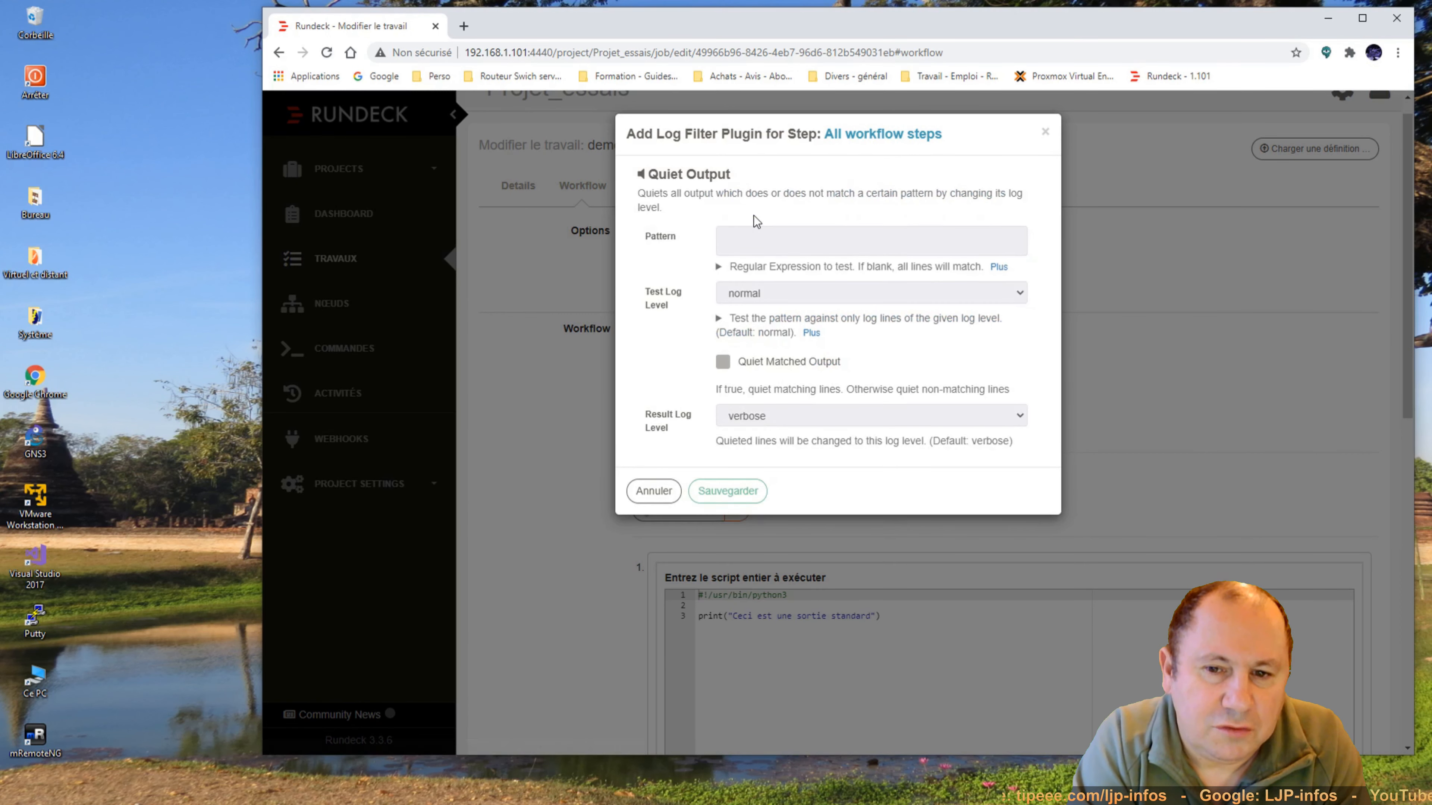
left_click(775, 243)
key("Down")
key("Return")
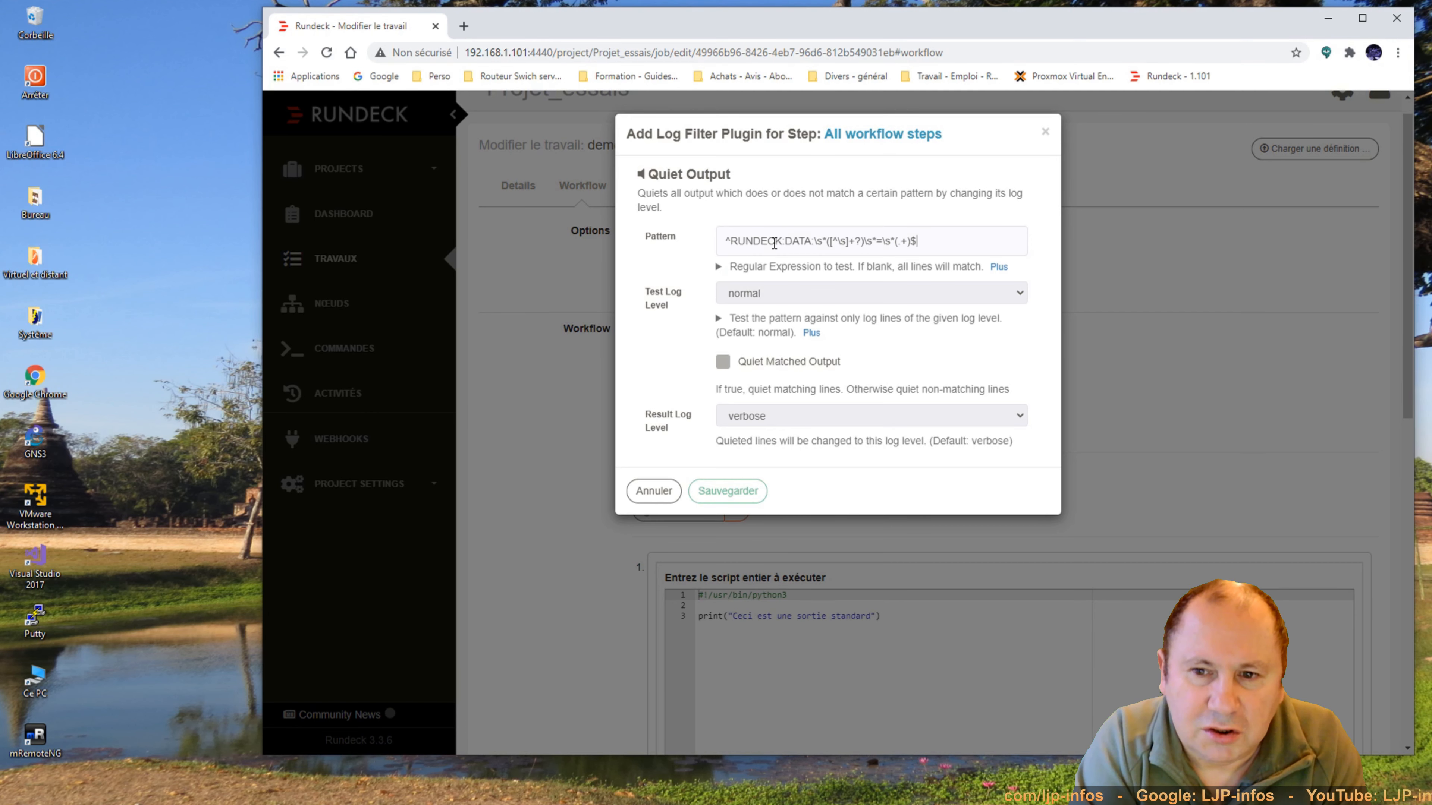
left_click(723, 363)
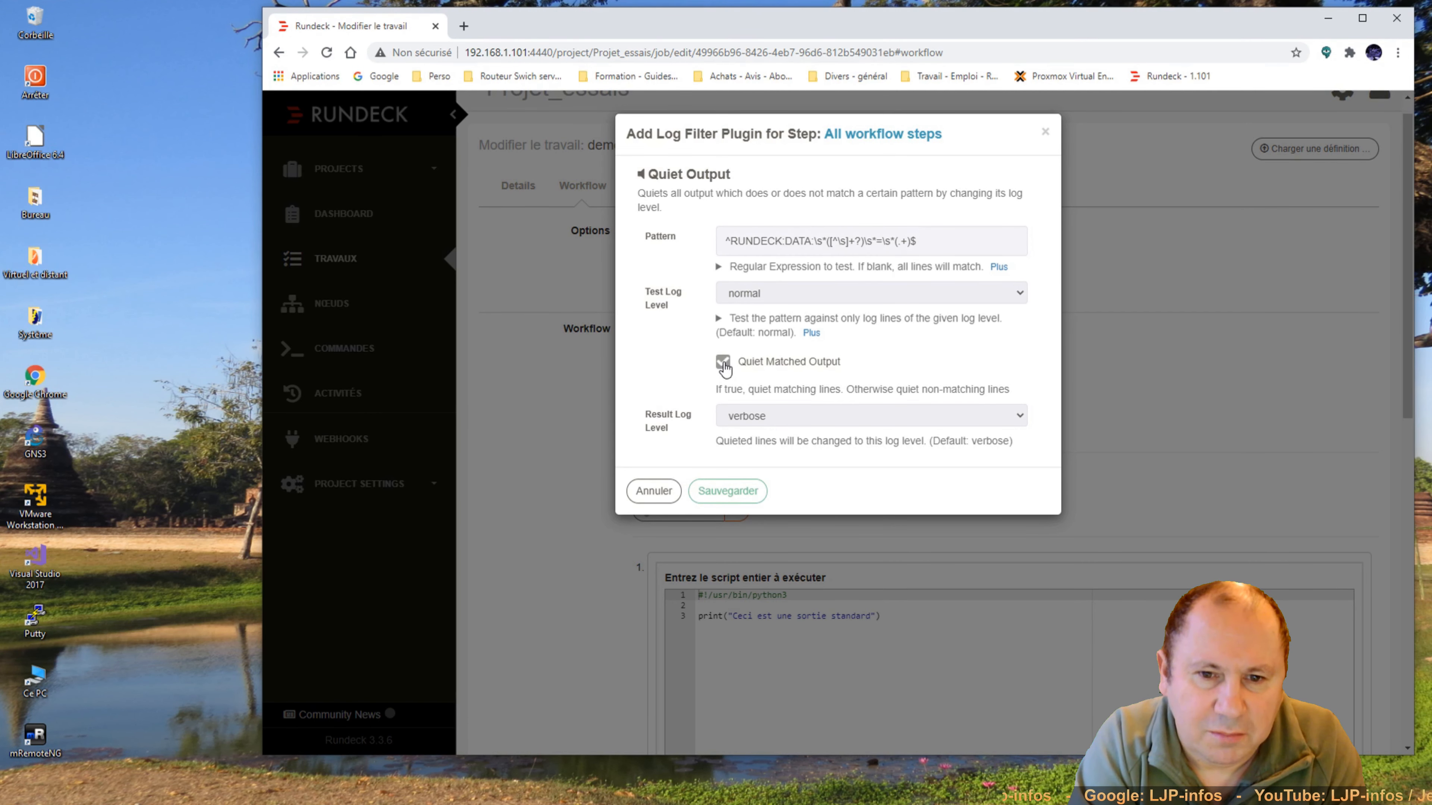
left_click(741, 495)
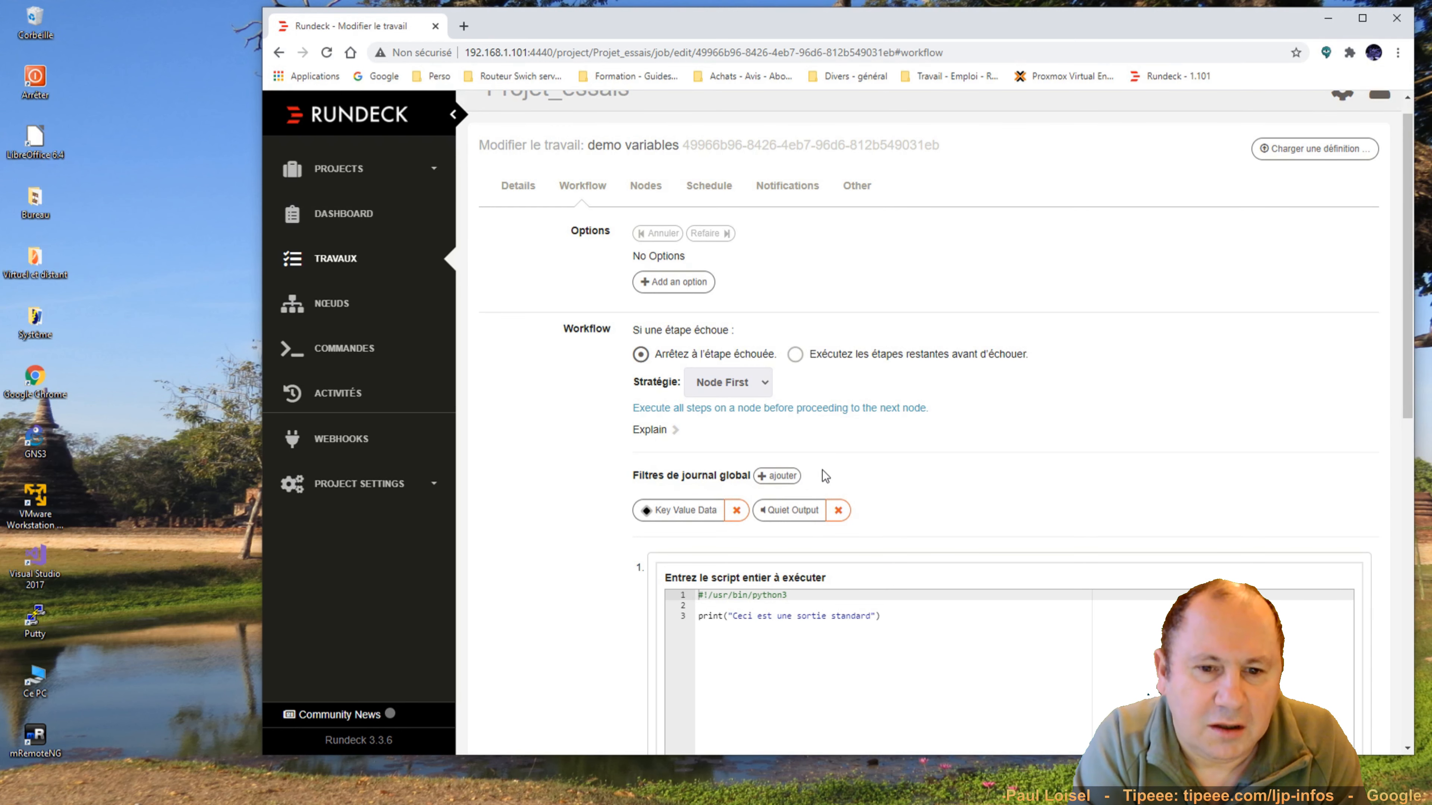
Add the line print("RUNDECK:DATA:VAR0=MaVar0") at the end of the step's script.
scroll(823, 470, "down", 5)
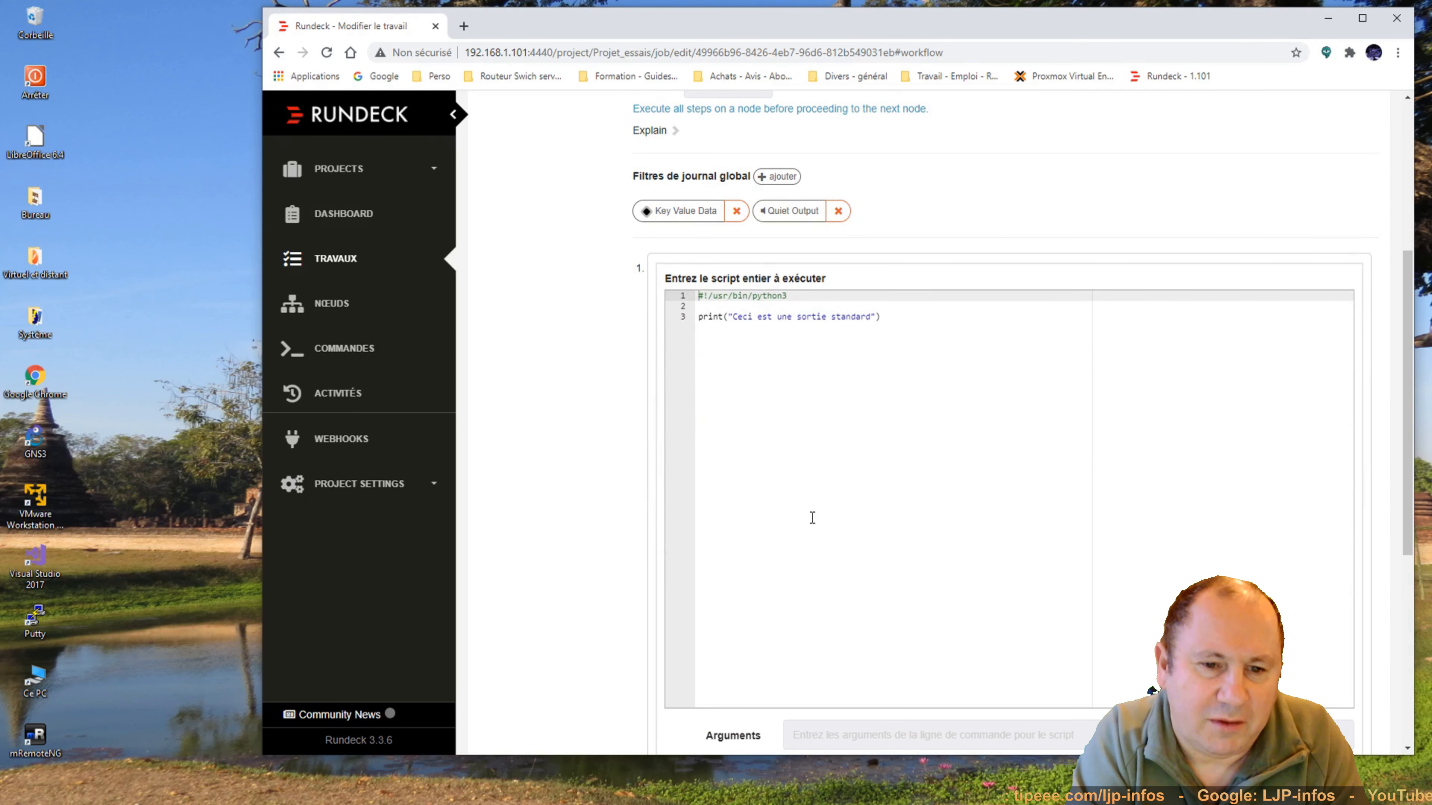
left_click(701, 328)
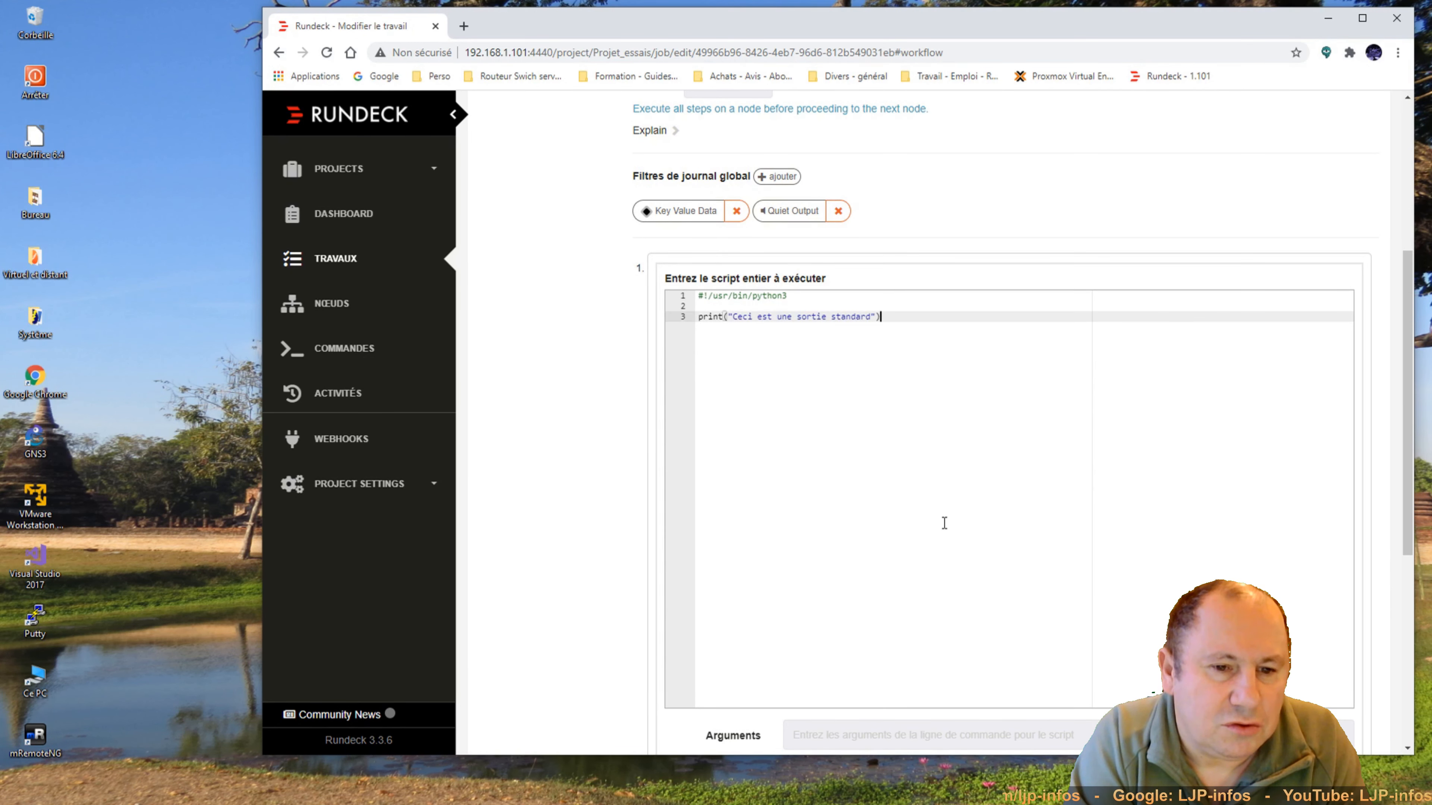
key("Return")
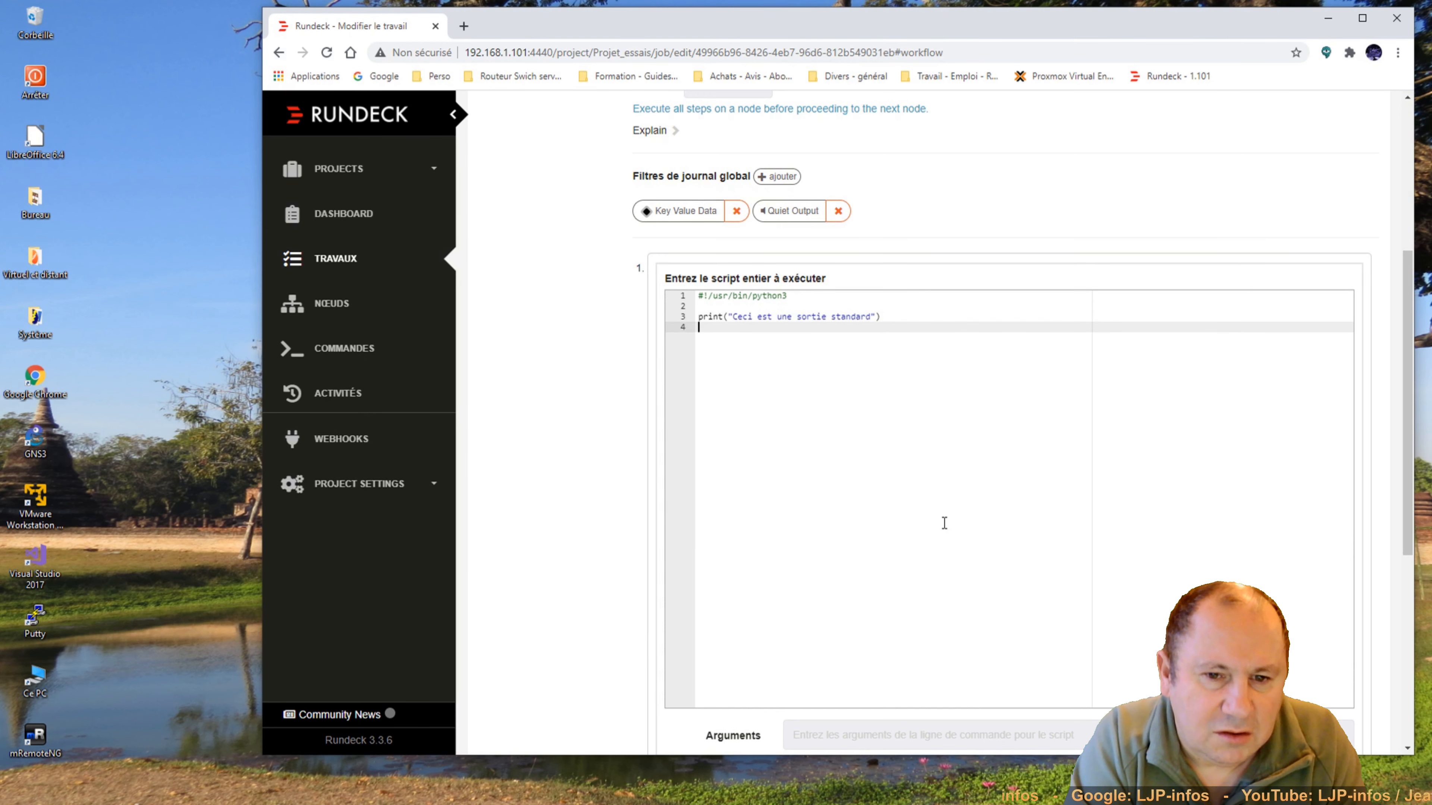
type("print")
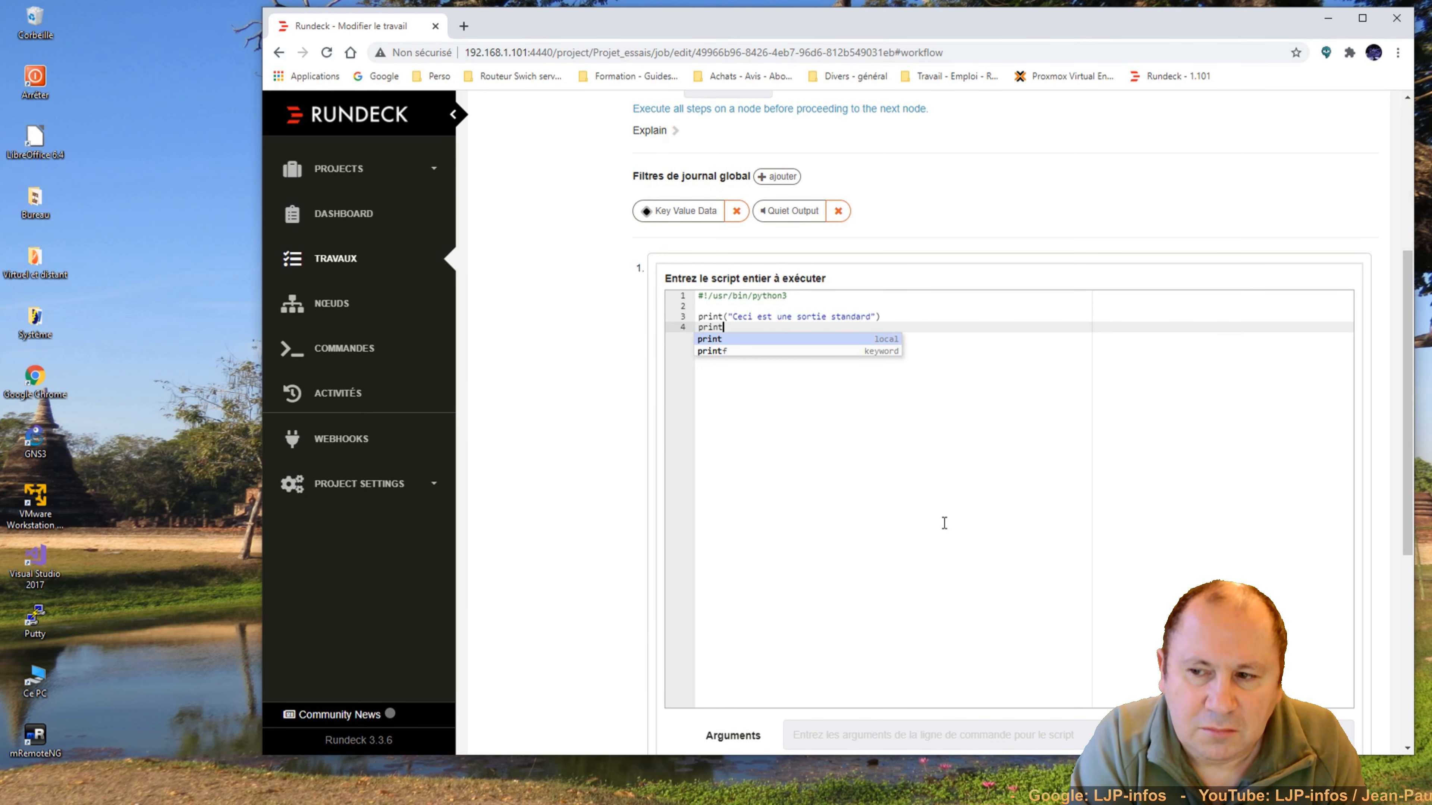
type("(\"R")
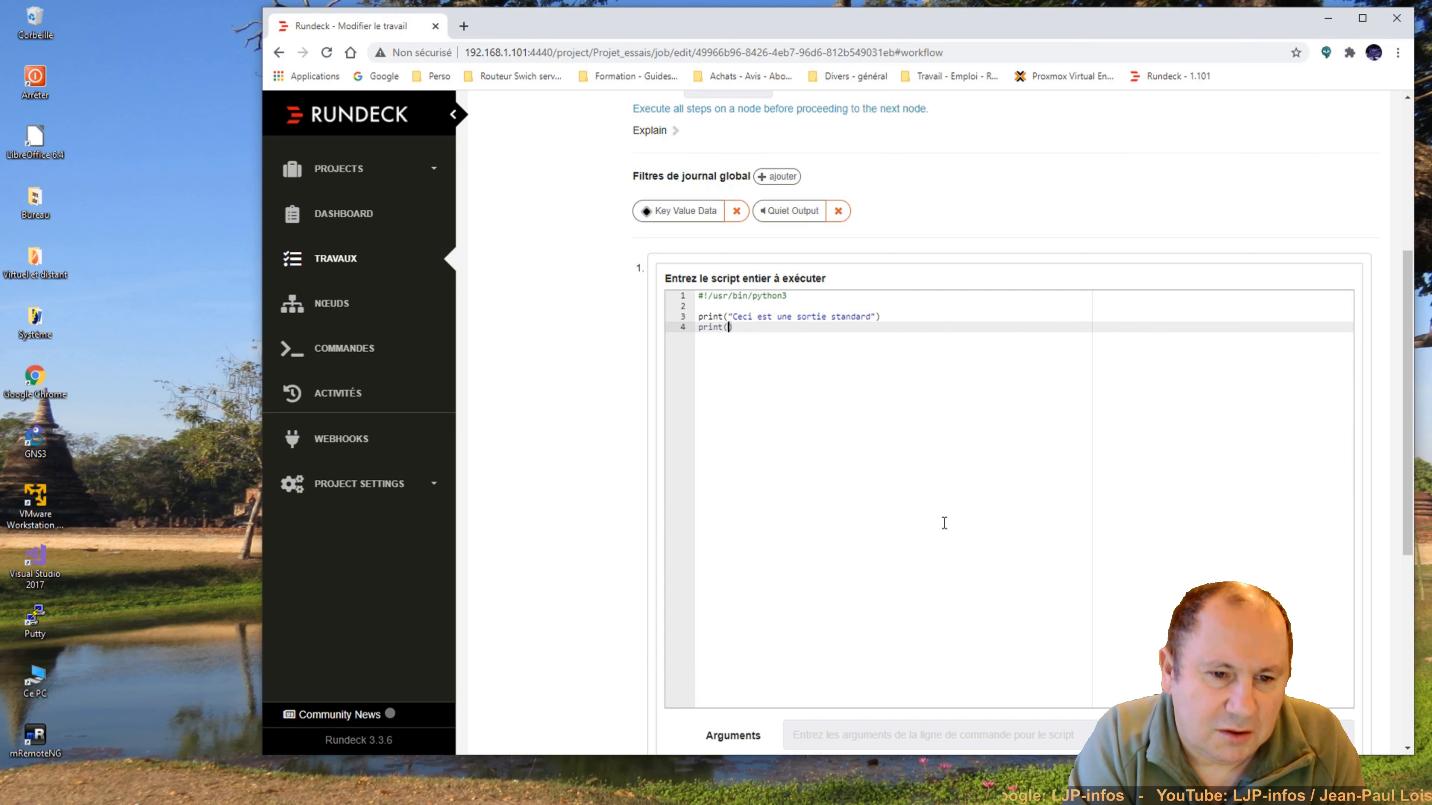
type("UNDECK")
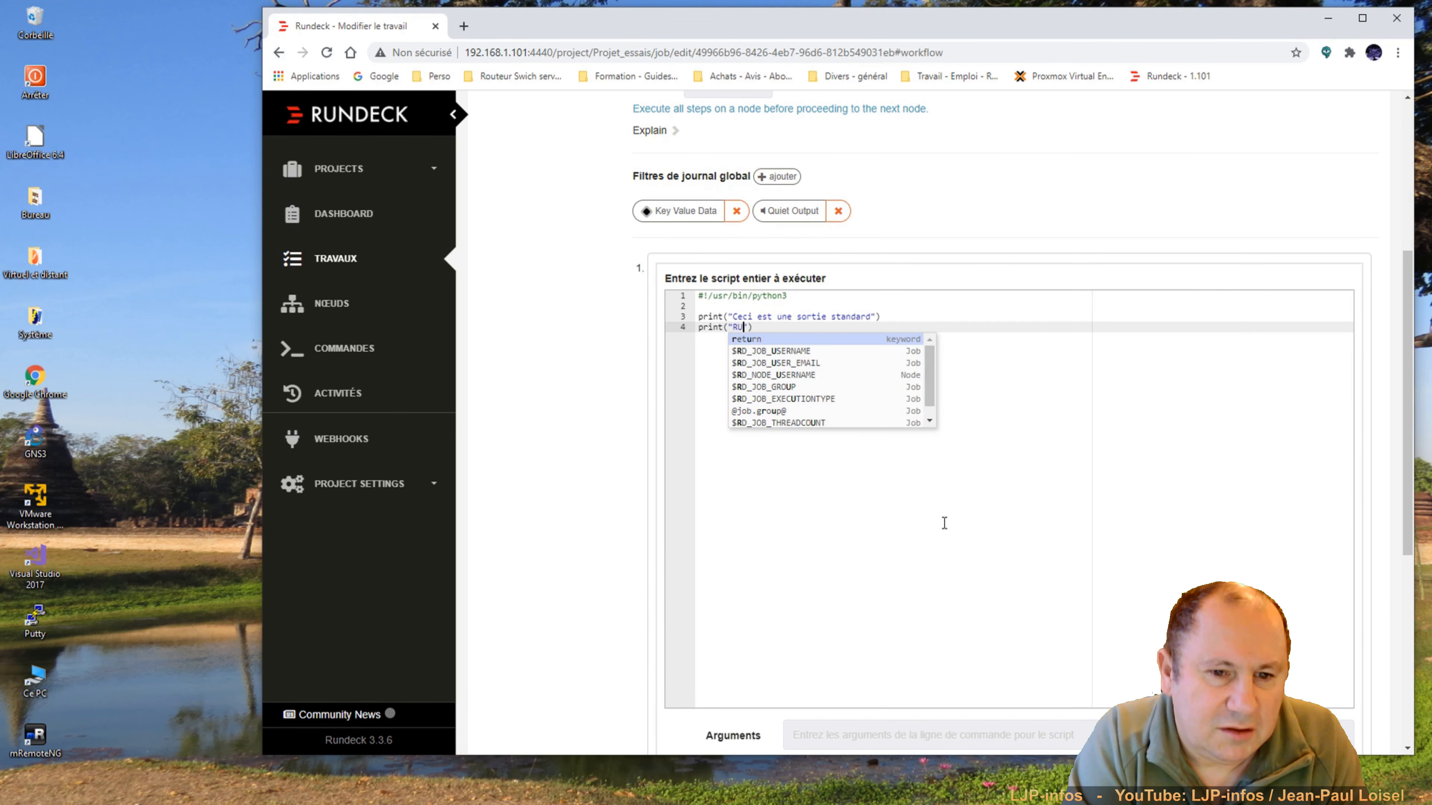
type(":DATA")
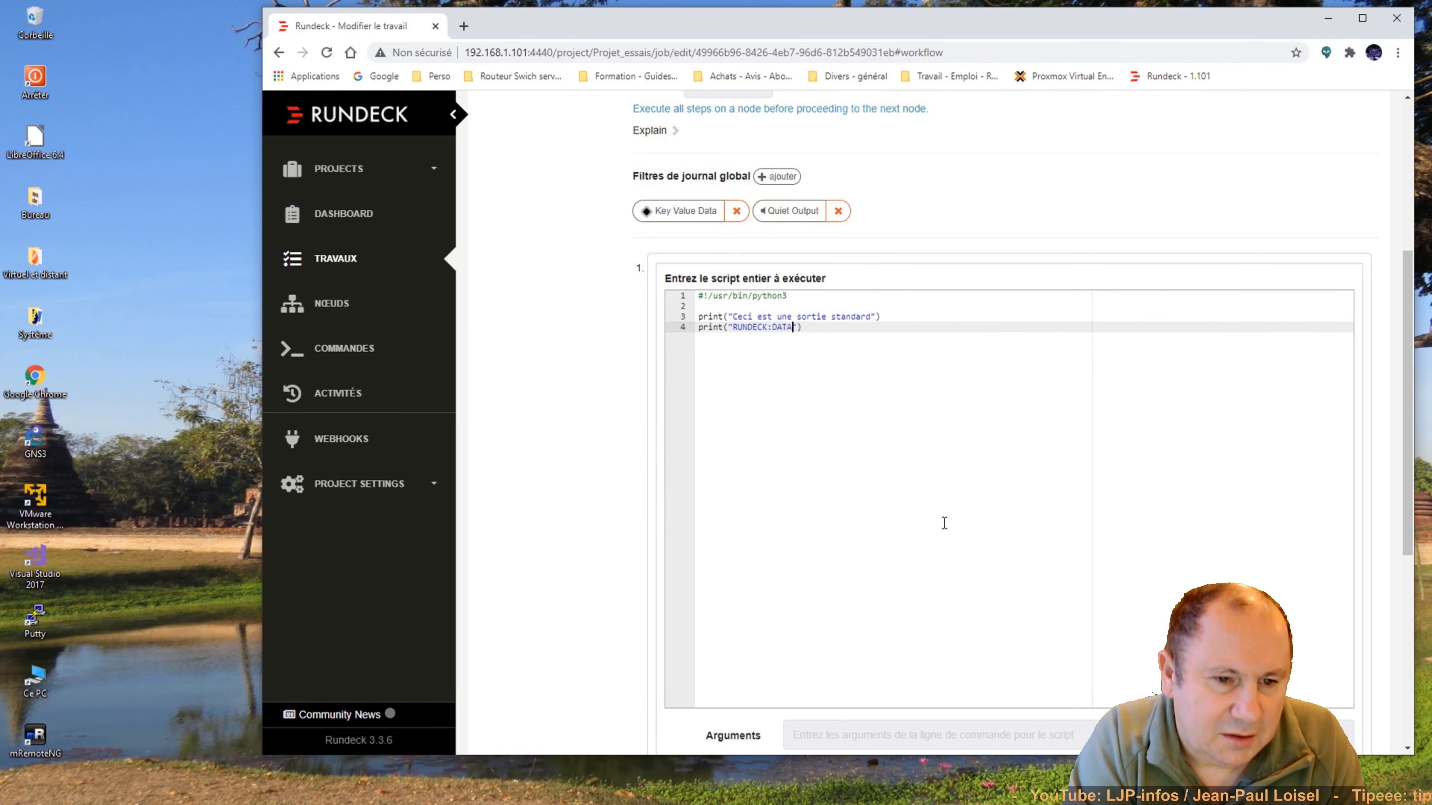
type(":VAR0")
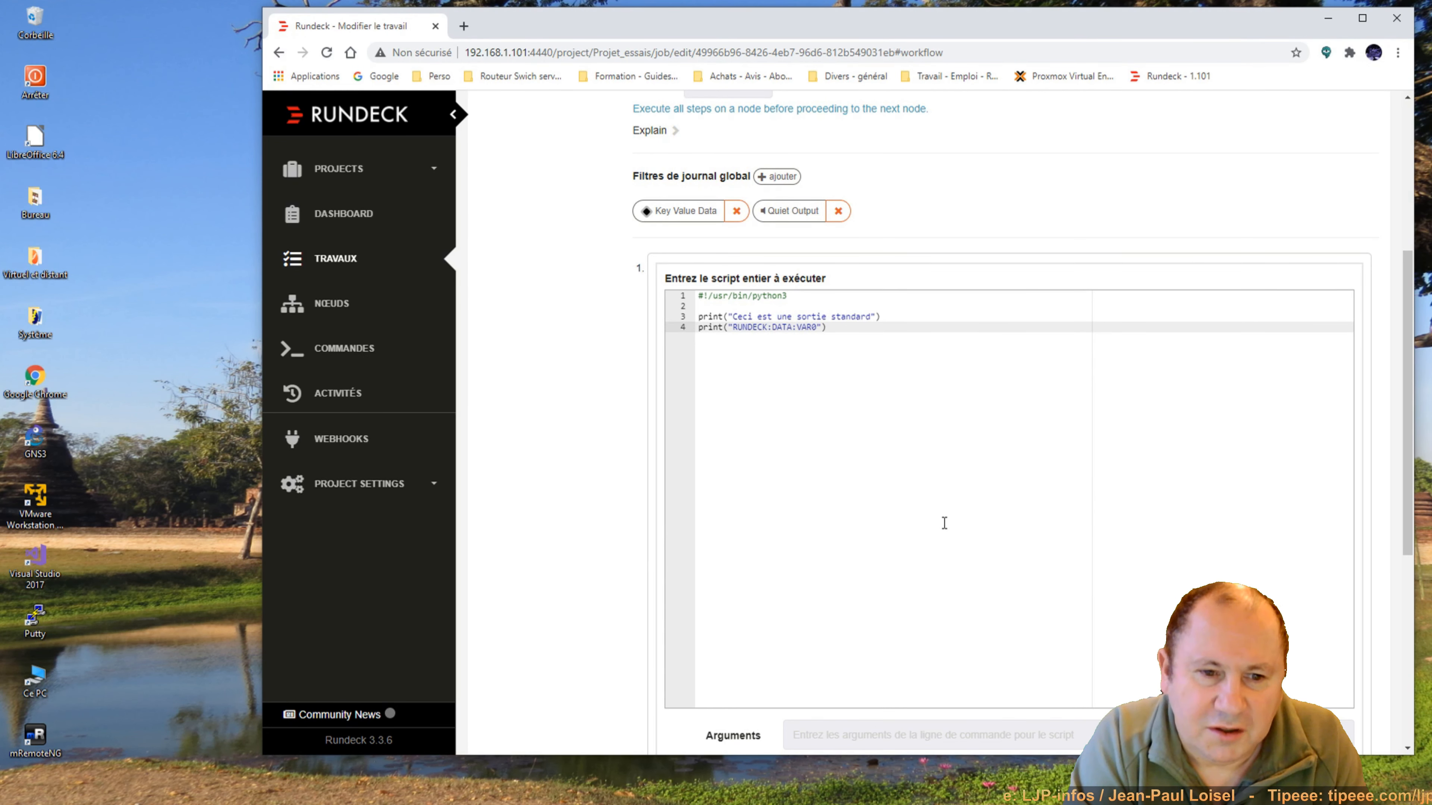
type("=")
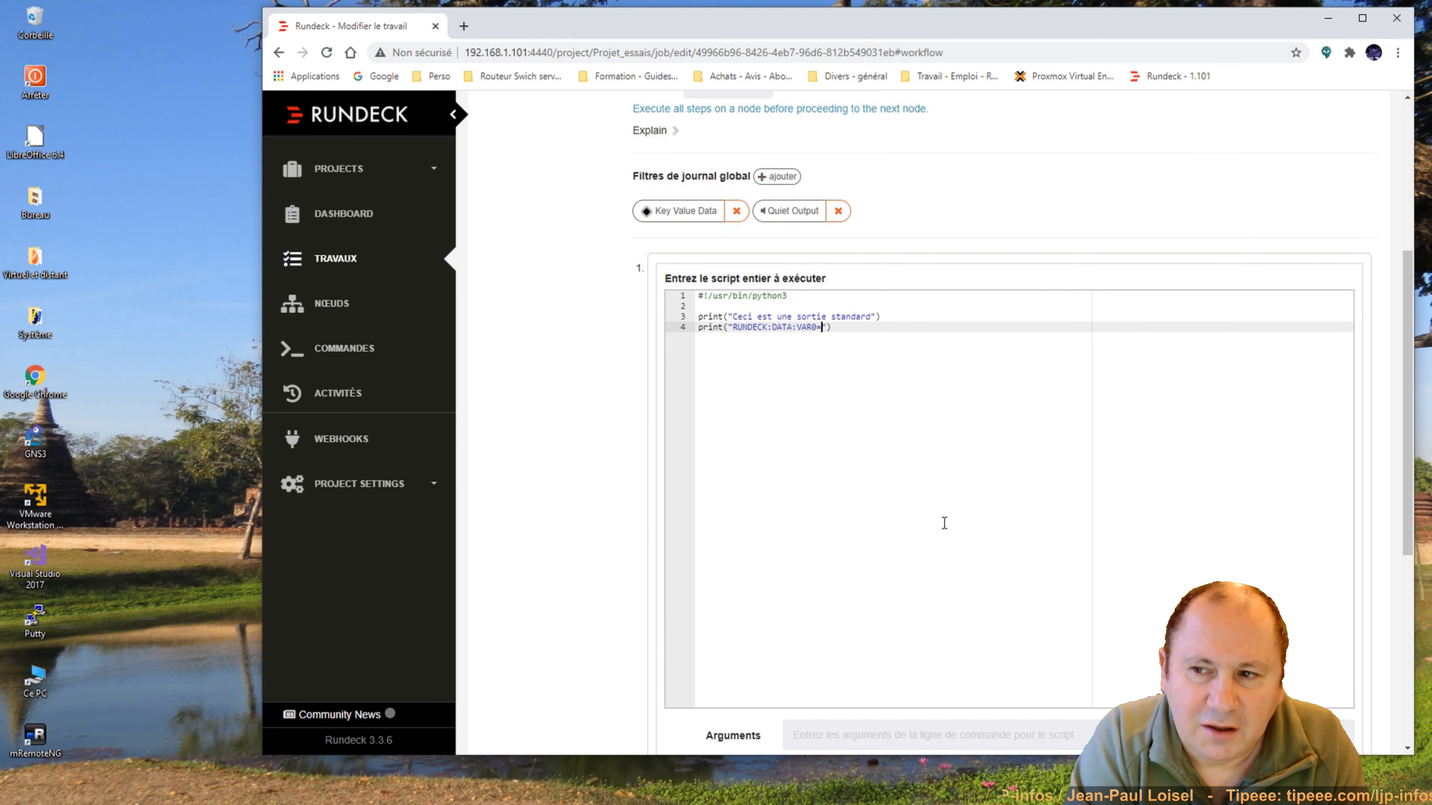
type("MaVa")
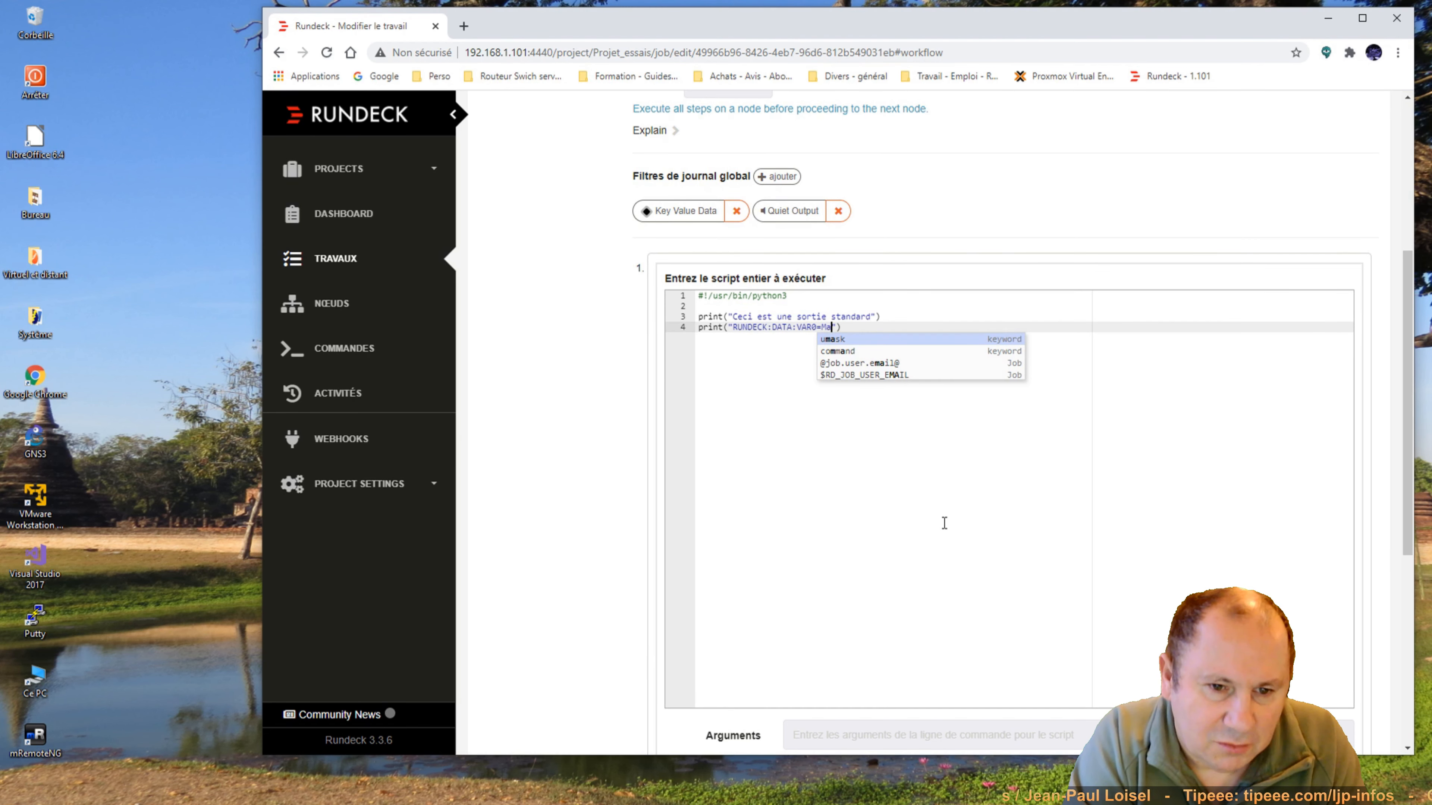
type("r")
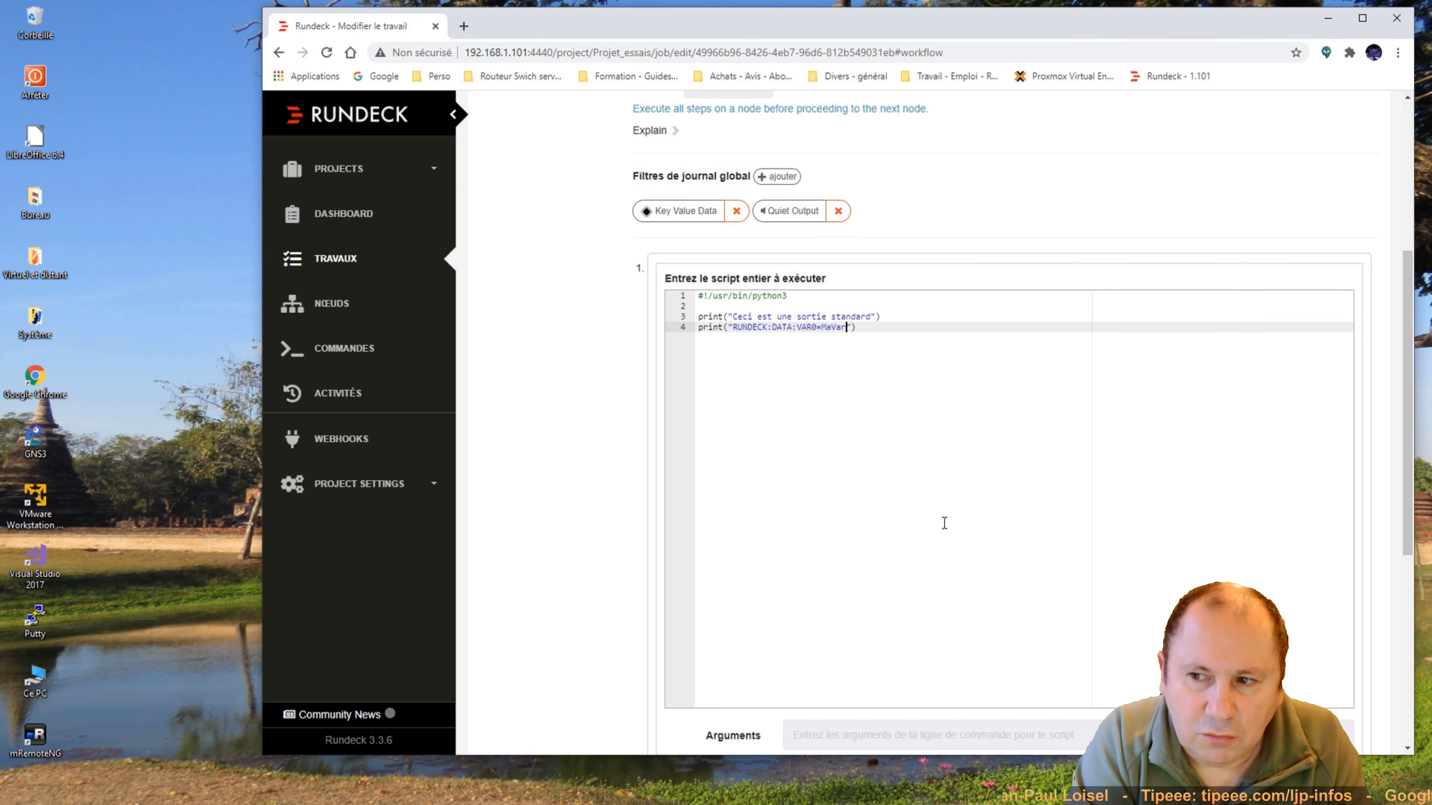
type("0")
Duplicate the VAR0 print line onto a new line directly below it.
key("Up")
key("Right")
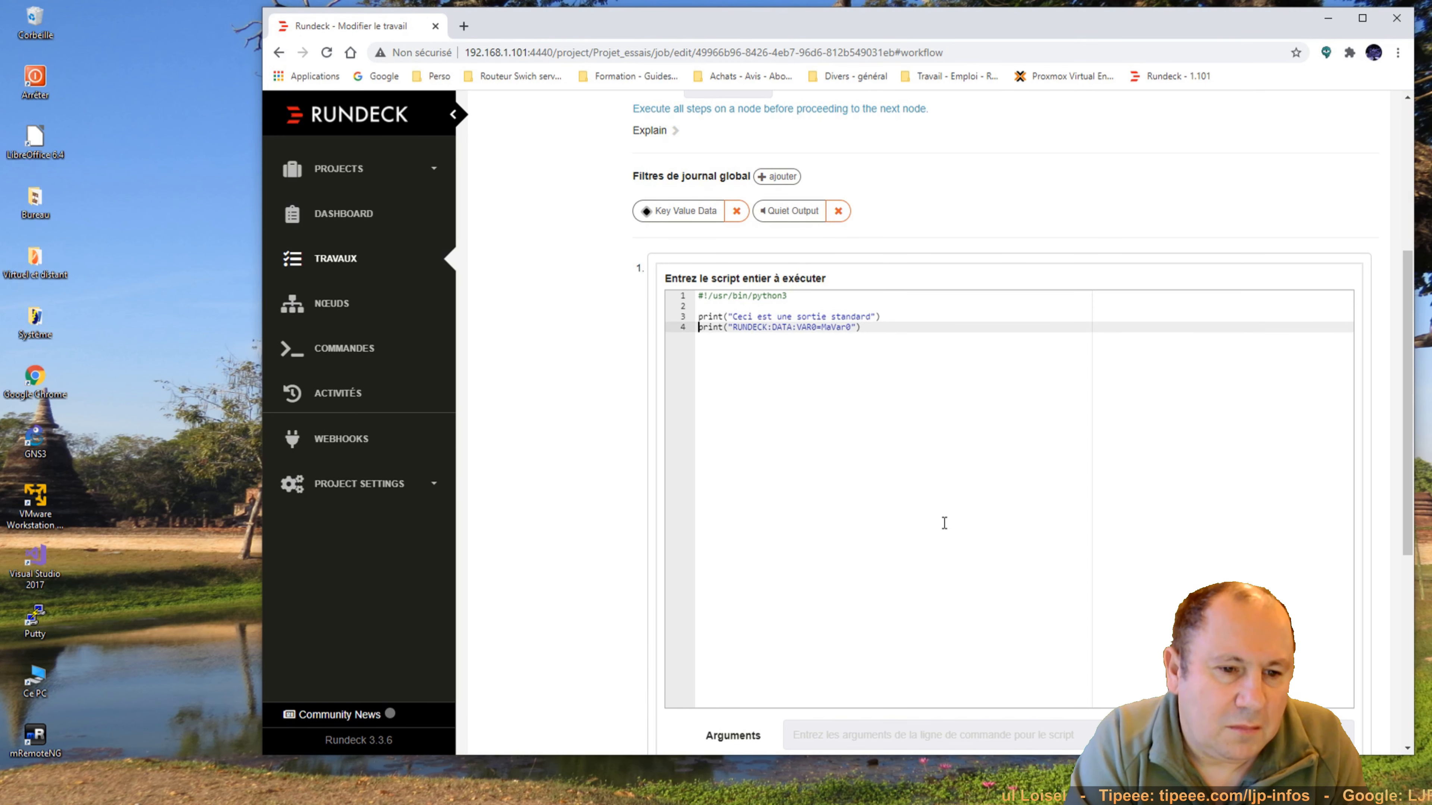
key("shift+End")
key("ctrl+c")
key("End")
key("Return")
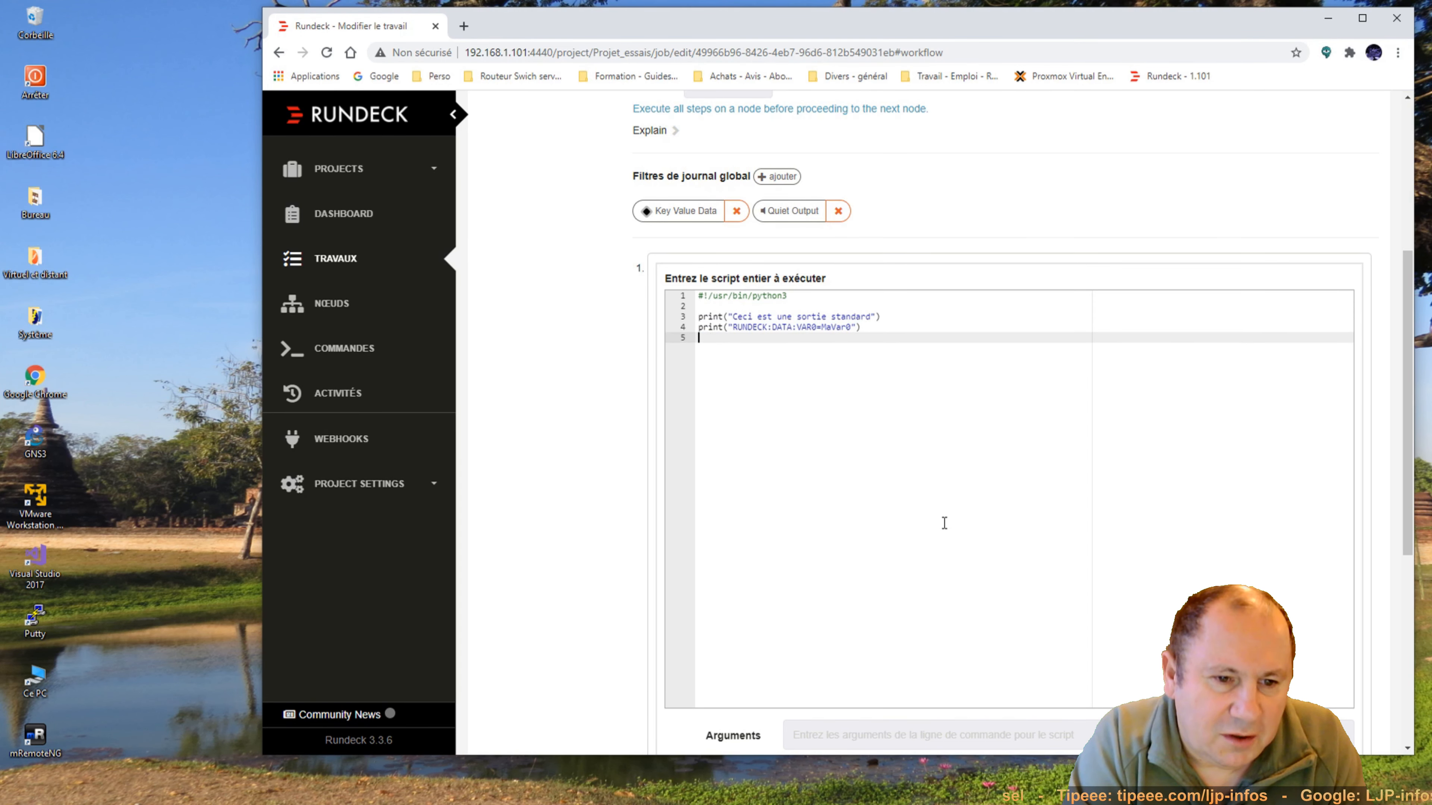
key("ctrl+v")
Change the duplicated line to print("RUNDECK:DATA:VAR1=MaVar1").
key("Left")
key("Left")
key("Left")
key("Delete")
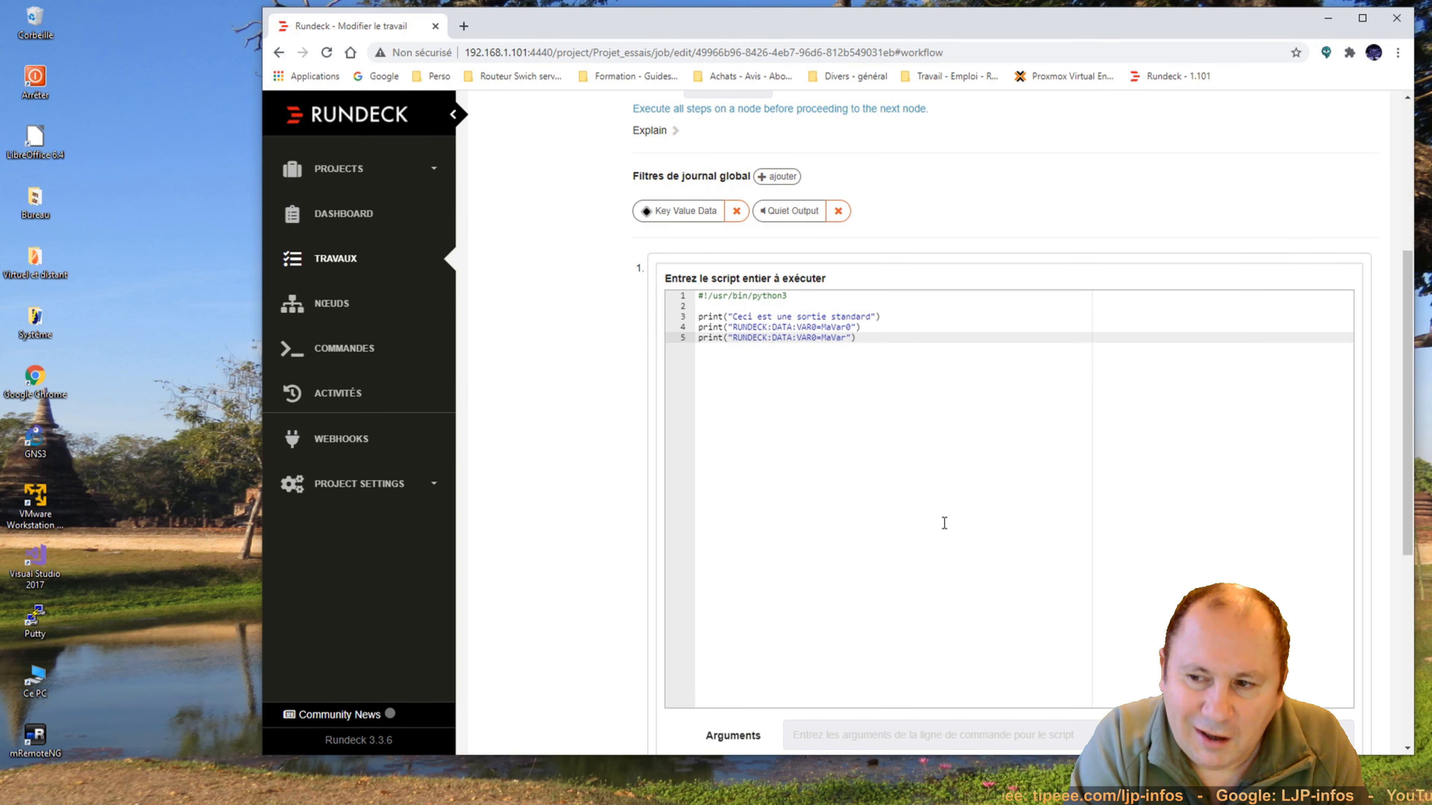
type("1")
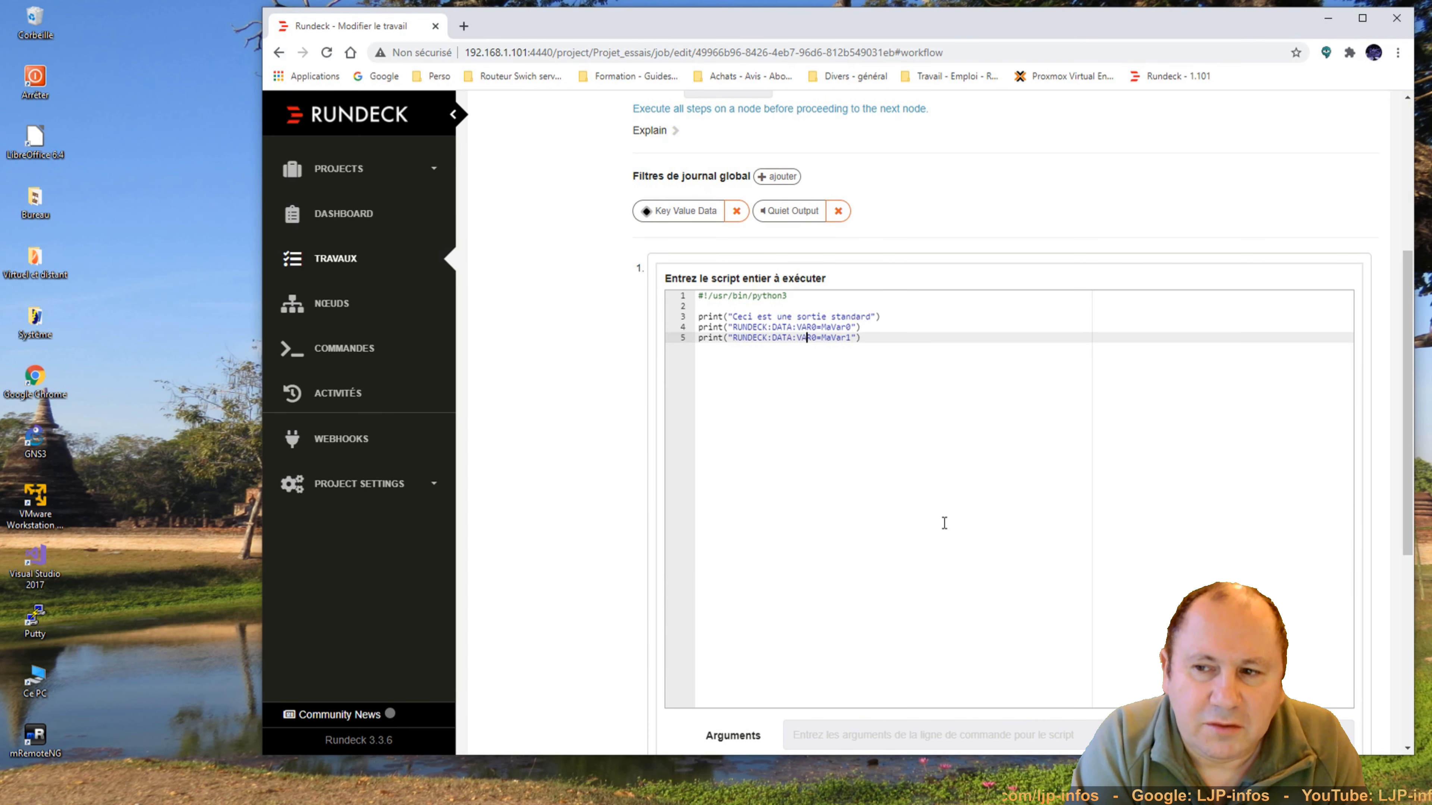
key("Right")
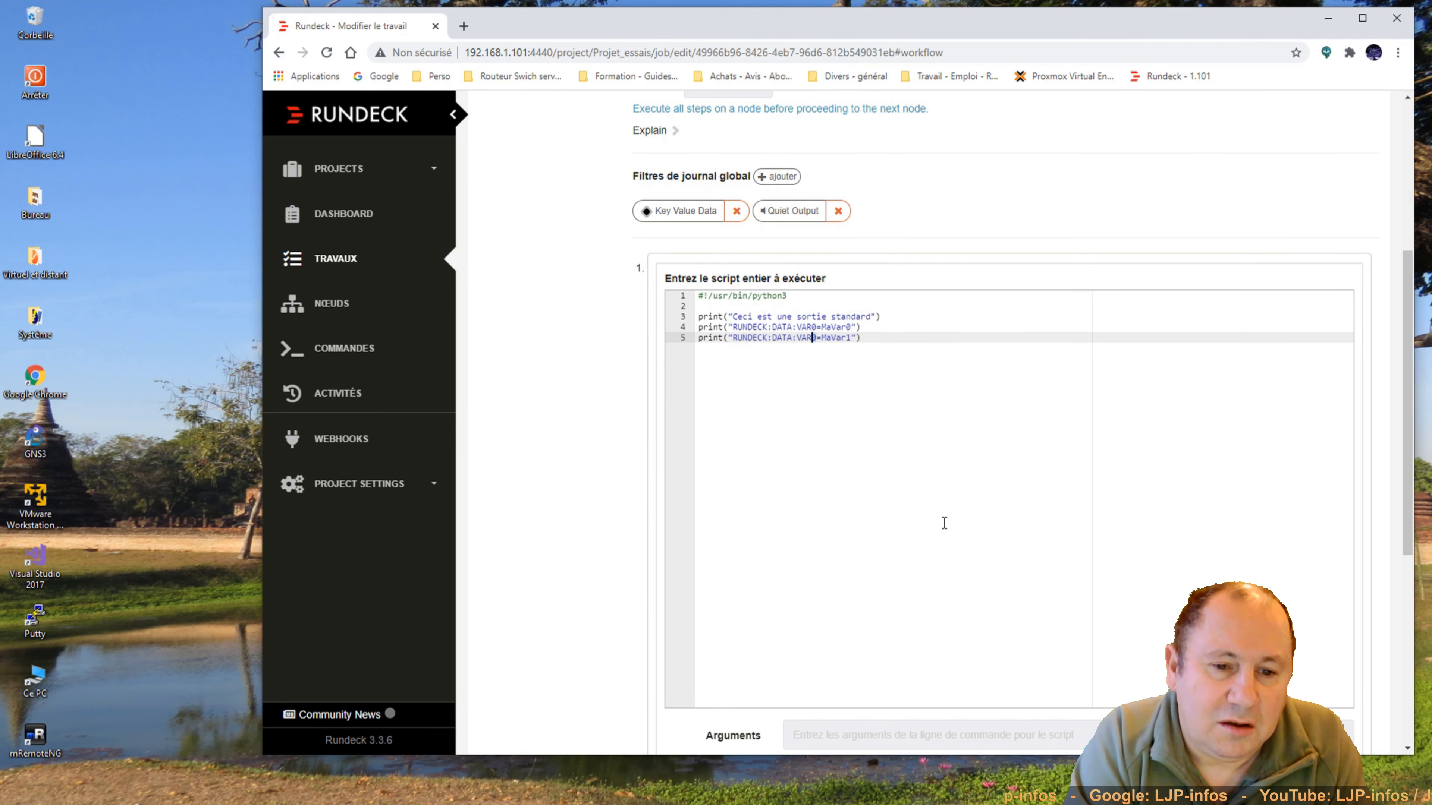
key("Delete")
type("1")
key("End")
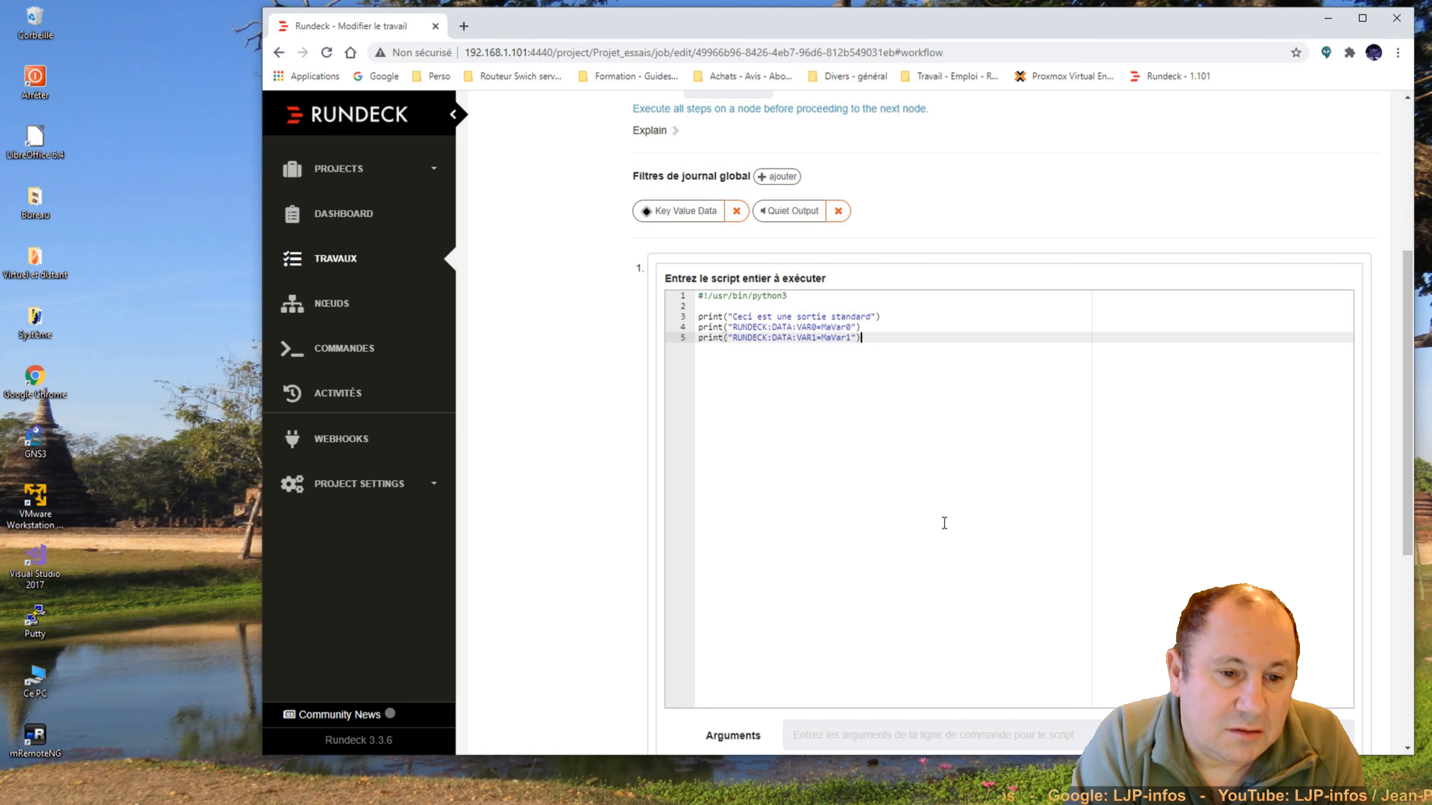
Add the line newVar="MaVar2" below the VAR1 print line in the script.
key("Return")
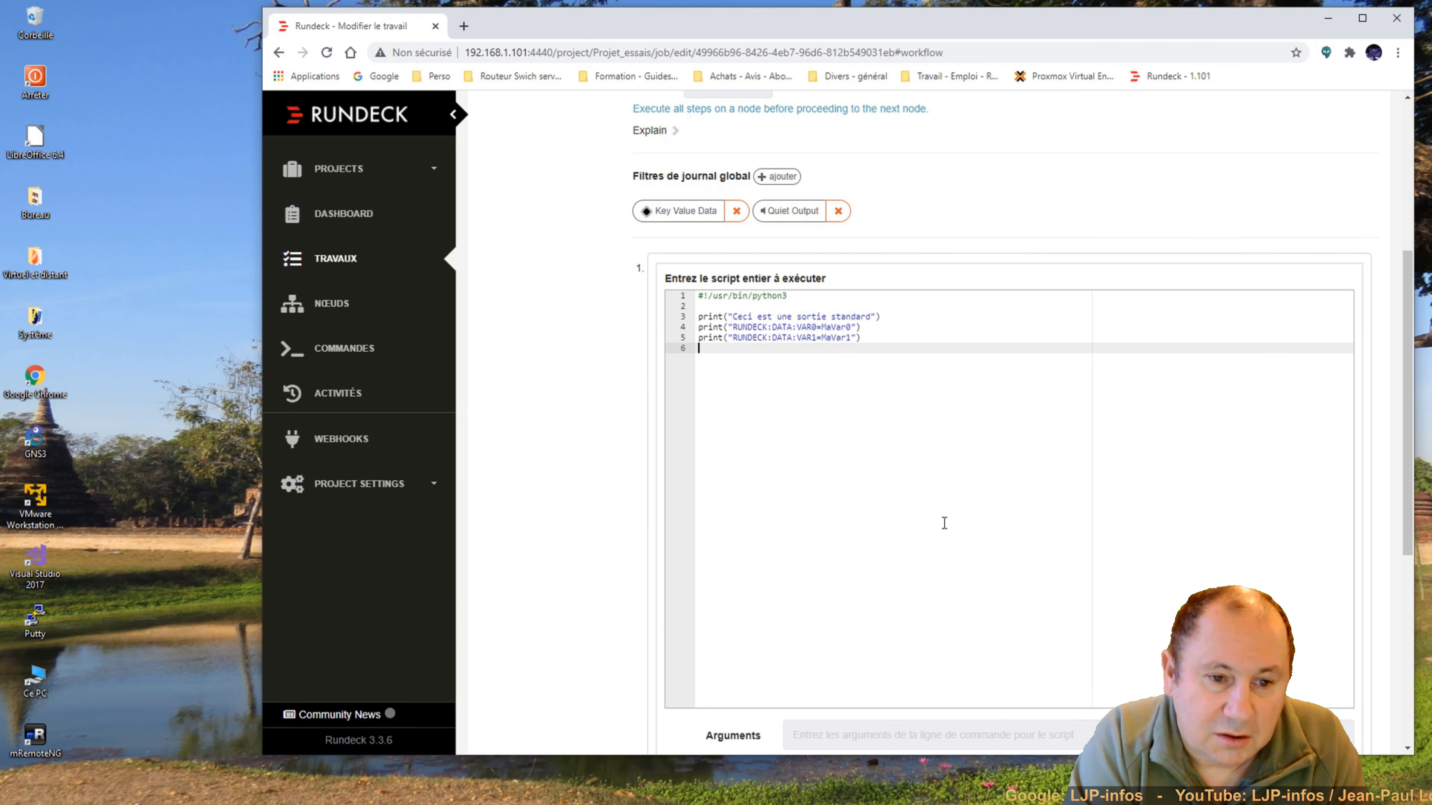
type("newVar")
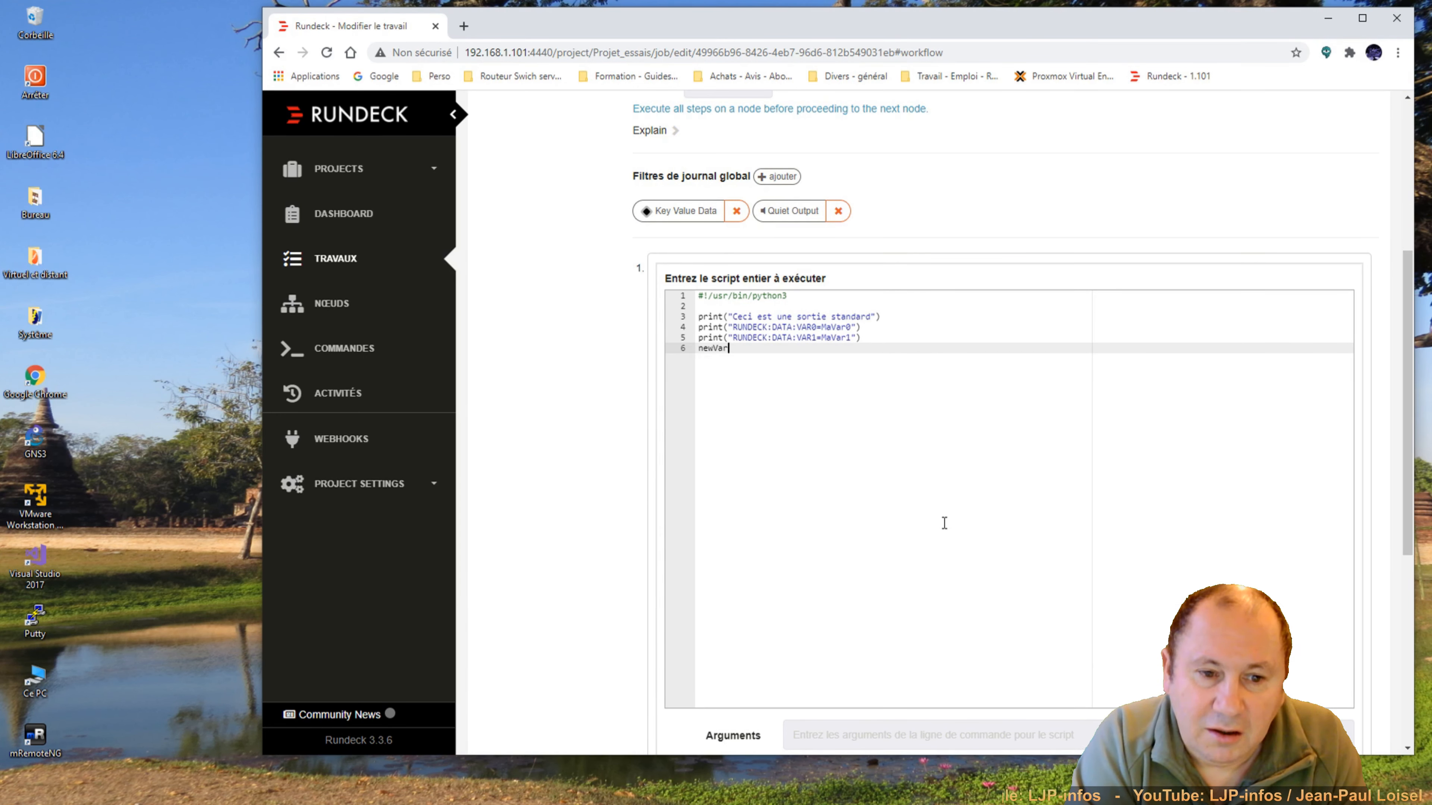
type("=\"")
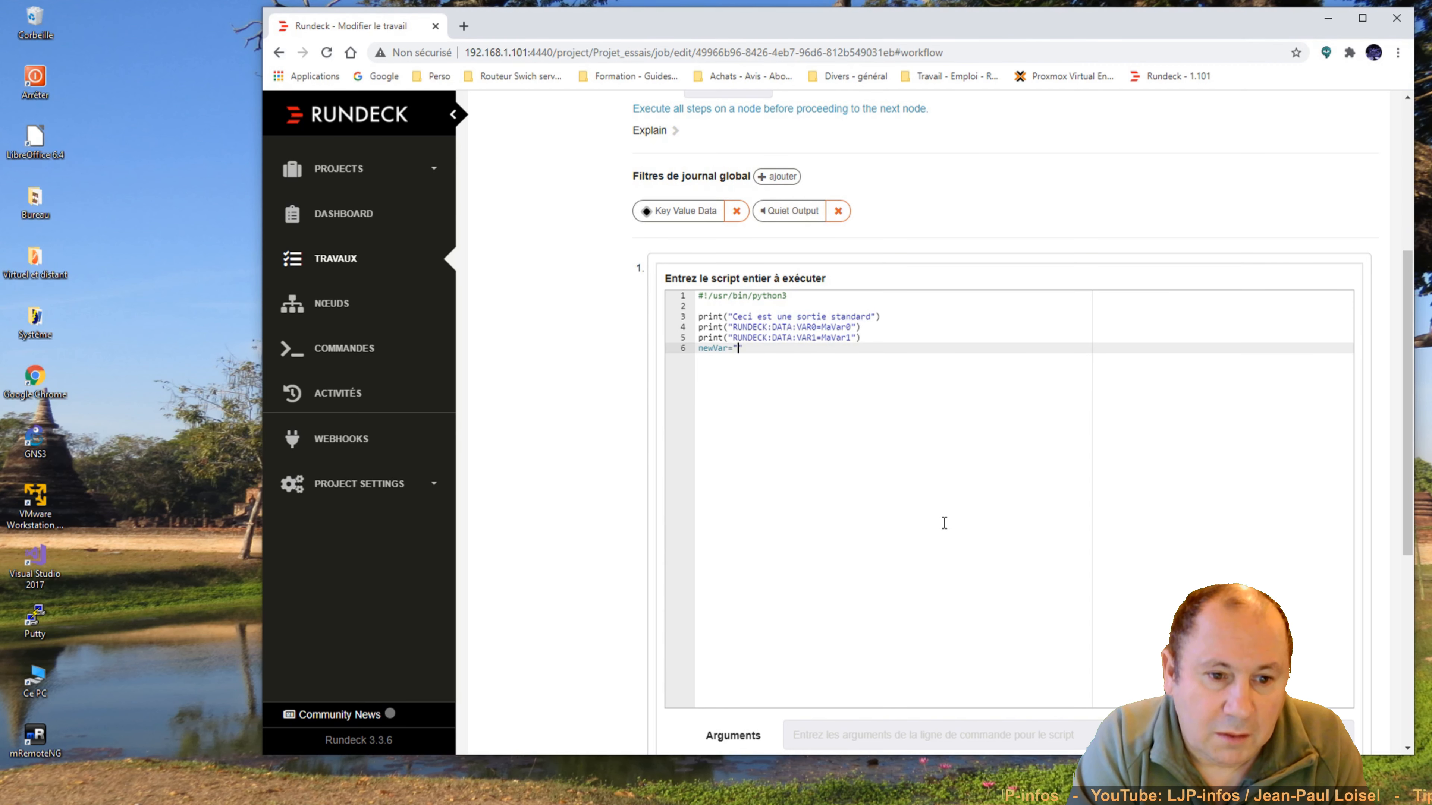
type("Ma")
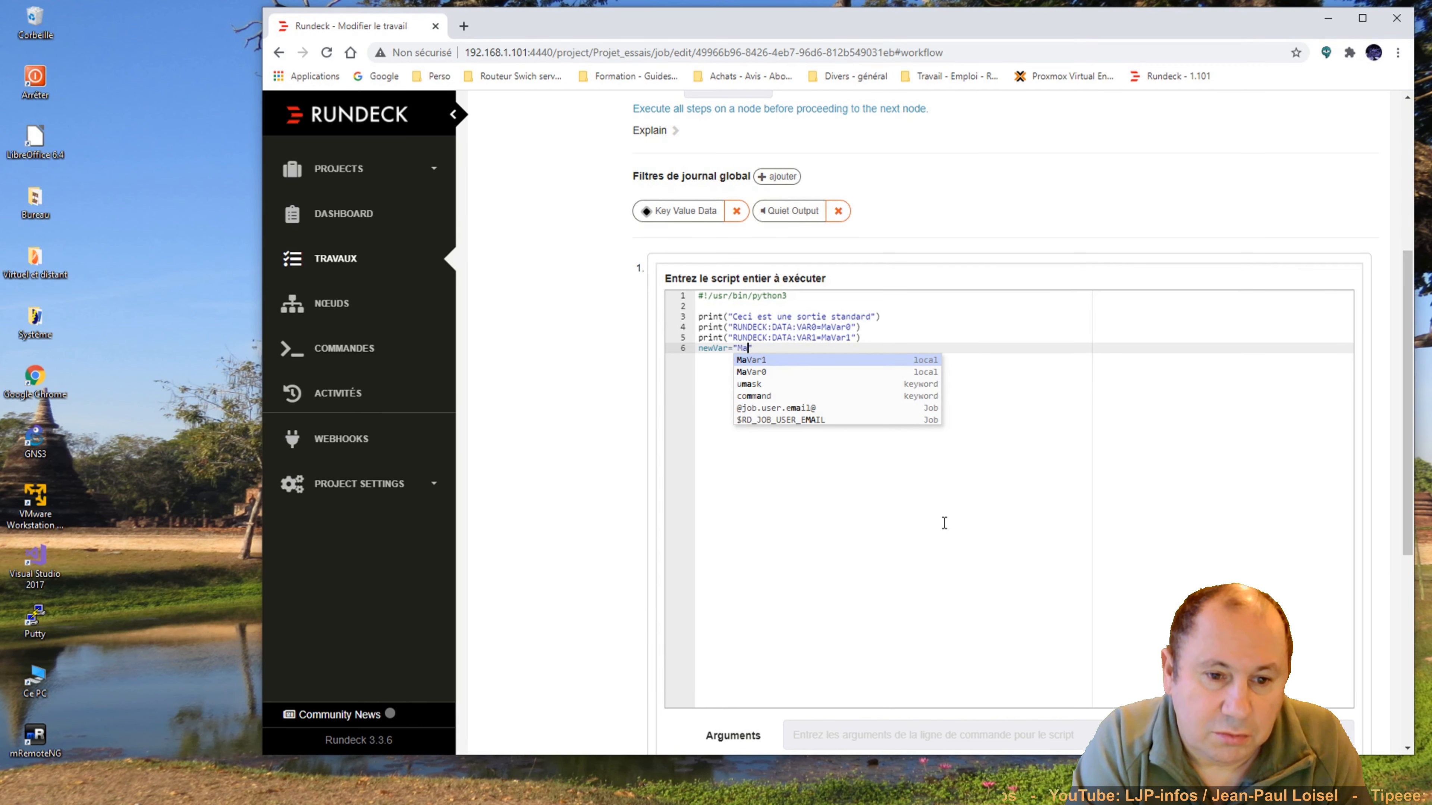
type("Var")
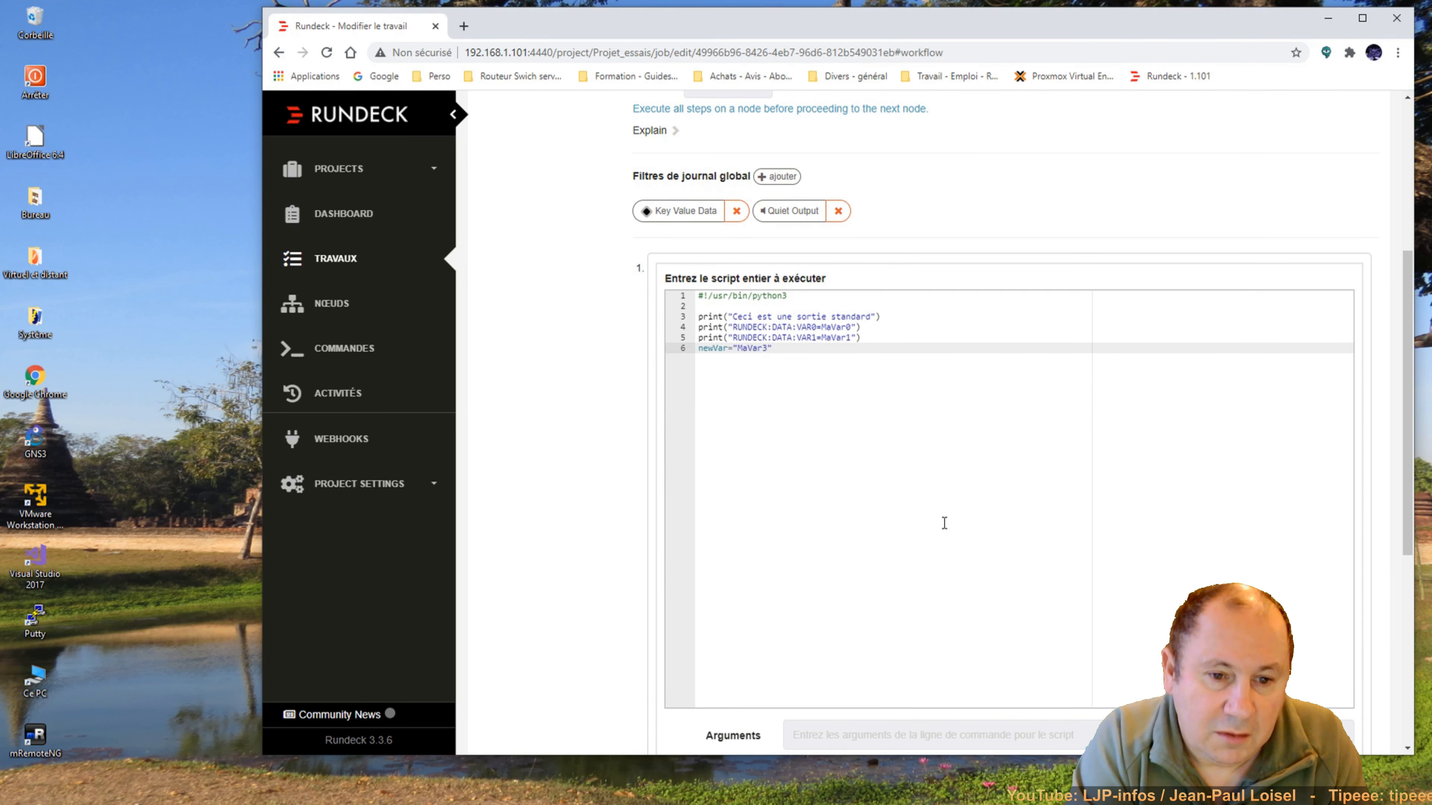
type("2")
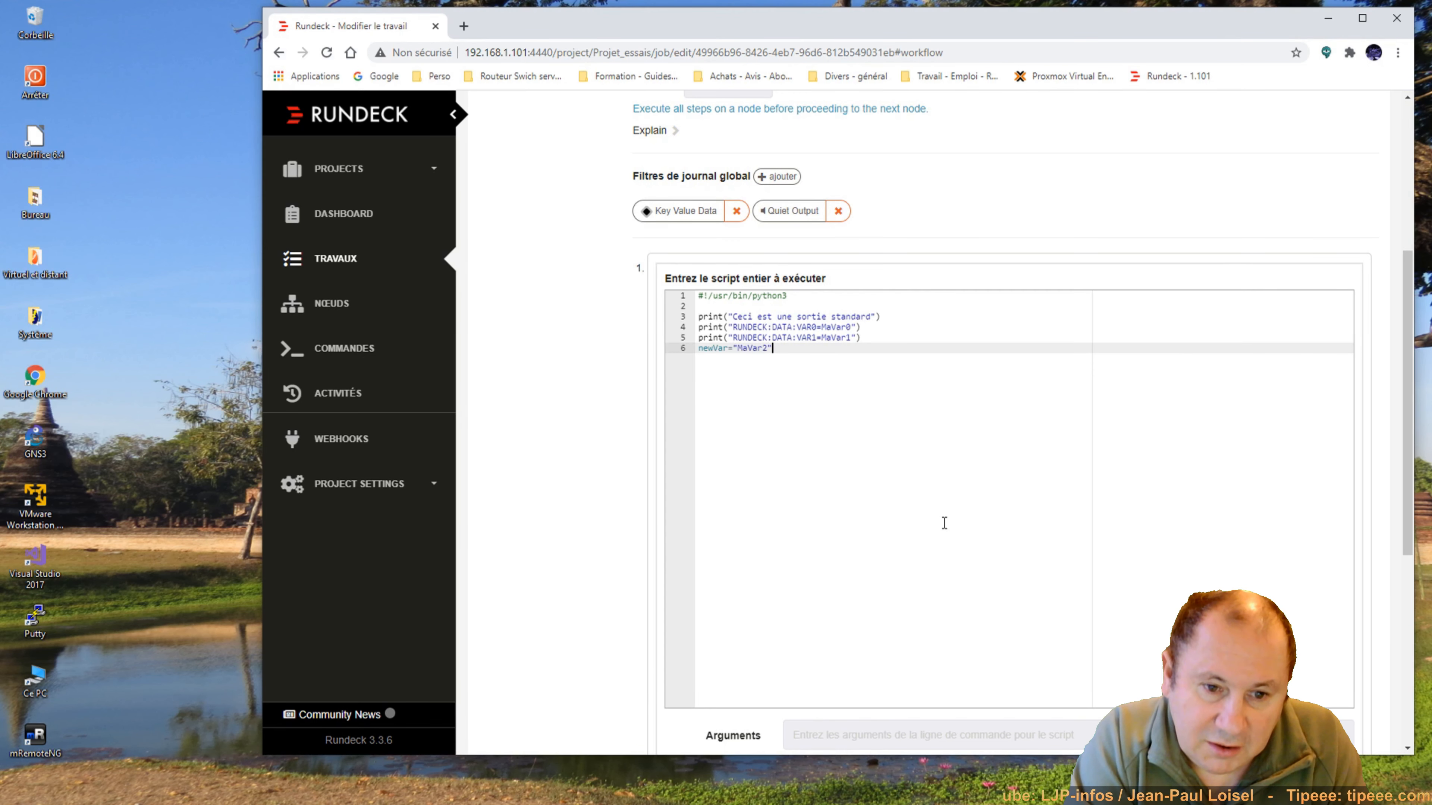
Copy the VAR1 print line onto a new line below the newVar assignment.
key("Return")
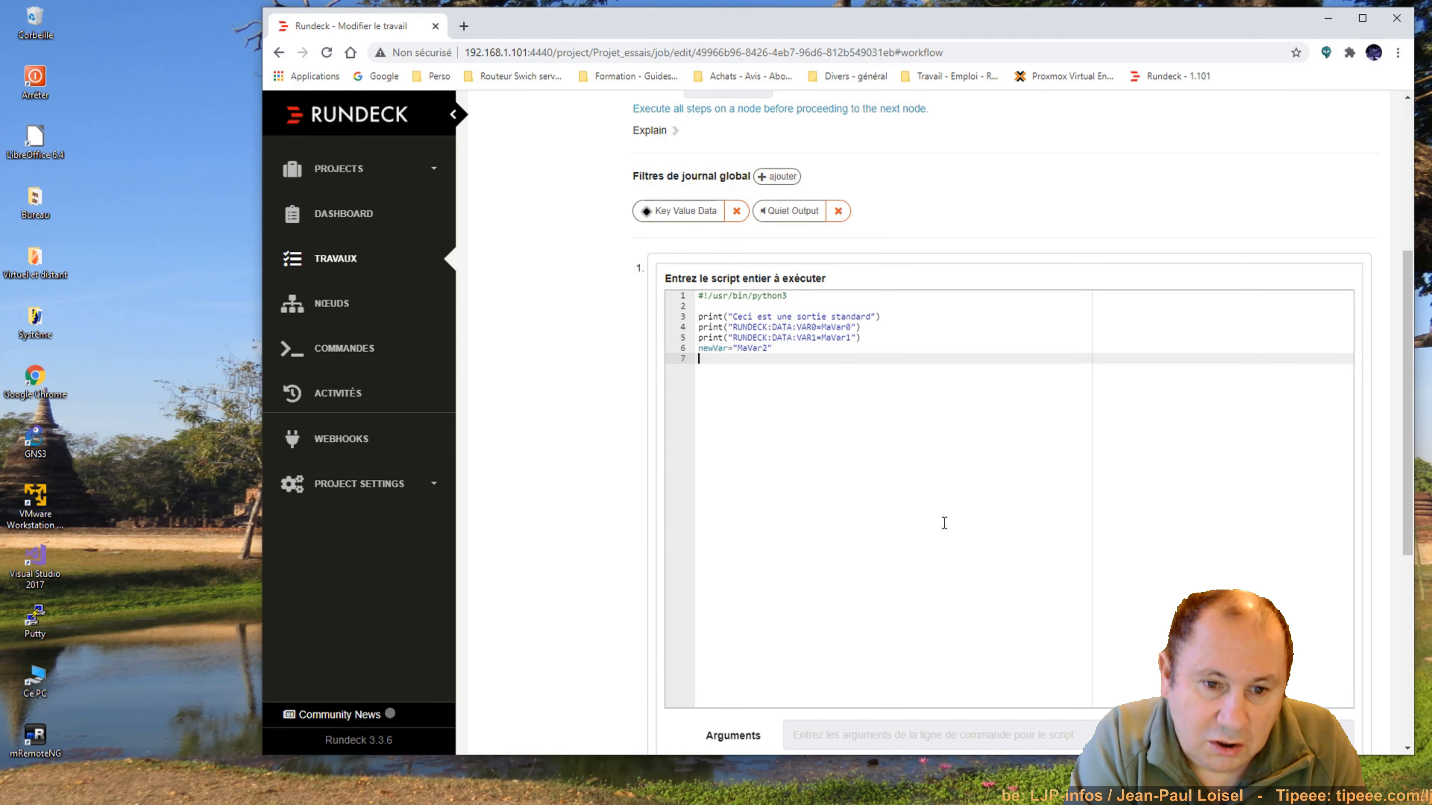
triple_click(700, 338)
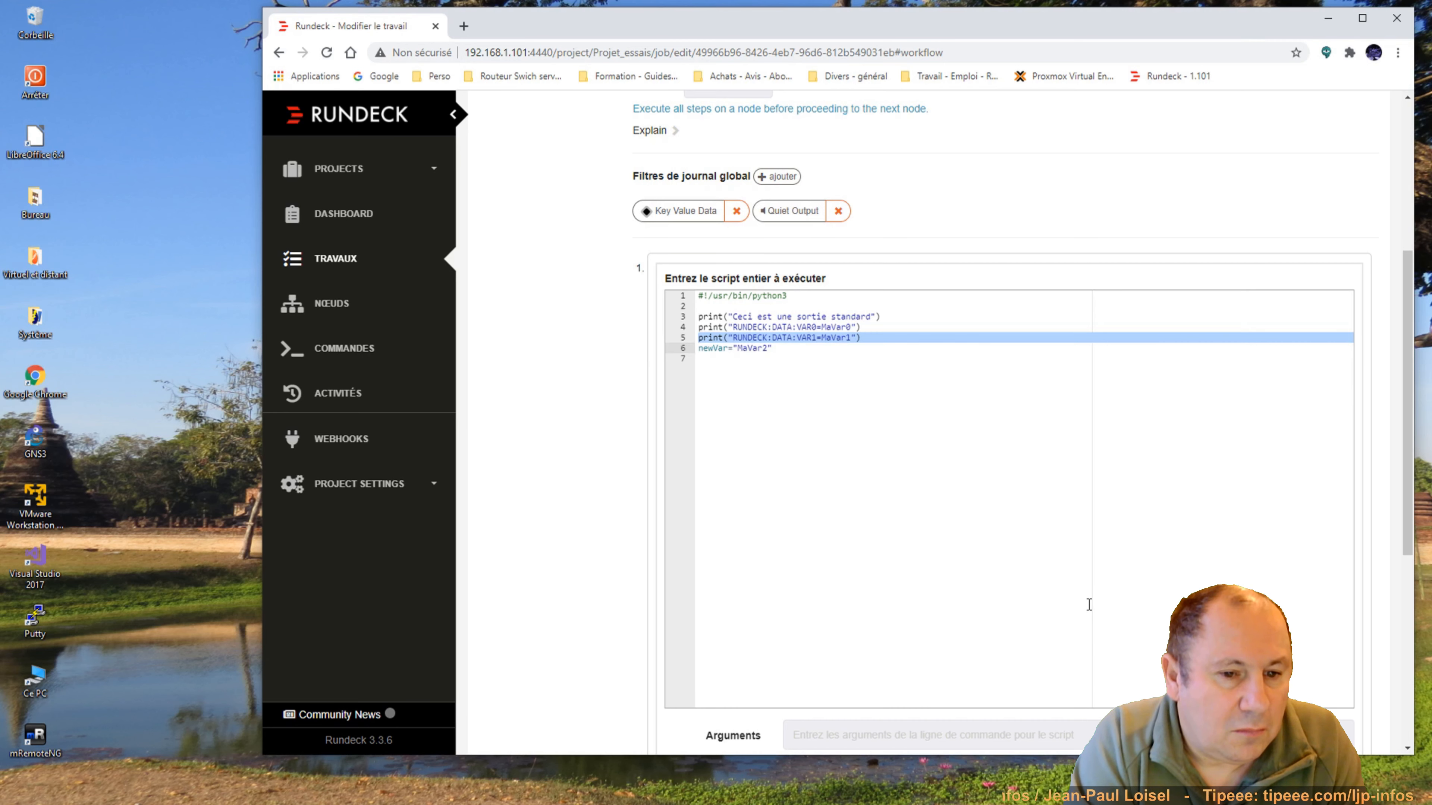
key("ctrl+c")
key("Down")
key("ctrl+v")
Change the variable name in the copied print line to VAR2.
key("Up")
key("End")
key("Left")
key("Left")
key("Left")
key("Left")
key("Left")
key("Left")
key("Left")
key("Left")
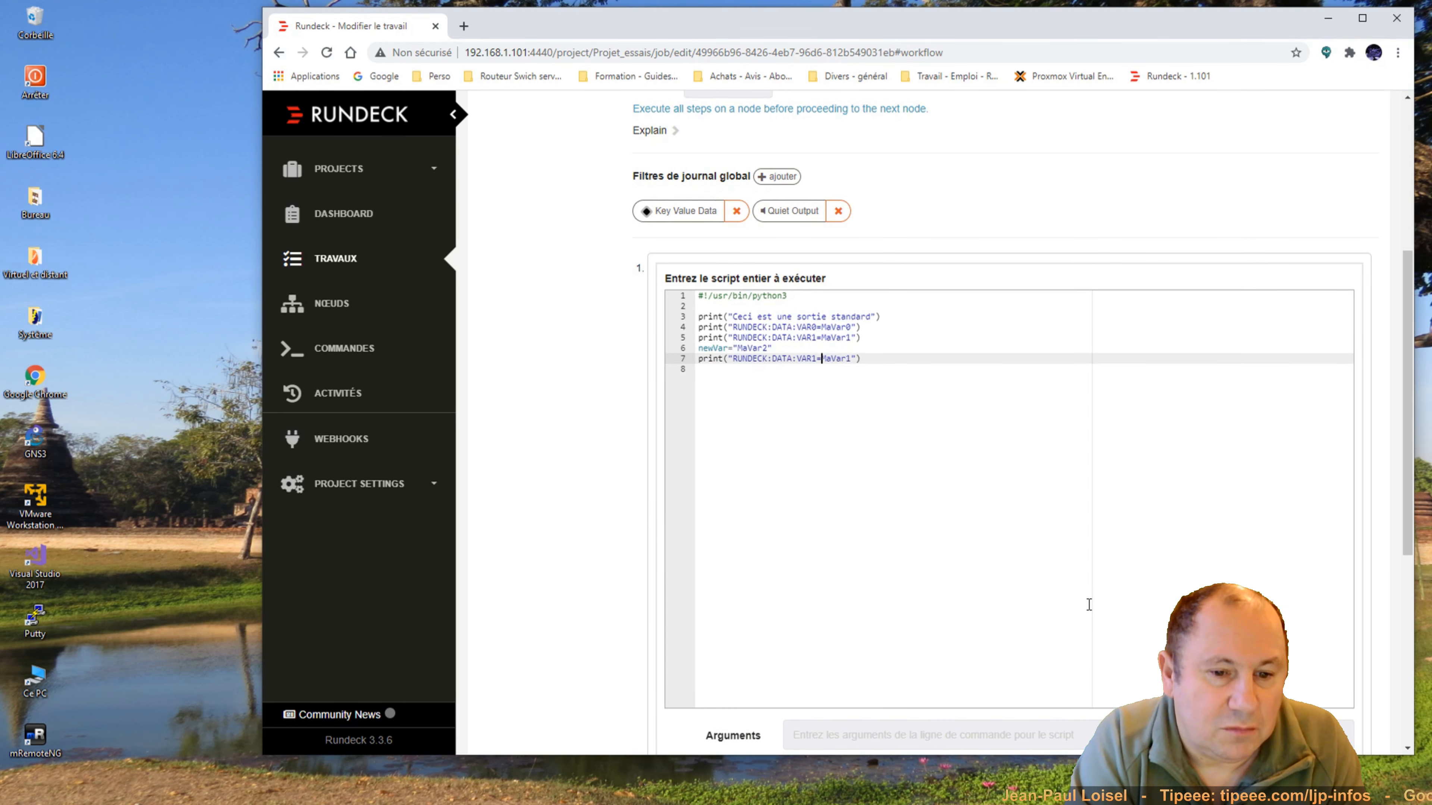
key("BackSpace")
key("BackSpace")
type("2=")
key("End")
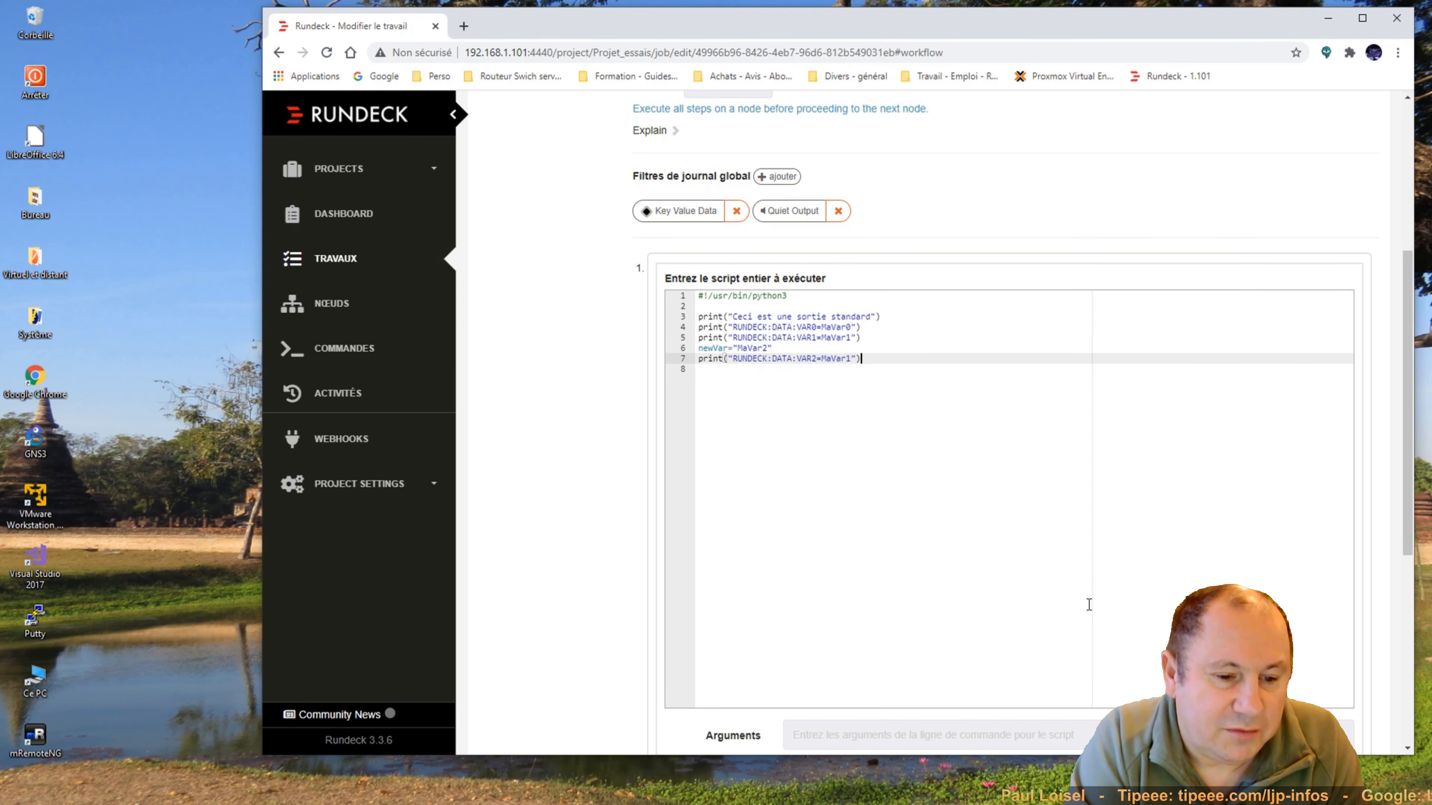
Replace the literal value in the VAR2 line with newVar, making it print("RUNDECK:DATA:VAR2="+newVar).
key("Left")
key("Left")
key("shift+Left")
key("shift+Left")
key("shift+Left")
key("shift+Left")
key("shift+Left")
key("shift+Left")
key("BackSpace")
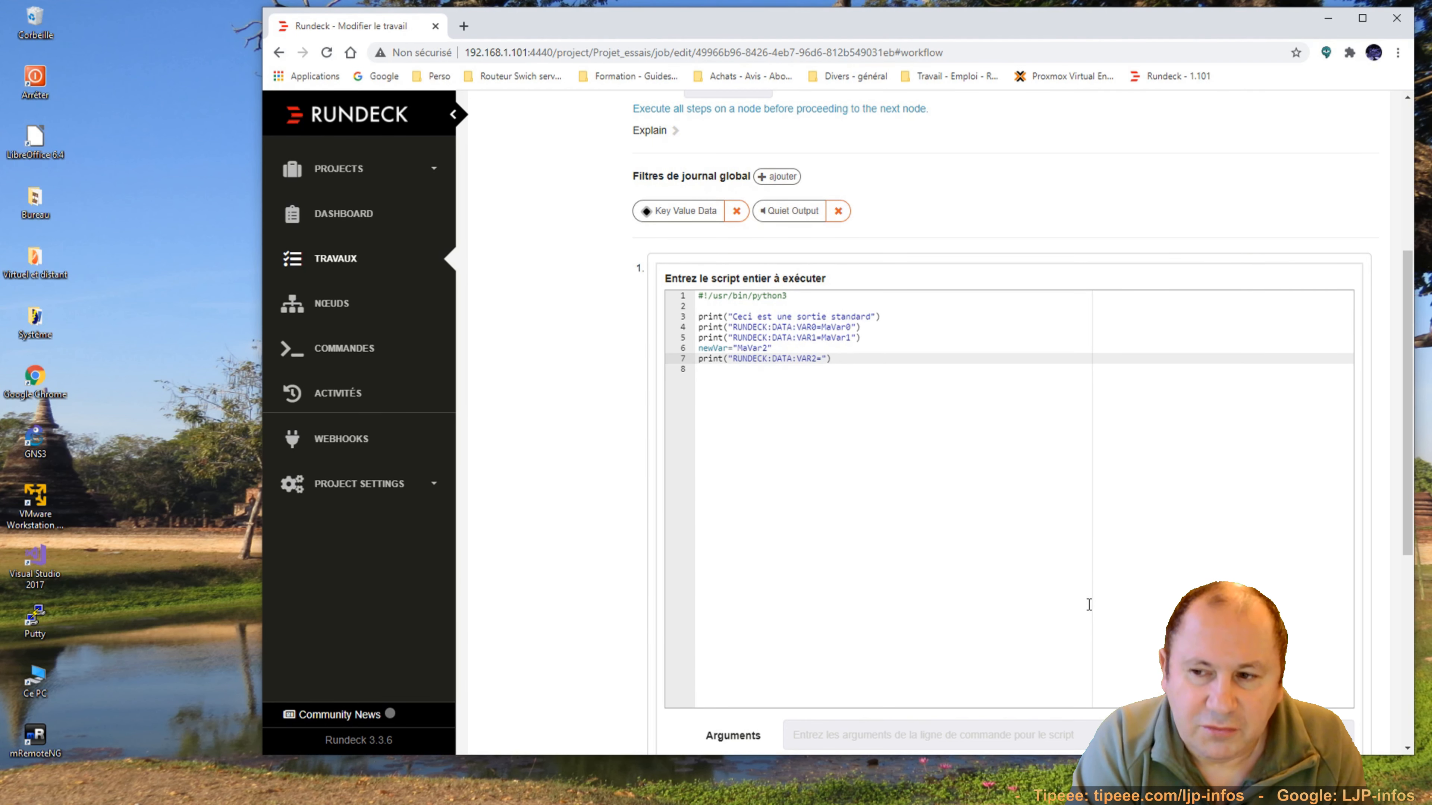
type("+ne")
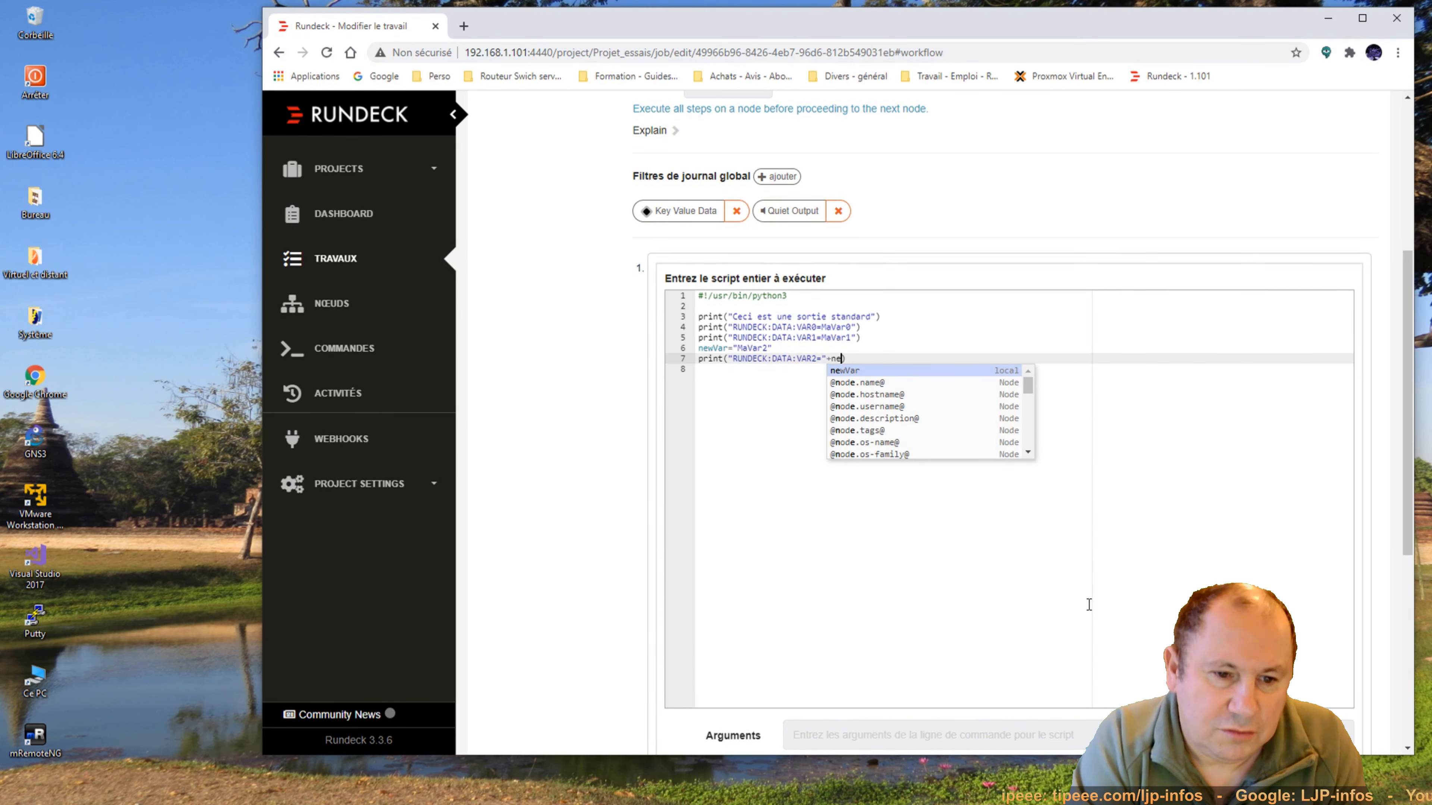
key("Return")
key("Down")
Save the script step and the demo variables job, and run the job.
scroll(1026, 590, "down", 1)
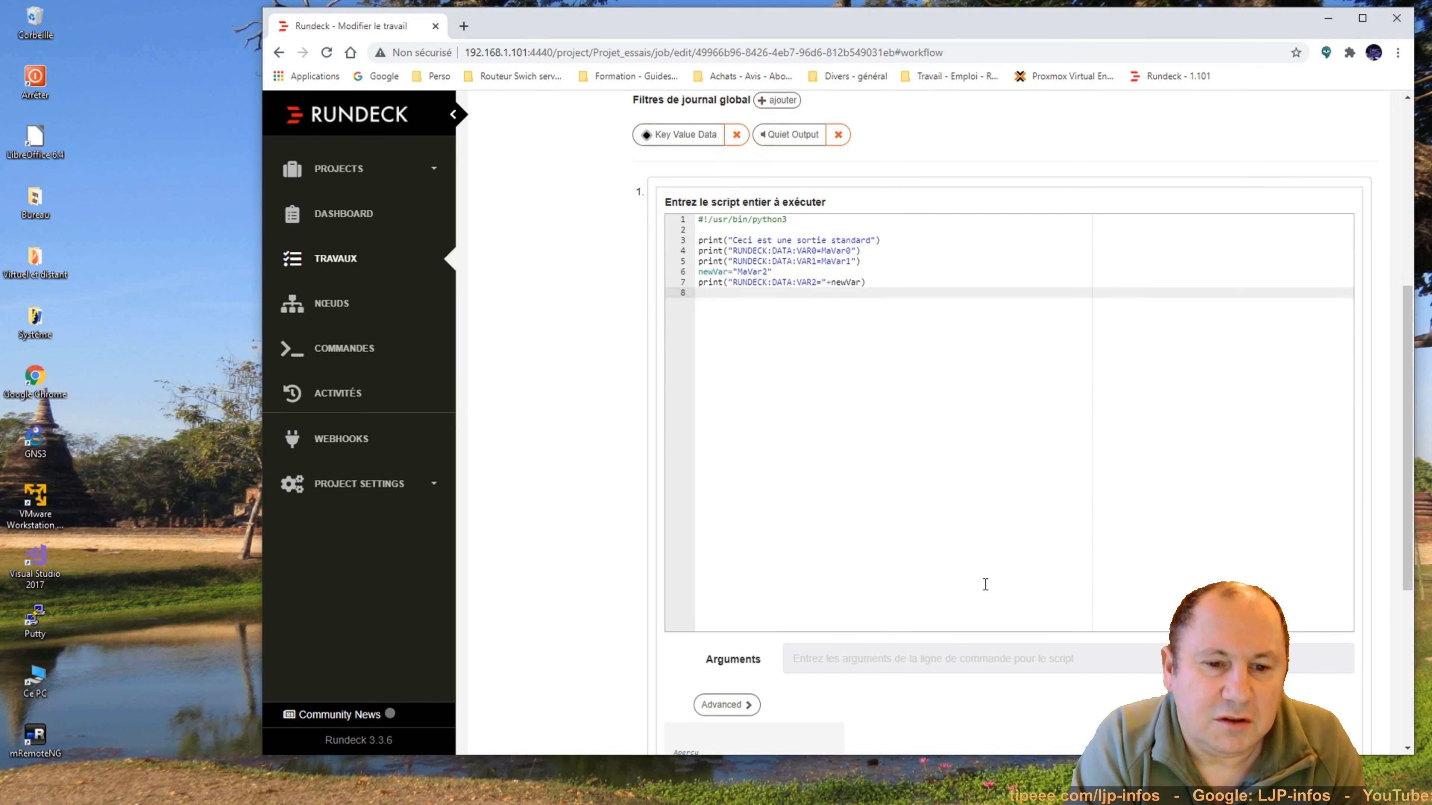
scroll(985, 584, "down", 3)
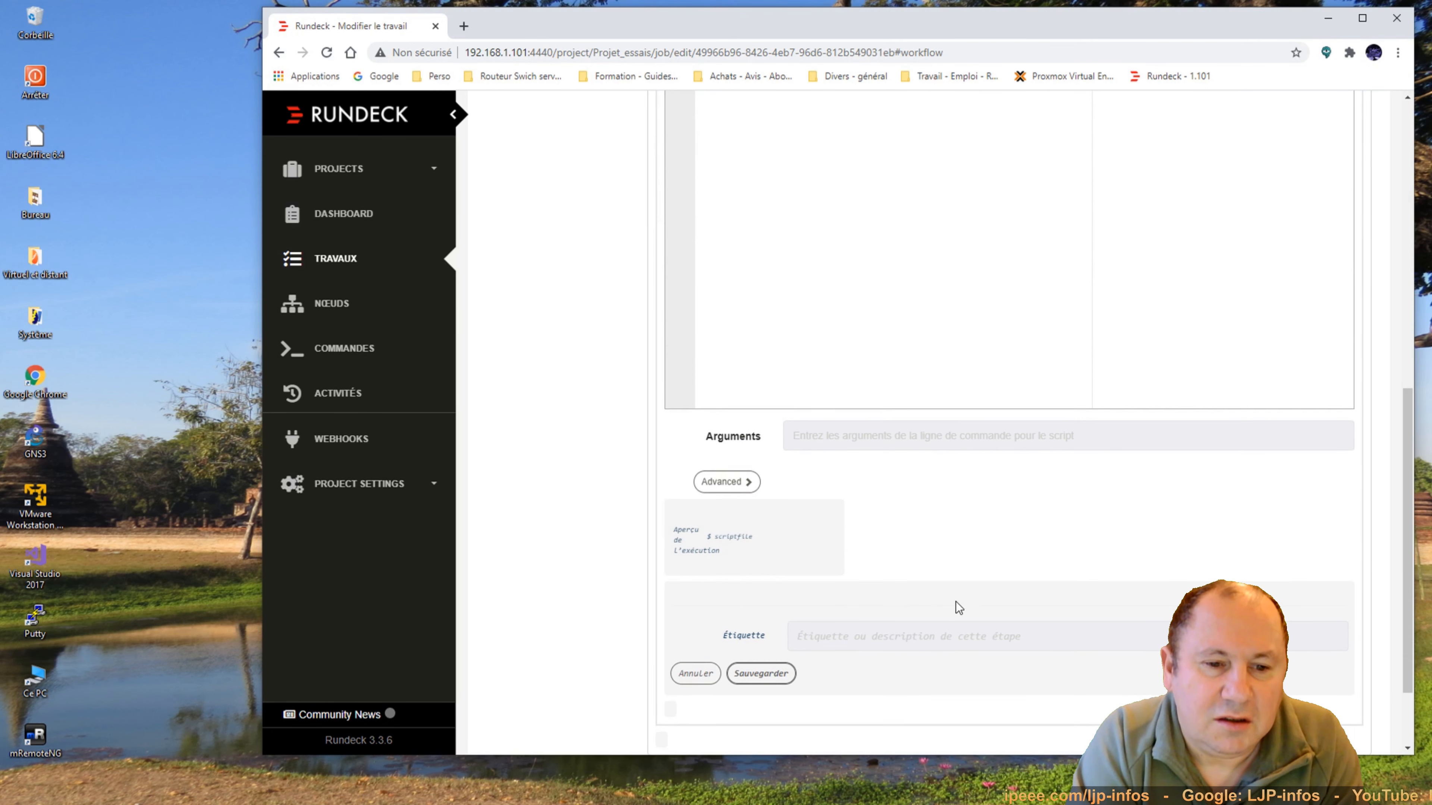
left_click(762, 674)
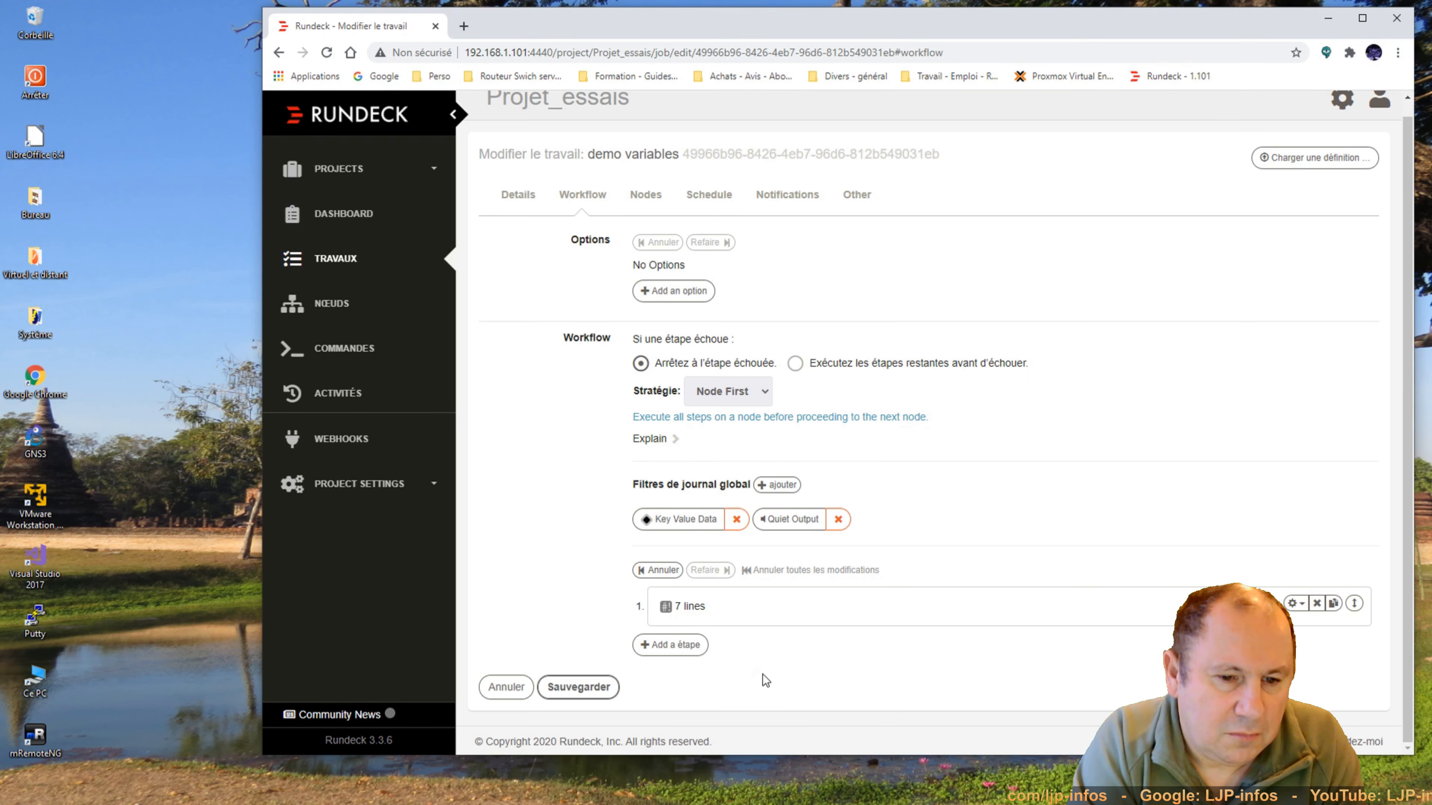
left_click(619, 686)
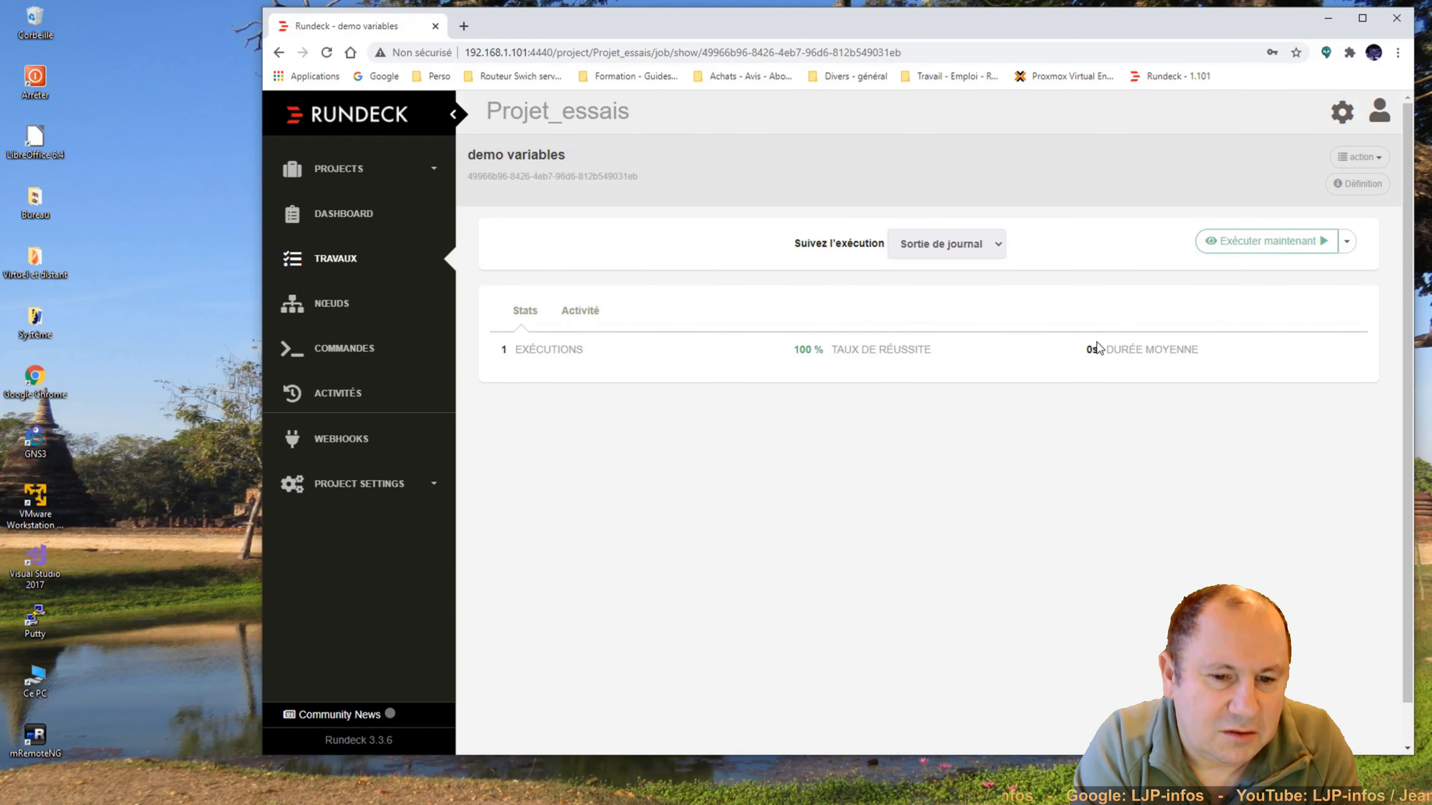
left_click(1273, 242)
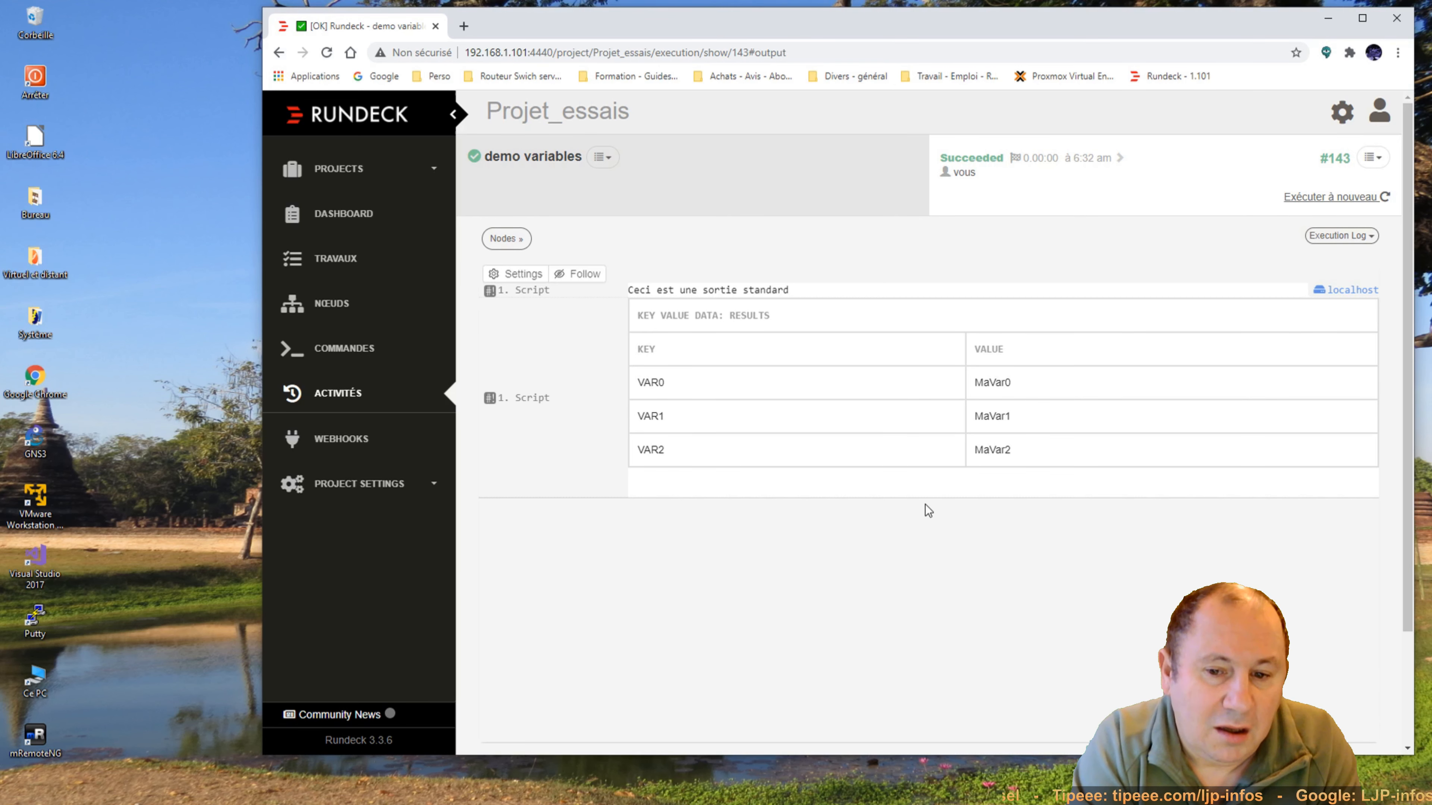
Edit the demo variables job and add a remote Command node step after the script step in its workflow.
left_click(603, 160)
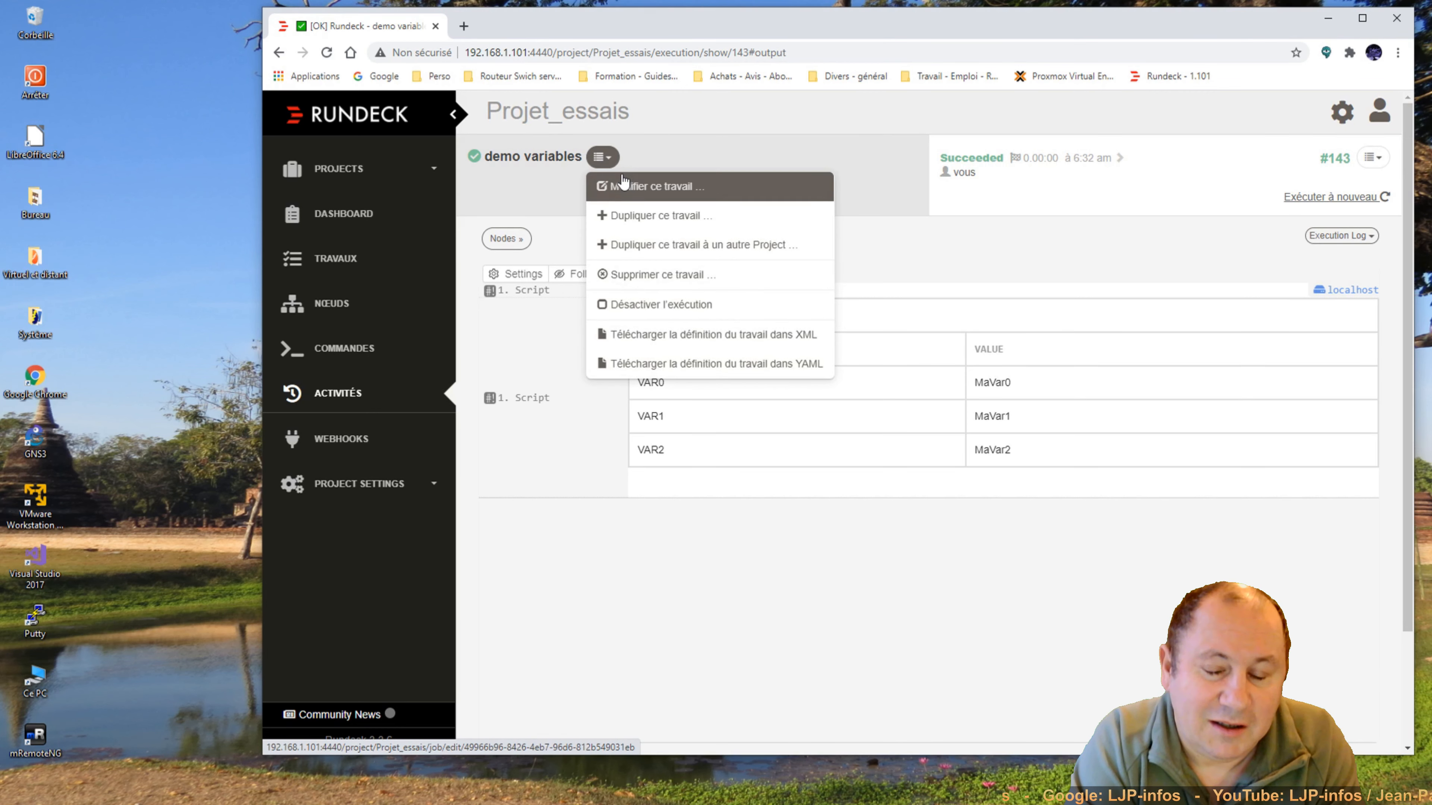
left_click(625, 184)
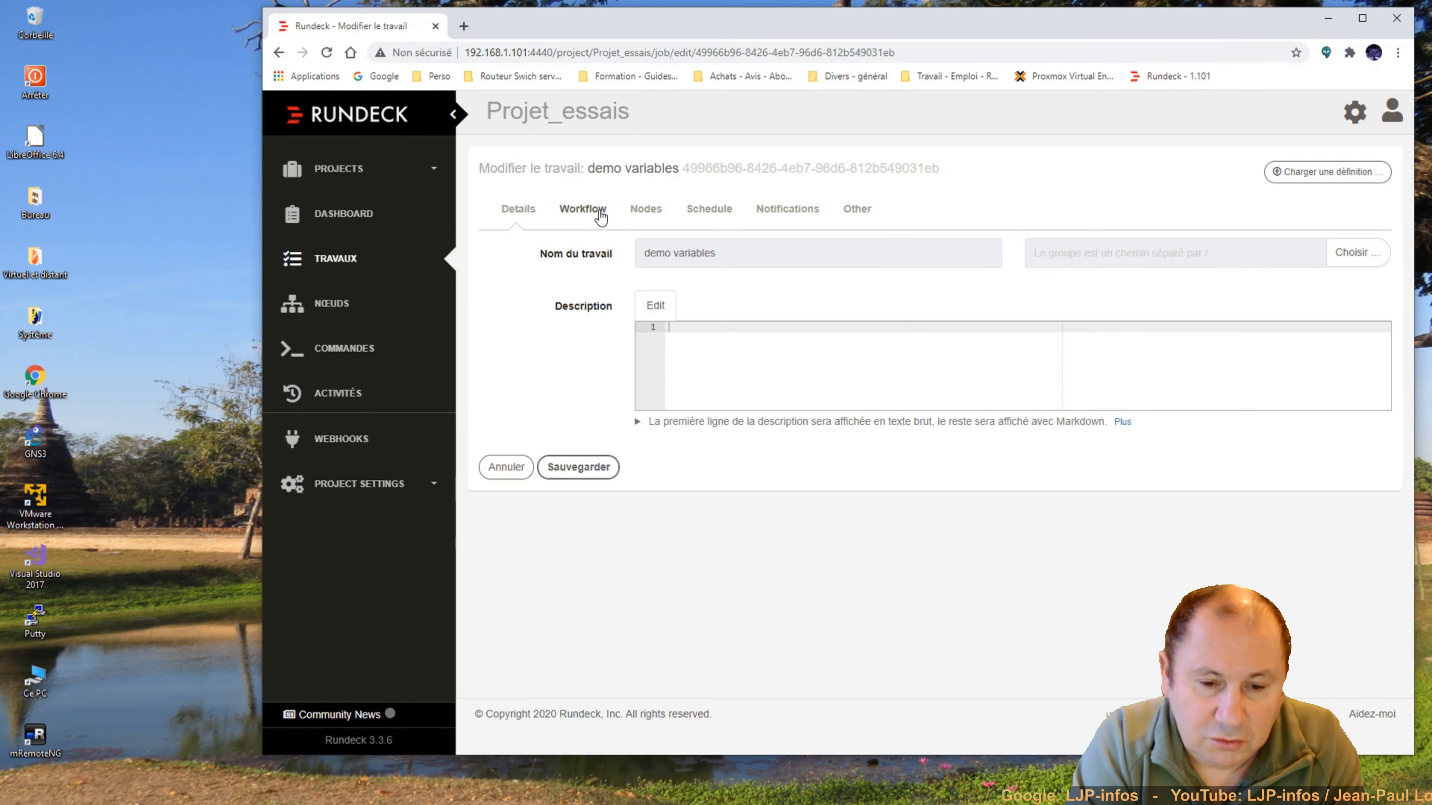
left_click(589, 210)
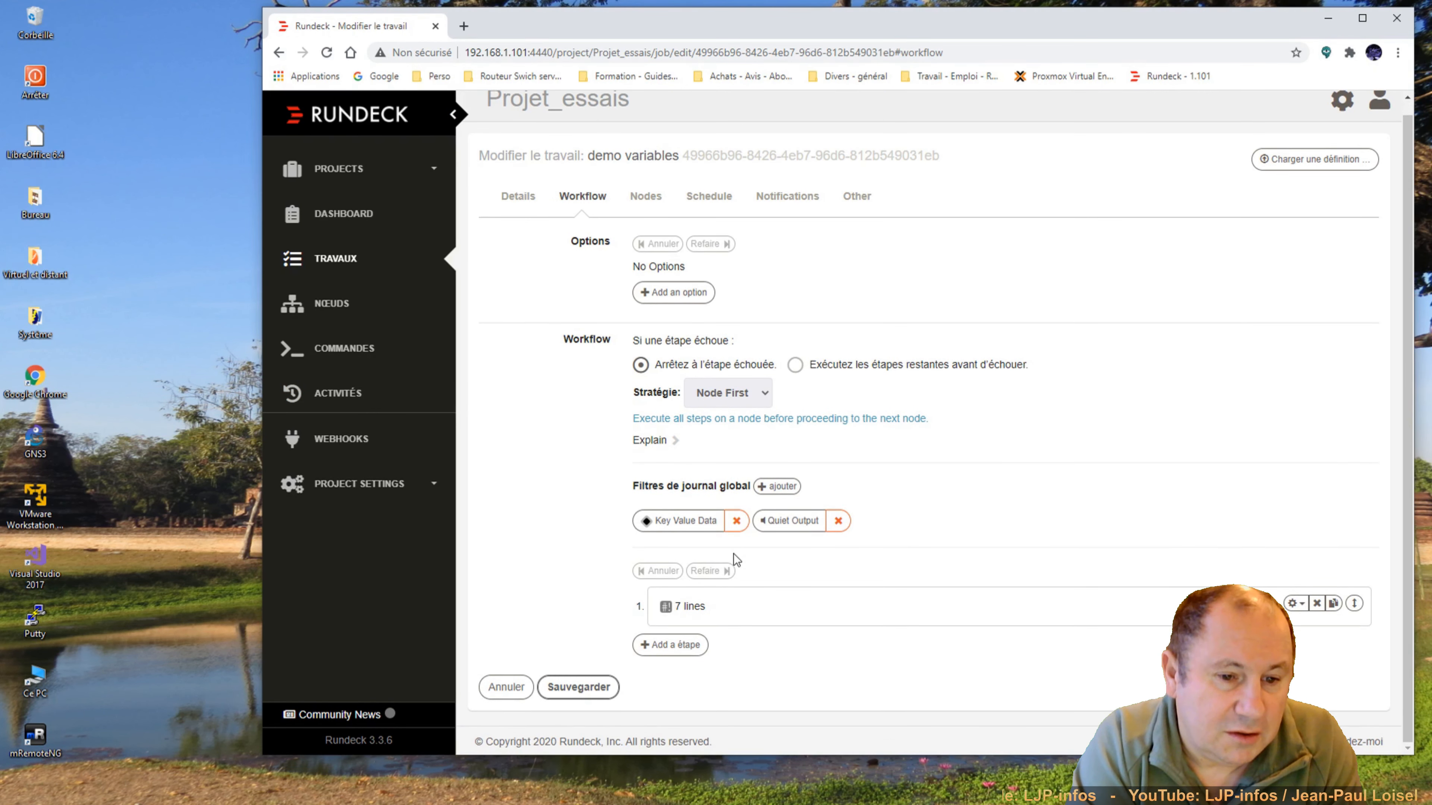
left_click(670, 647)
scroll(930, 491, "down", 5)
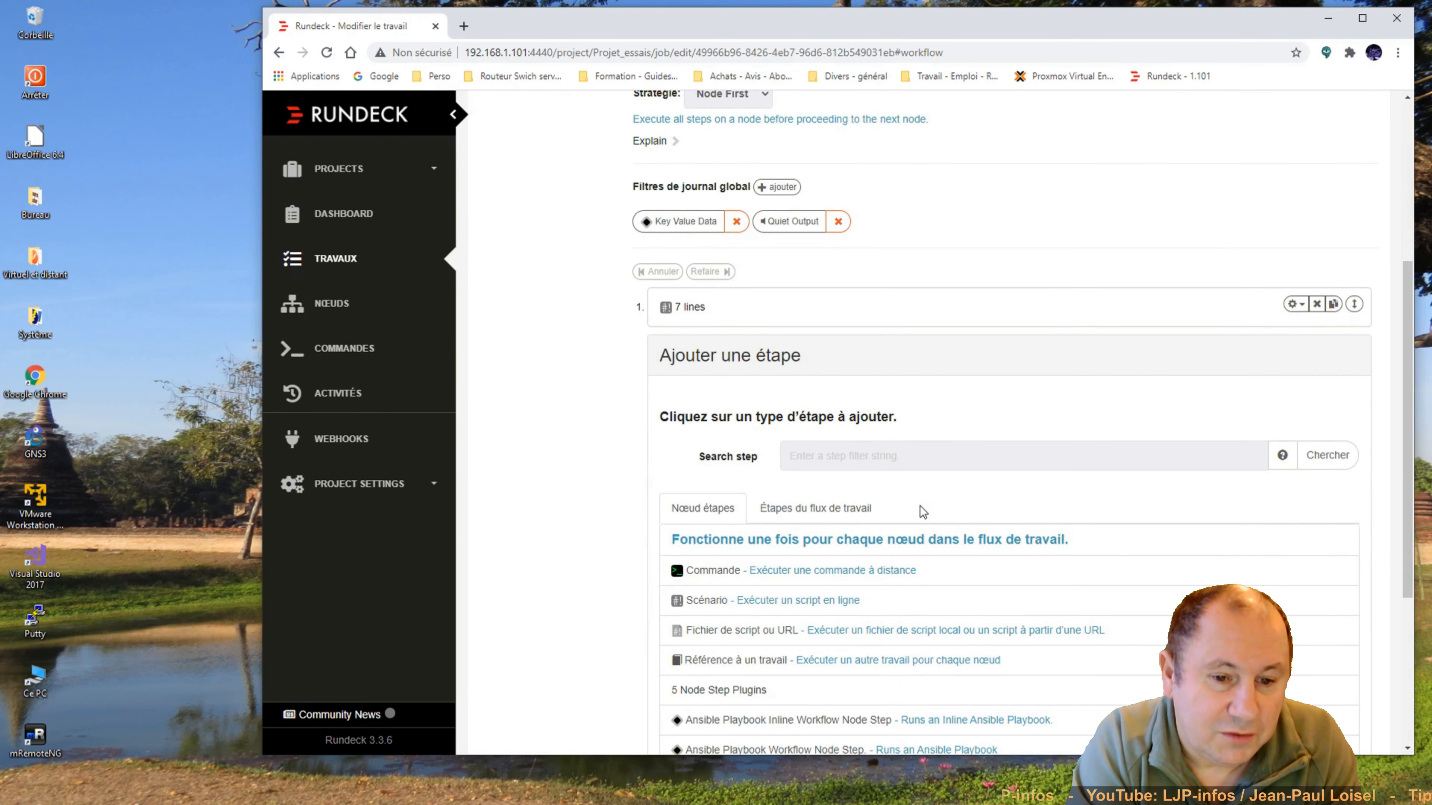
scroll(919, 510, "down", 2)
left_click(791, 424)
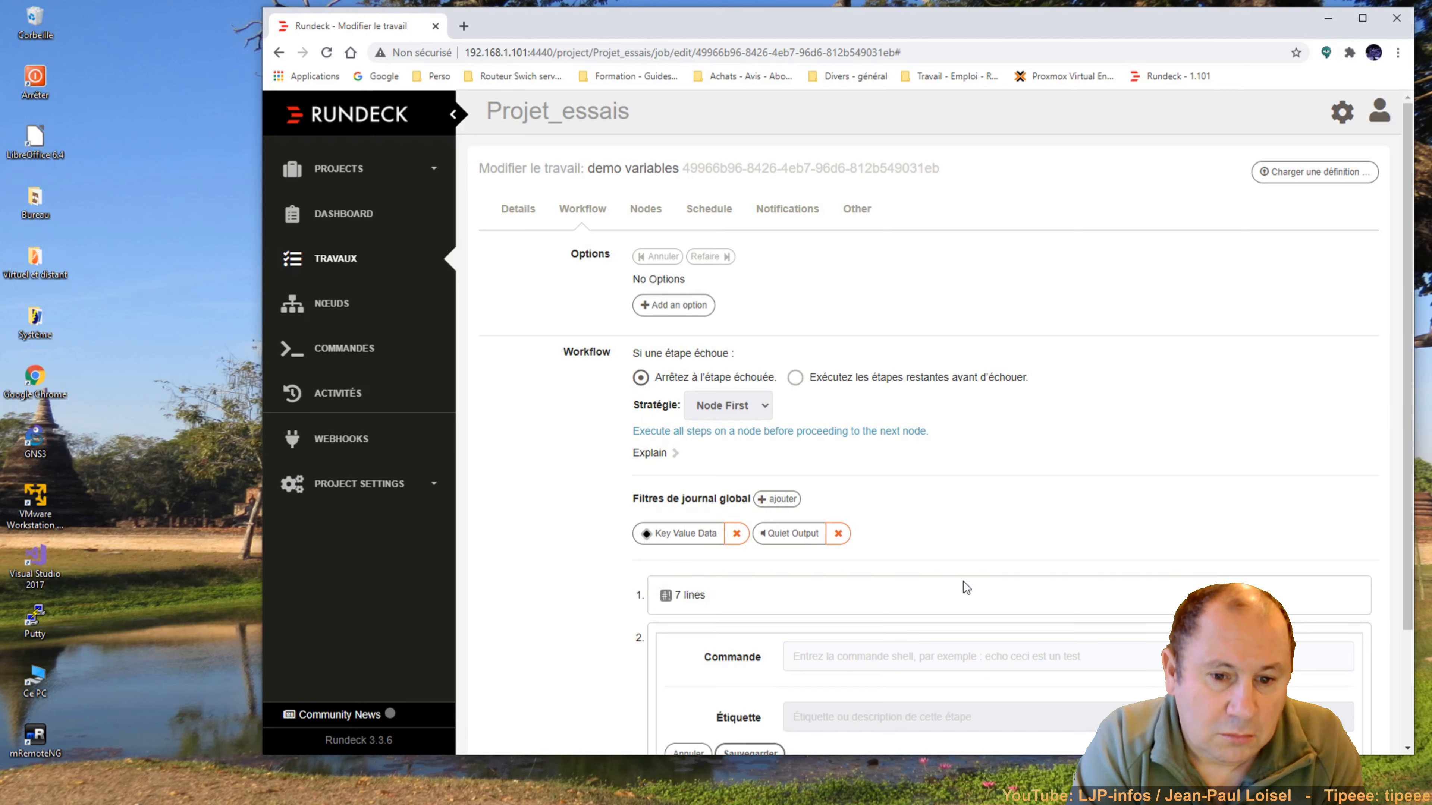
Set the new step's command to echo "RUNDECK:DATA:VAR3=MaVar3", adapting the copied VAR1 print line.
scroll(963, 584, "down", 3)
right_click(920, 517)
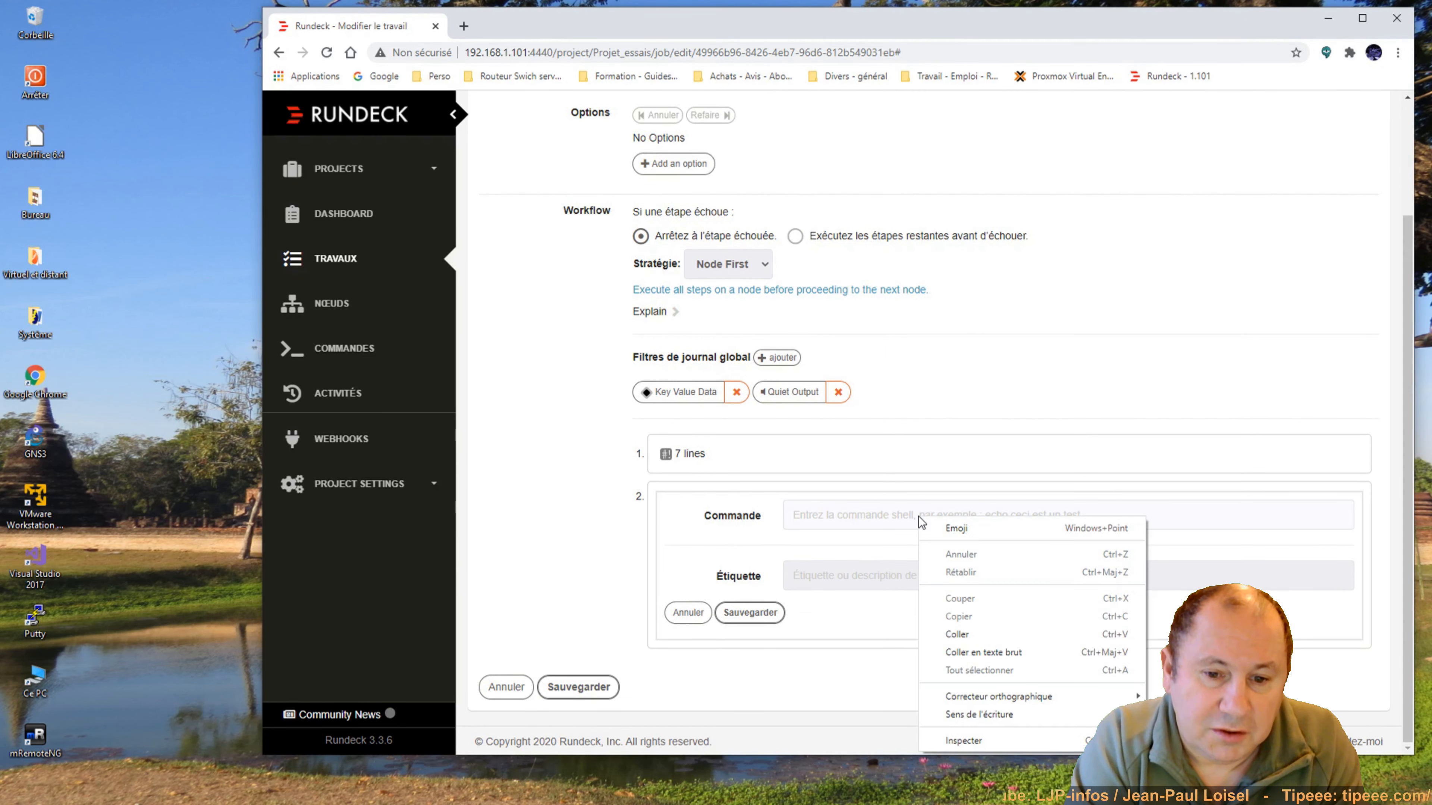
left_click(958, 631)
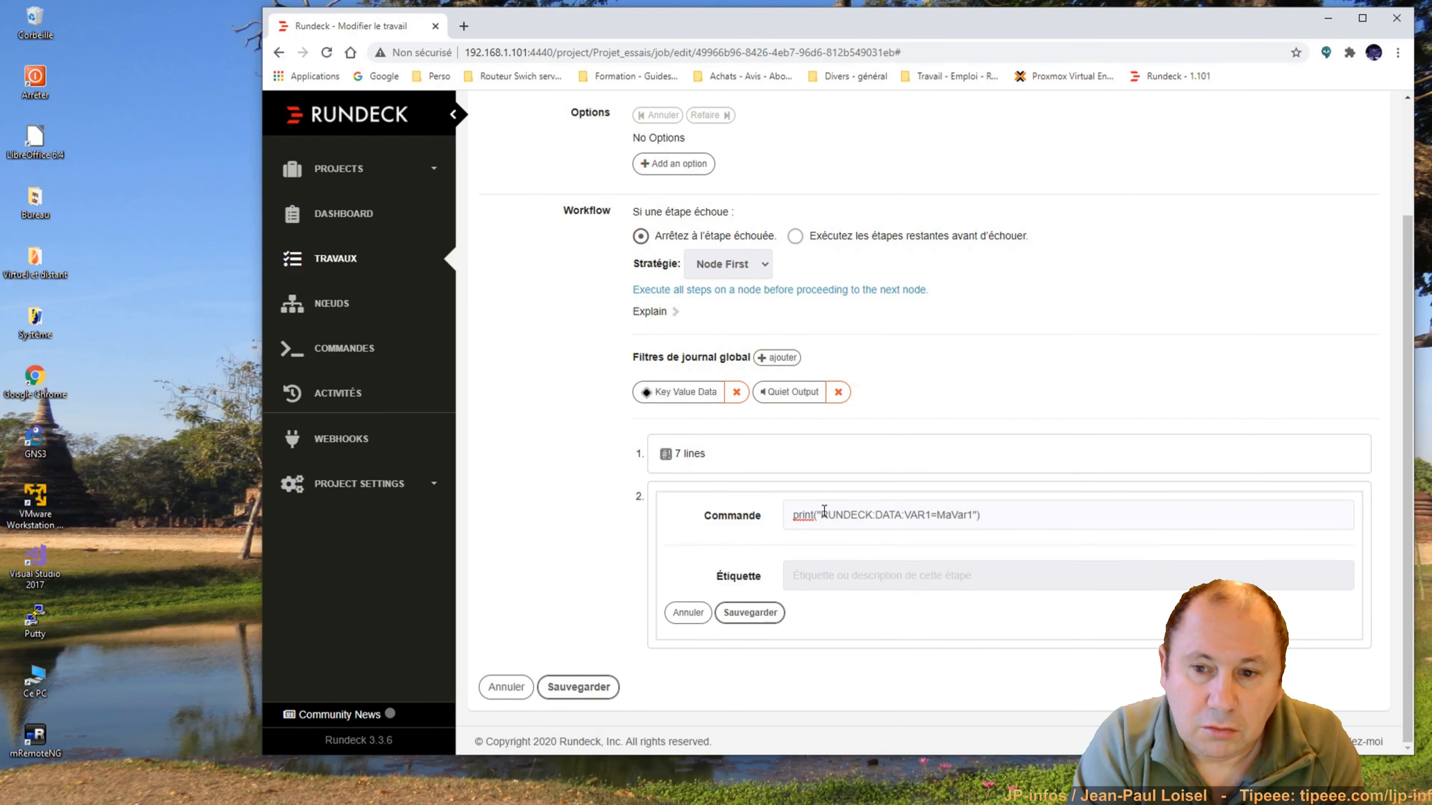
double_click(811, 514)
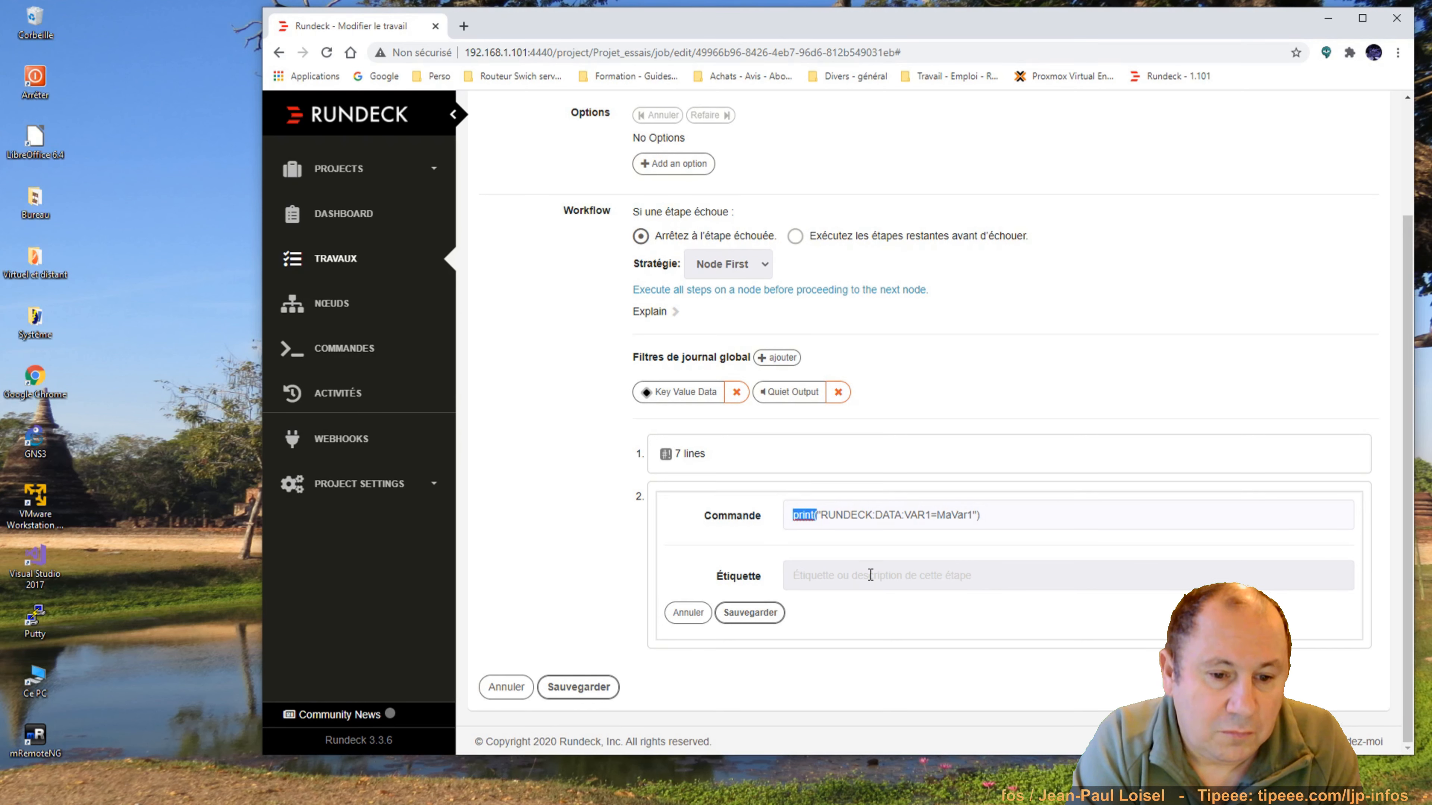
type("echo")
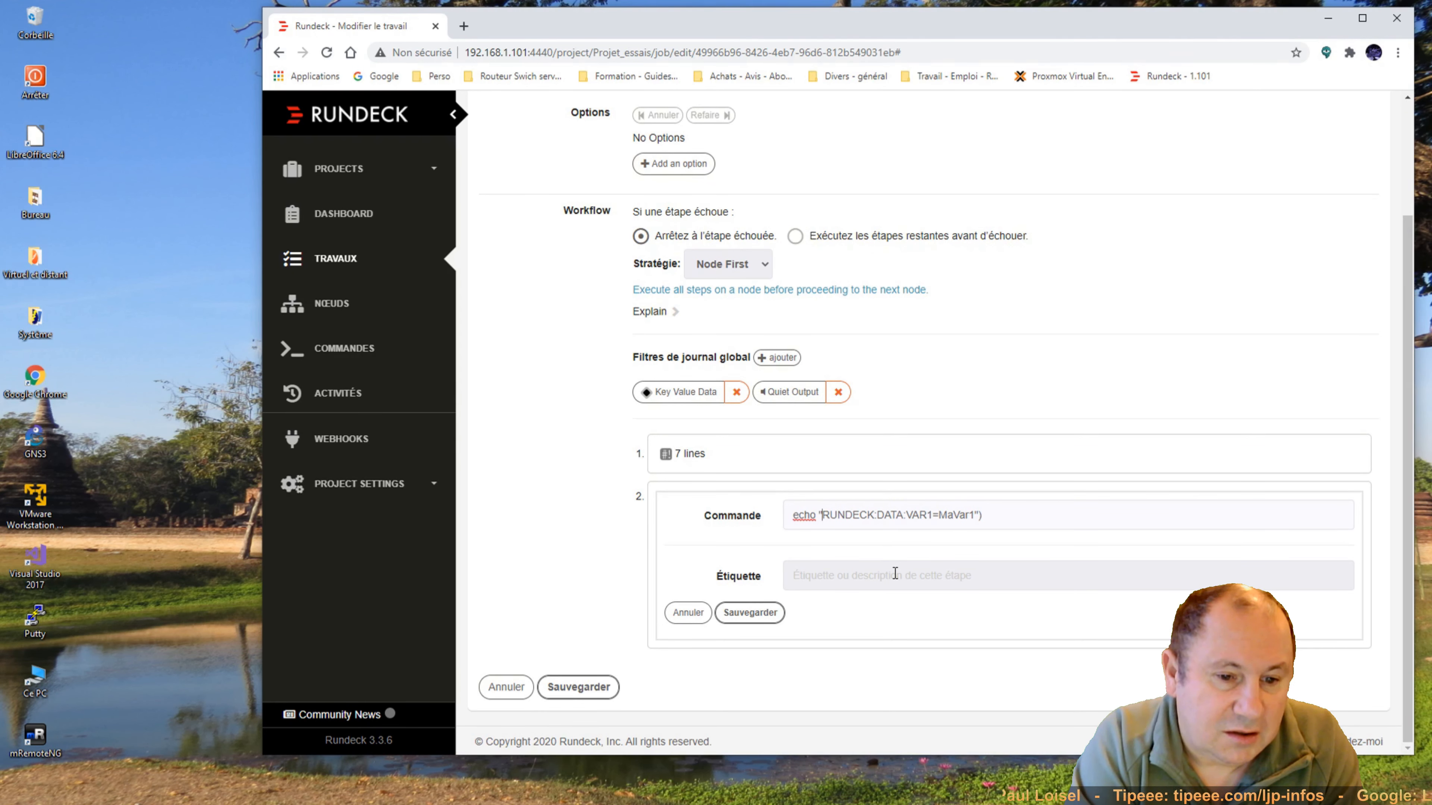
key("shift+Right")
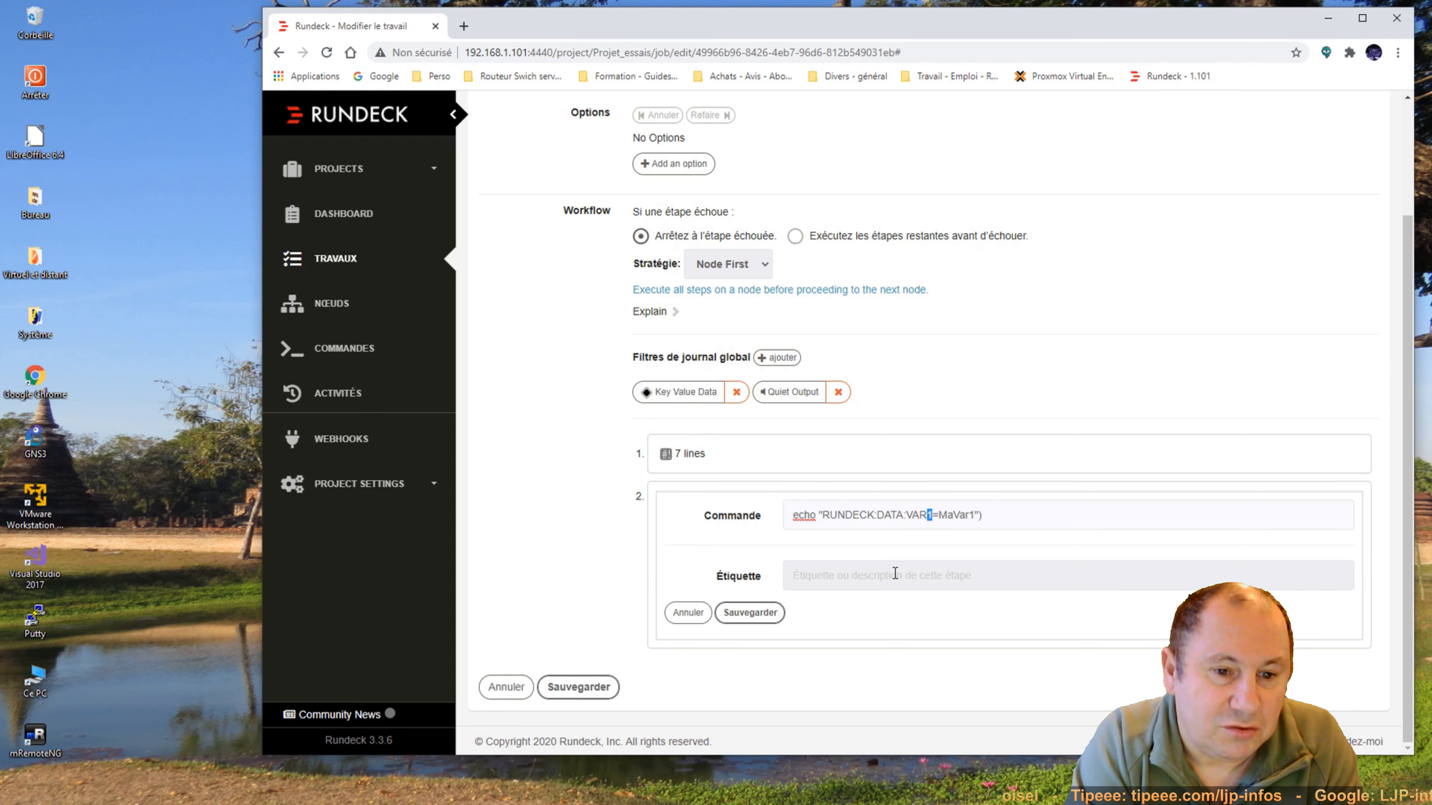
type("3")
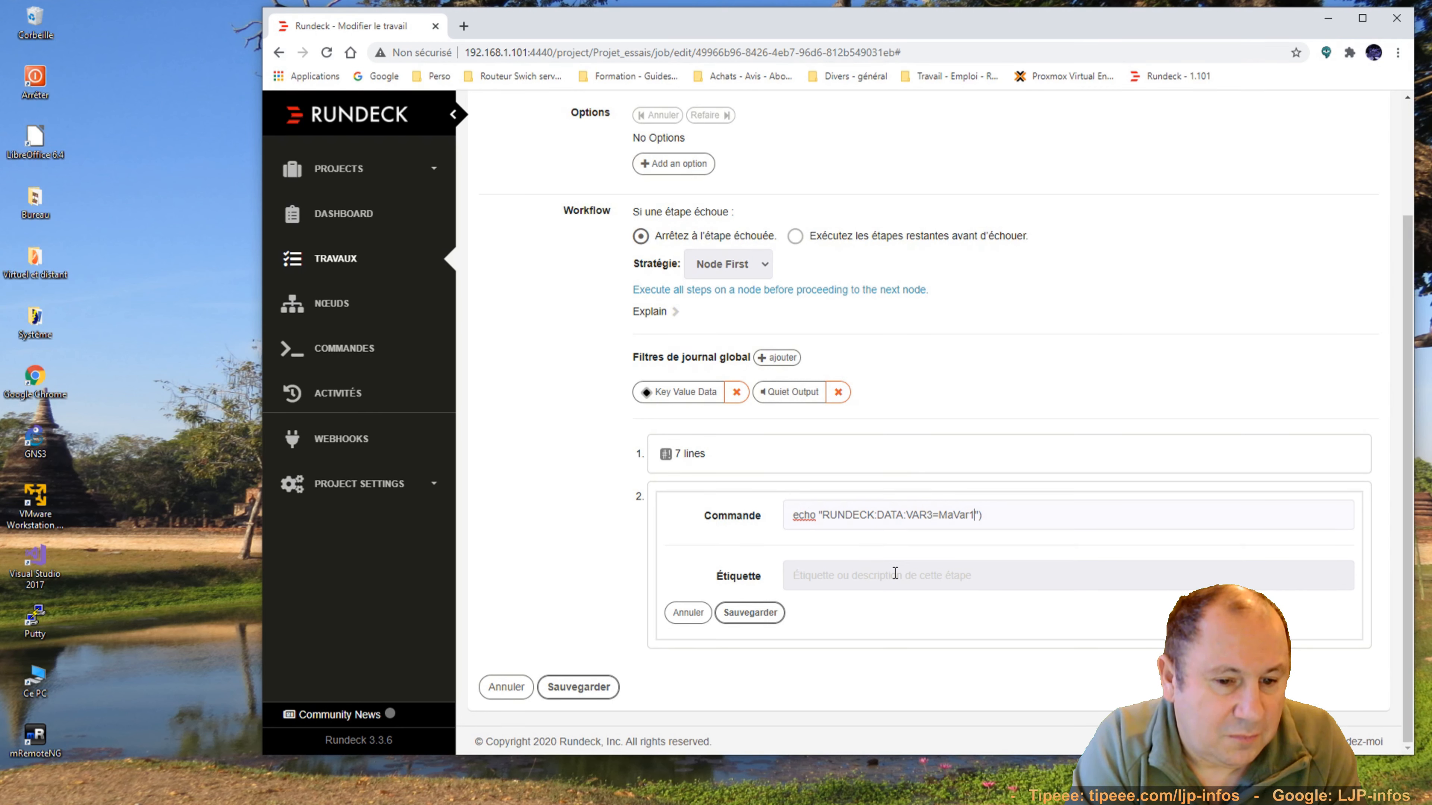
key("shift+Left")
type("3")
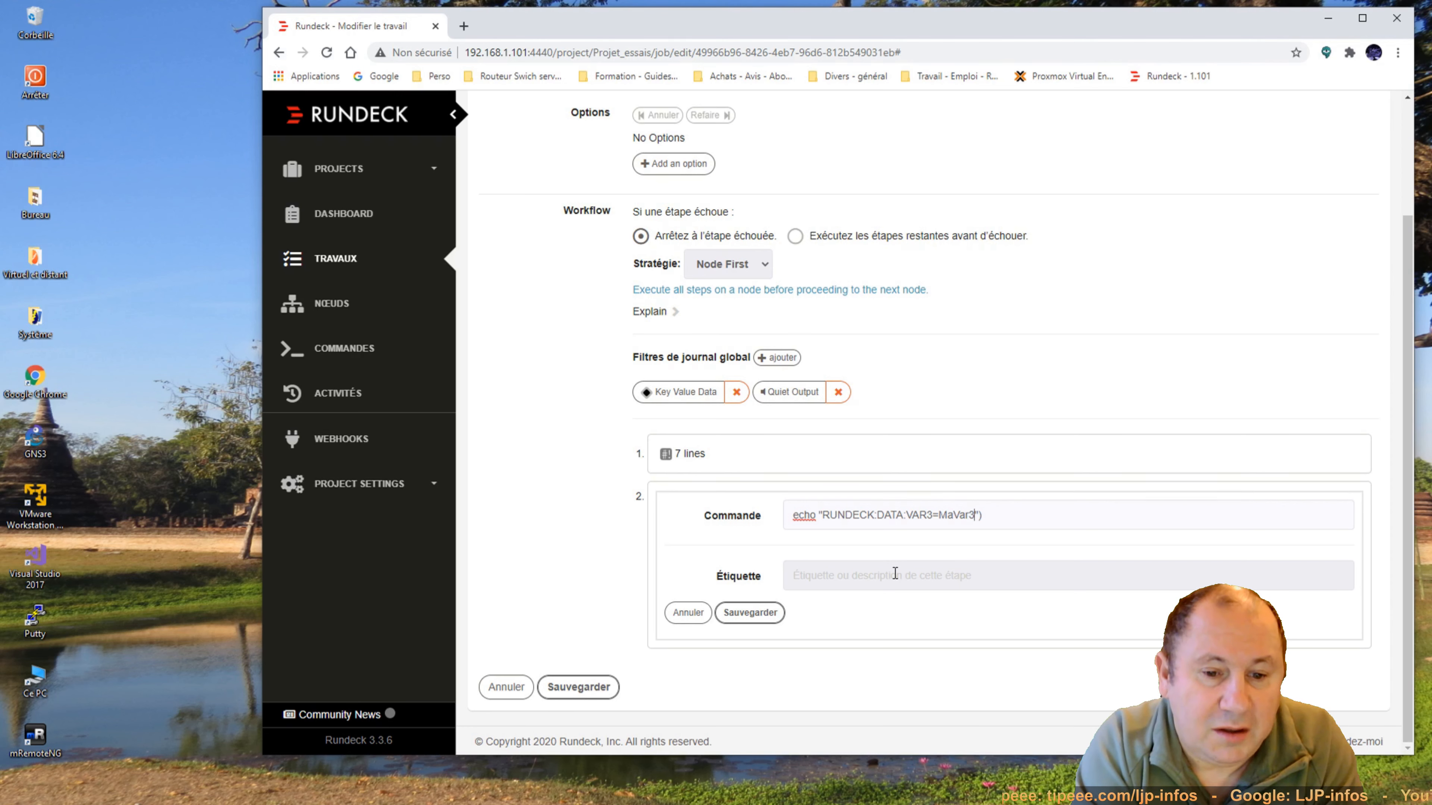
key("End")
key("BackSpace")
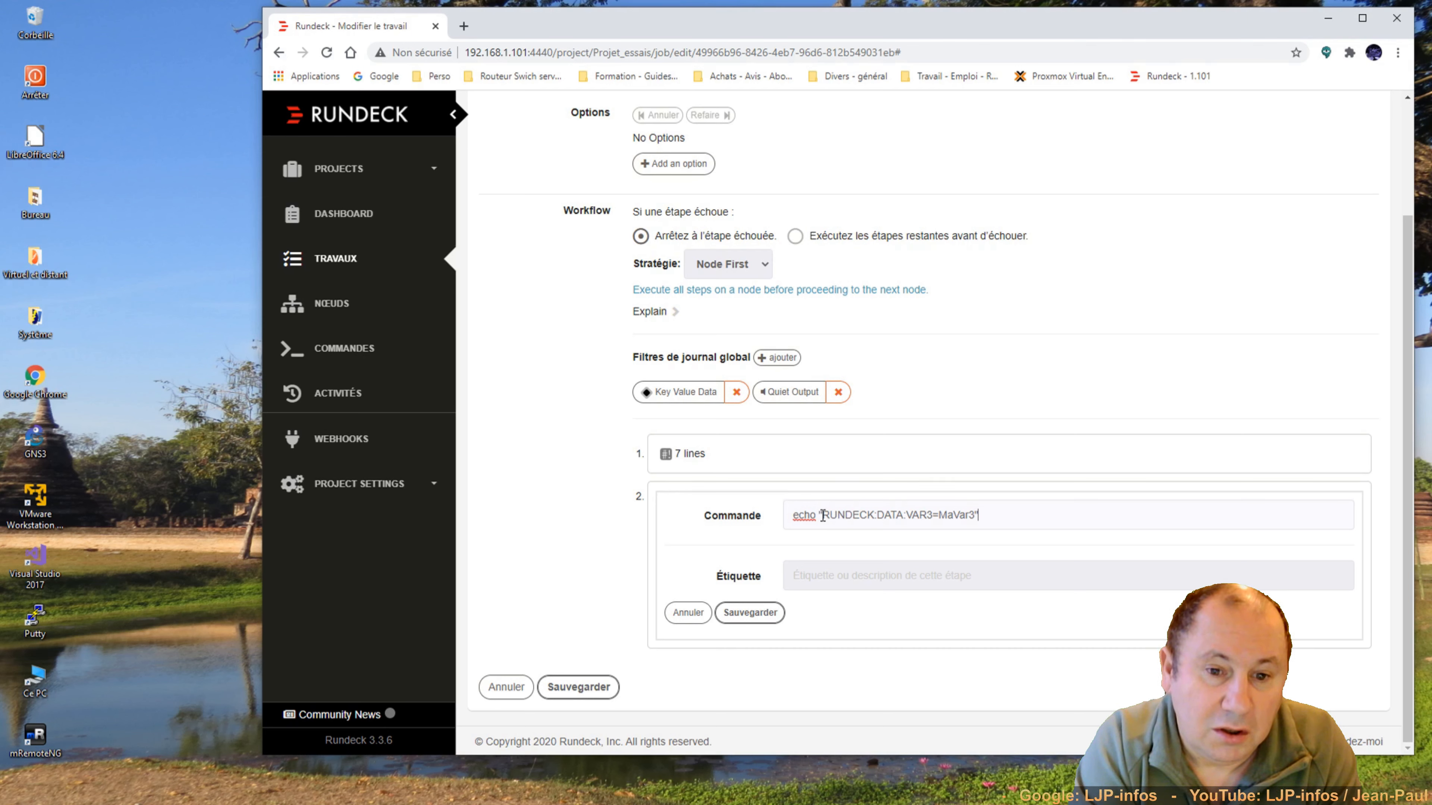
Save the echo command step and the modified job, and run it again.
left_click(749, 613)
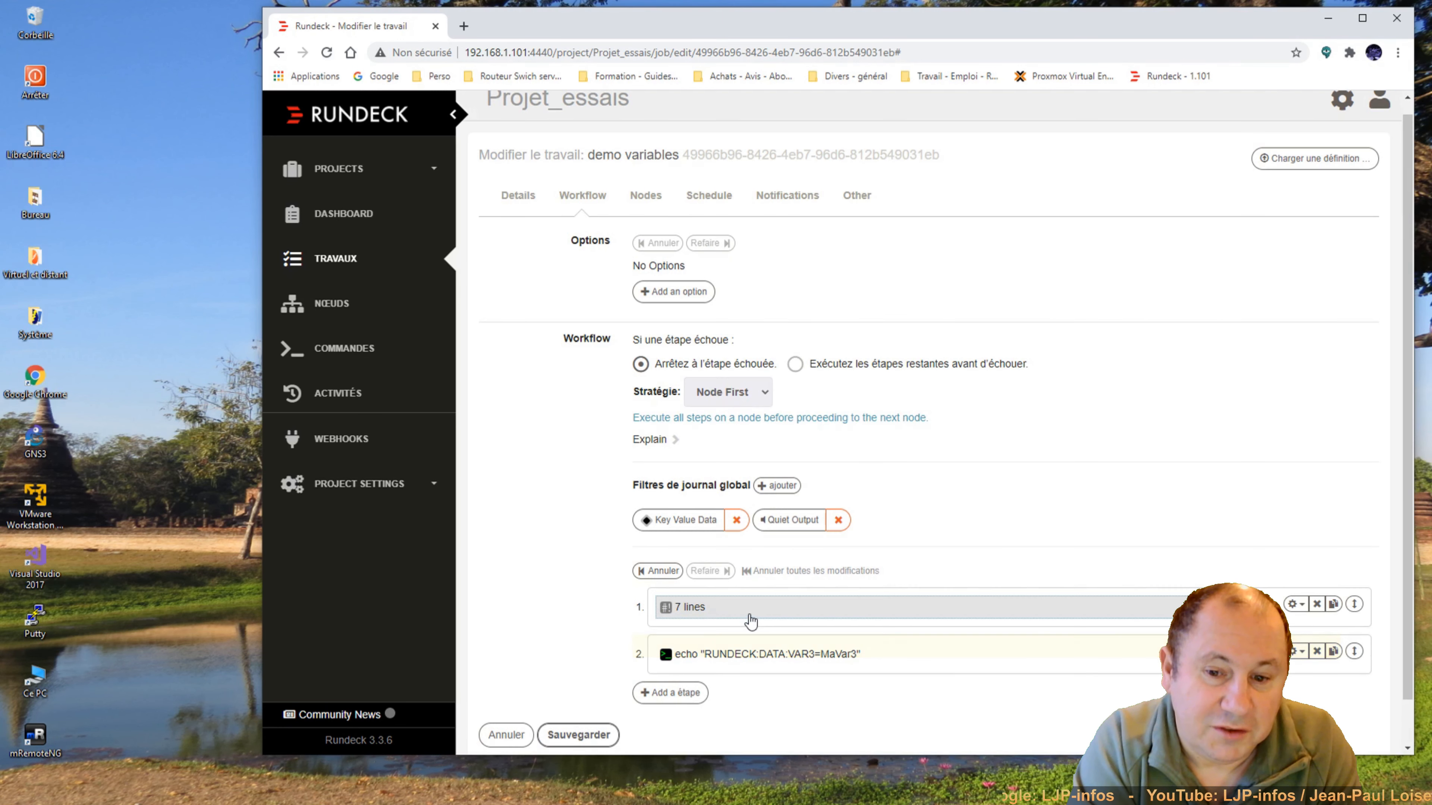
scroll(850, 537, "down", 1)
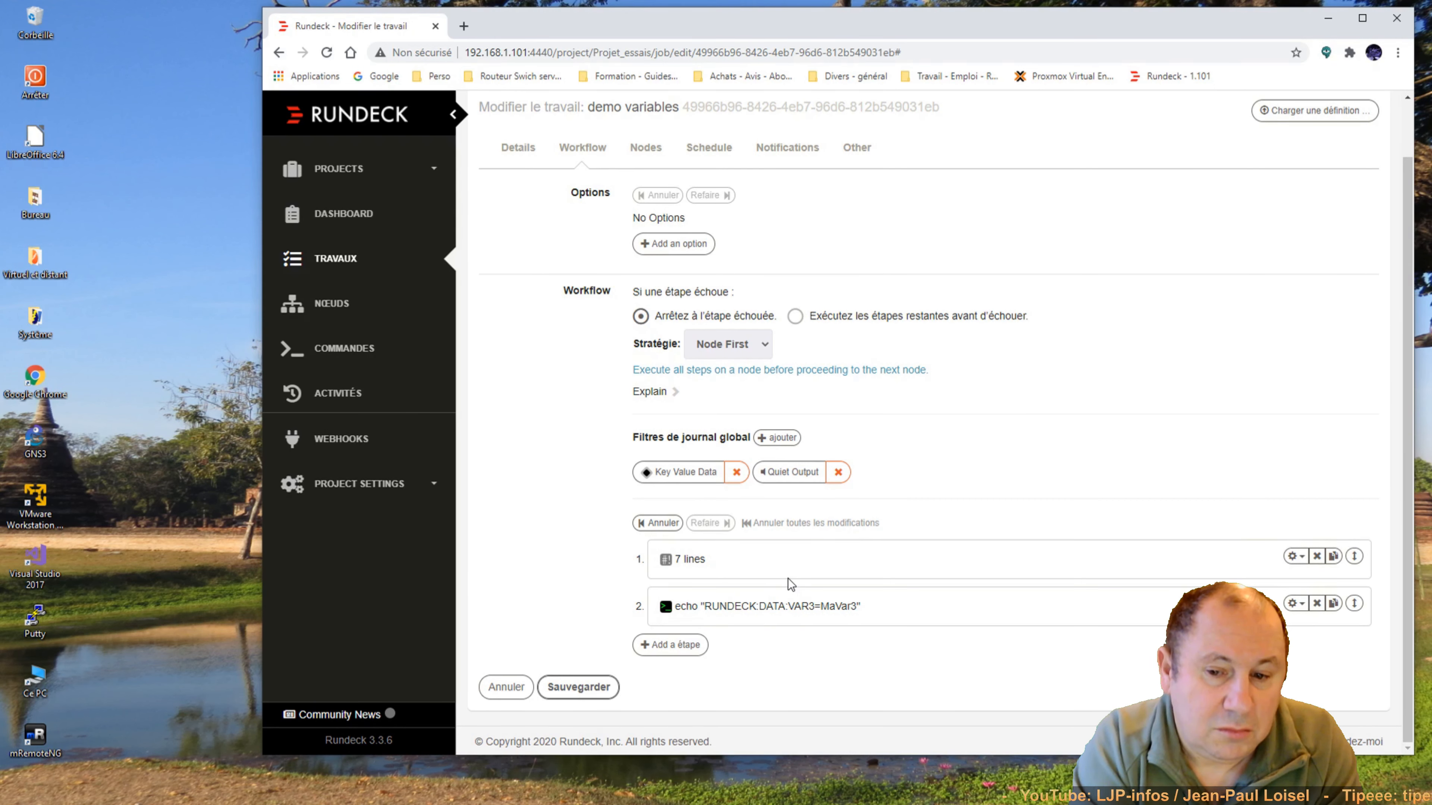
left_click(579, 688)
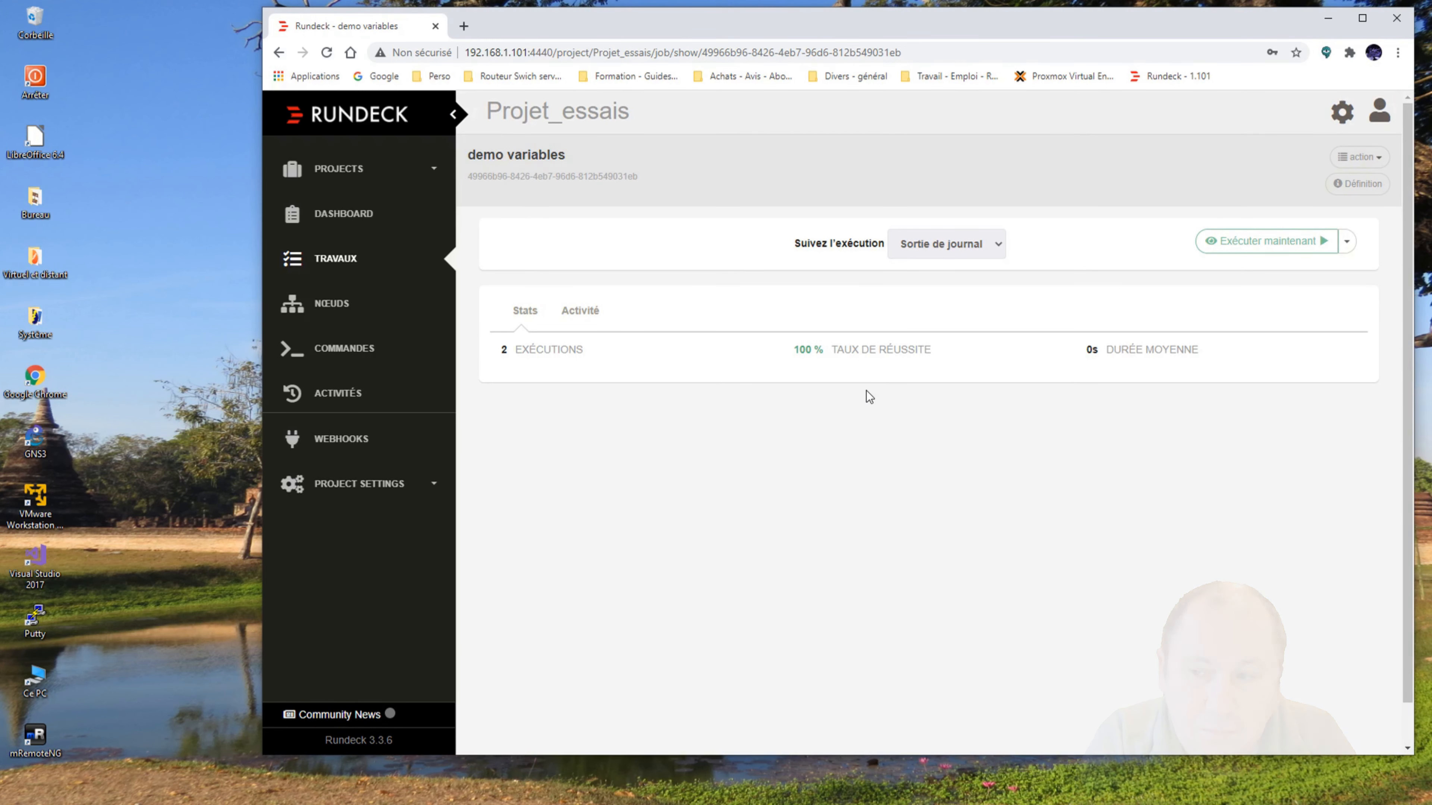
left_click(1246, 248)
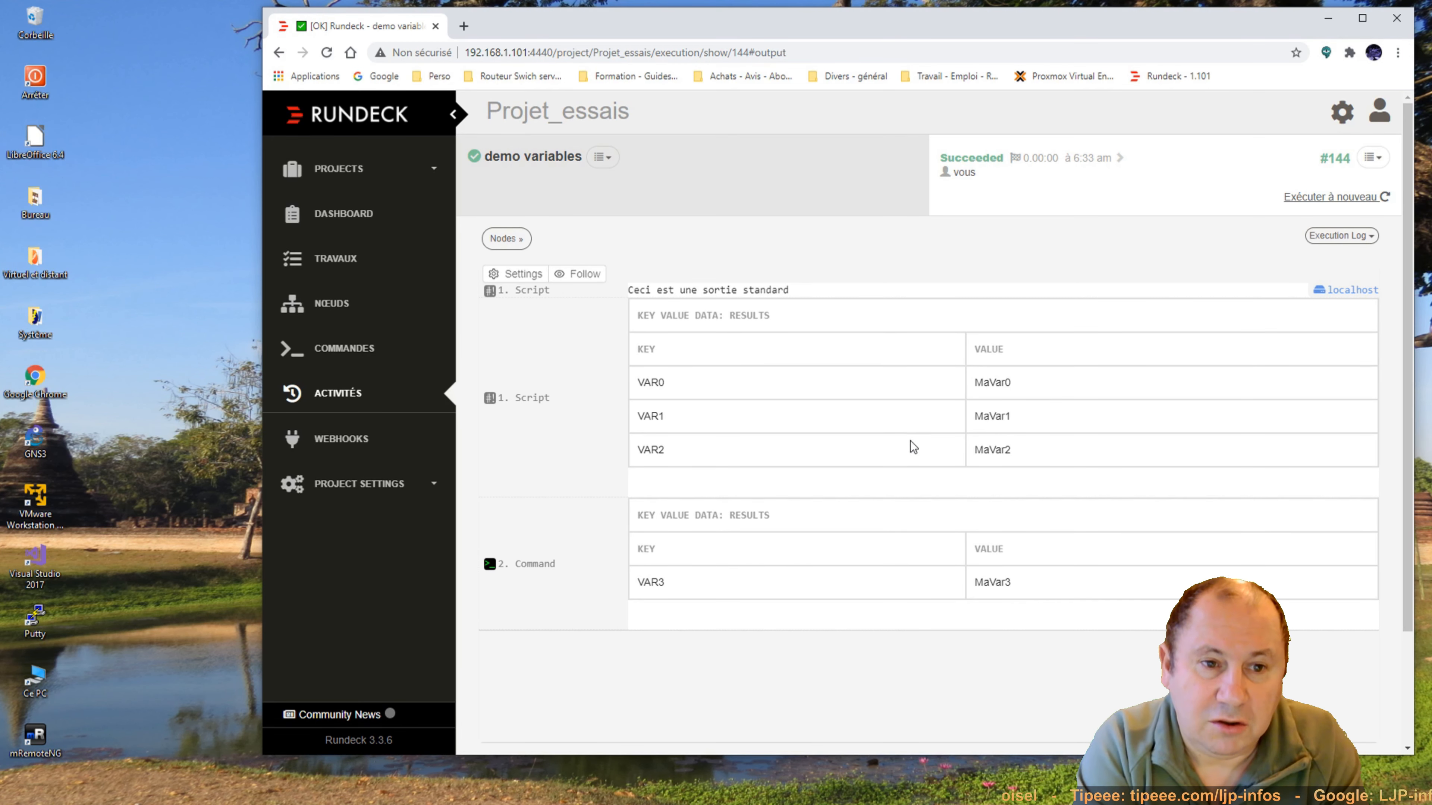
Edit the demo variables job and add an inline script node step after the echo command in its workflow.
left_click(602, 157)
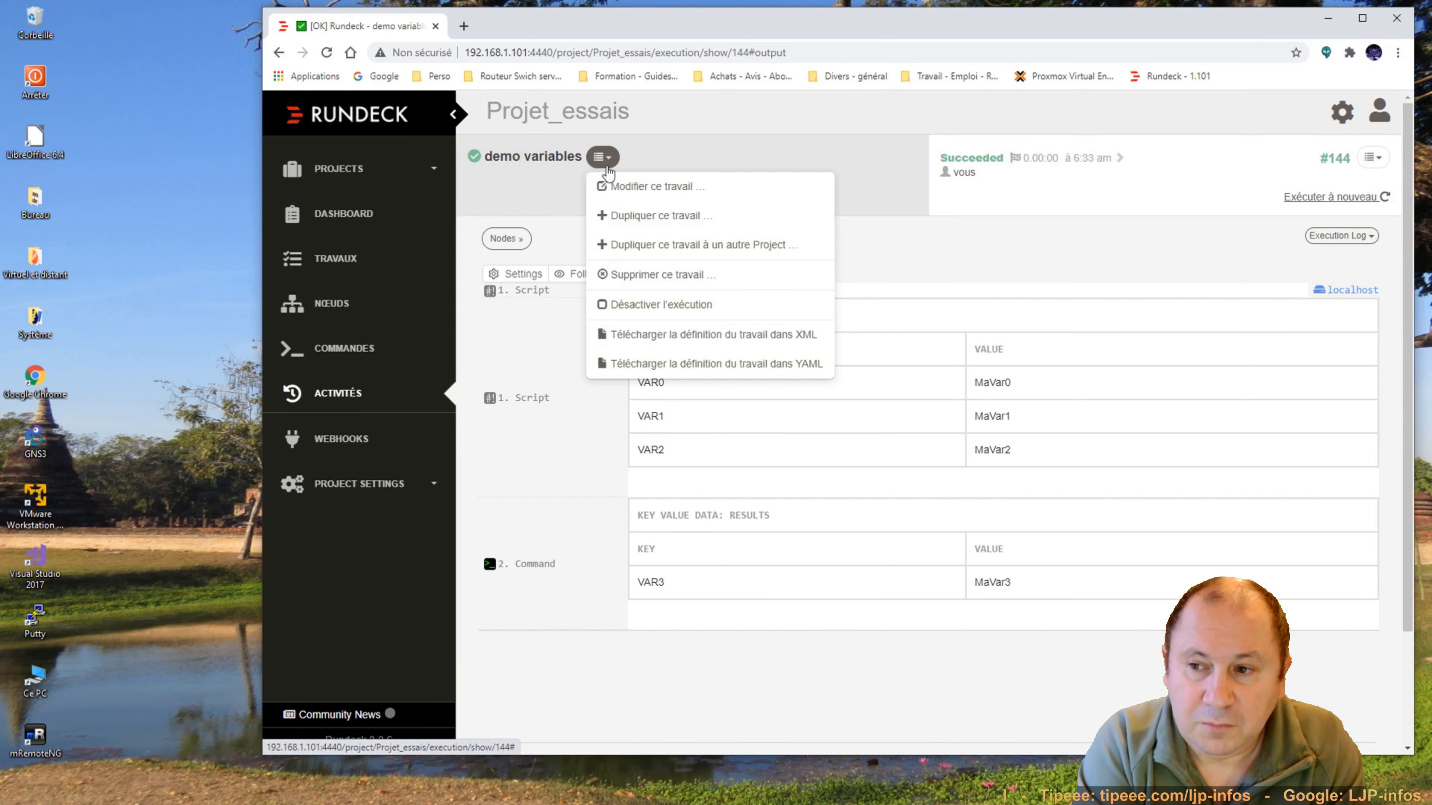
left_click(659, 181)
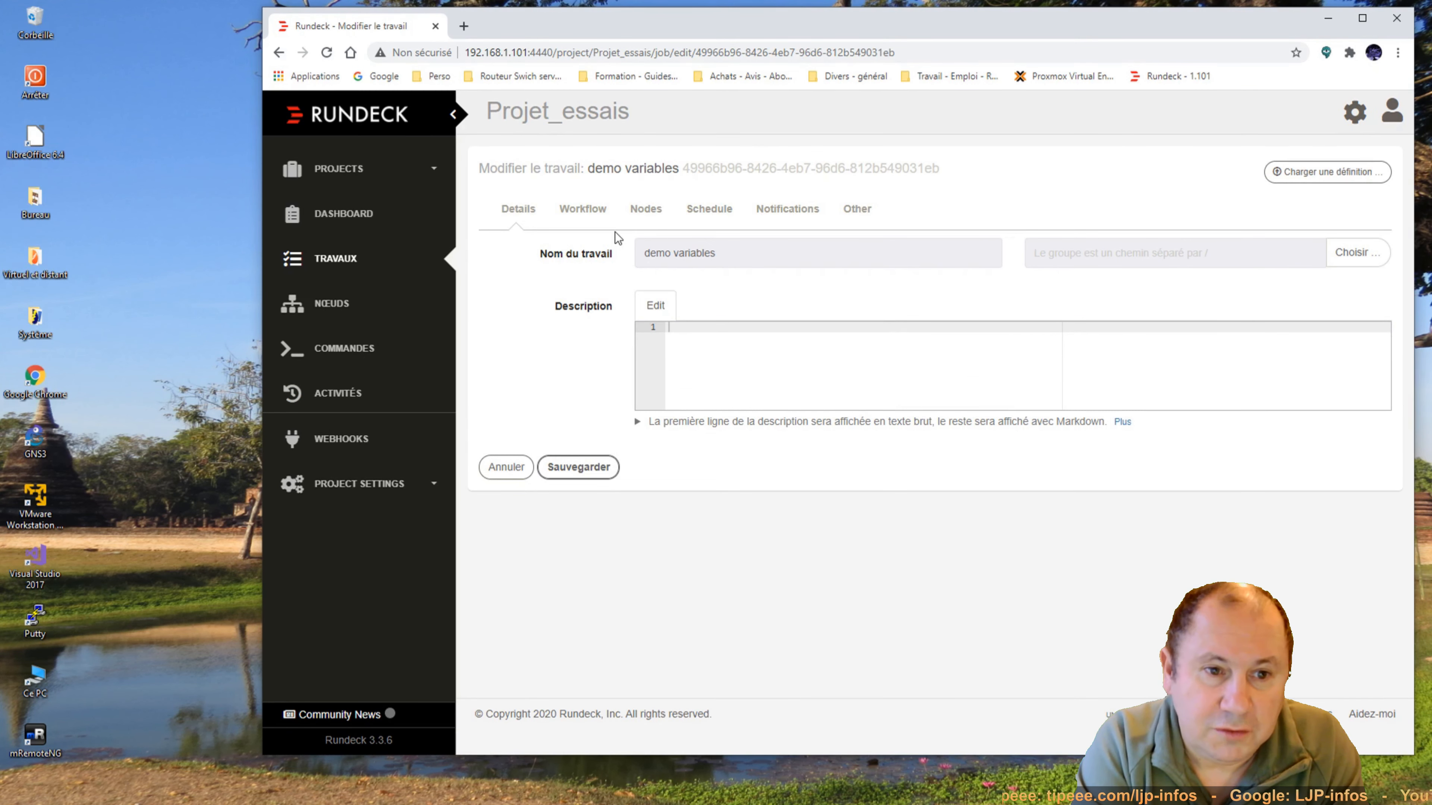
left_click(591, 221)
scroll(959, 547, "down", 1)
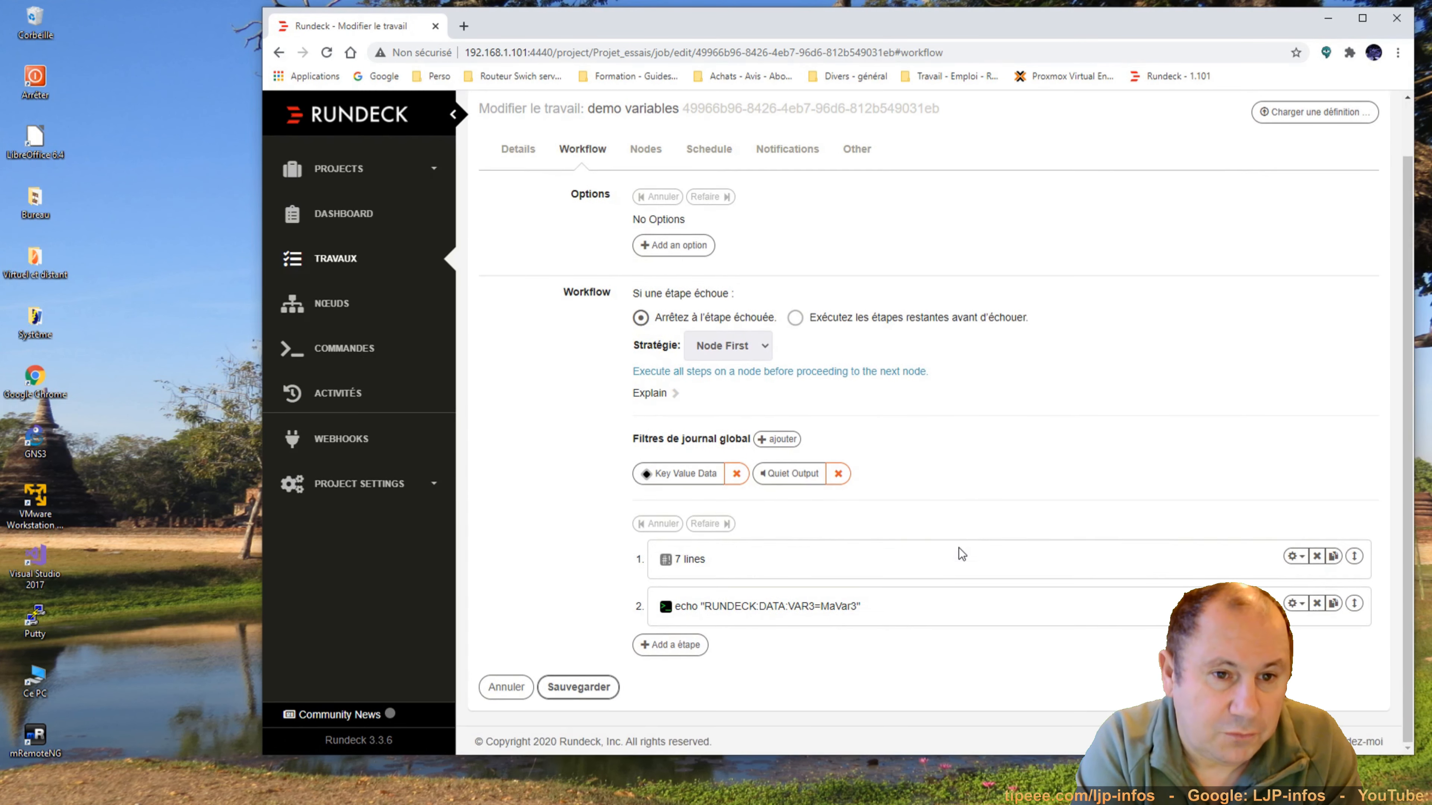
left_click(679, 646)
scroll(907, 624, "down", 3)
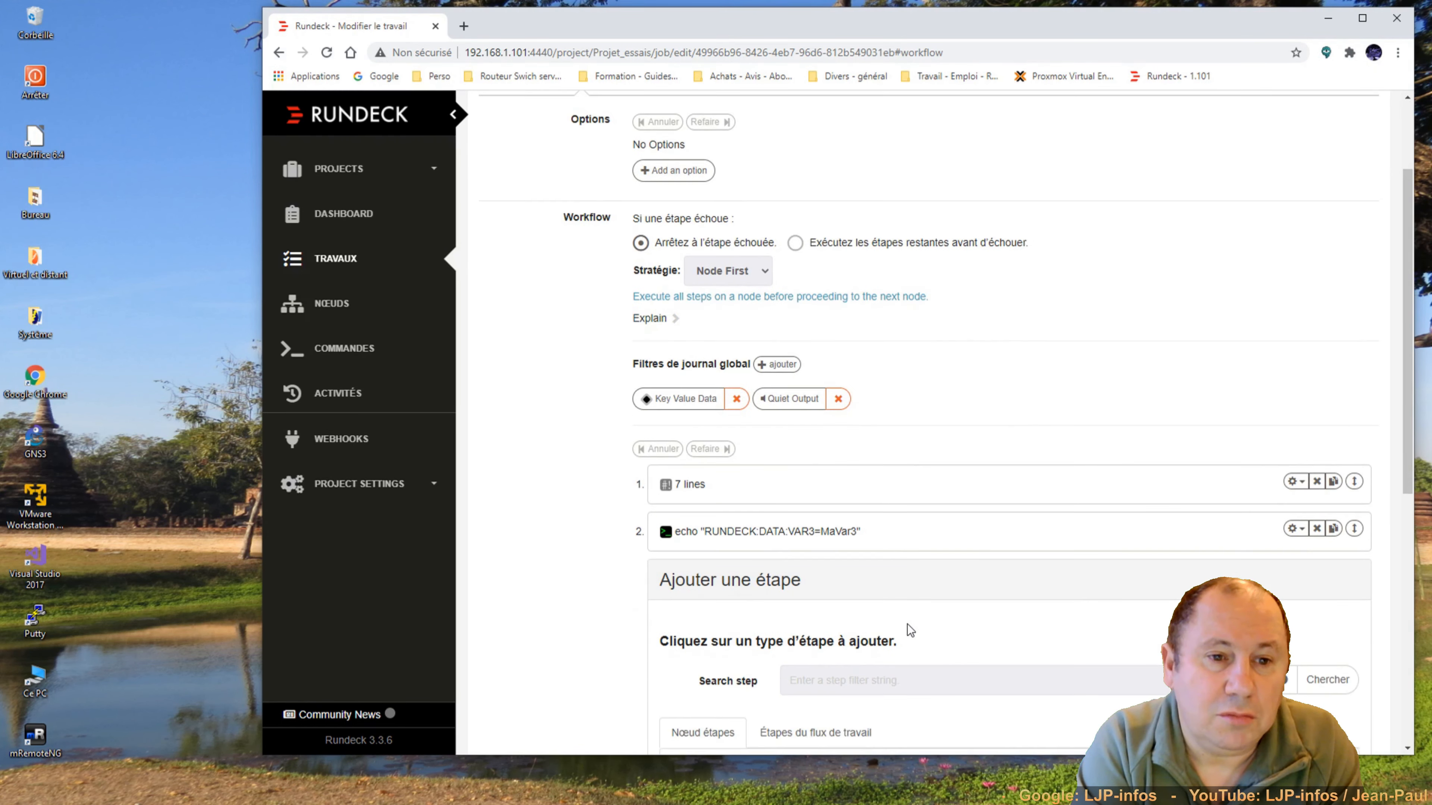
scroll(733, 592, "down", 5)
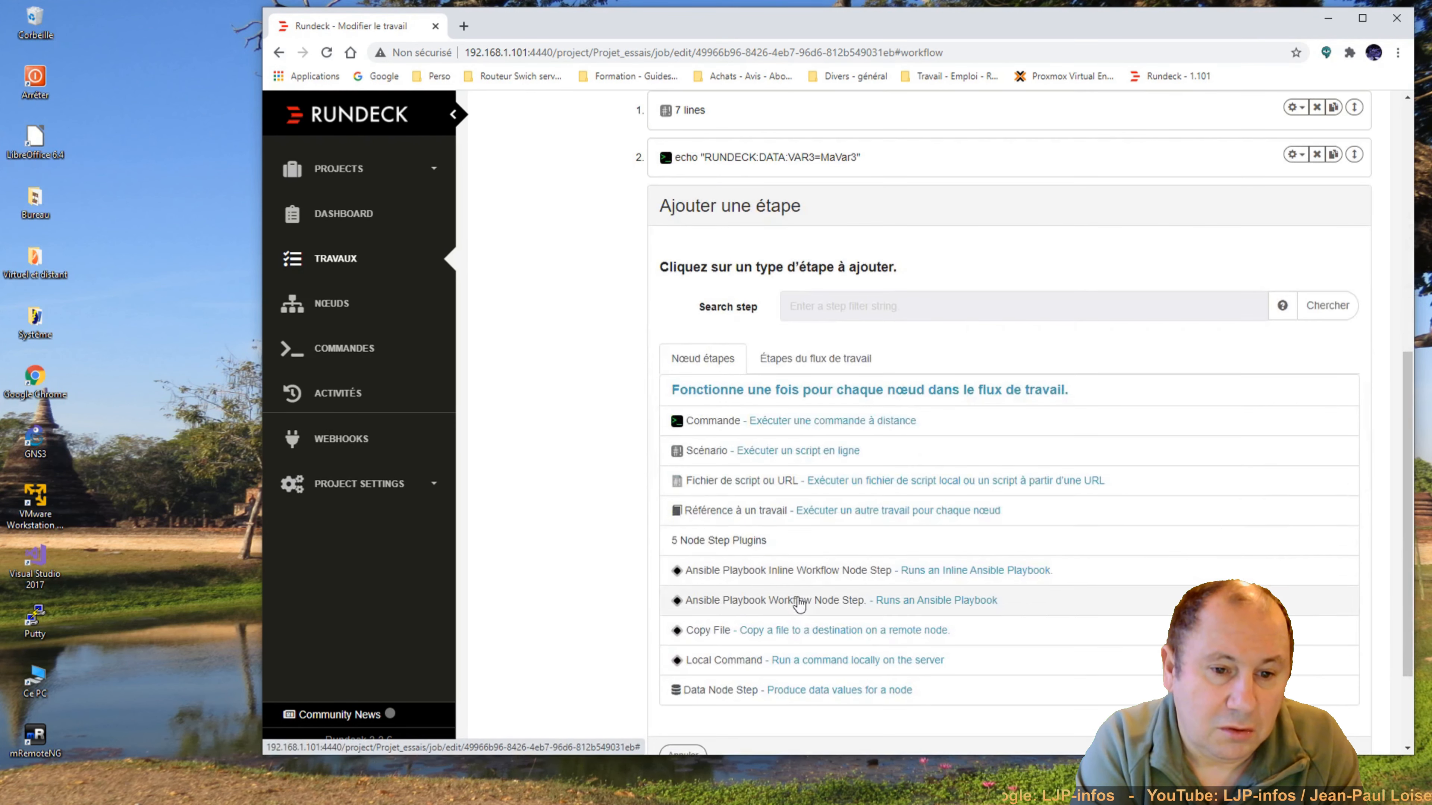
left_click(825, 456)
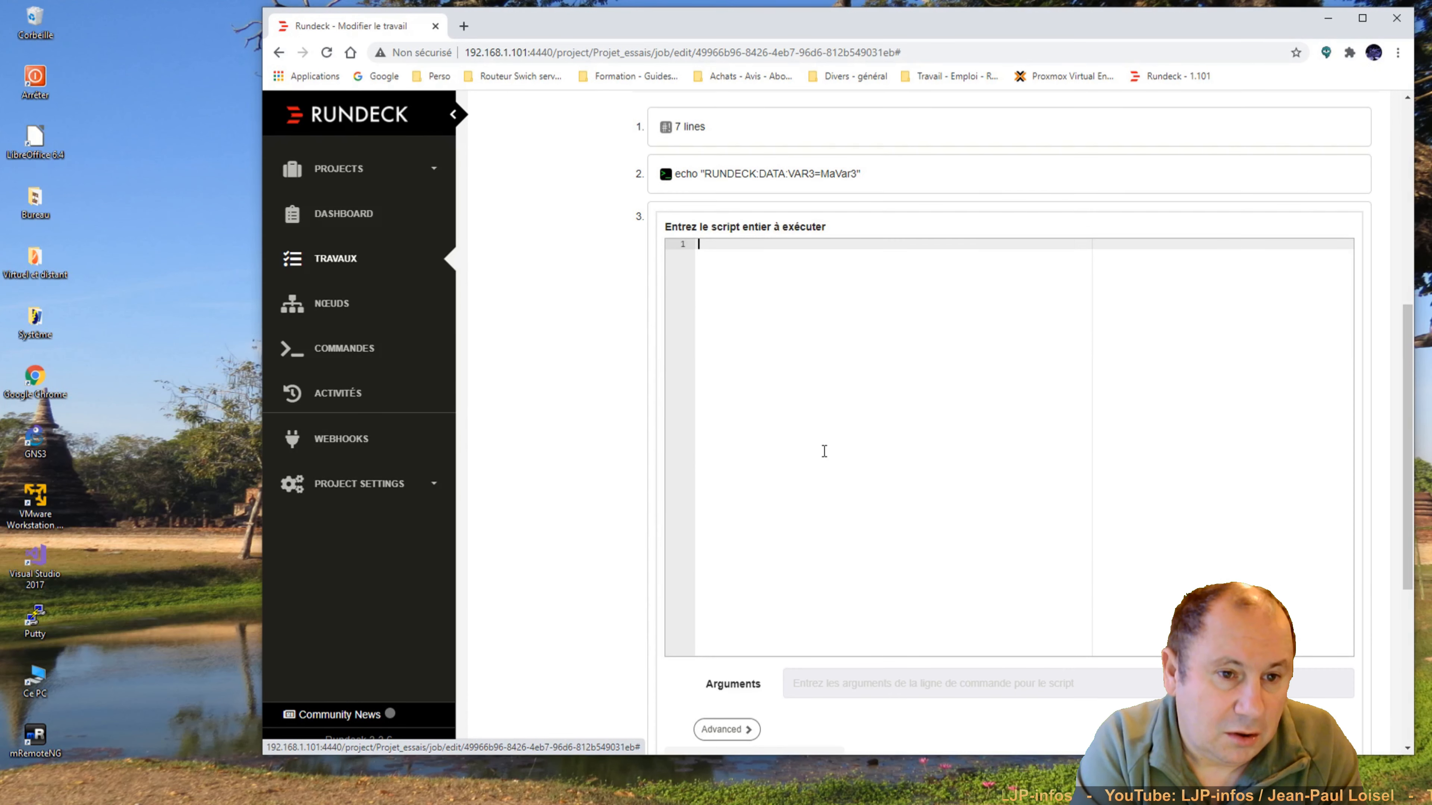
Start the new step's script with the shebang line #!/usr/bin/python3 followed by an empty line.
scroll(859, 513, "up", 3)
type("#!")
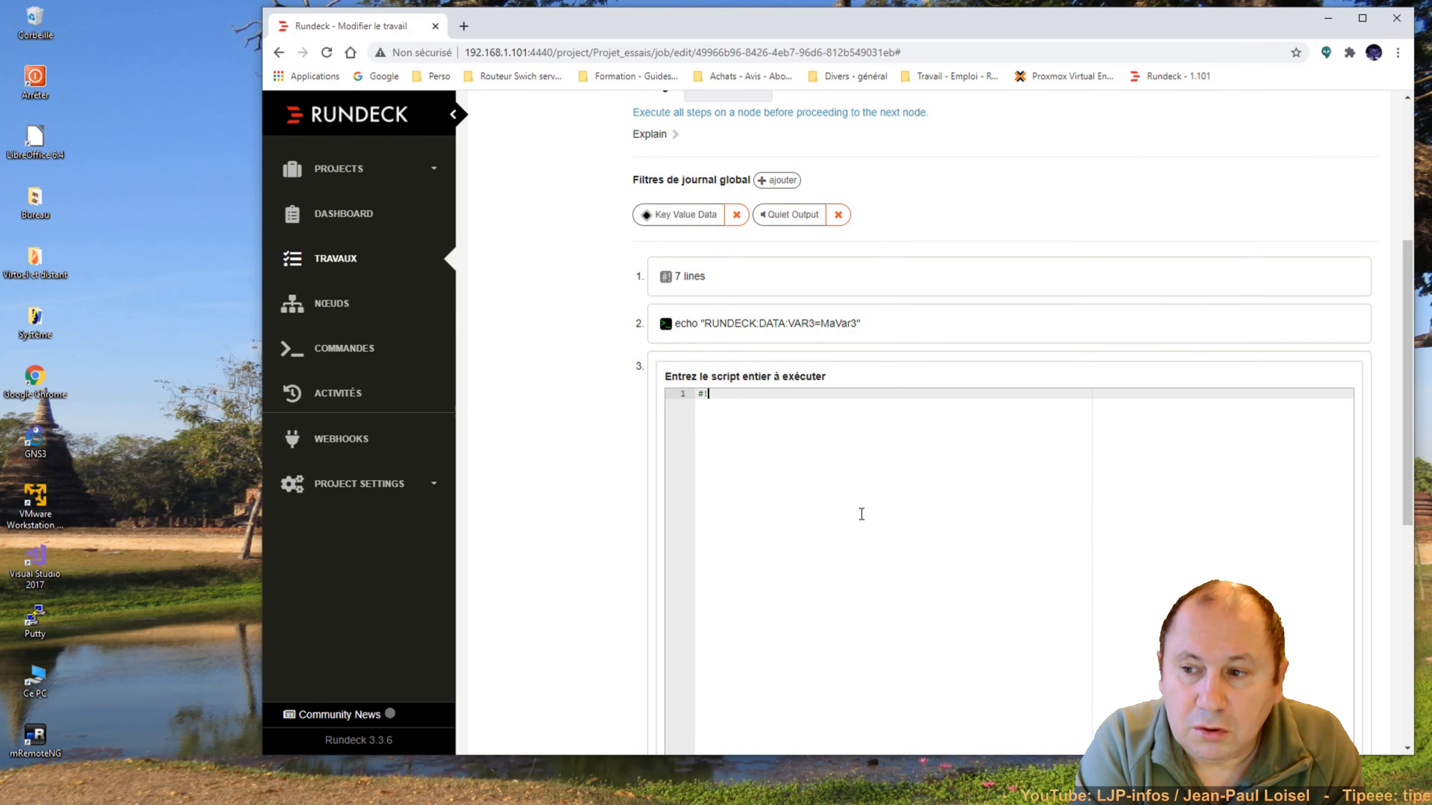
type("/")
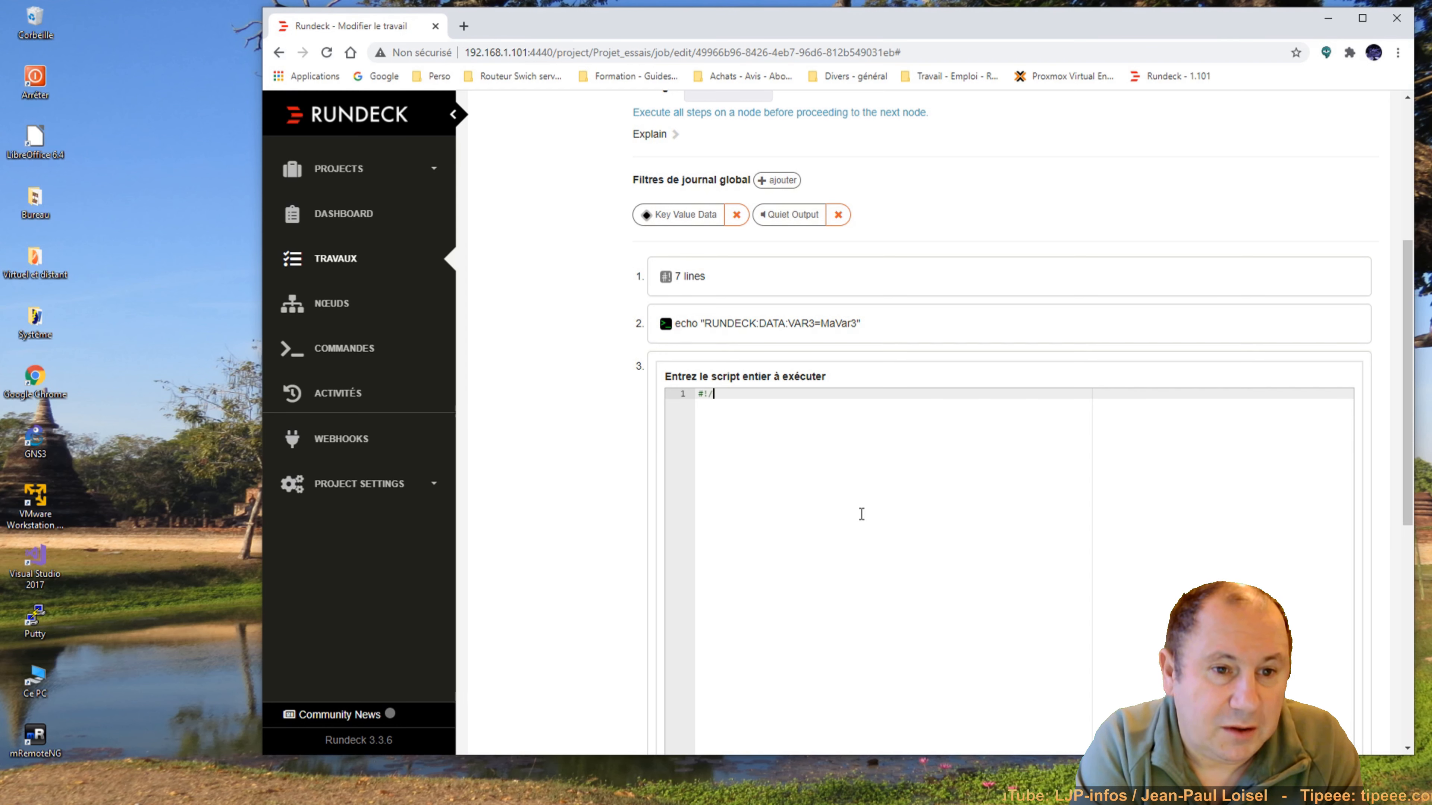
type("usr/bin")
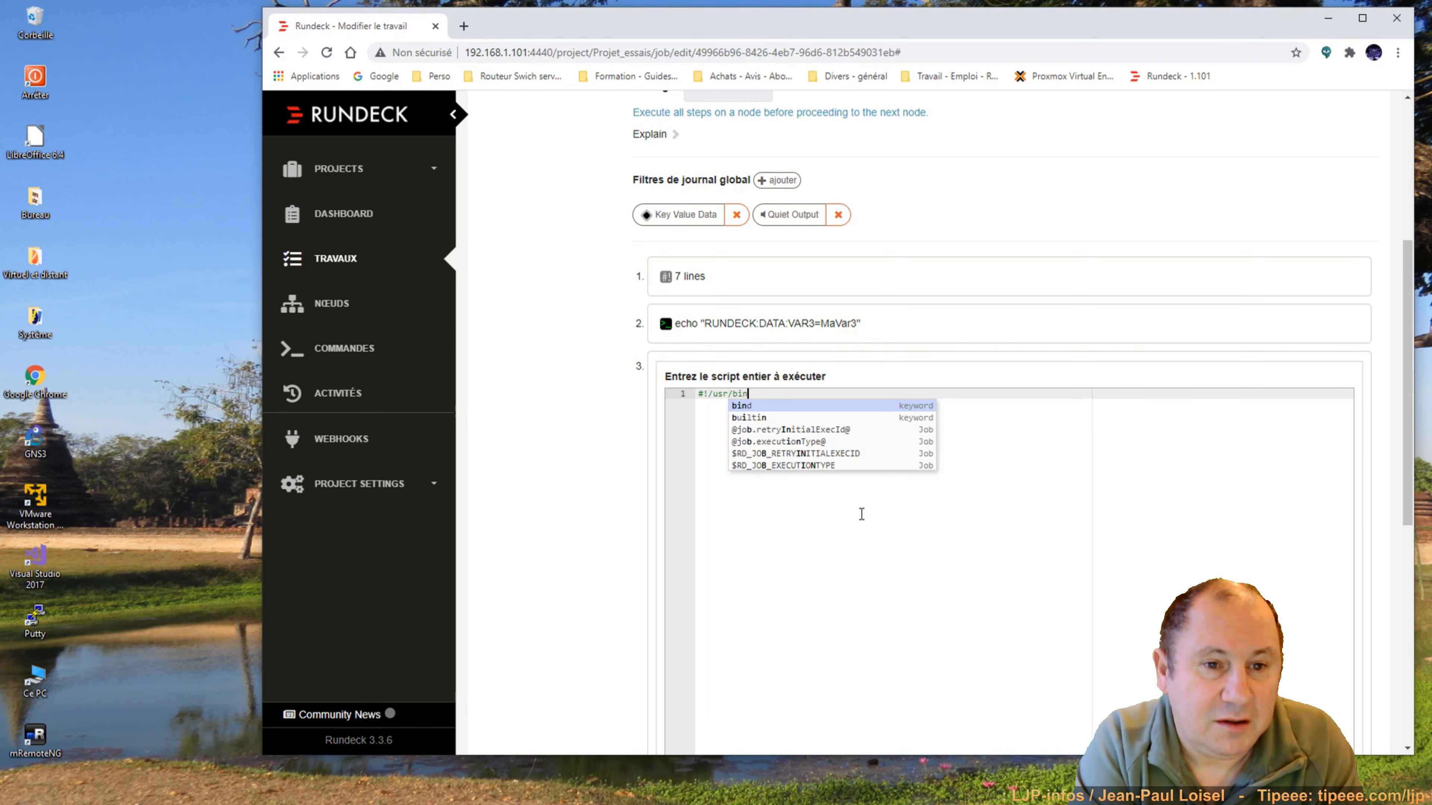
type("/pyth")
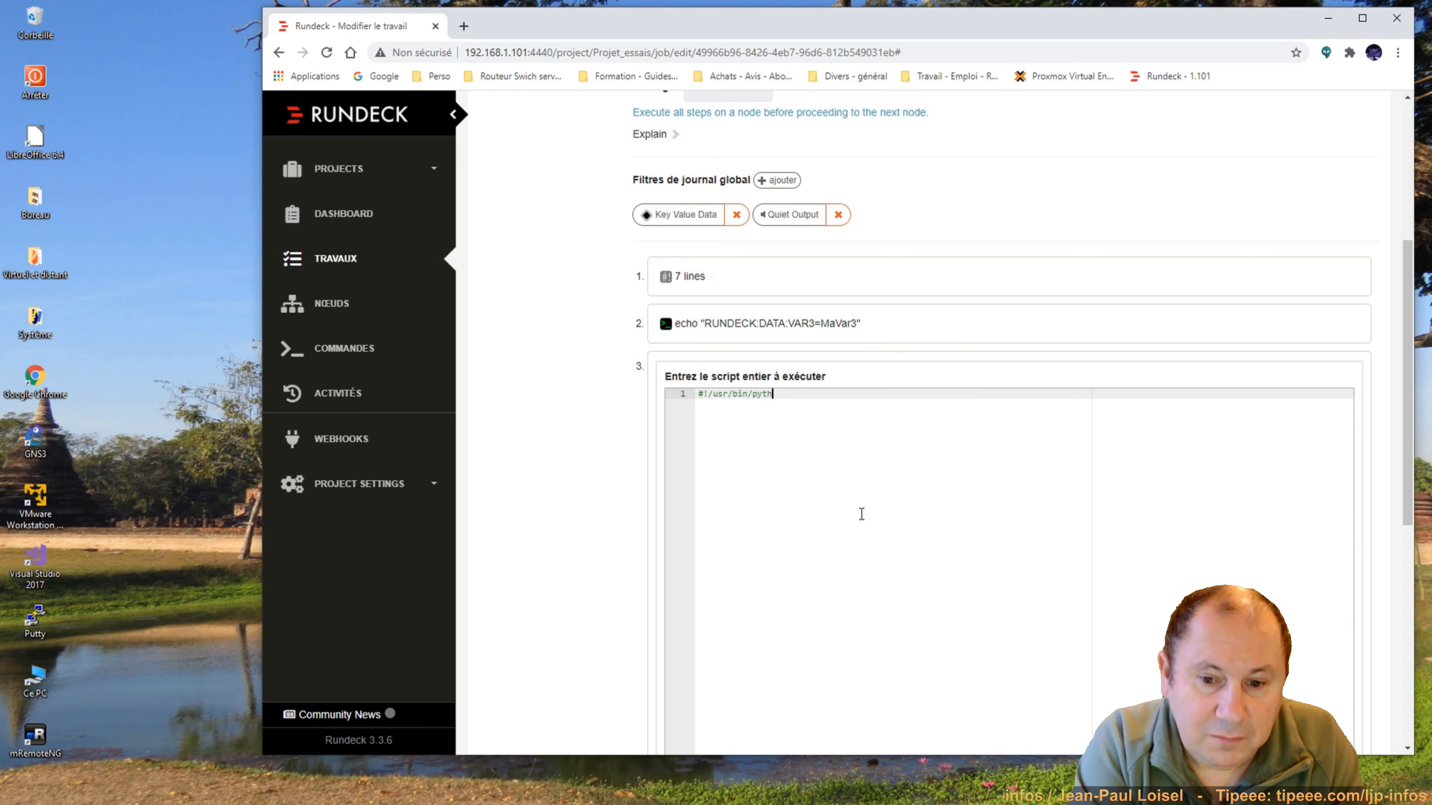
type("on3")
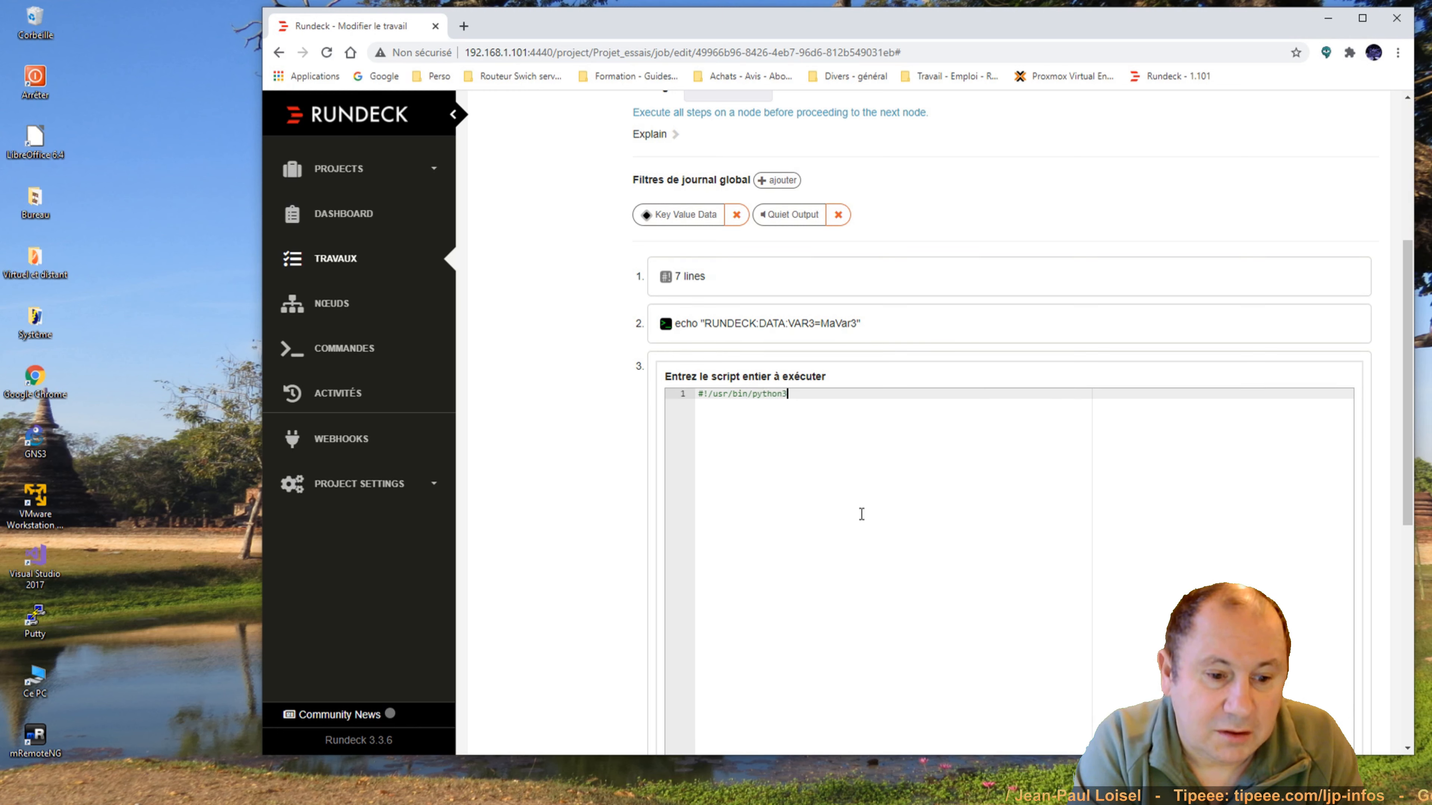
key("Return")
key("Return")
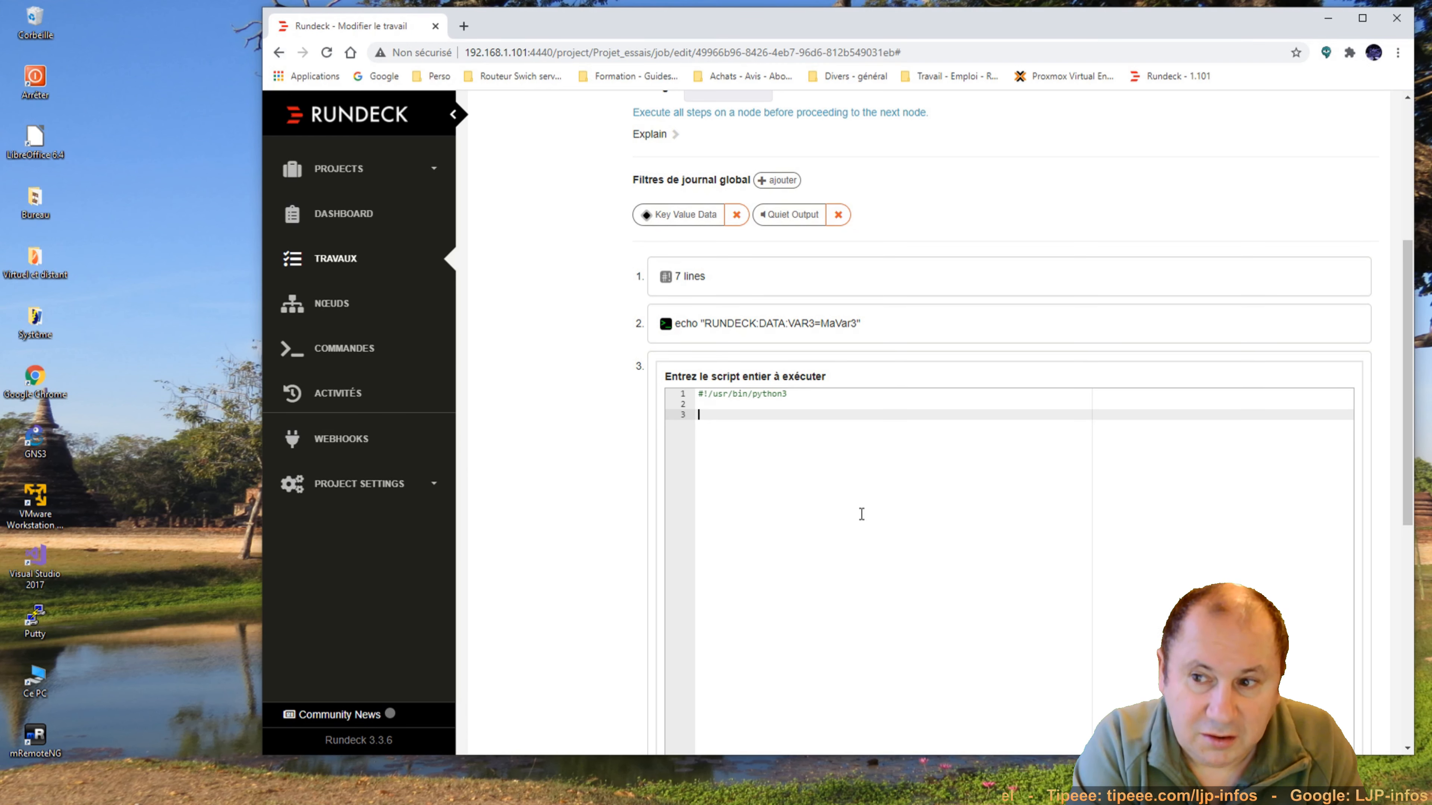
type("print")
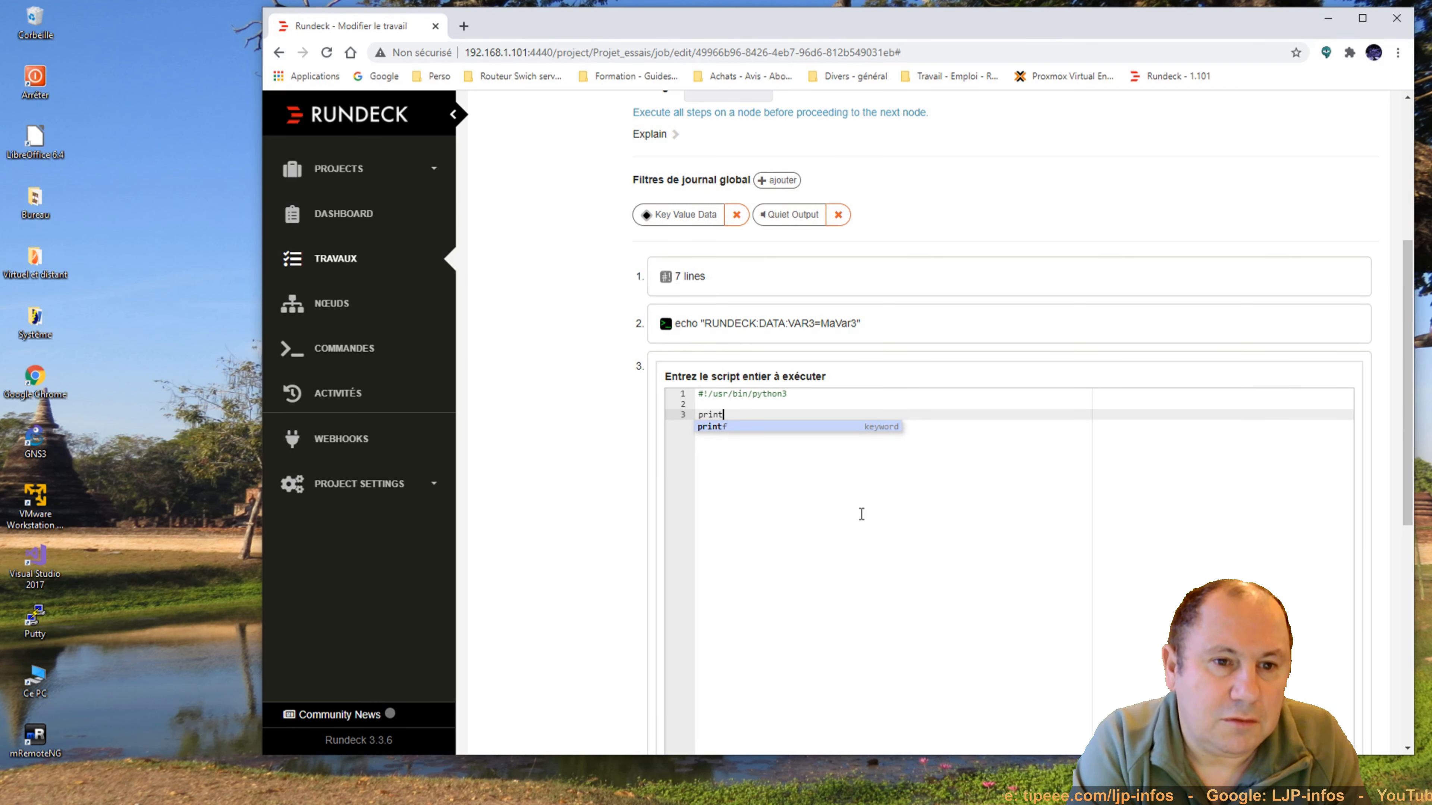
type("(")
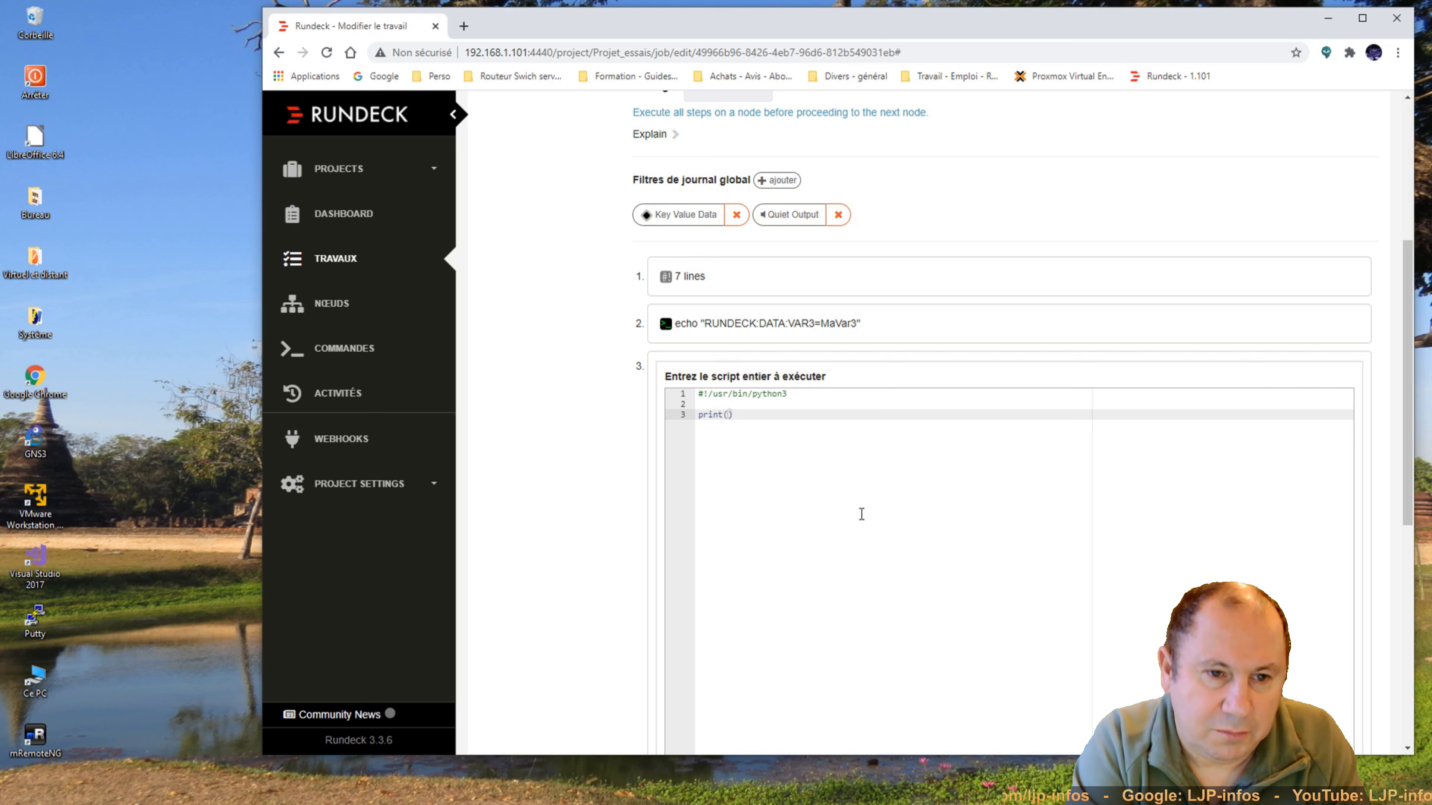
type("\"")
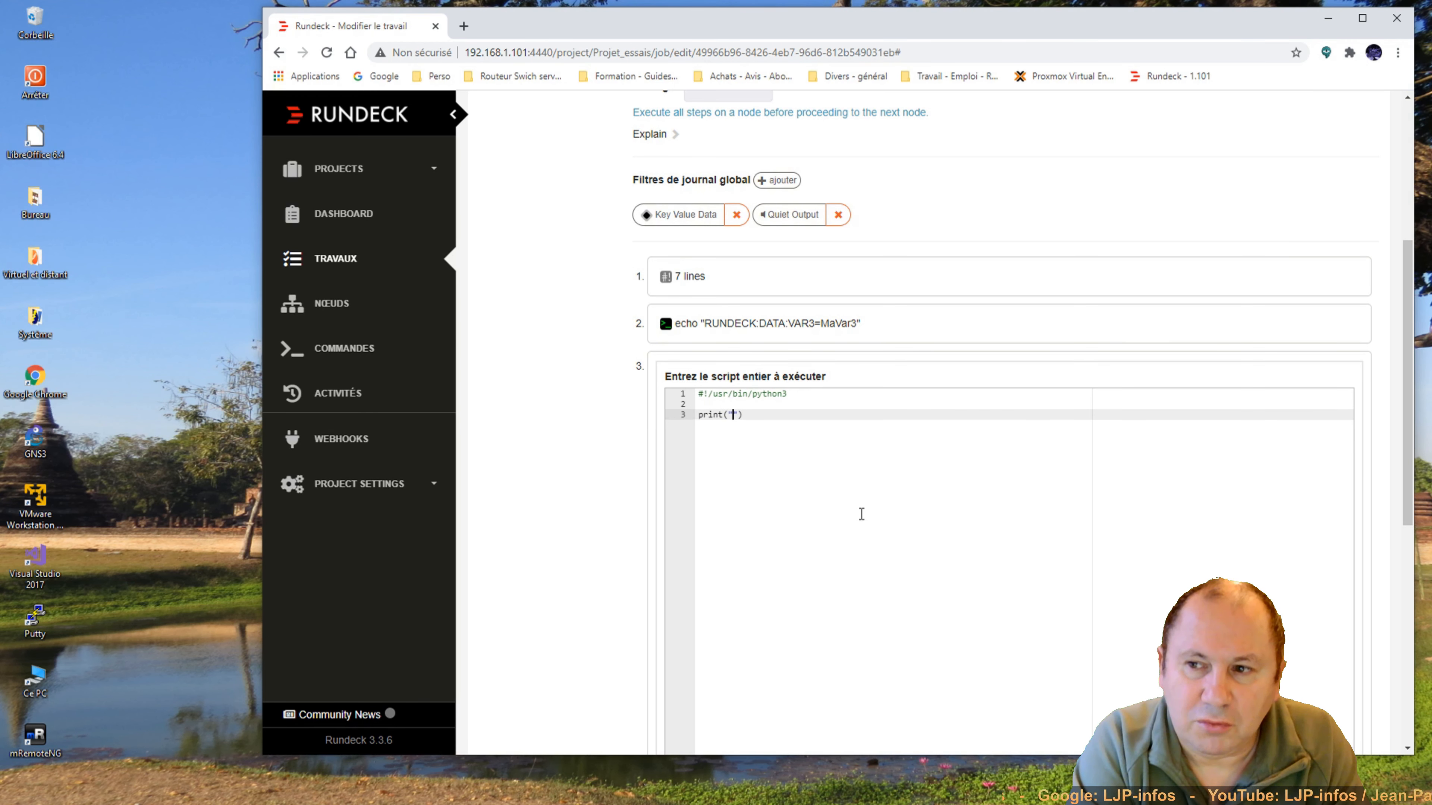
type("@data")
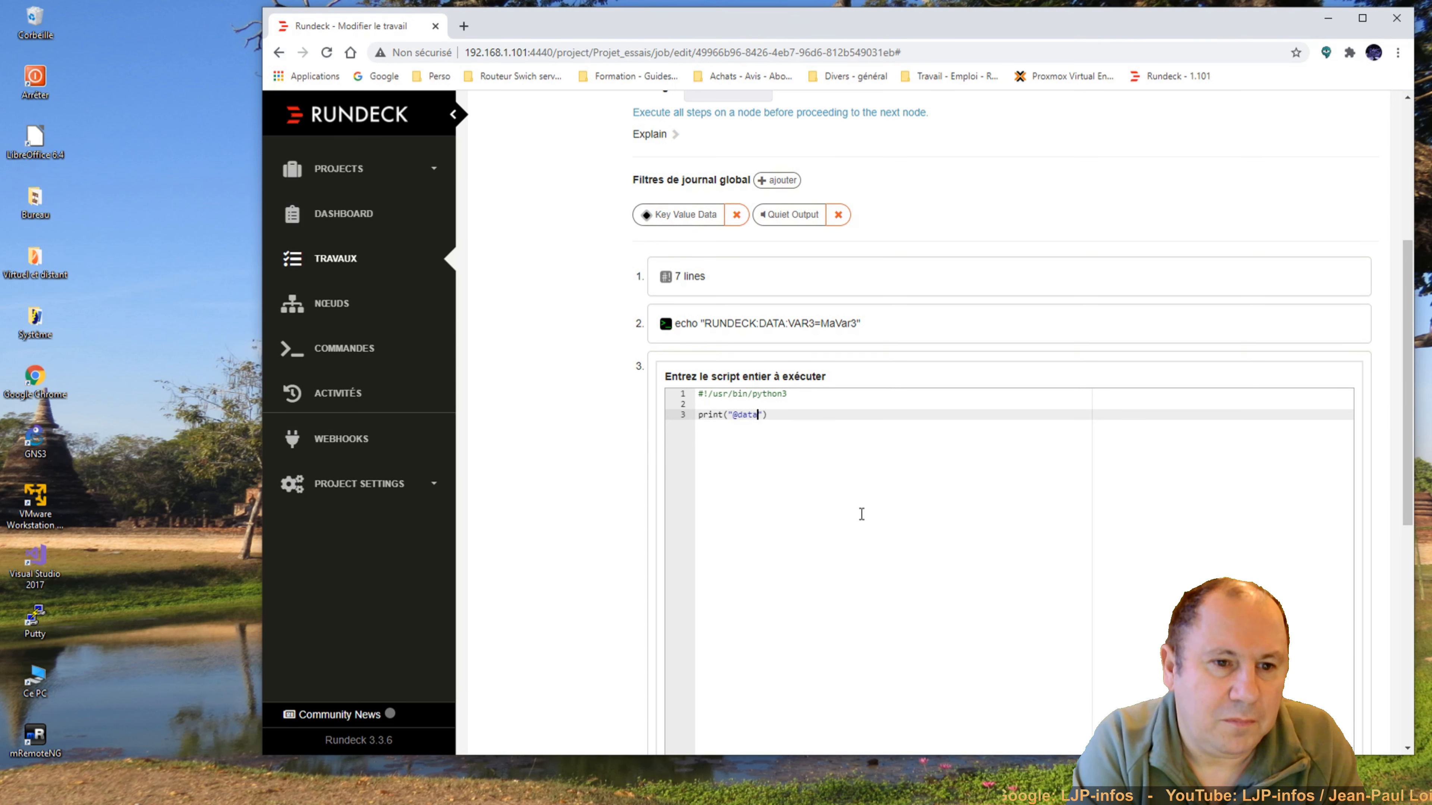
type(".VAR")
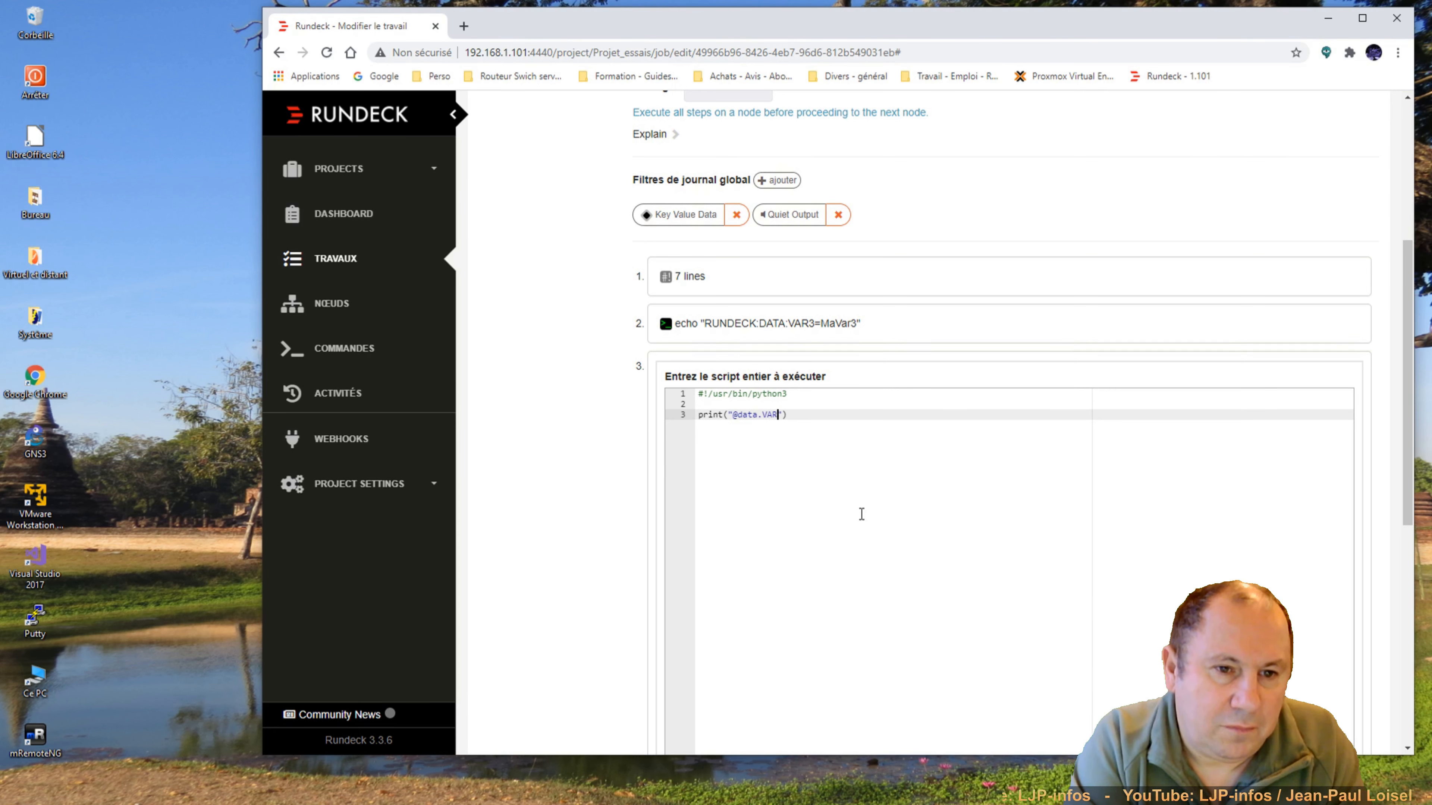
type("1@")
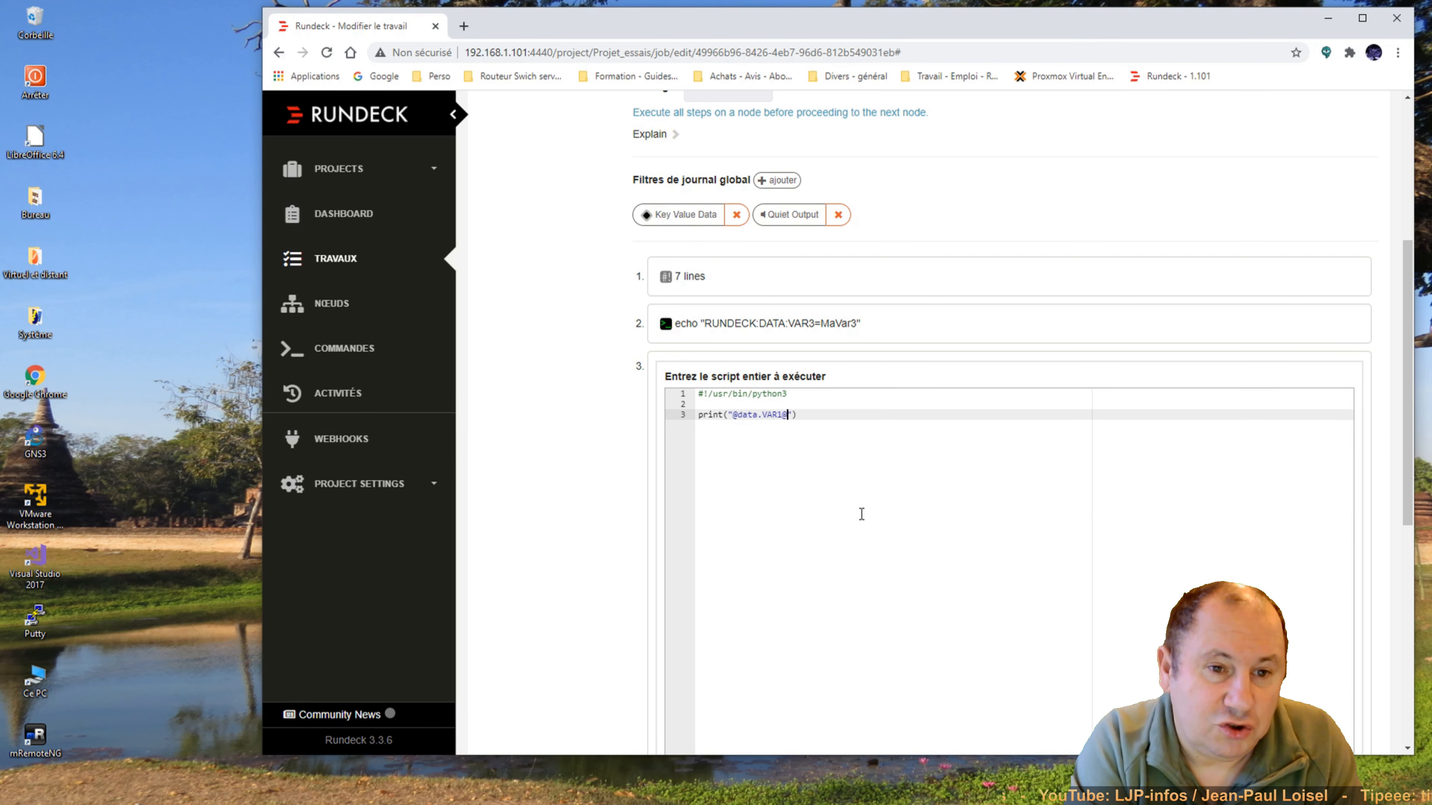
scroll(851, 513, "down", 5)
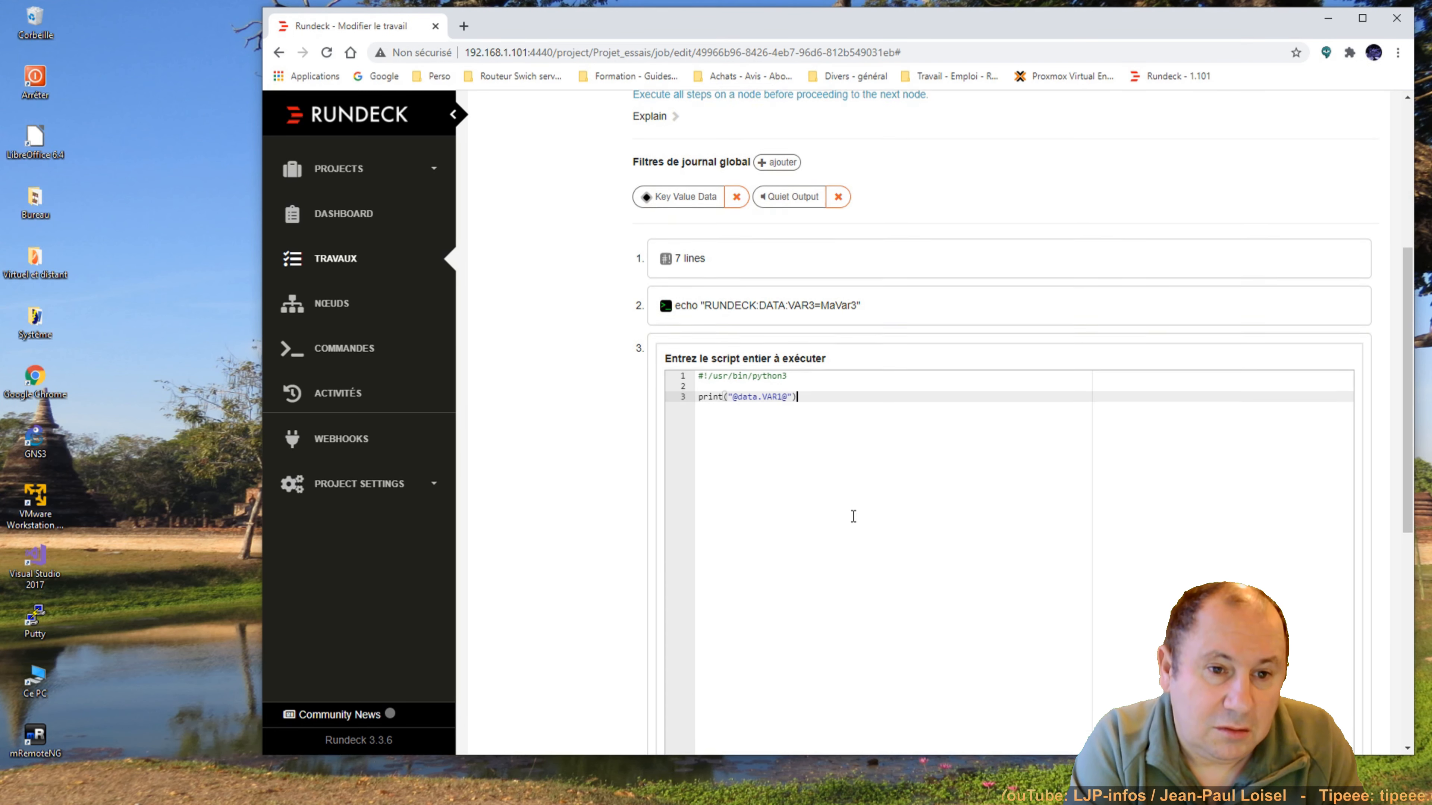
scroll(805, 555, "down", 2)
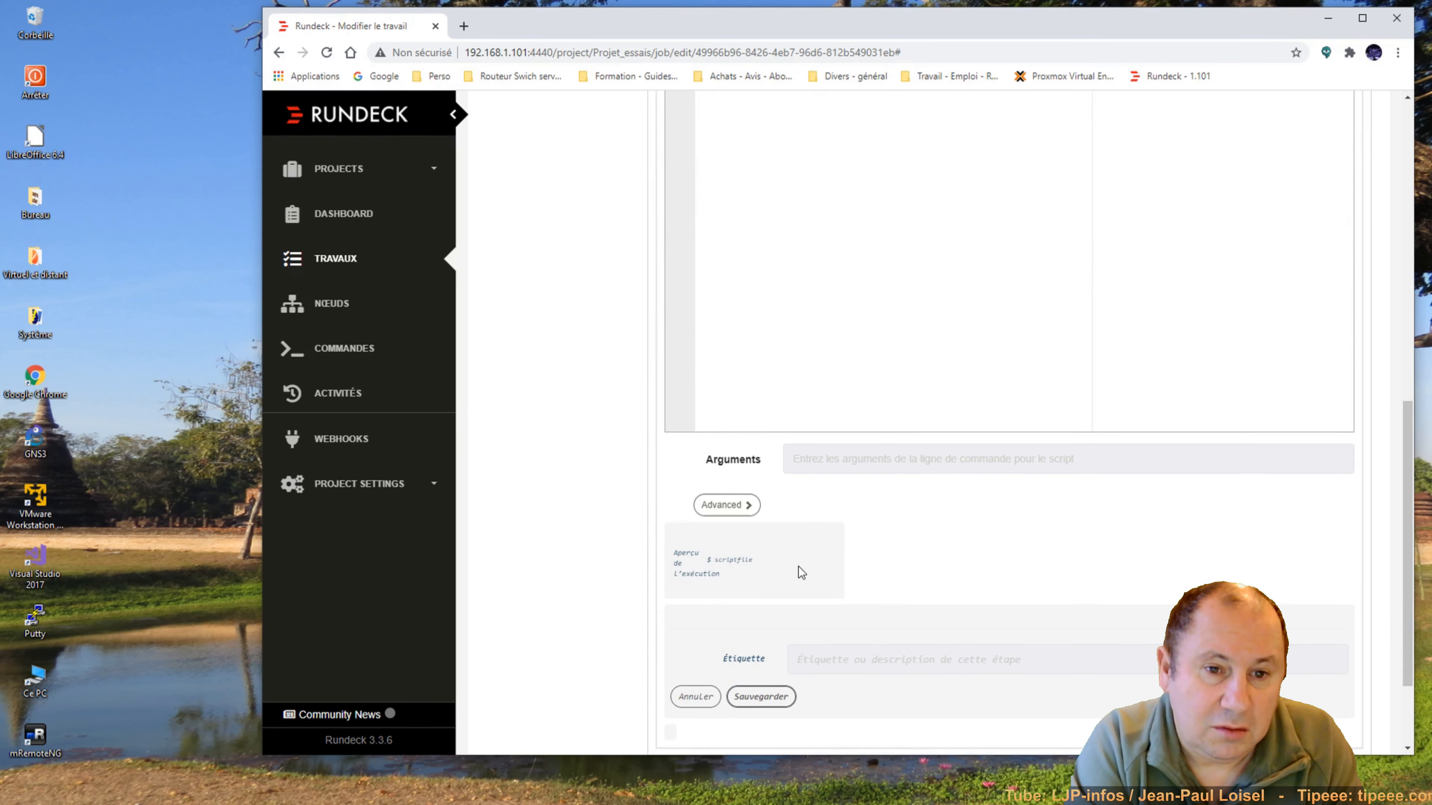
left_click(761, 695)
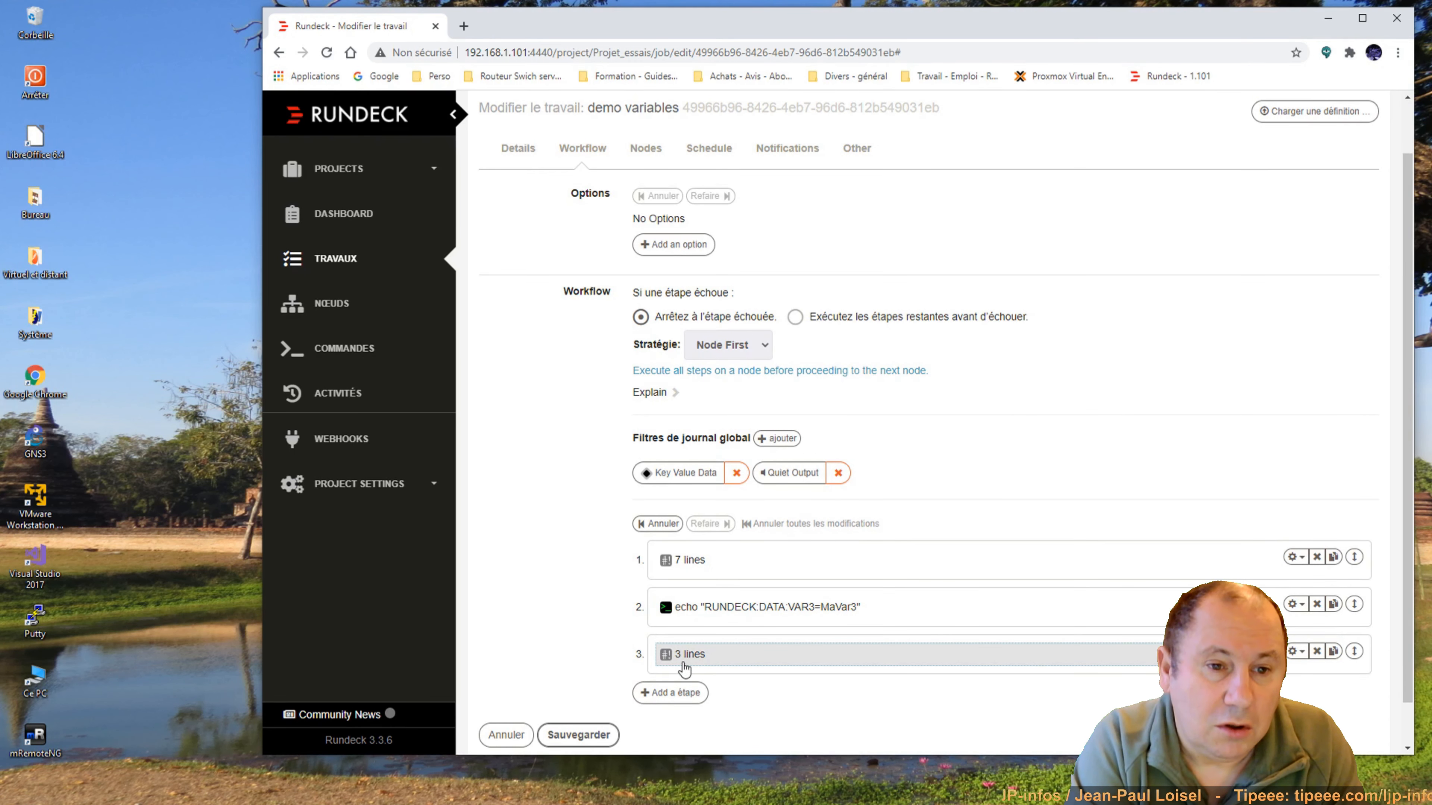
Add another inline script node step as the fourth step of the workflow.
left_click(670, 692)
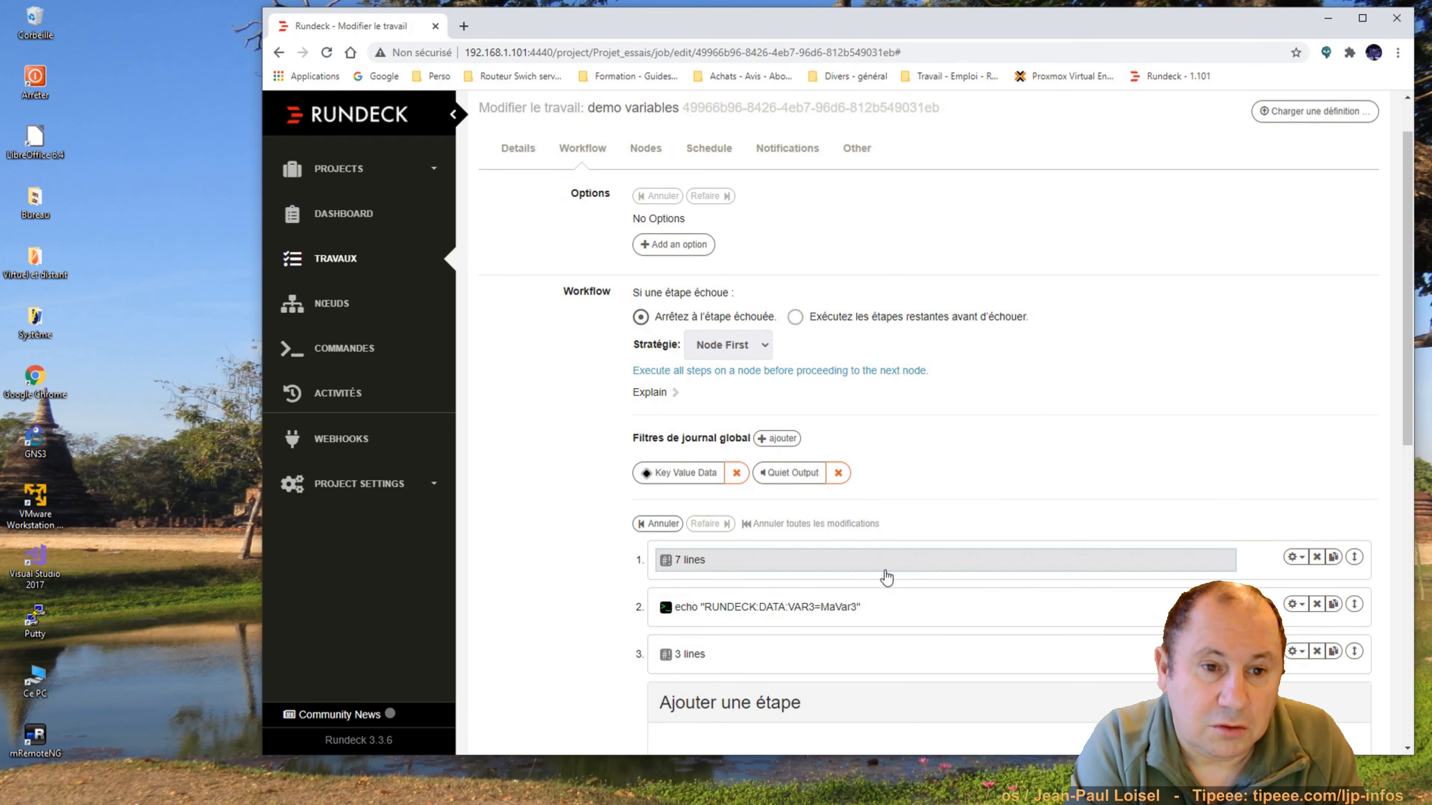
scroll(882, 580, "down", 5)
scroll(879, 574, "down", 3)
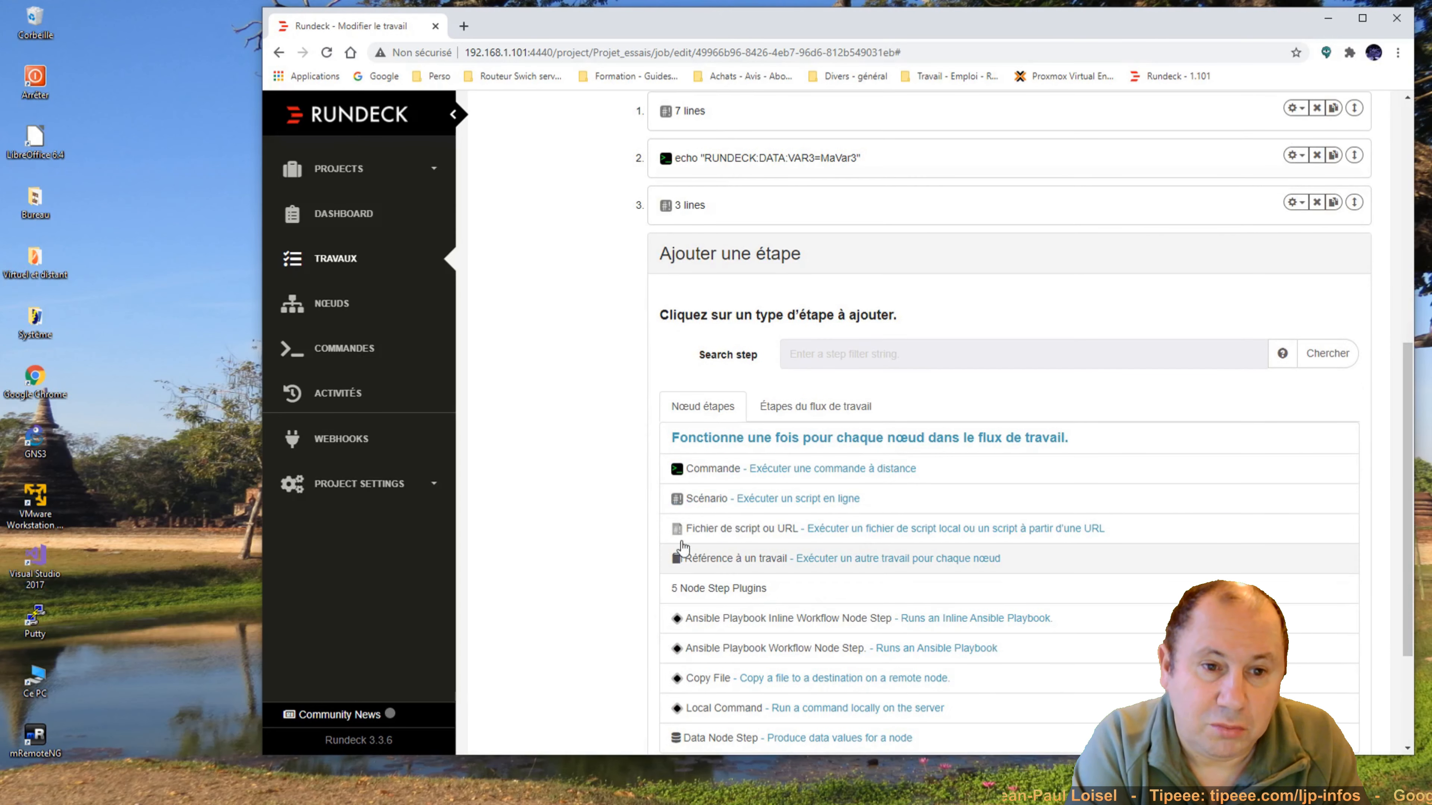
left_click(822, 499)
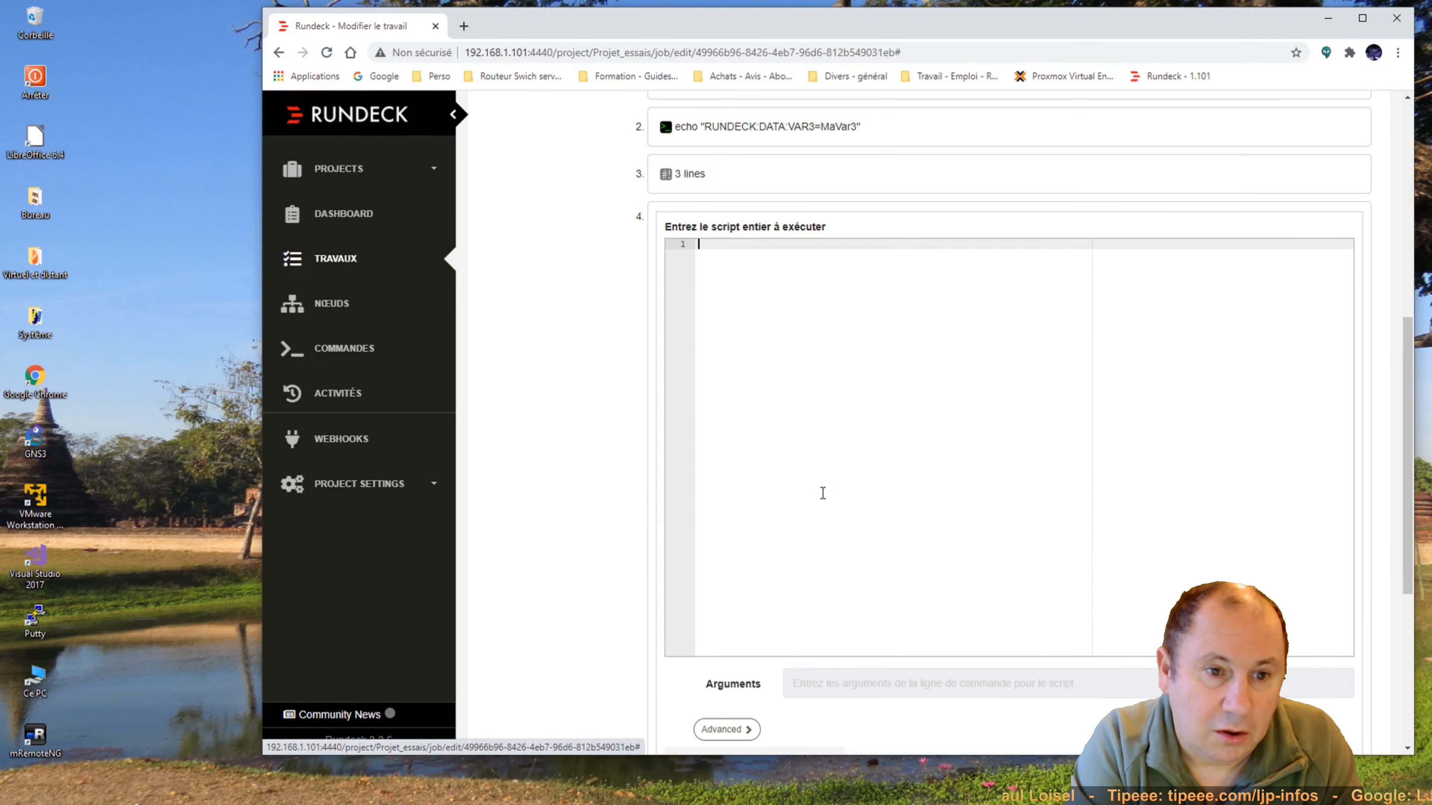
scroll(823, 493, "up", 2)
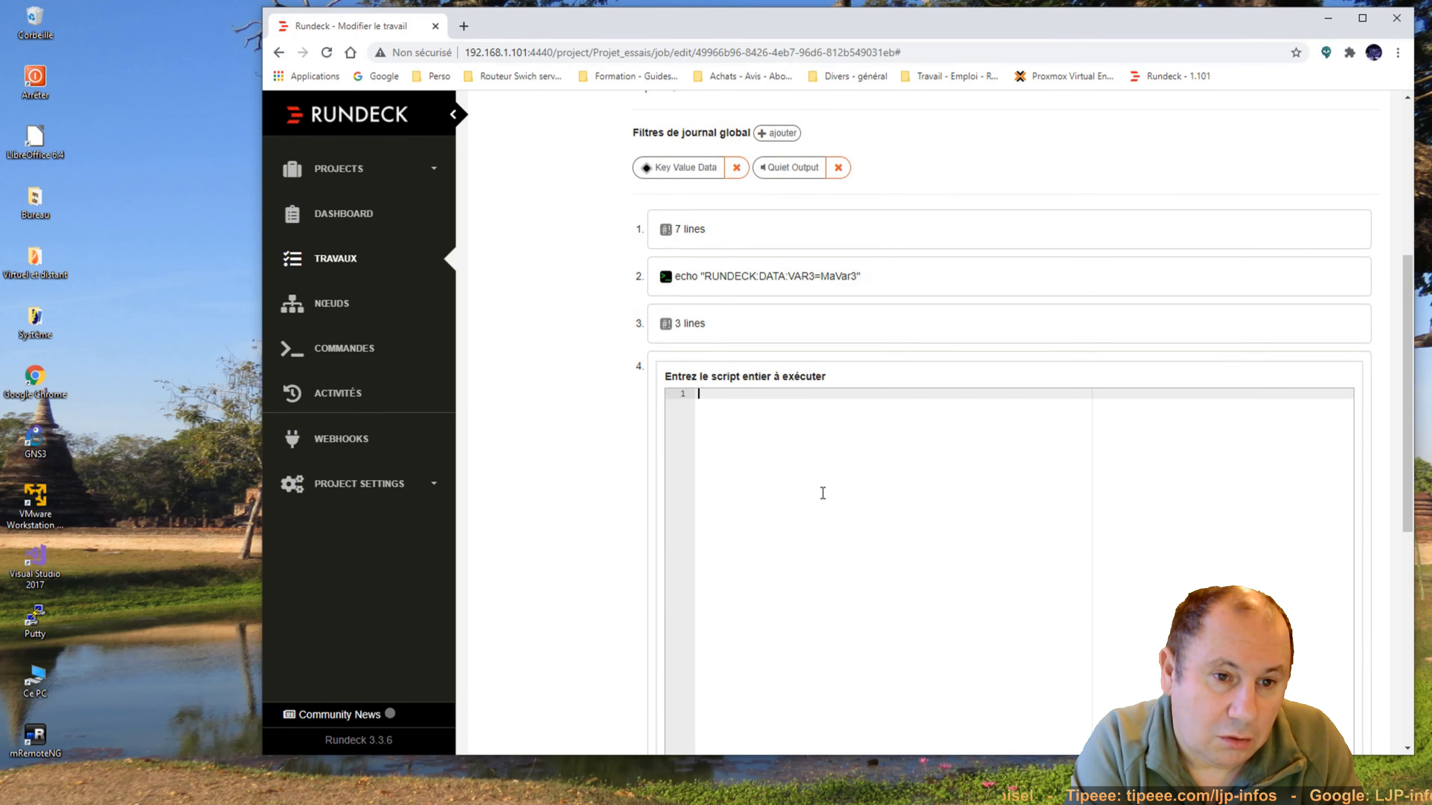
type("echo")
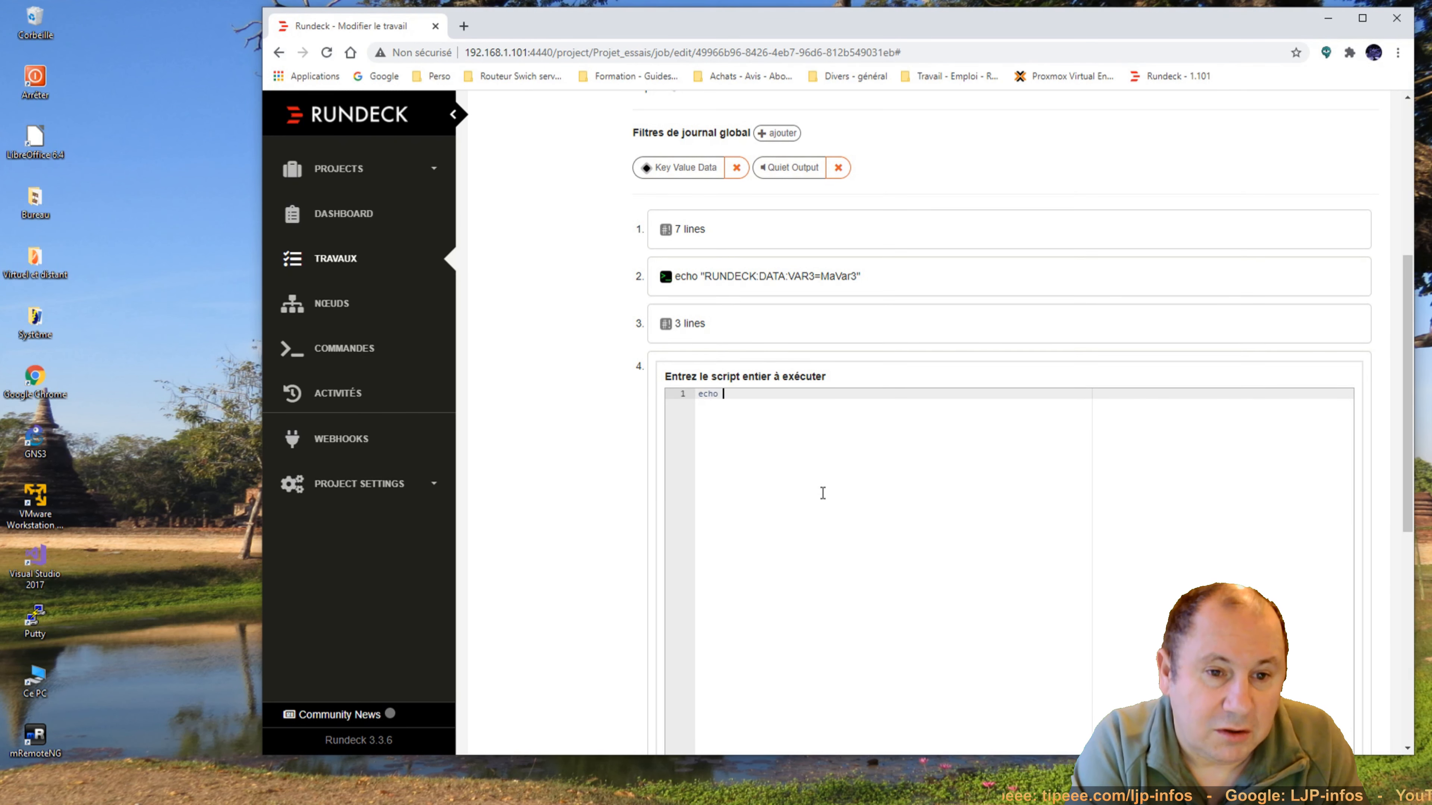
type(" \"@data")
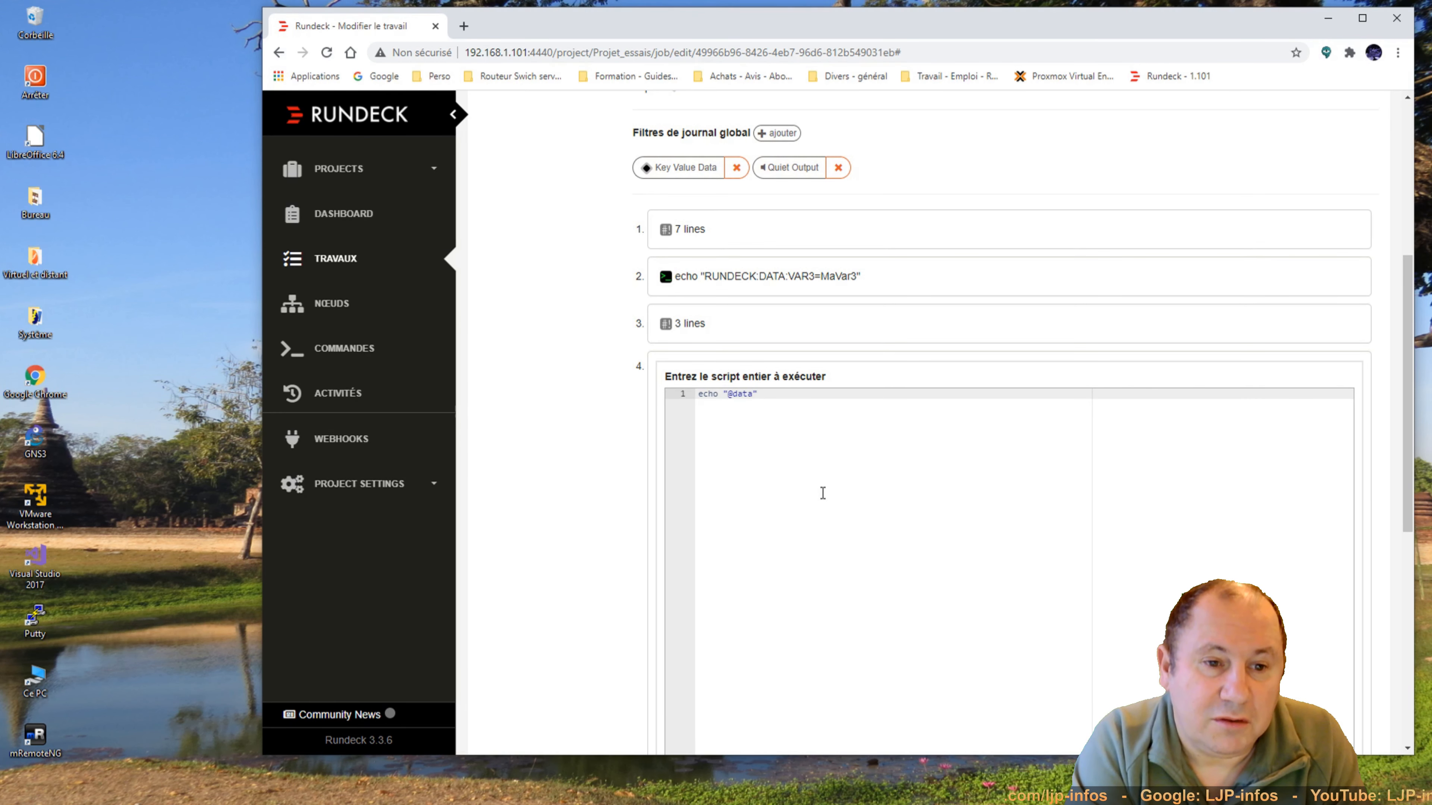
type(".VAR")
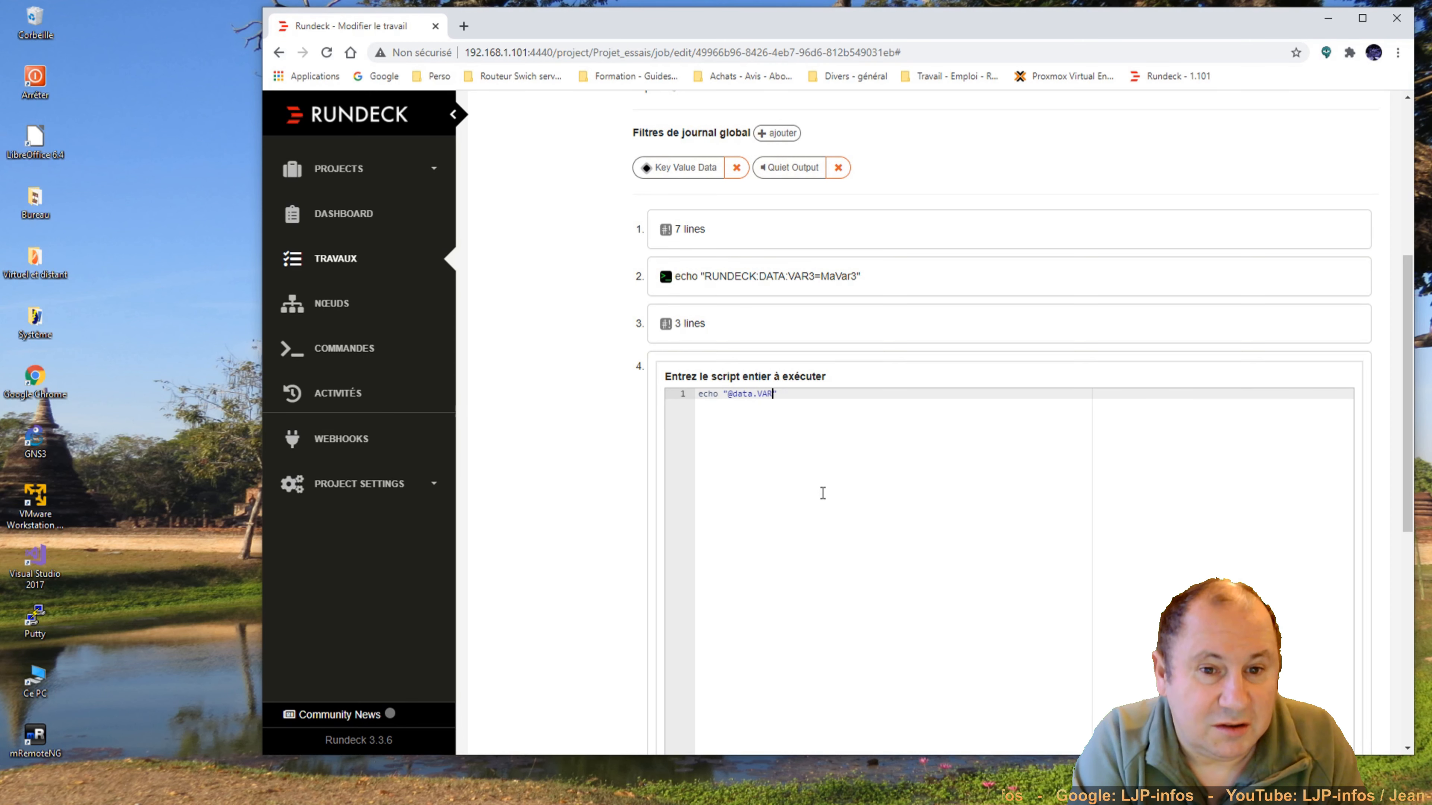
type("2")
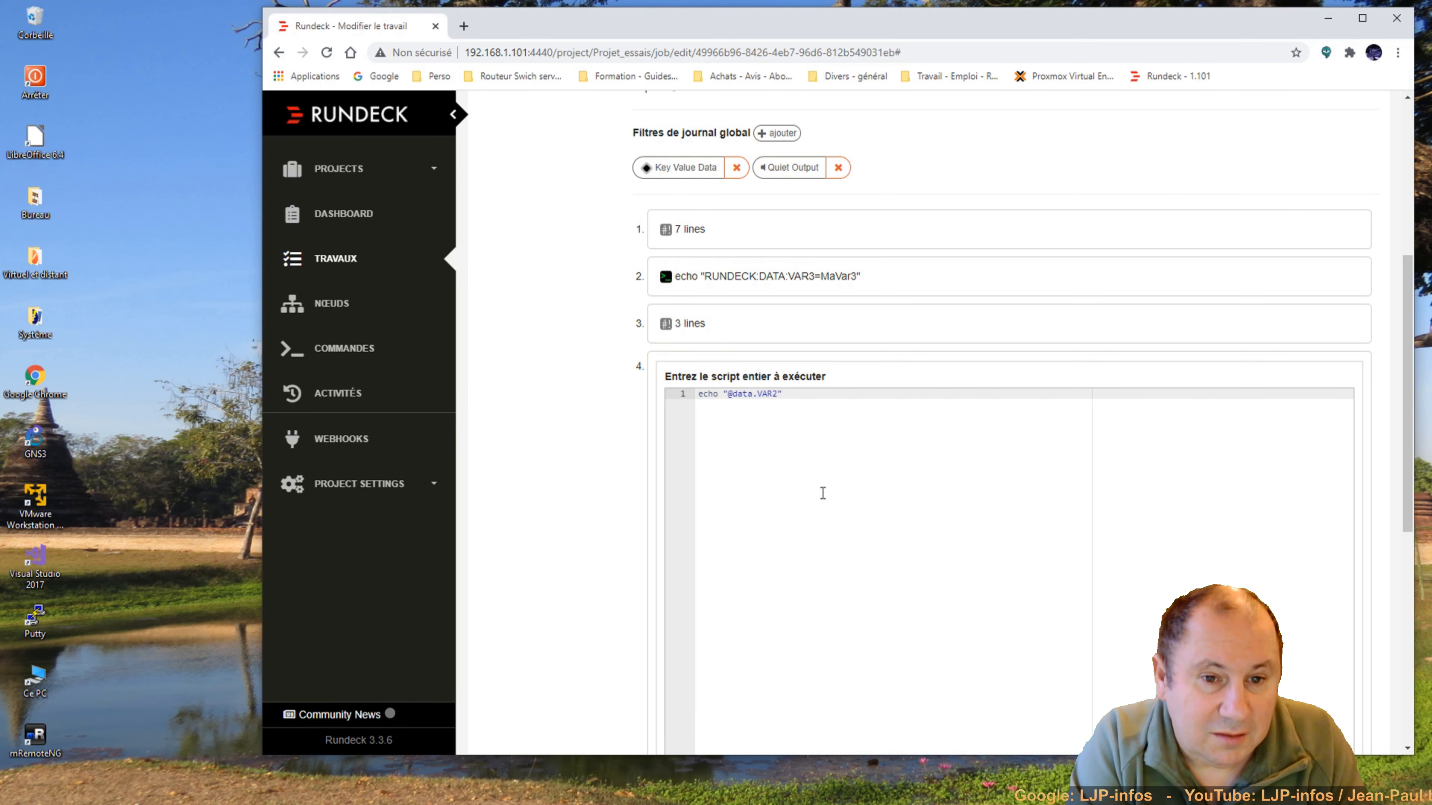
type("@")
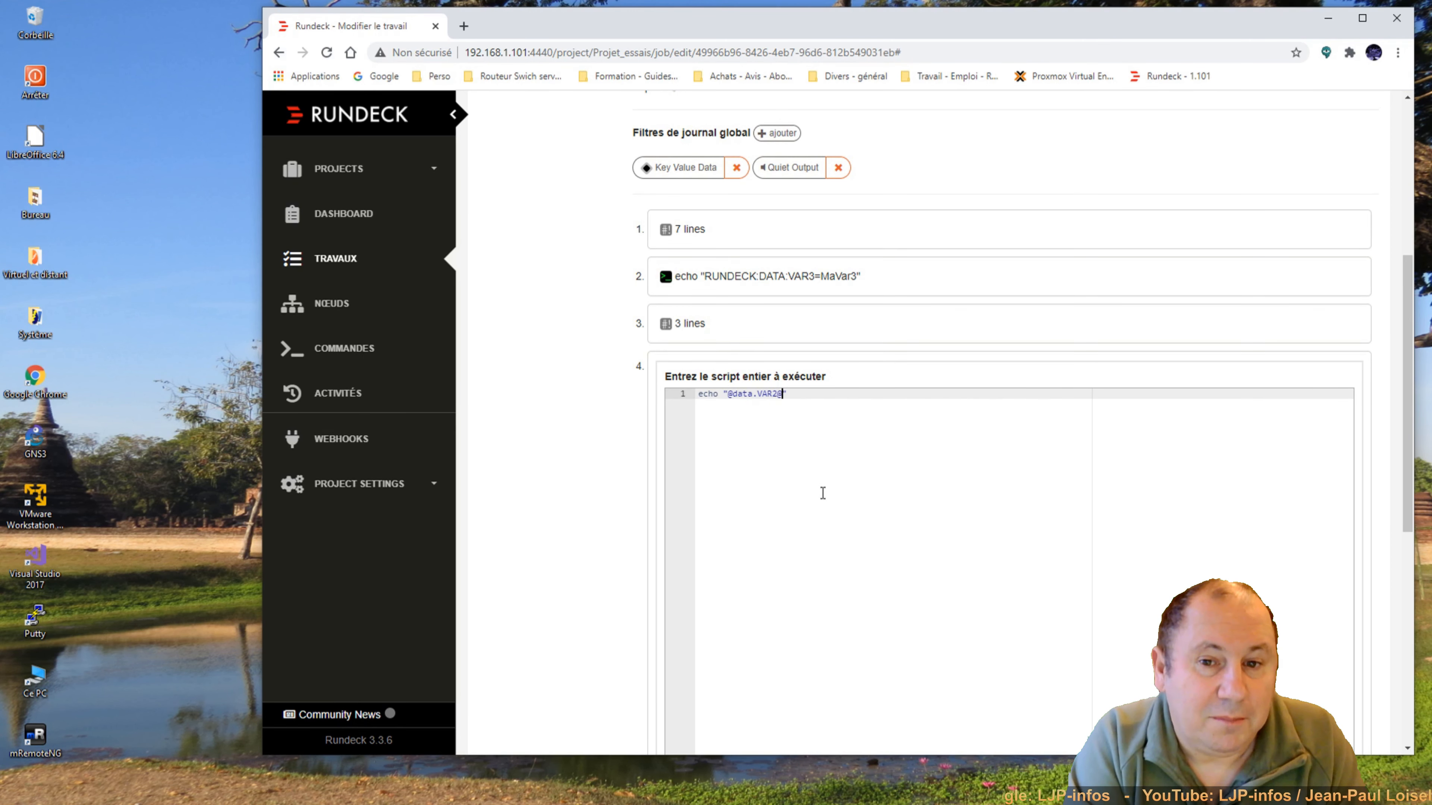
key("shift+End")
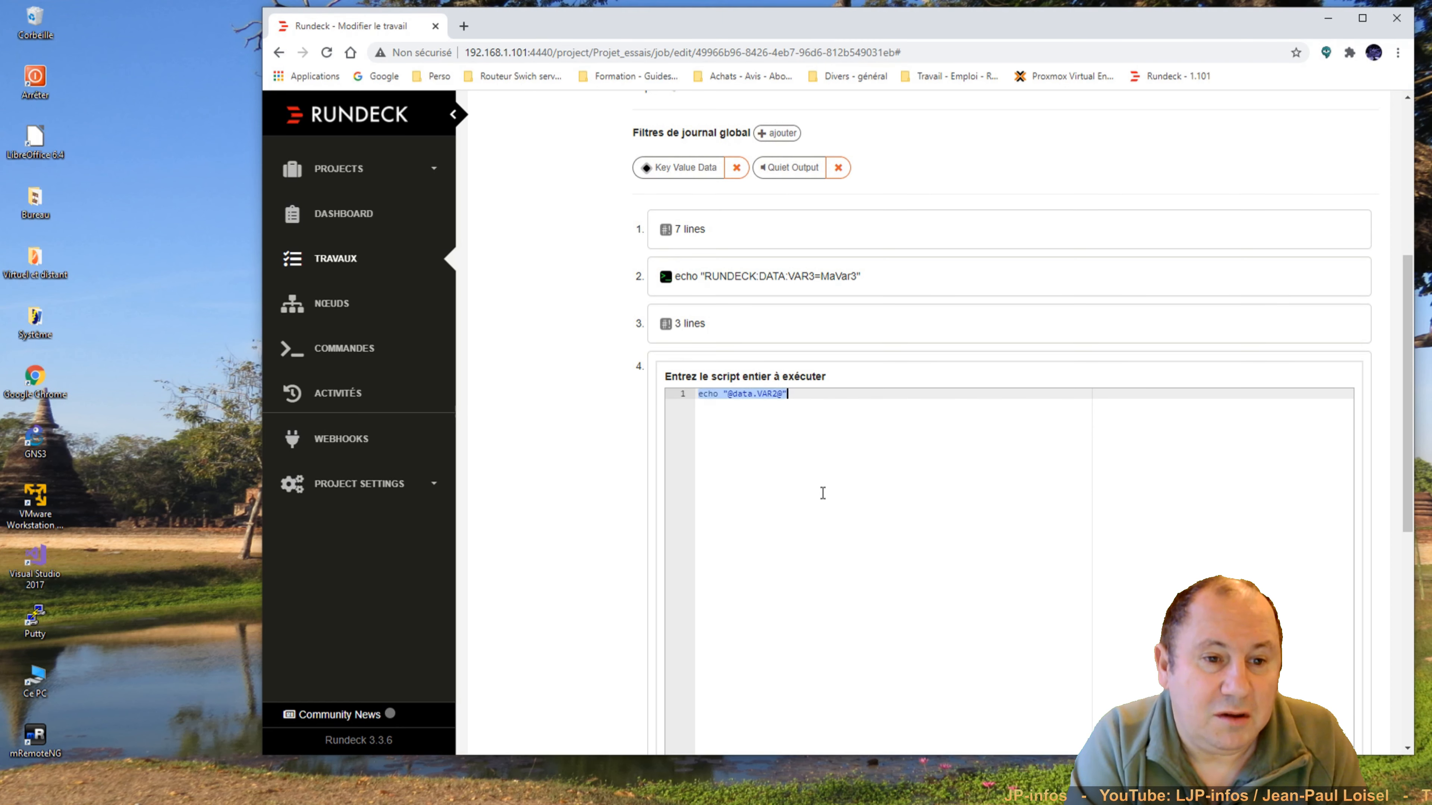
key("ctrl+c")
key("End")
key("Return")
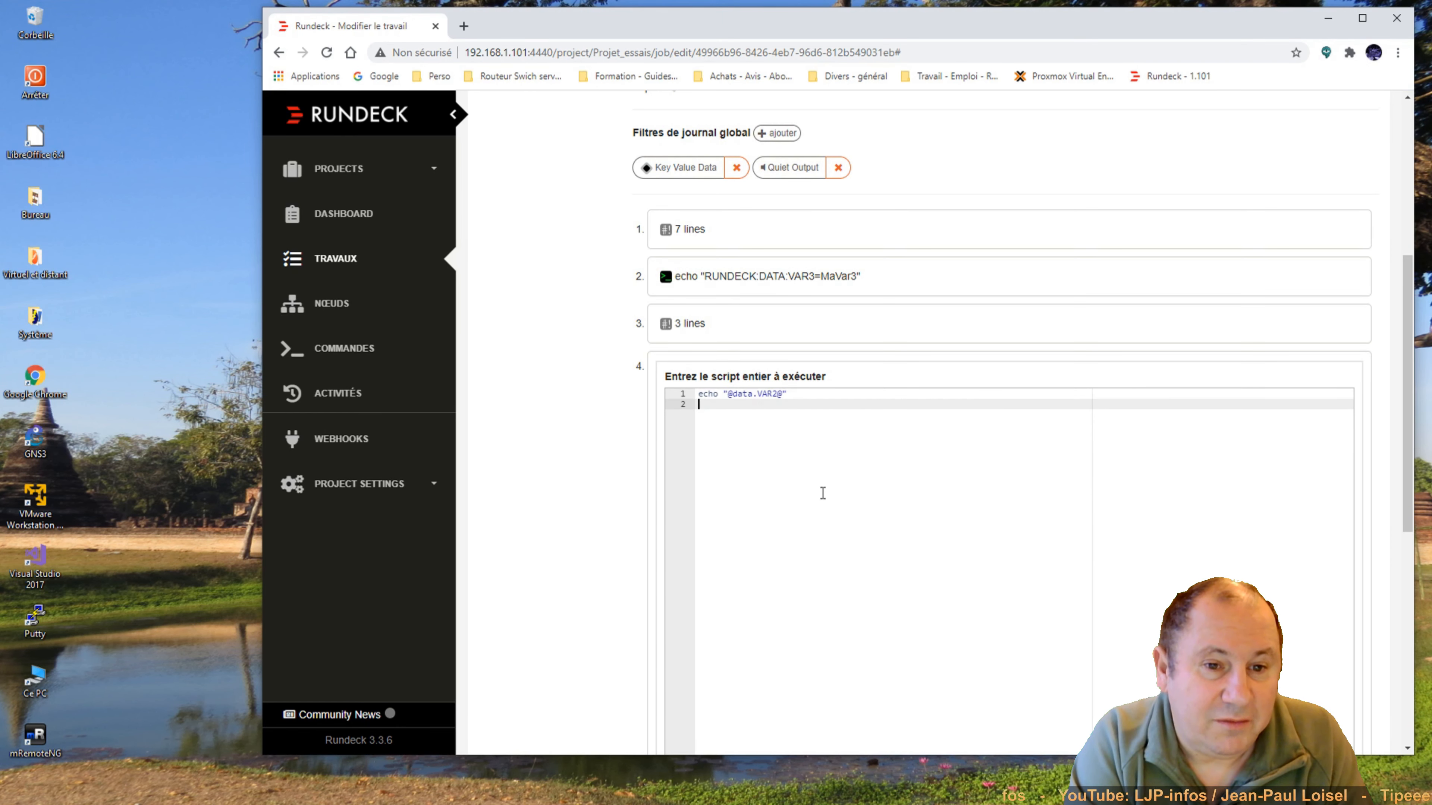
key("ctrl+v")
key("Left")
key("Left")
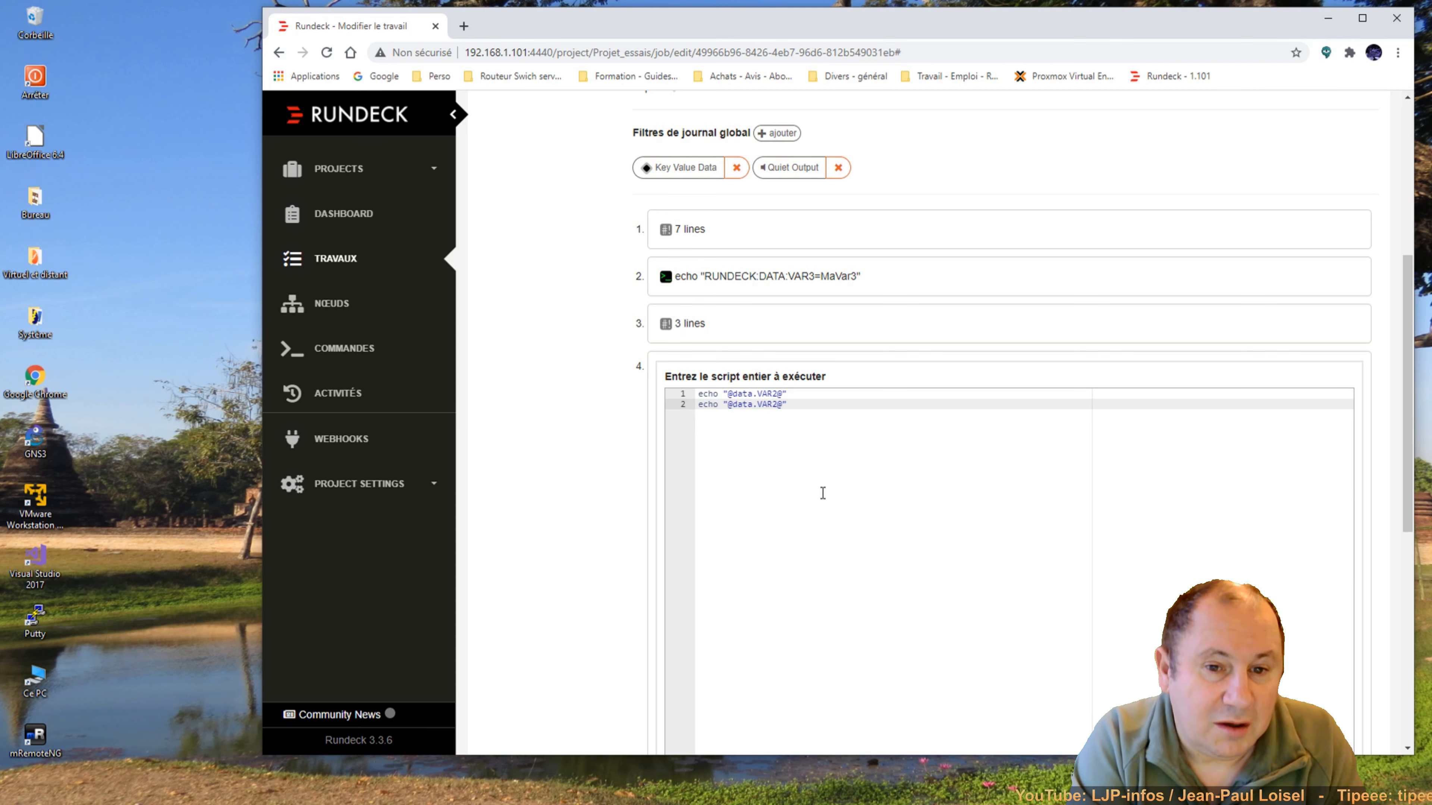
key("Left")
key("Right")
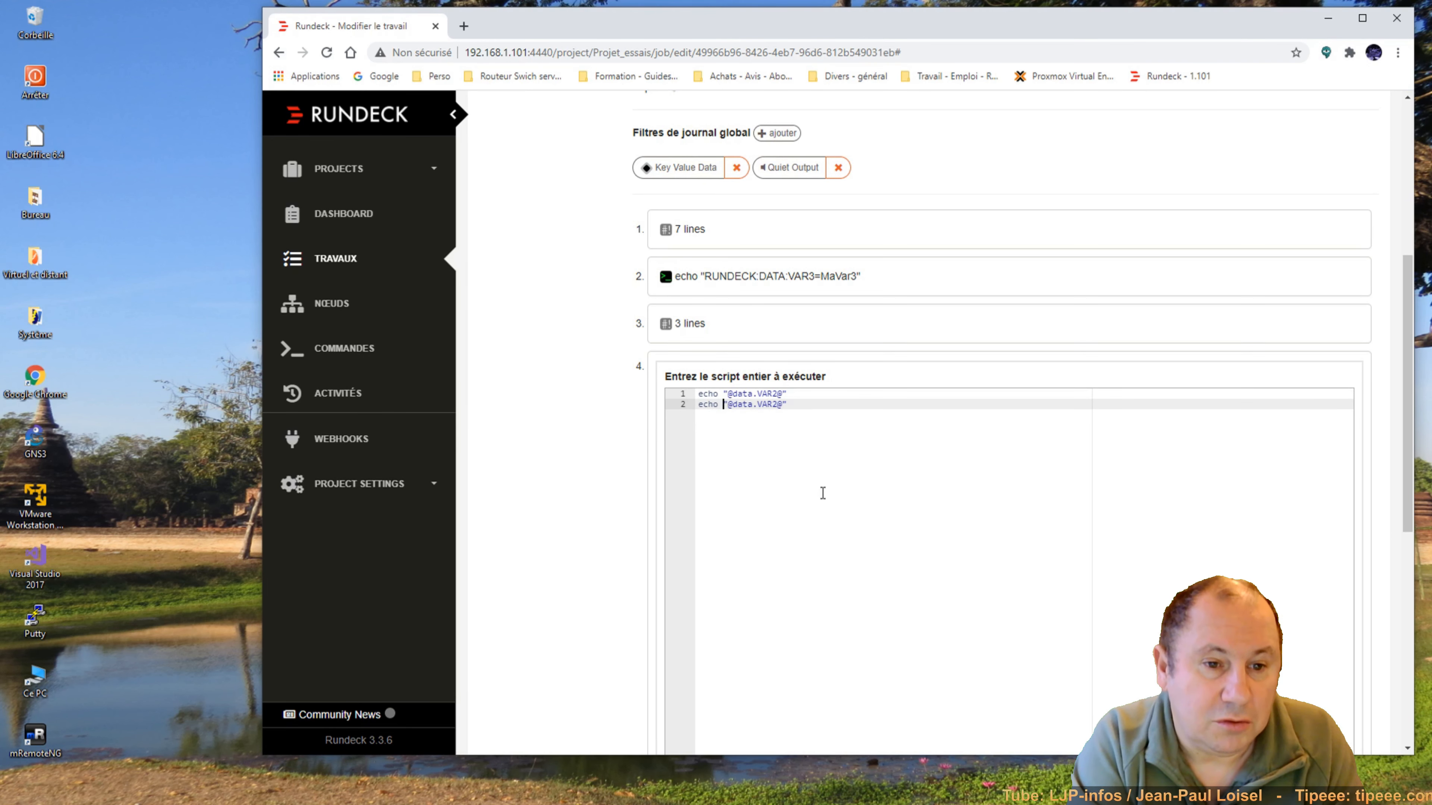
key("Delete")
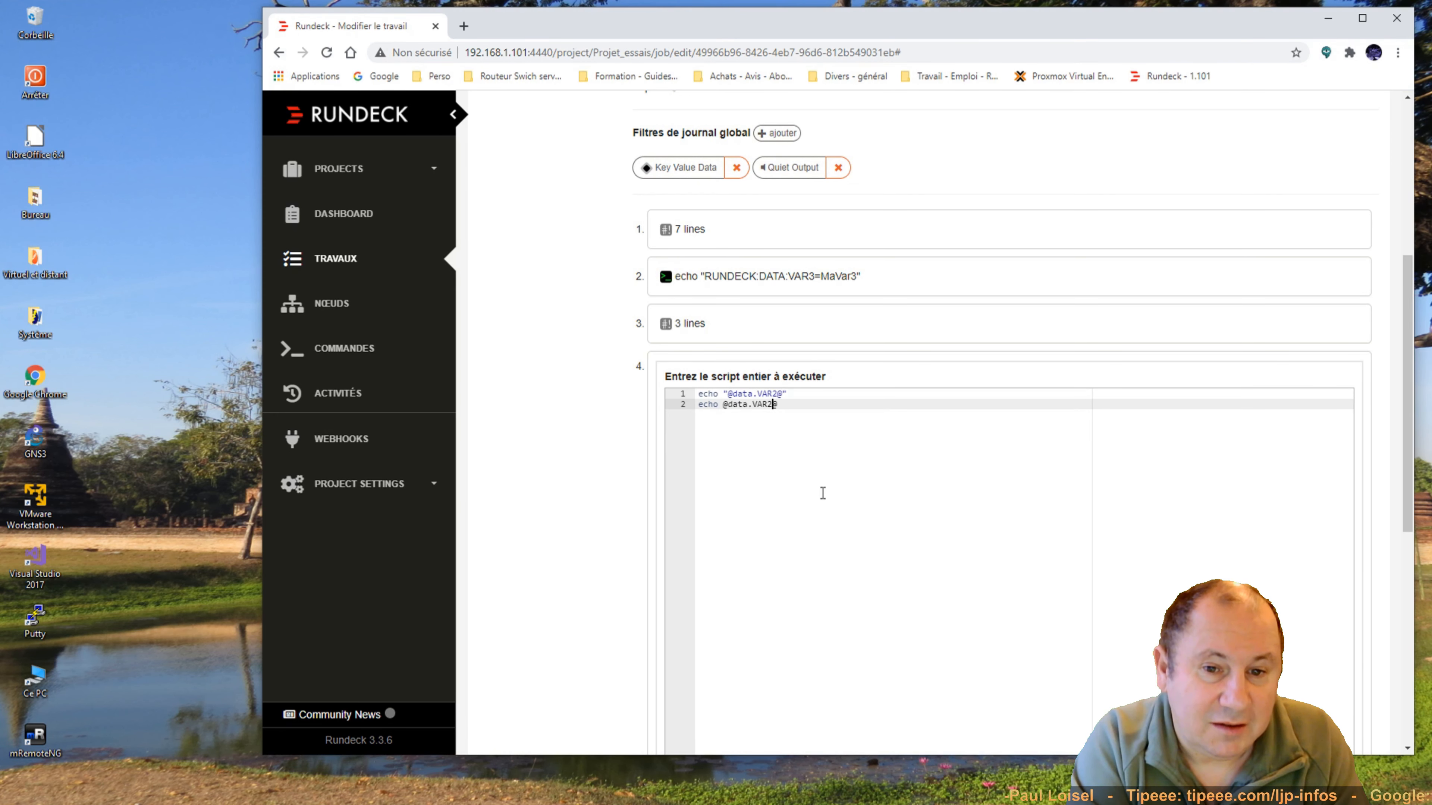
key("Up")
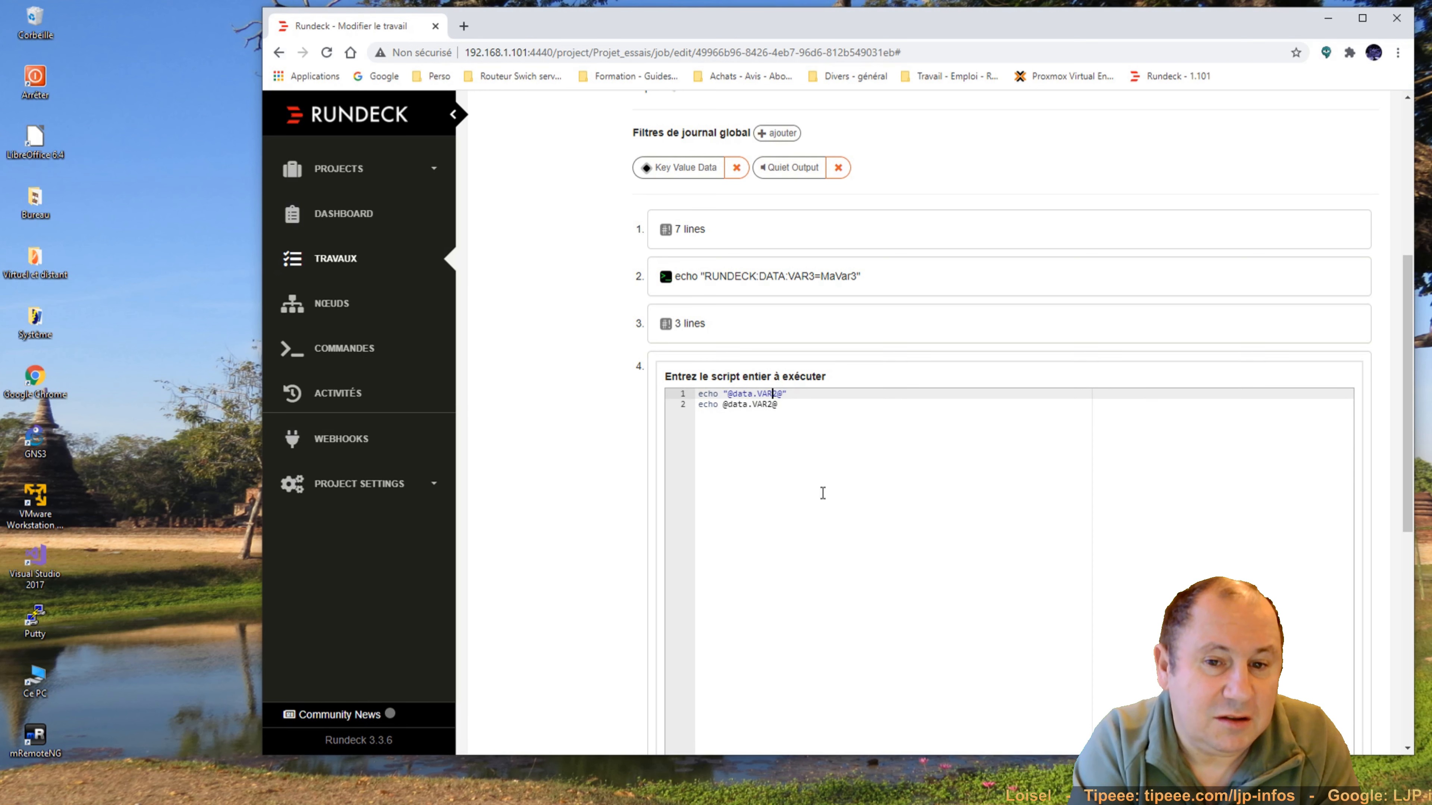
key("shift+Left")
key("shift+Left")
key("Left")
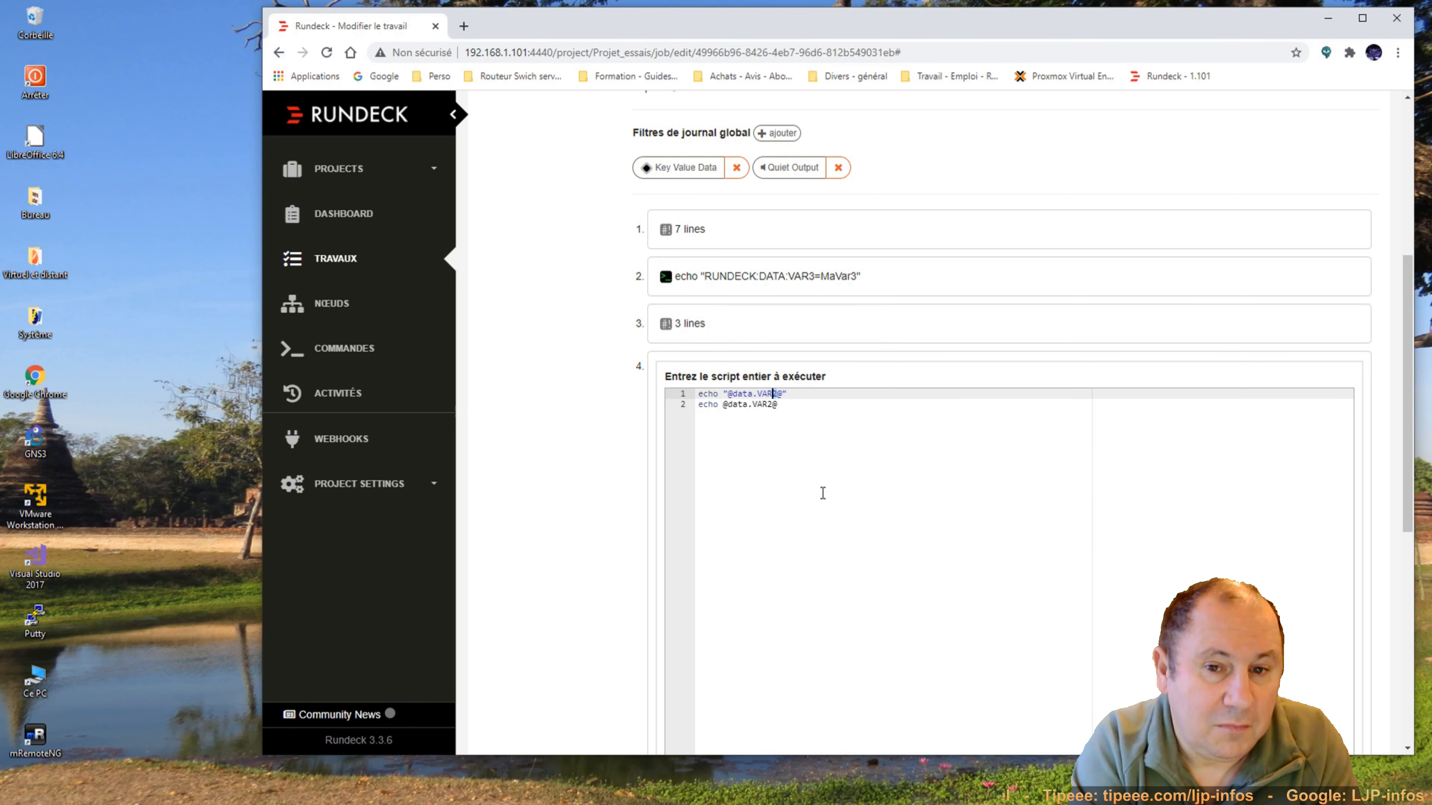
key("Delete")
type("3")
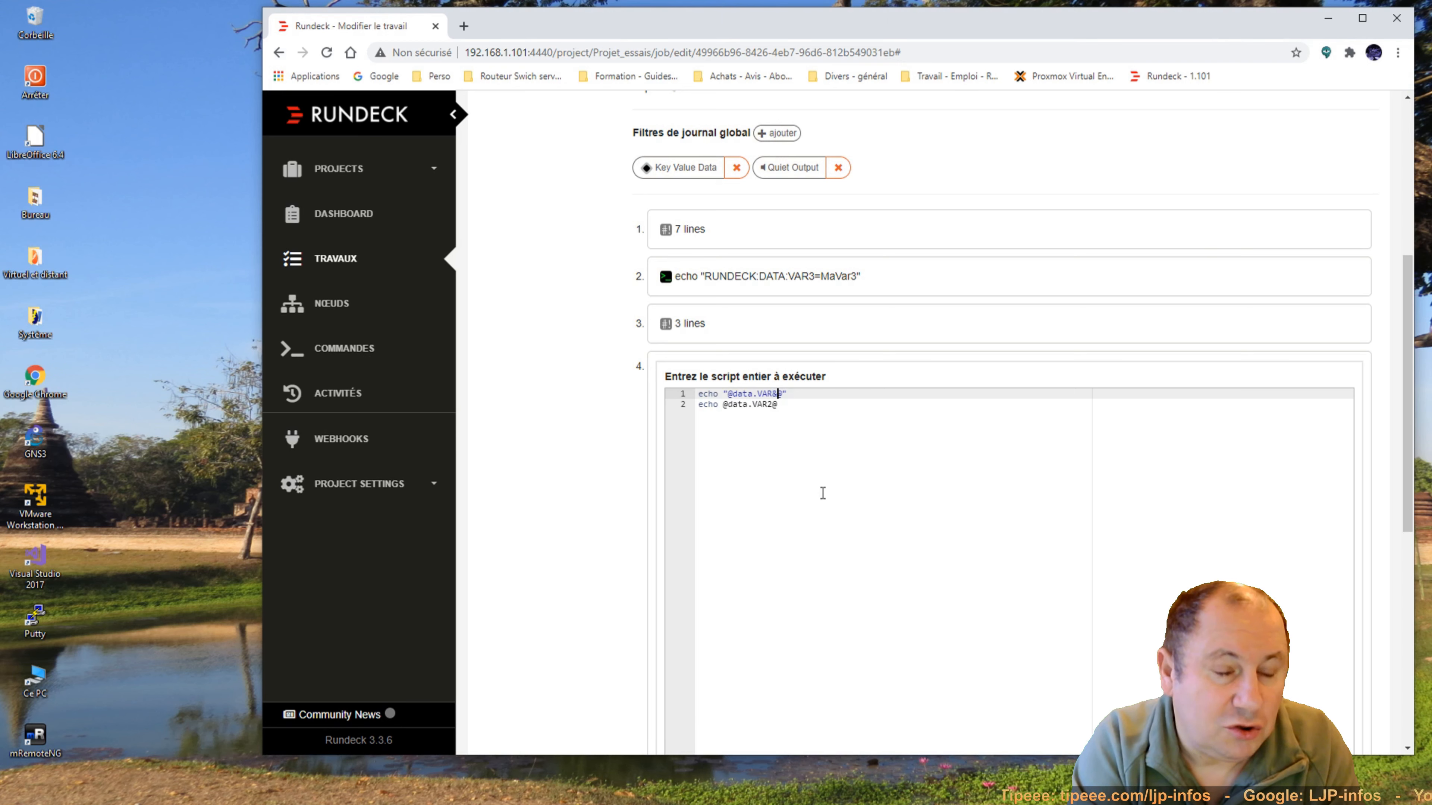
key("Down")
key("Up")
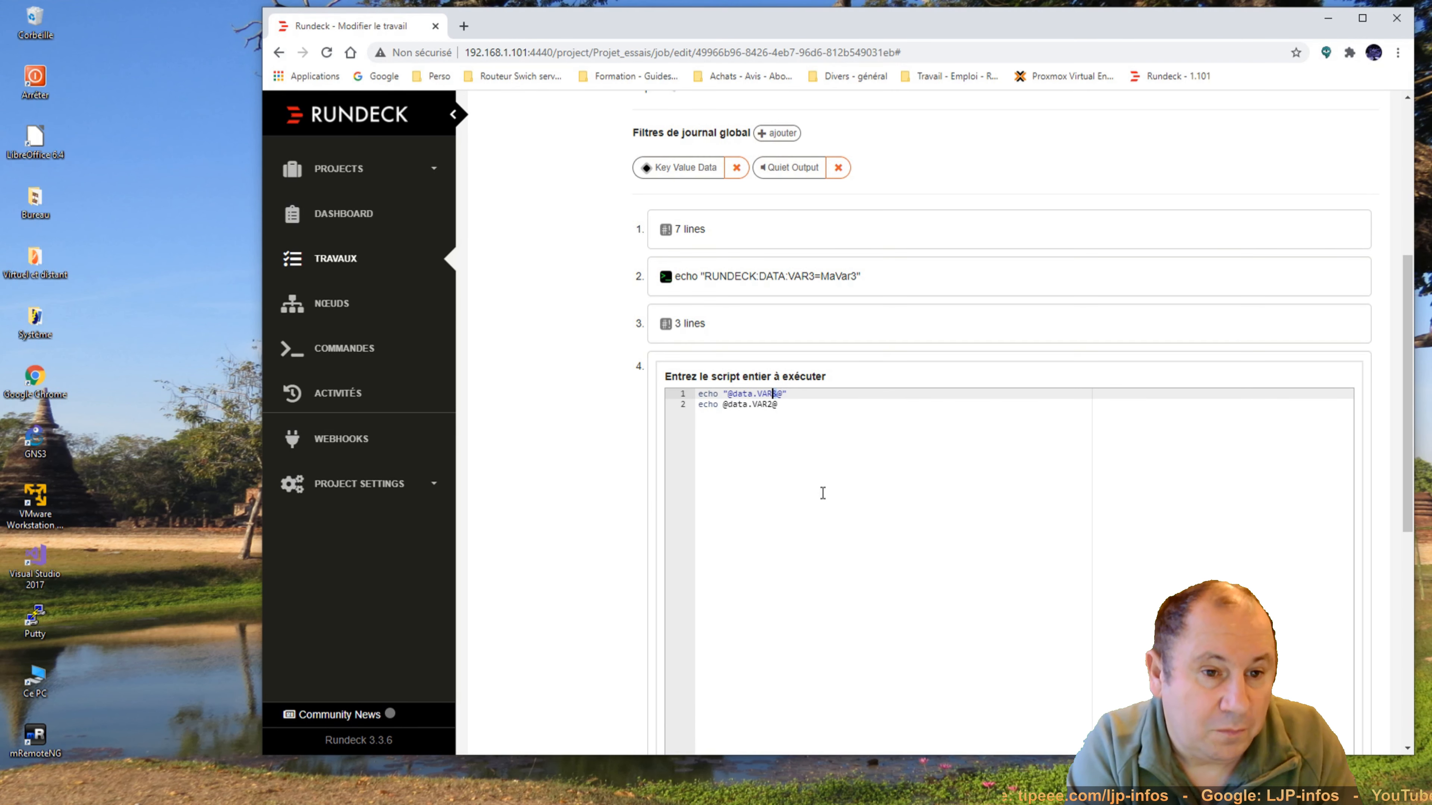
type("1")
key("Down")
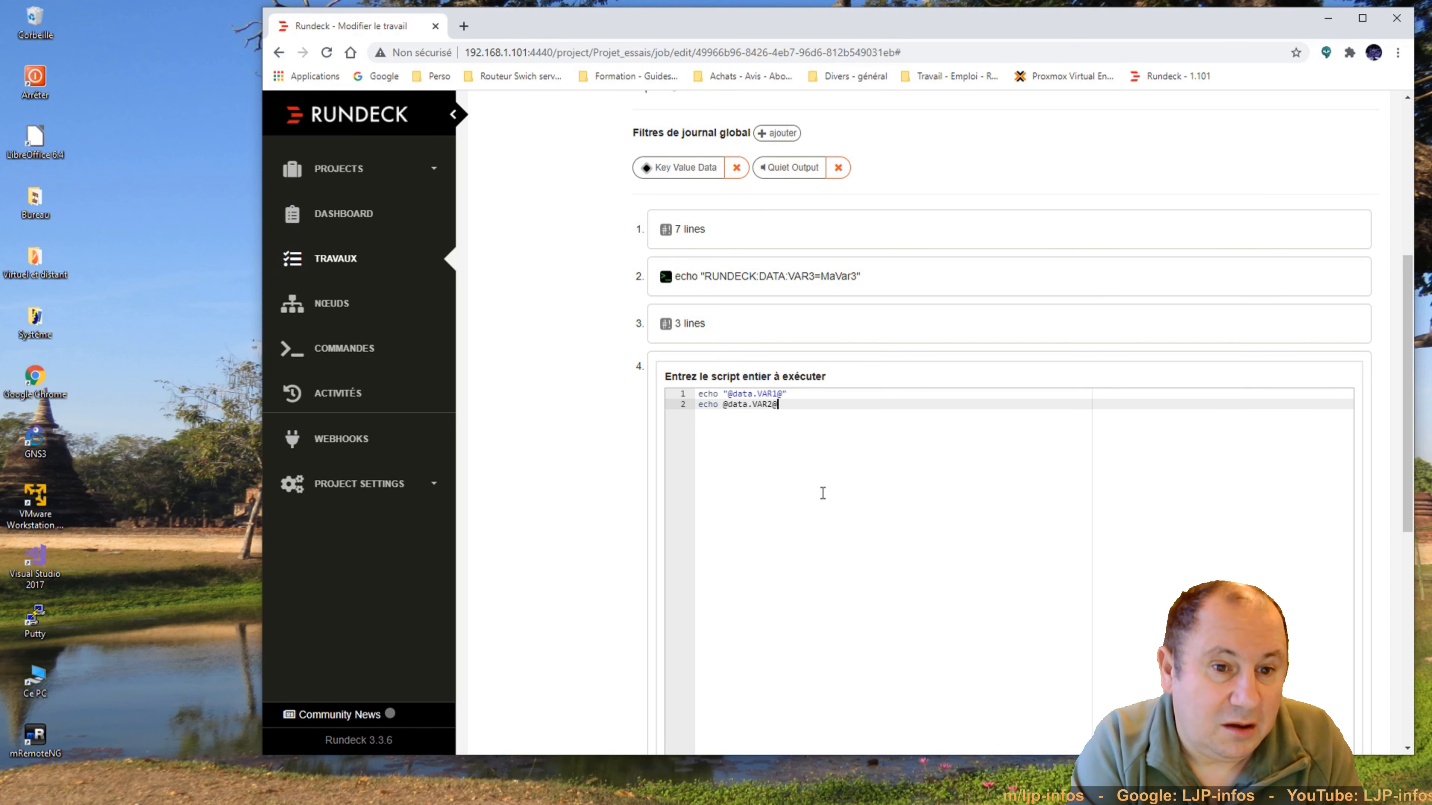
Save the fourth script step and the demo variables job, and run the job.
scroll(823, 493, "down", 3)
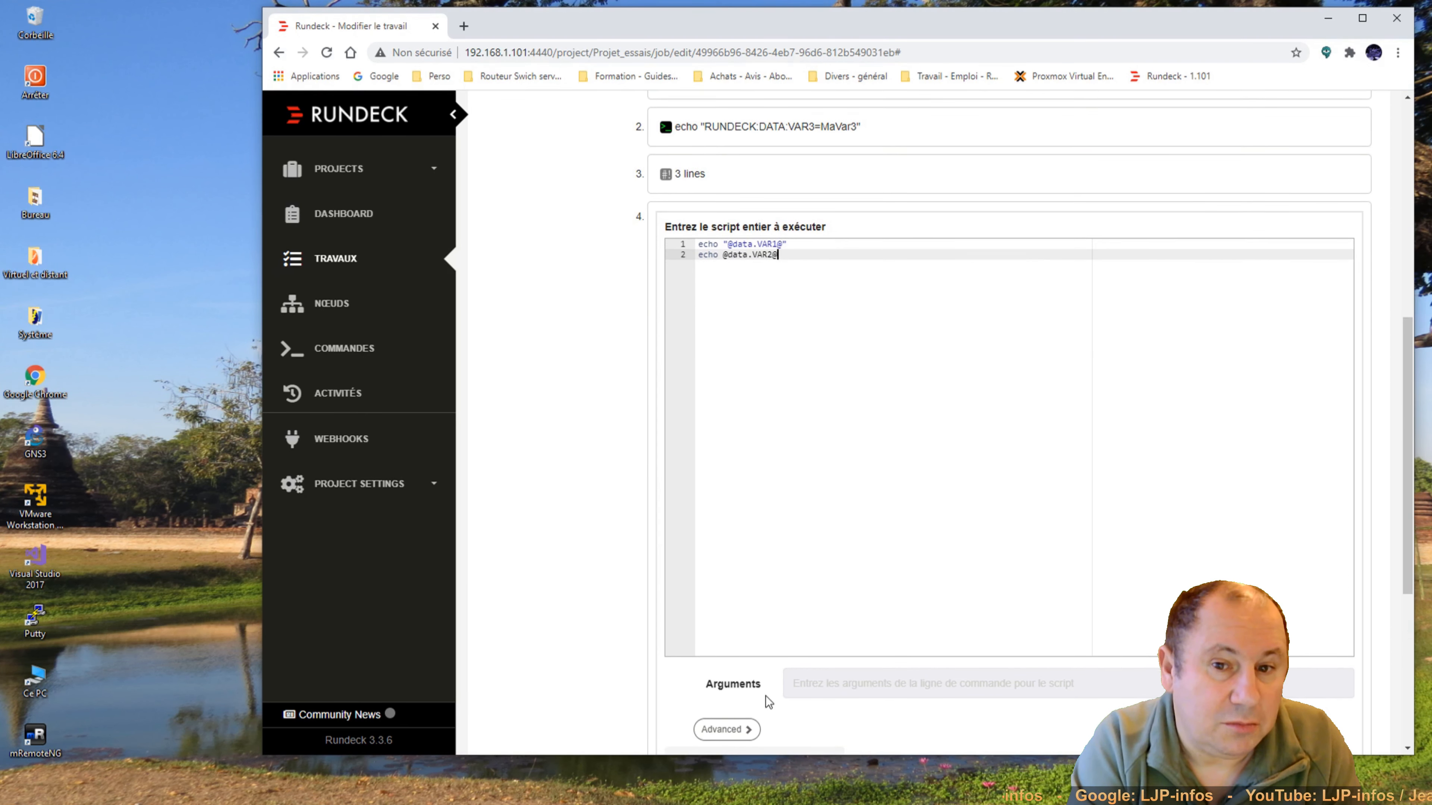
scroll(765, 696, "down", 5)
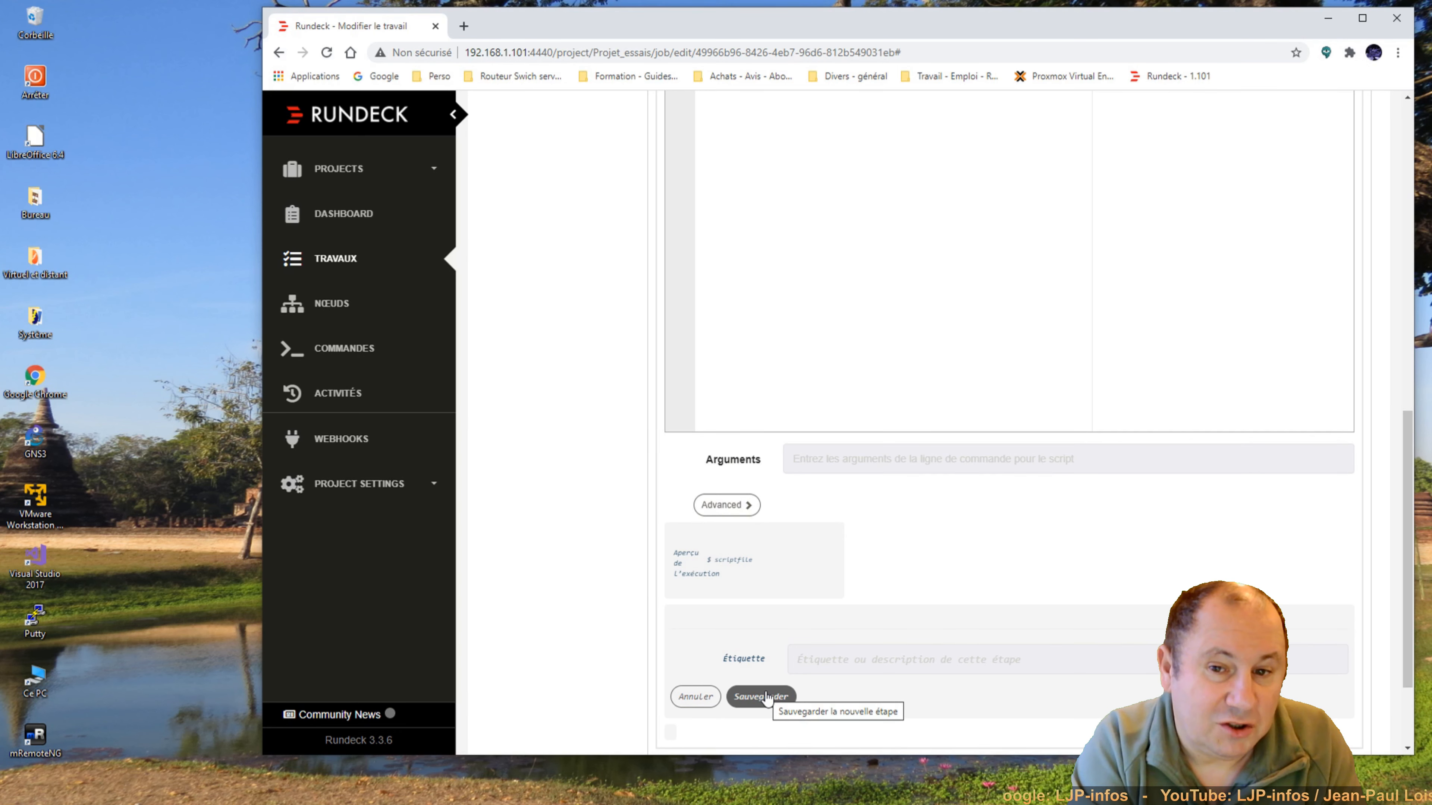
left_click(767, 698)
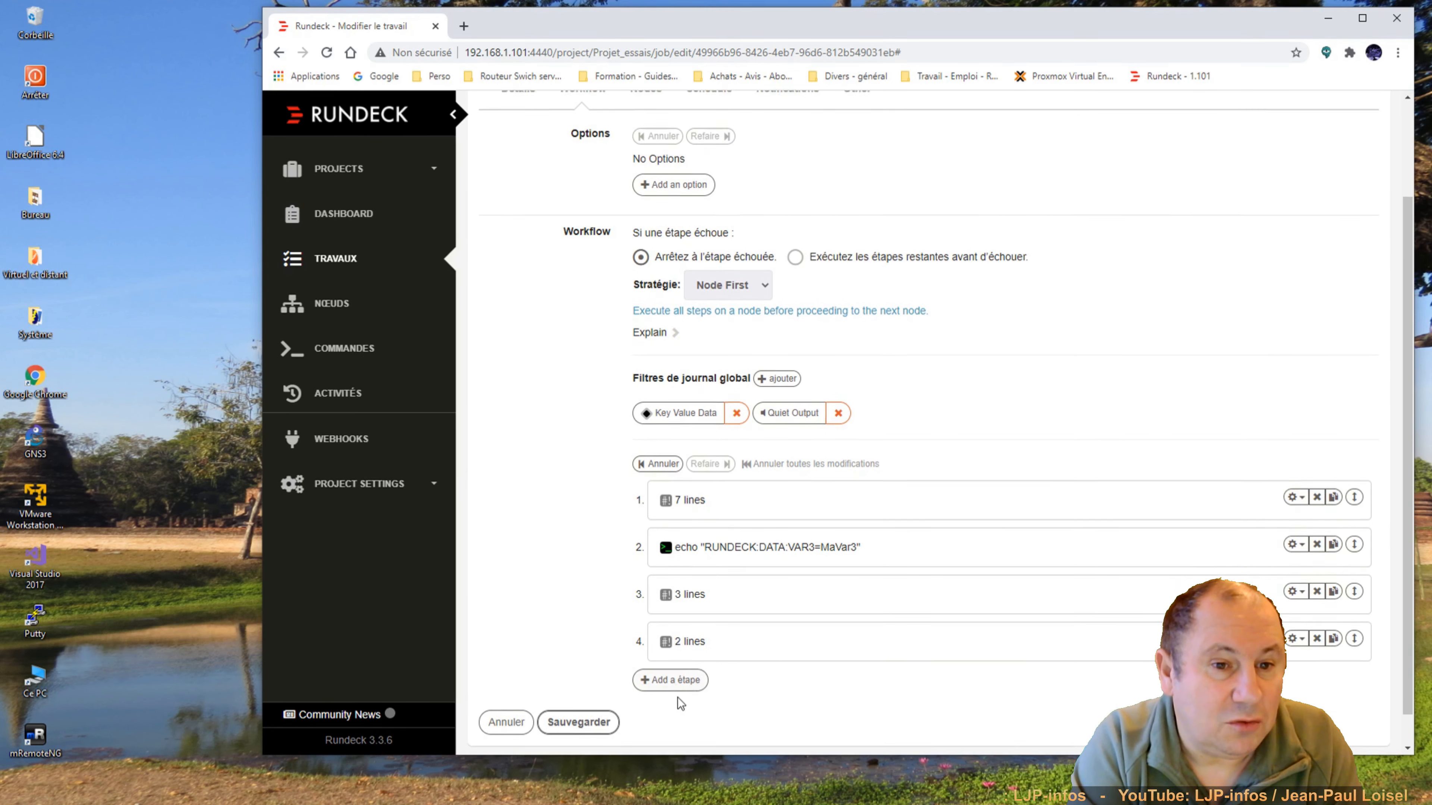
left_click(592, 687)
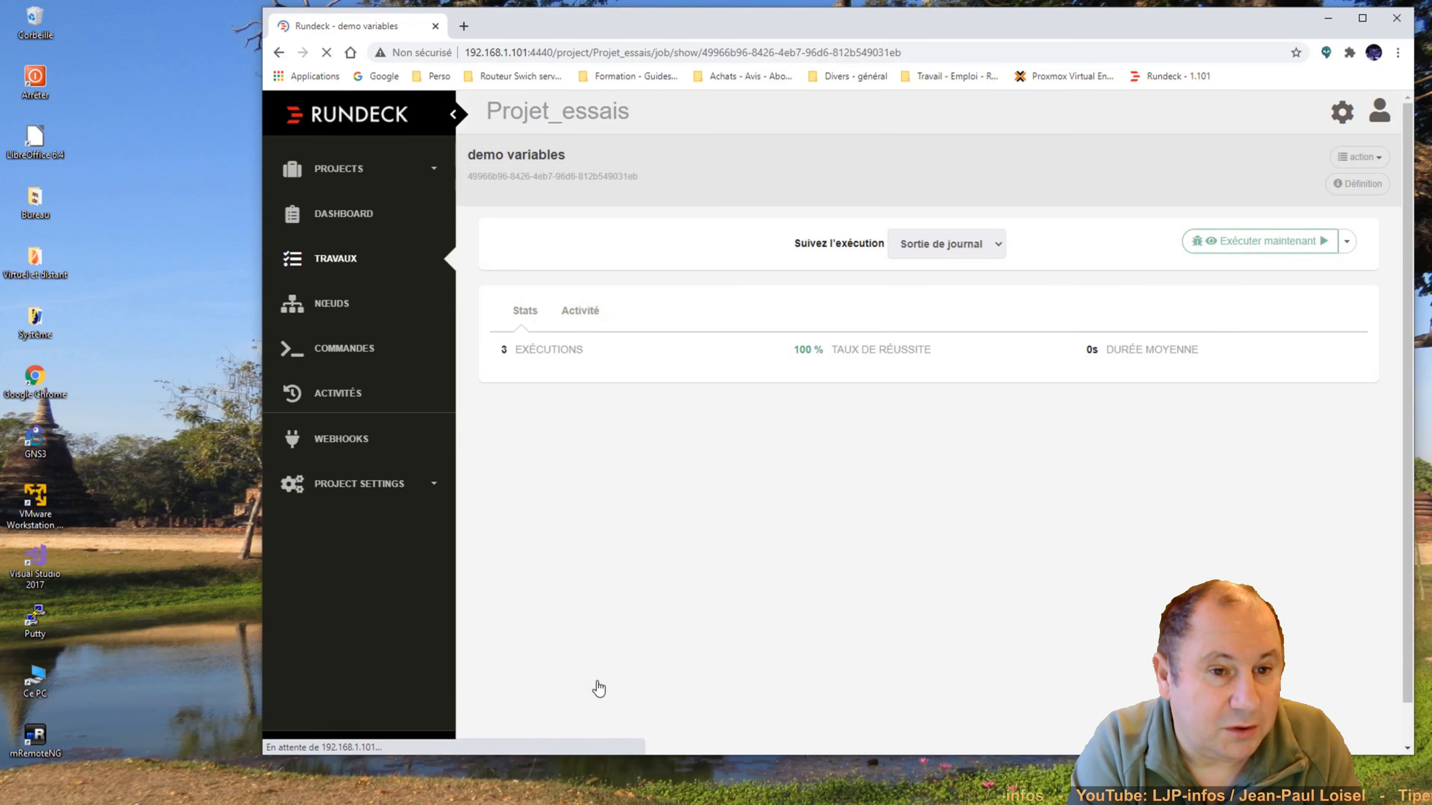
left_click(1281, 249)
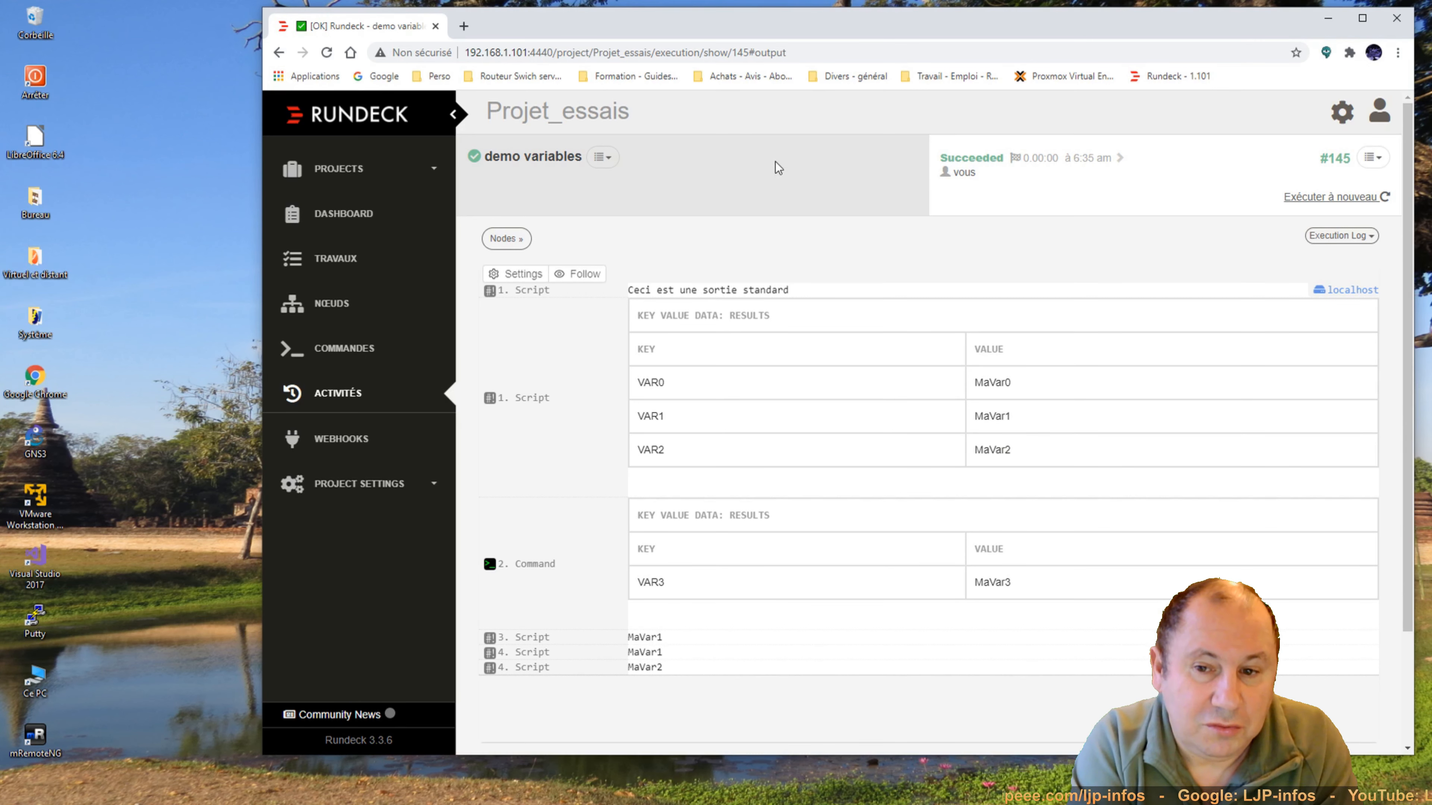
Reopen the demo variables job for editing at its workflow definition.
left_click(599, 158)
left_click(649, 186)
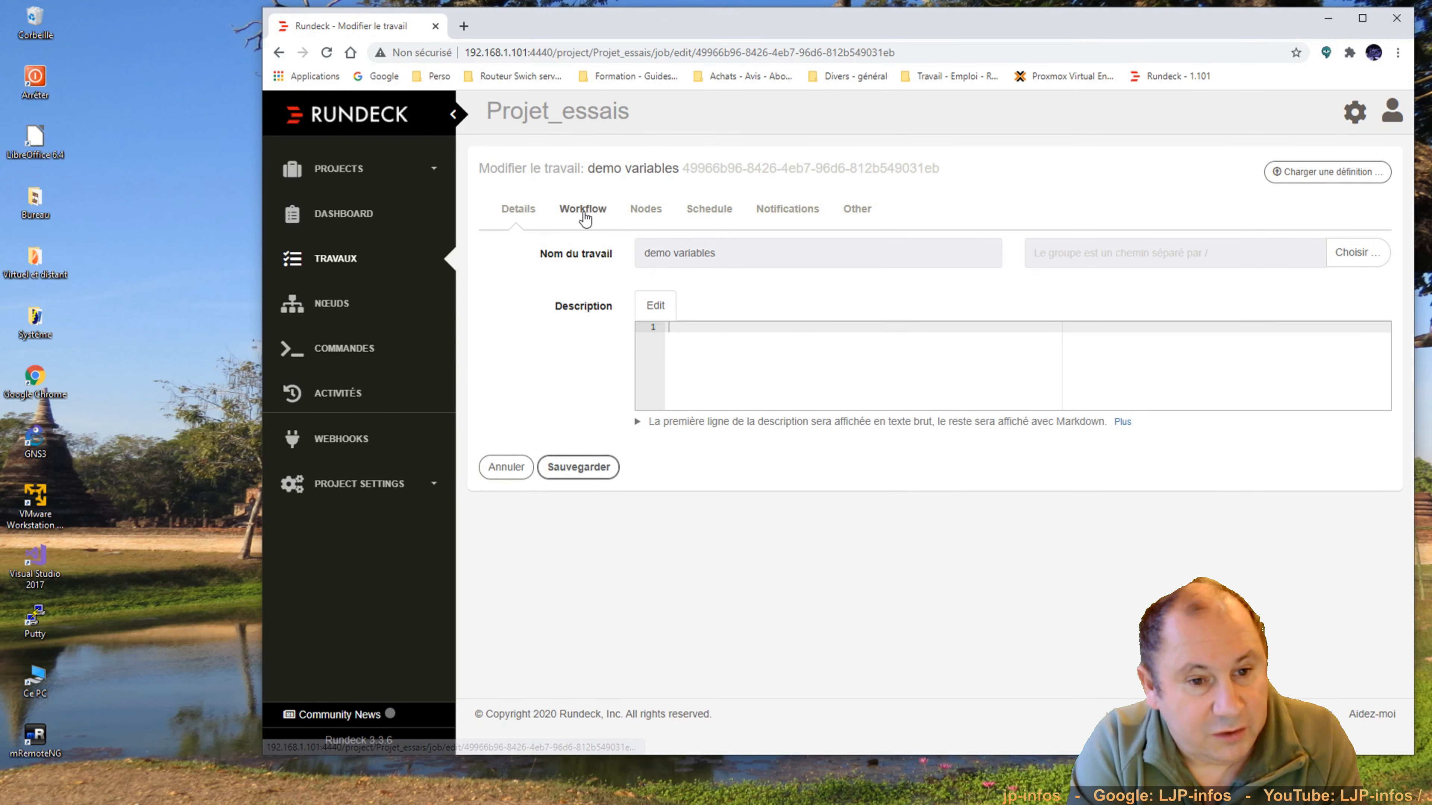
left_click(584, 213)
scroll(800, 527, "down", 3)
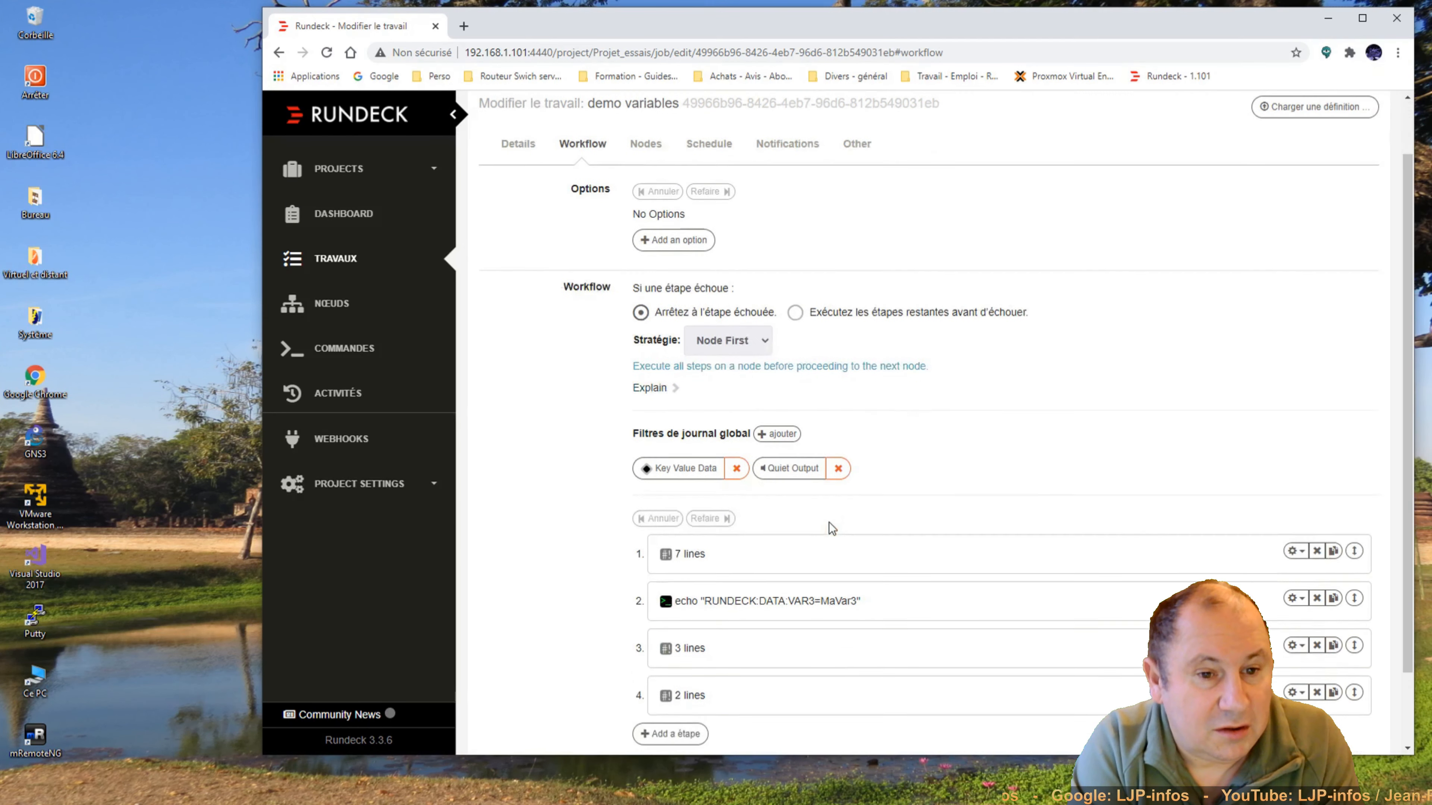
left_click(696, 571)
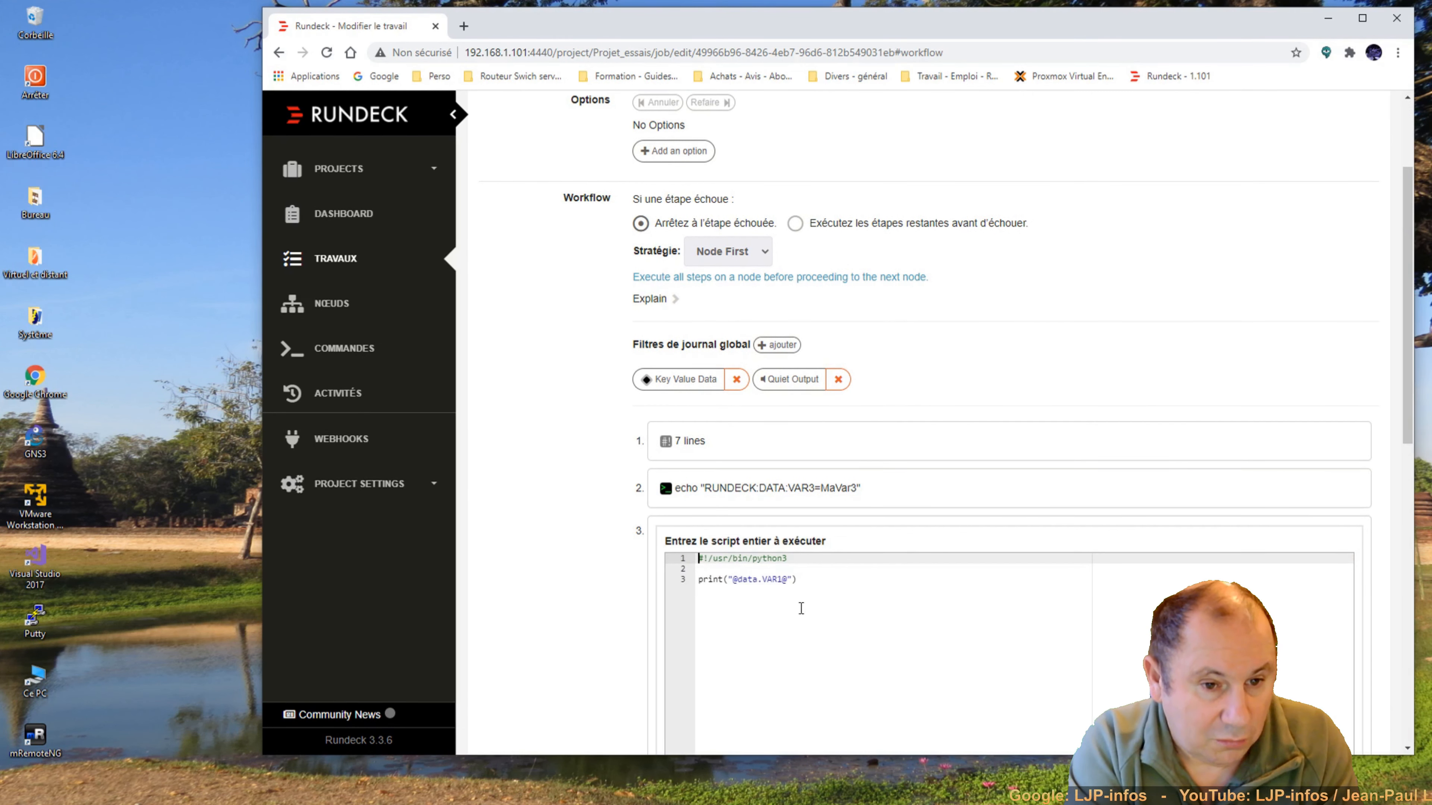
left_click(855, 593)
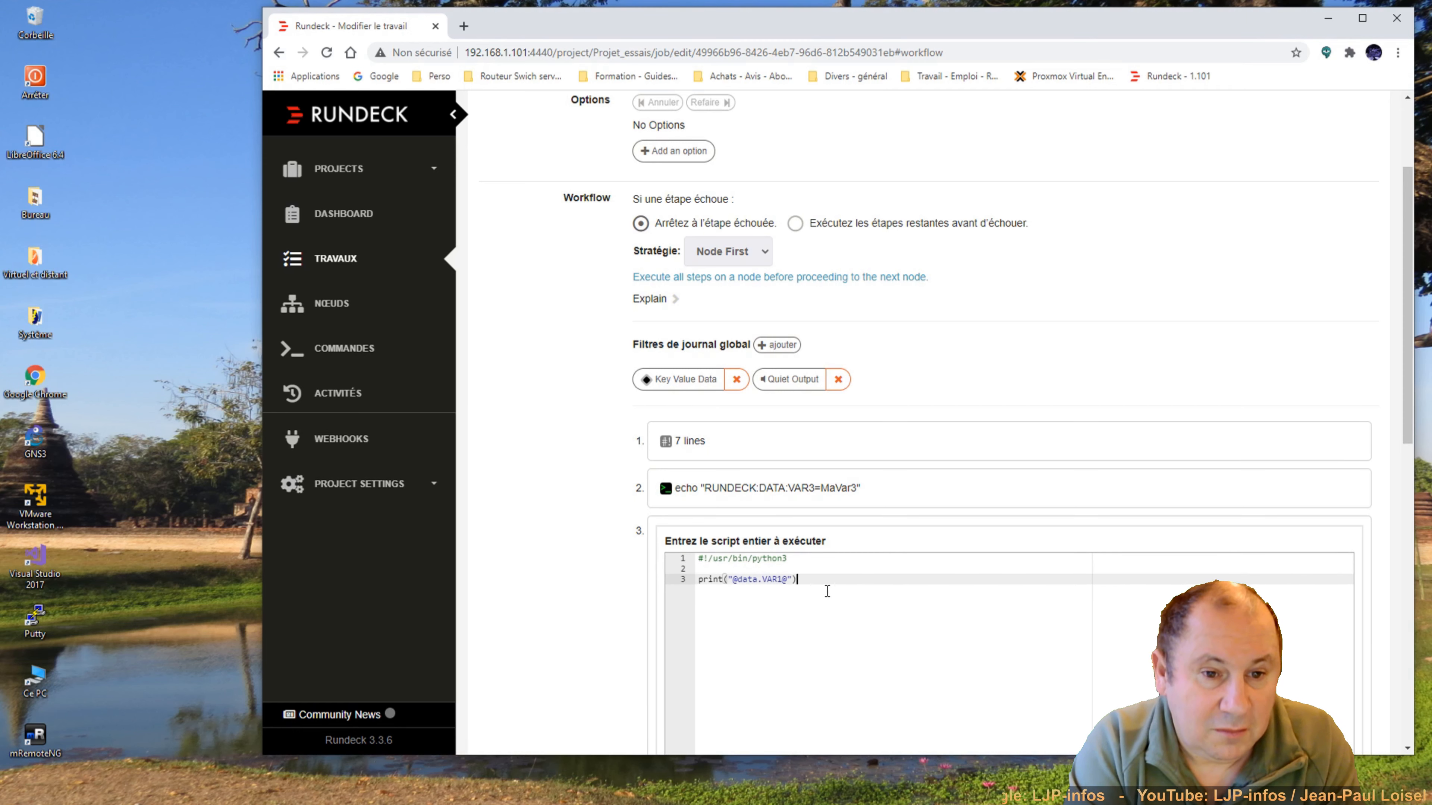
key("Left")
key("Left")
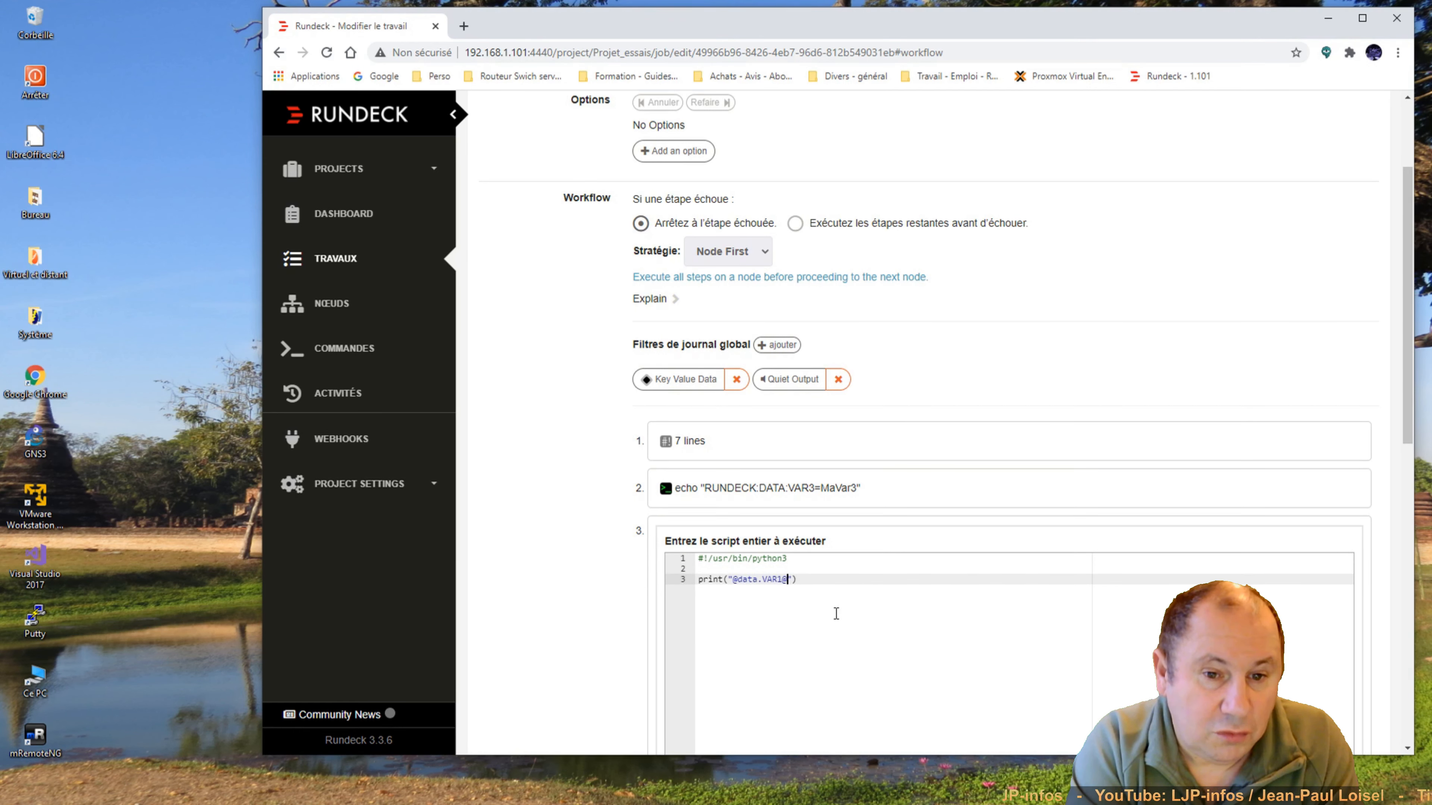
key("shift+Left")
key("shift+Left")
key("shift+Left")
key("shift+Left")
key("shift+Left")
key("shift+Left")
key("shift+Left")
key("shift+Left")
key("shift+Left")
key("shift+Left")
key("shift+Left")
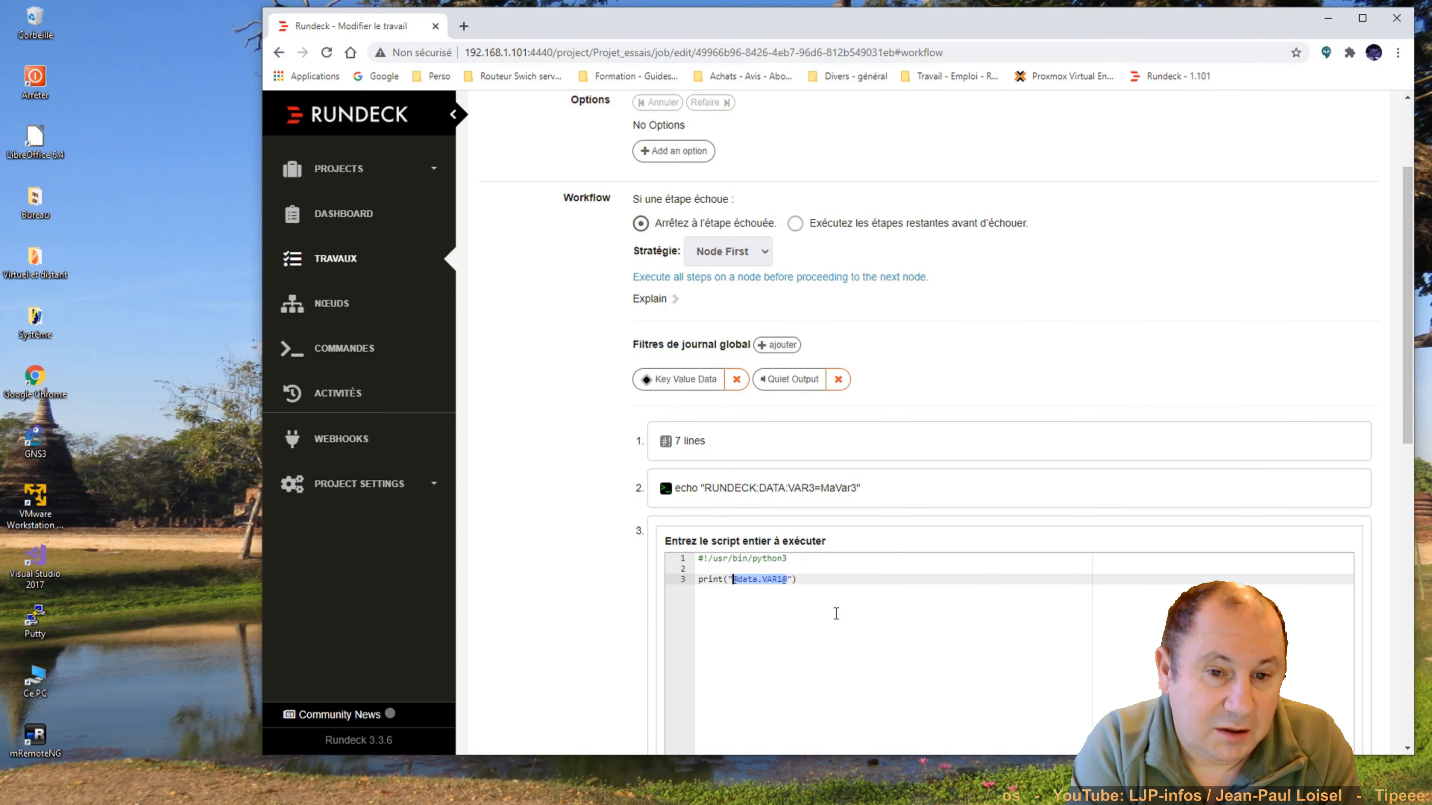
type("RUNDECK")
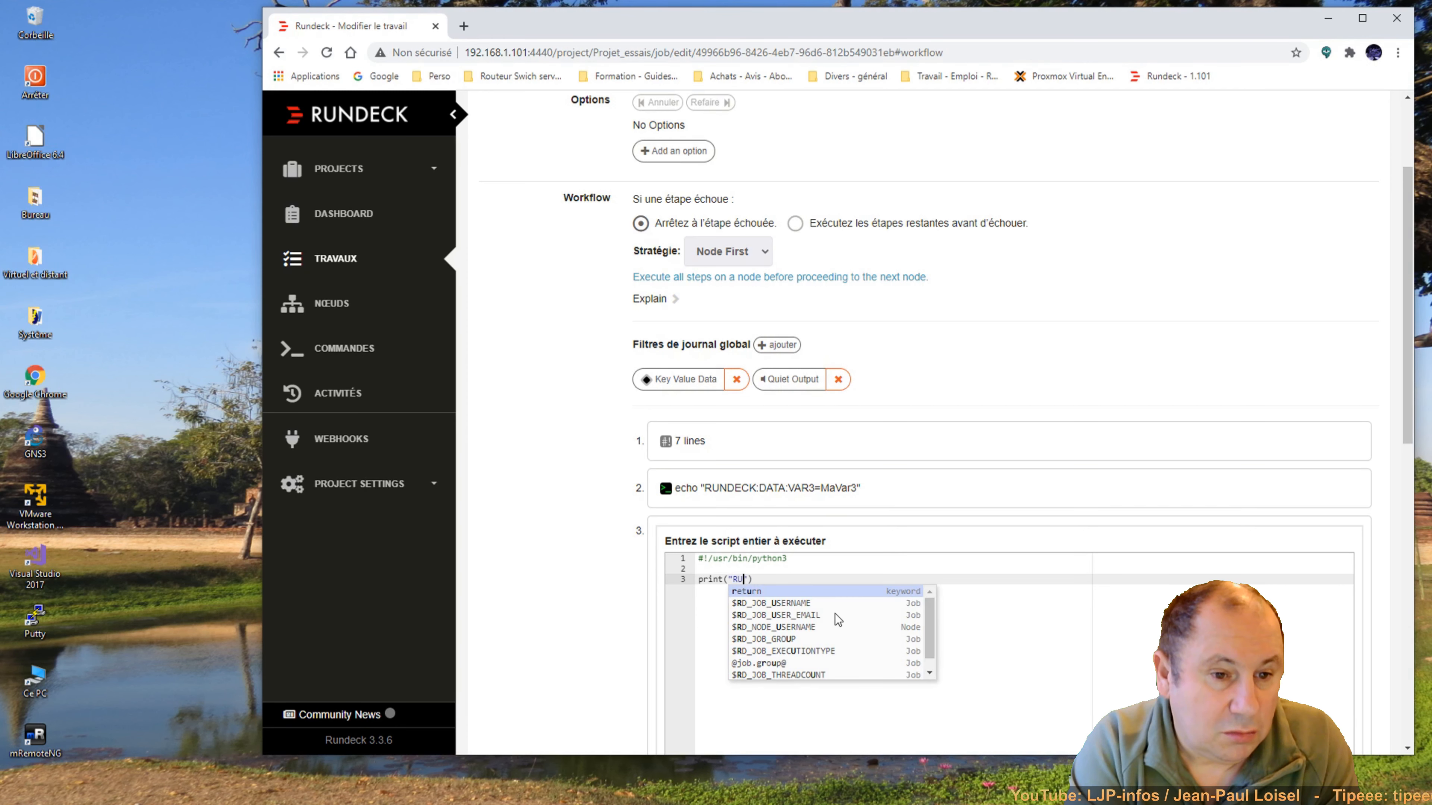
type(":")
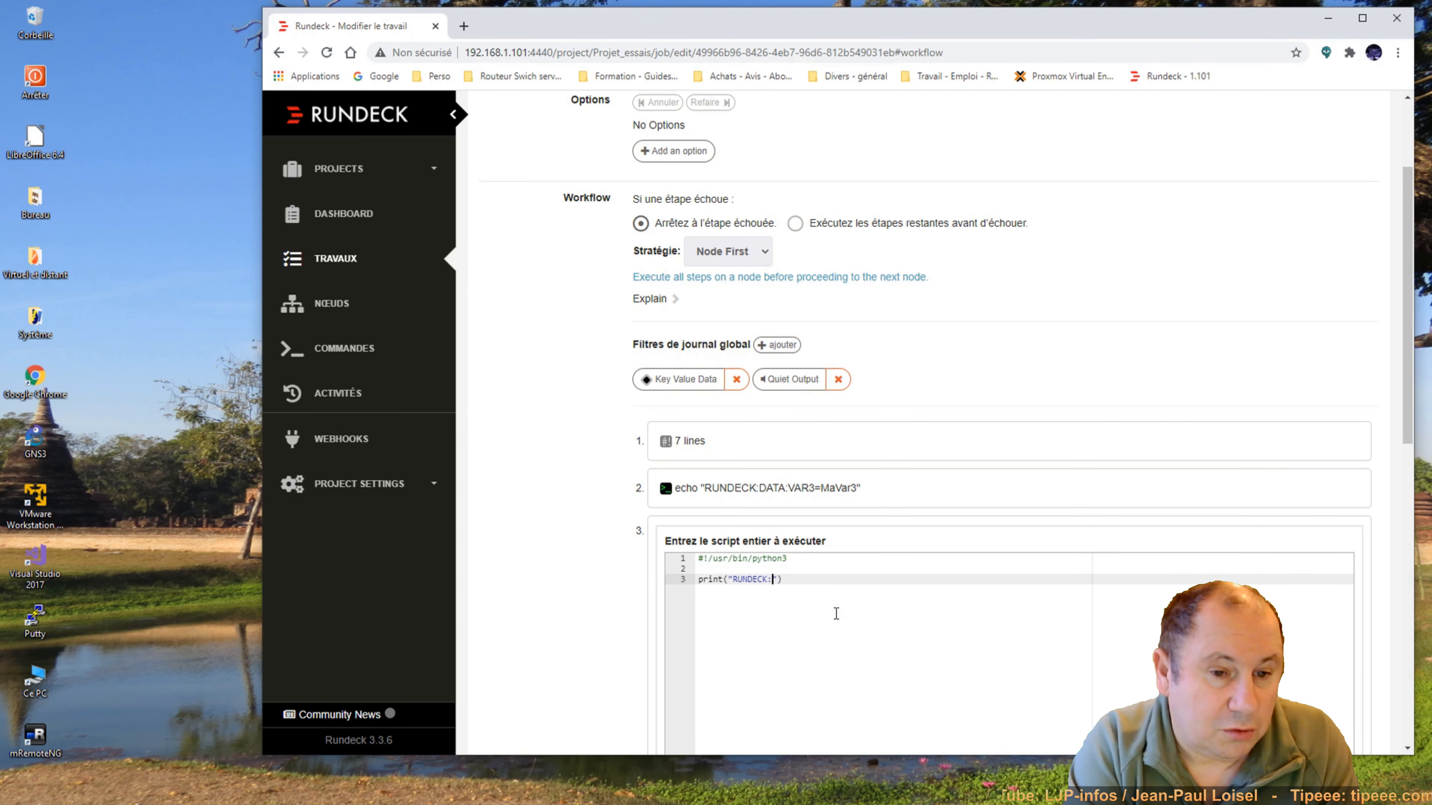
type("DATA/")
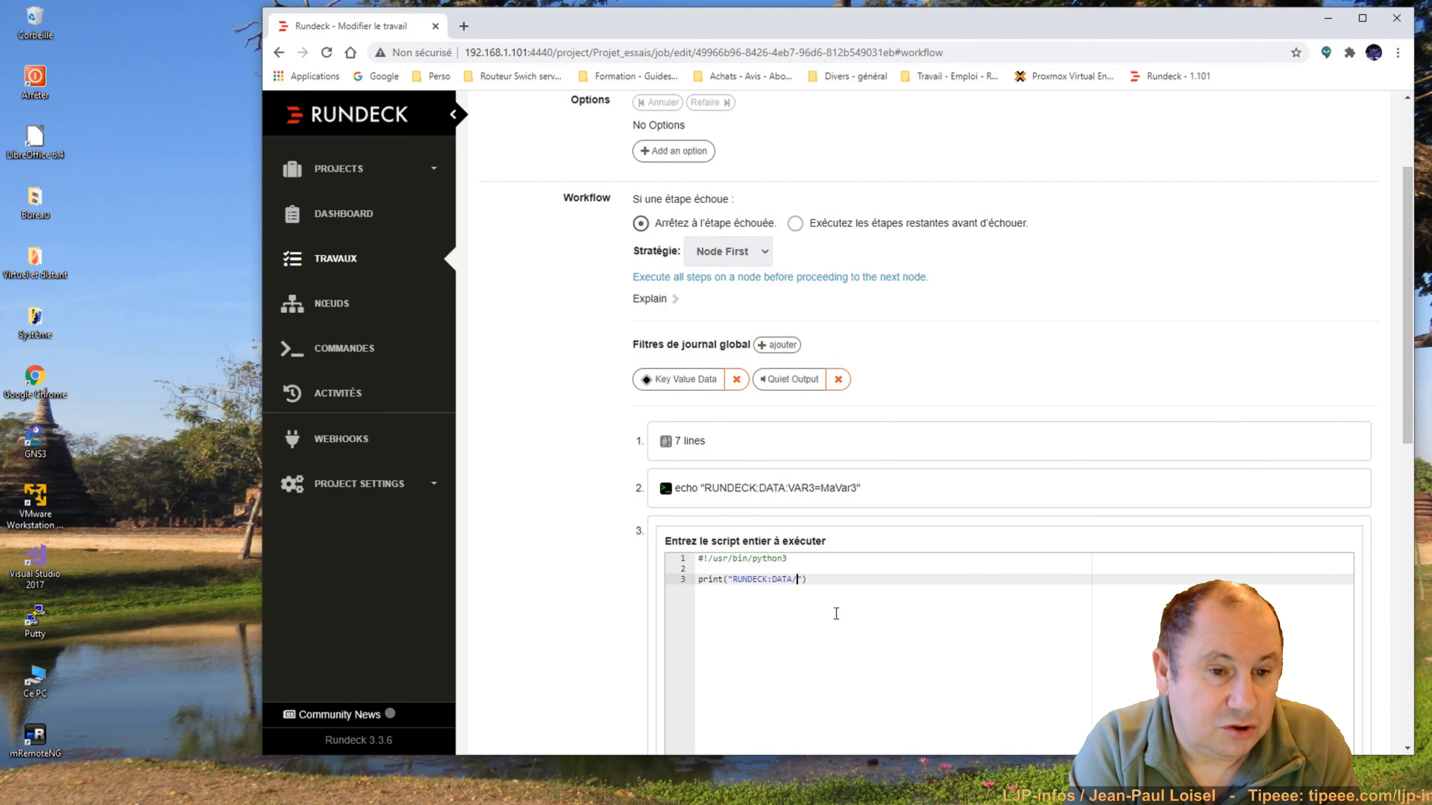
type("VAR")
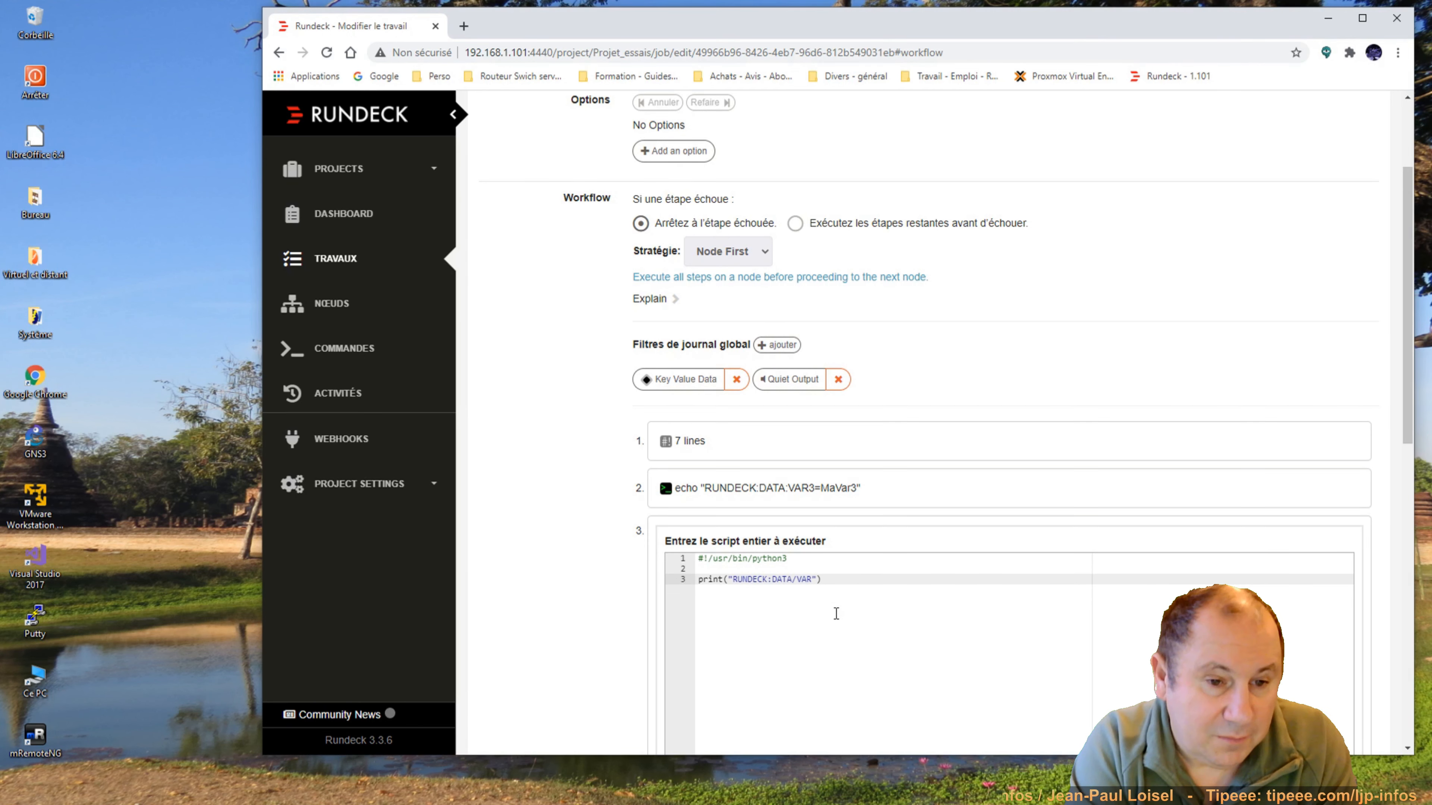
type("3")
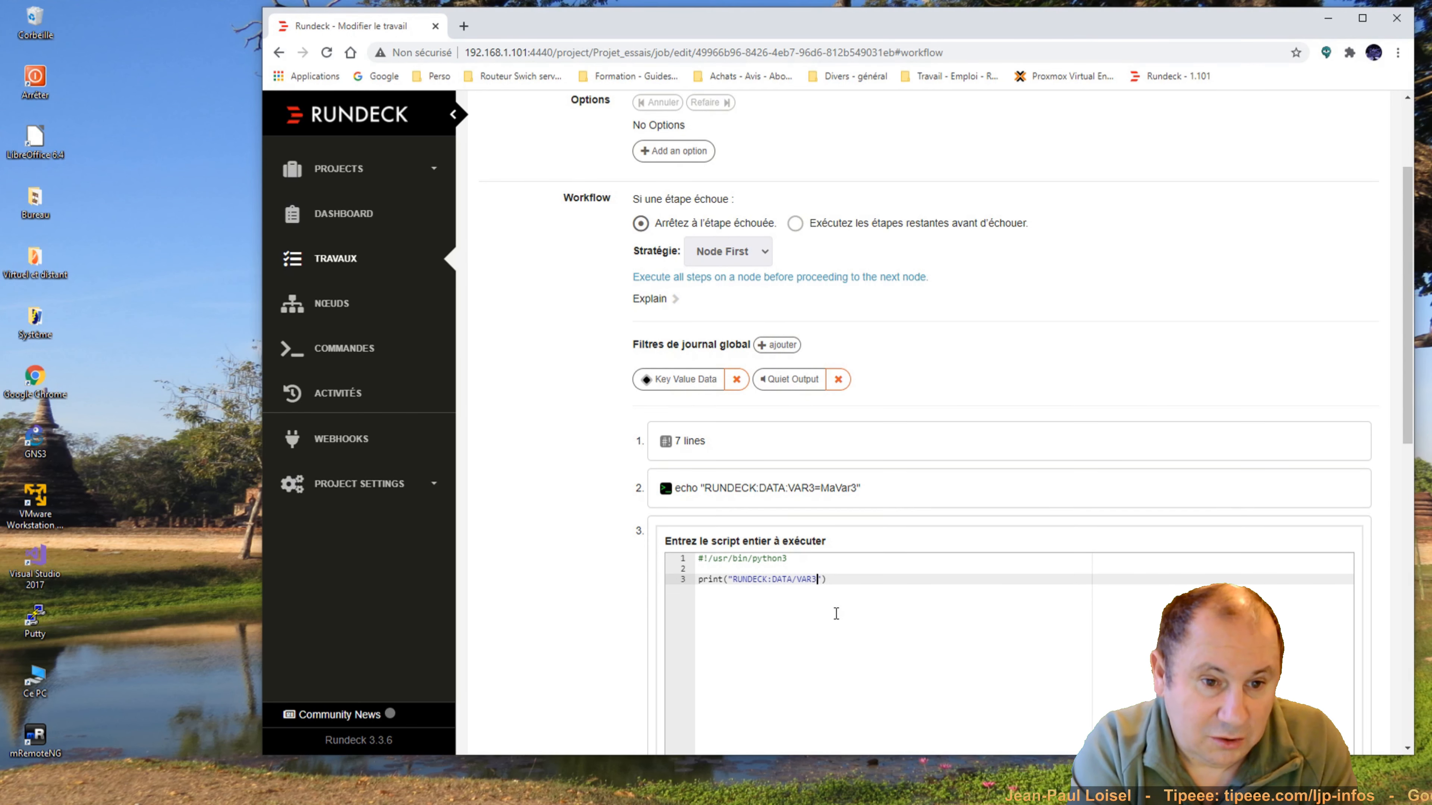
Replace the slash before VAR3 with a colon so the print string reads RUNDECK:DATA:VAR3.
key("Left")
key("Left")
key("Left")
key("Left")
key("BackSpace")
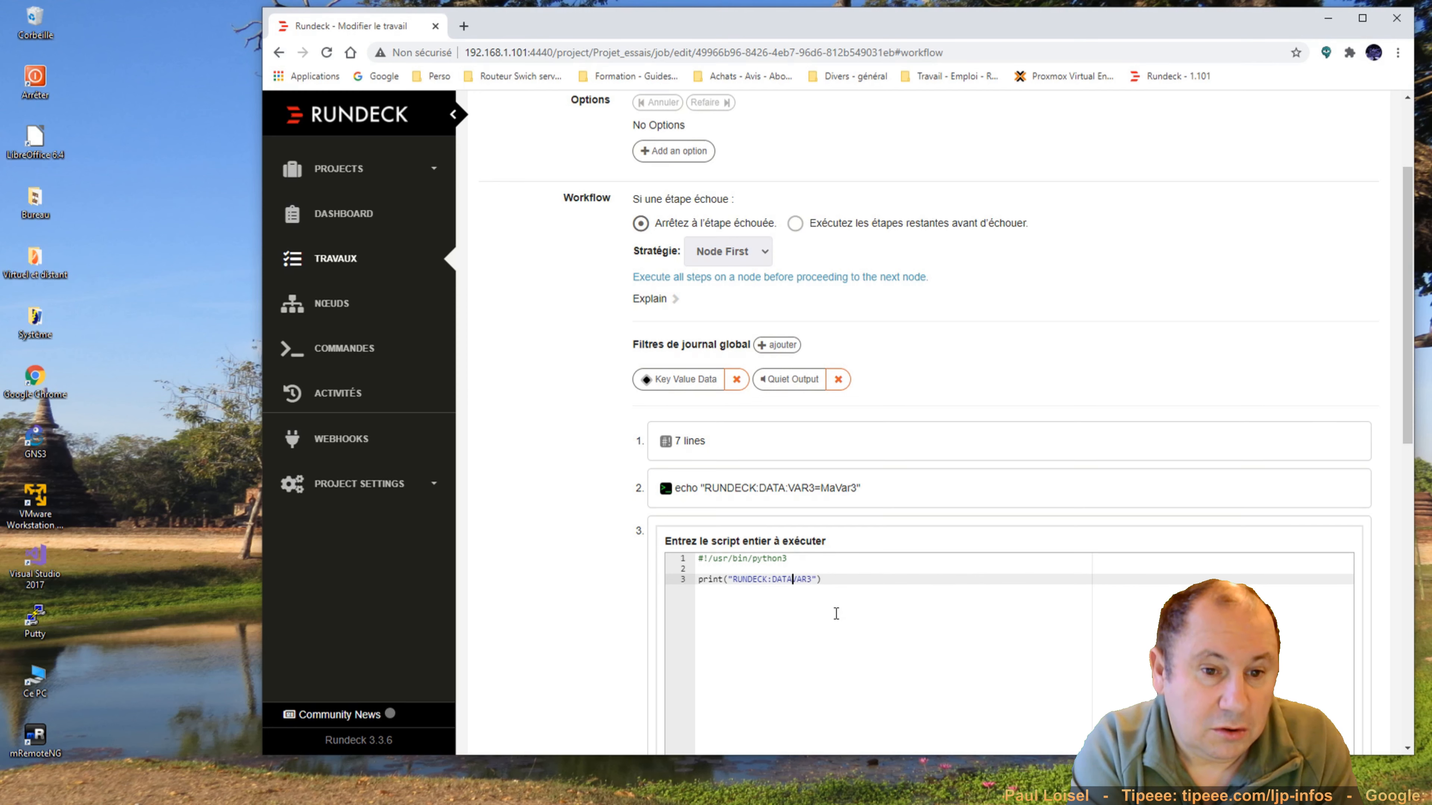
type(":")
key("Right")
key("Right")
key("Right")
key("Right")
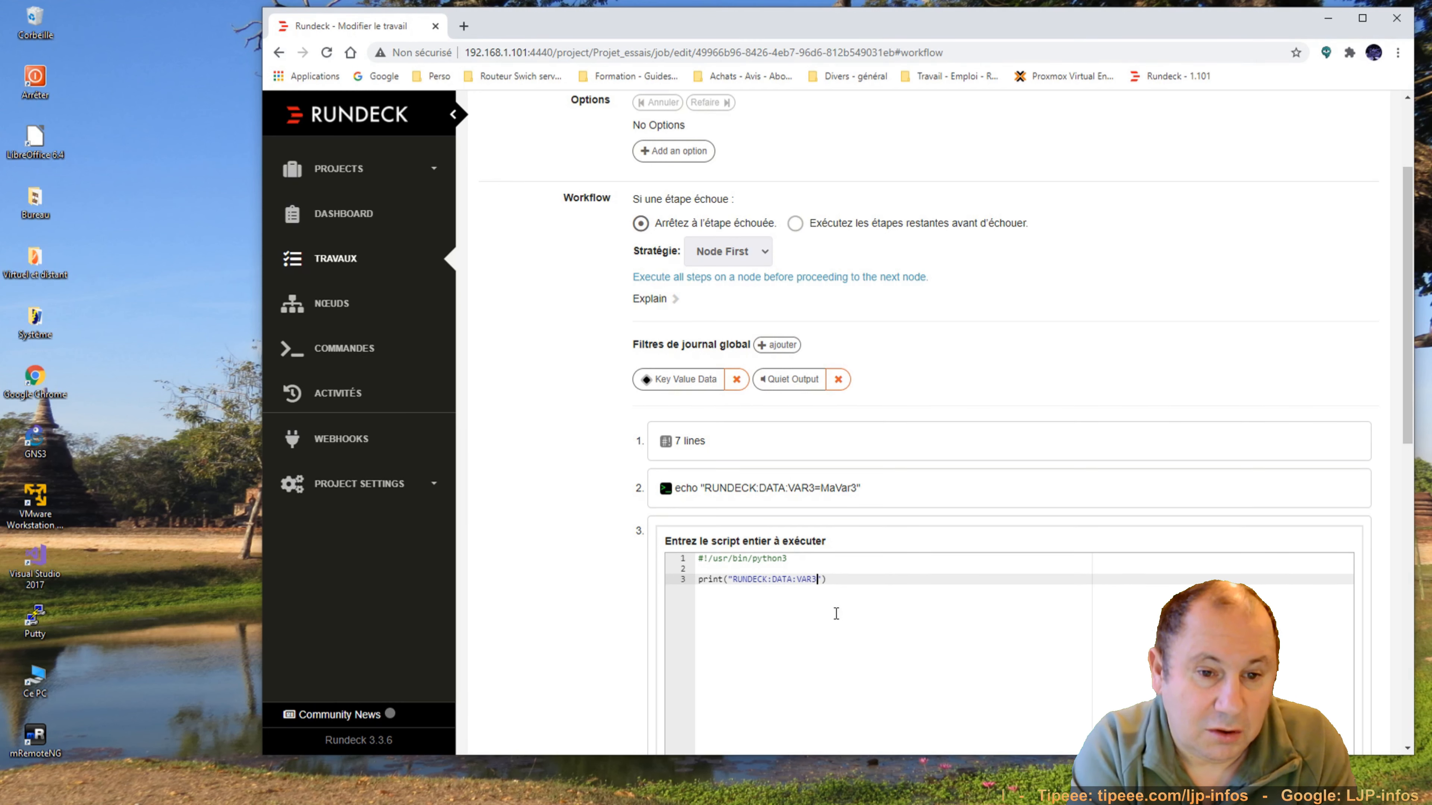
Append =ip a to the print string after VAR3 and save the third step.
type("=ip a")
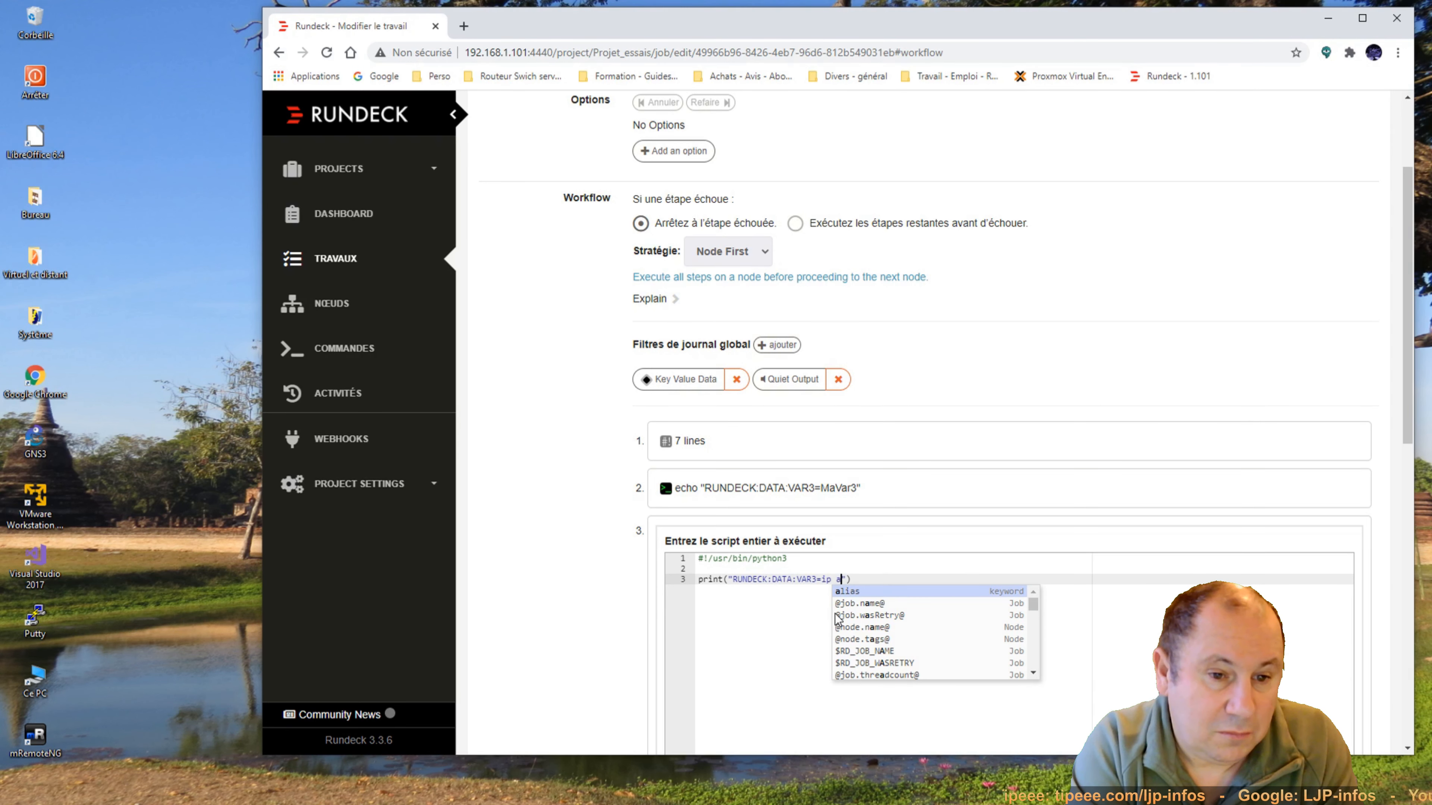
key("End")
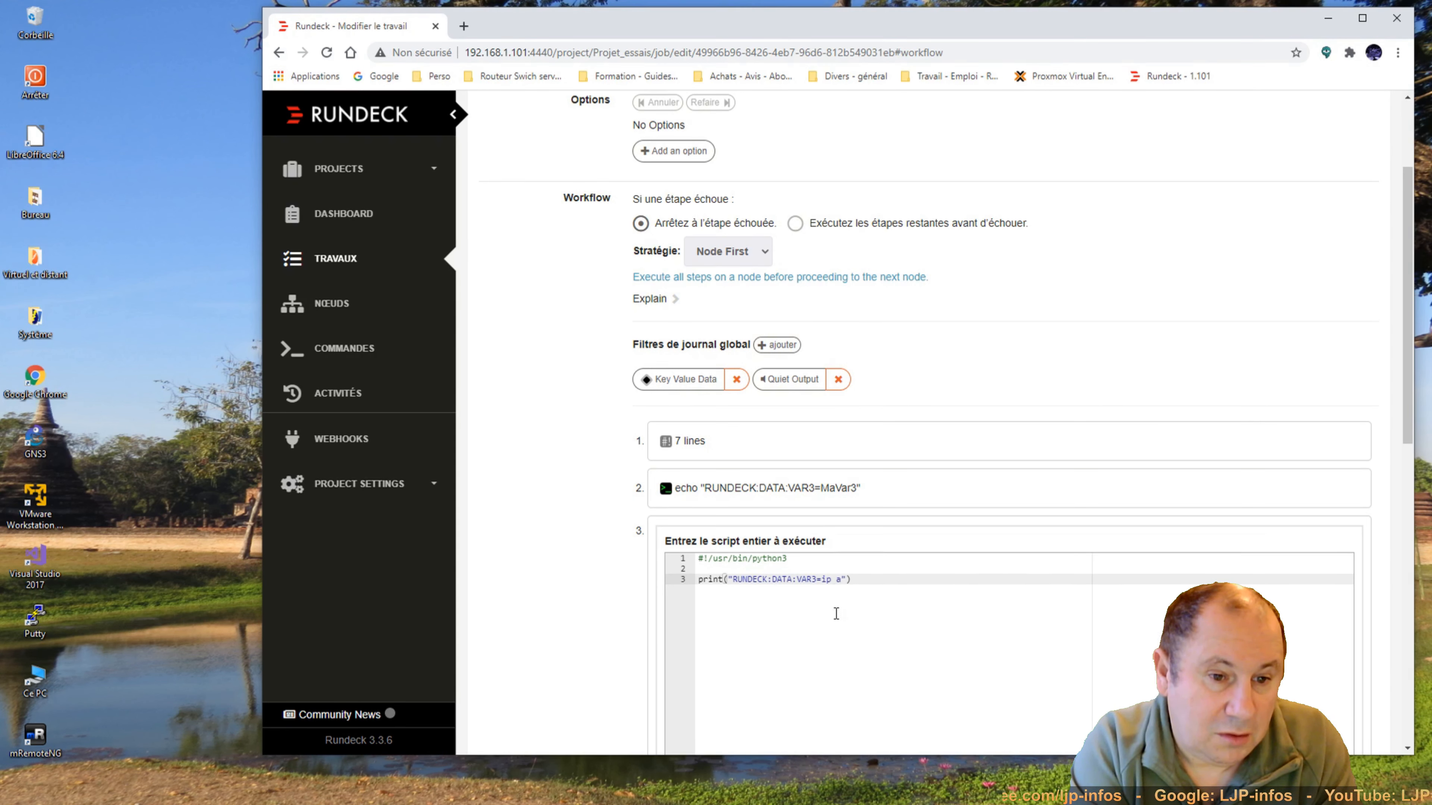
scroll(836, 613, "down", 10)
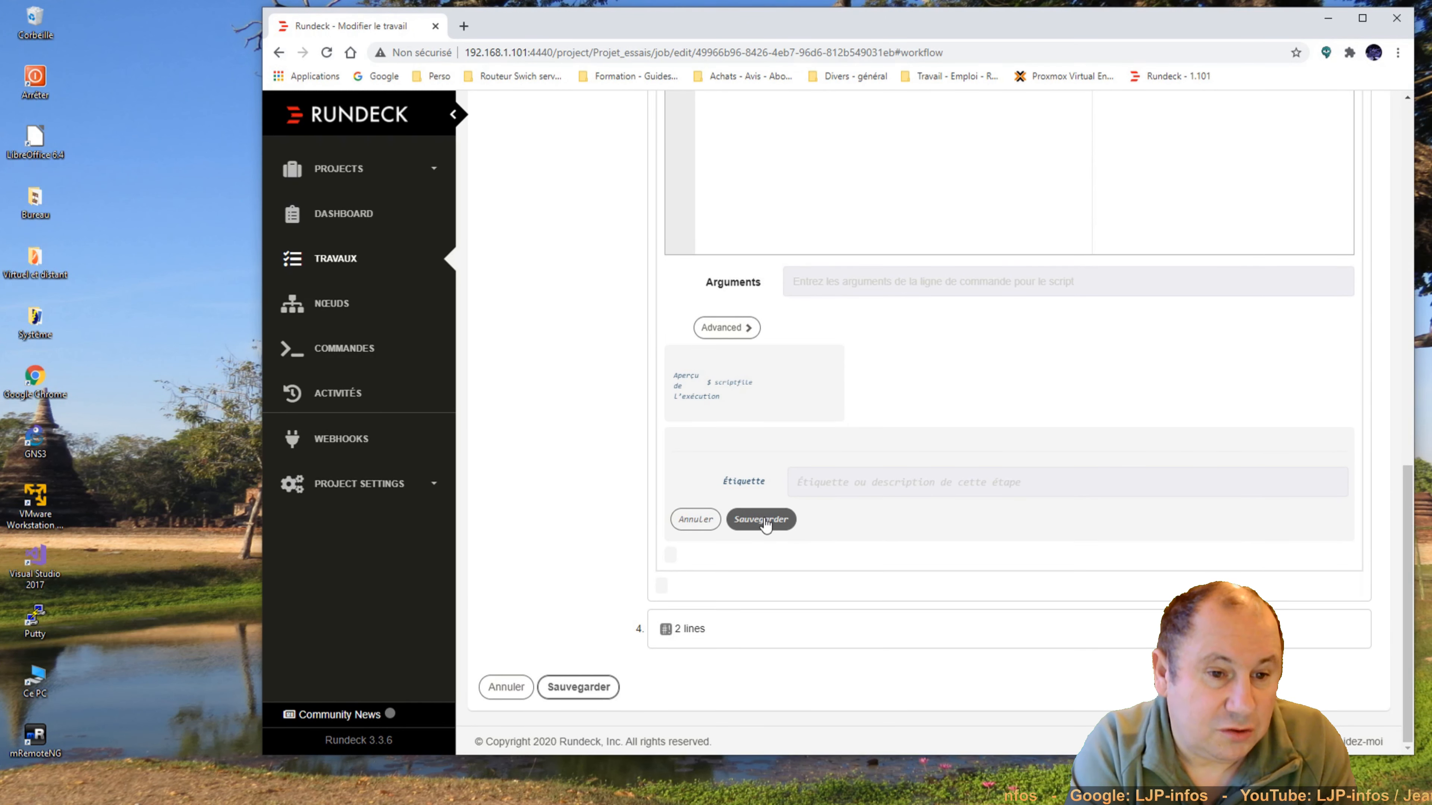
left_click(765, 519)
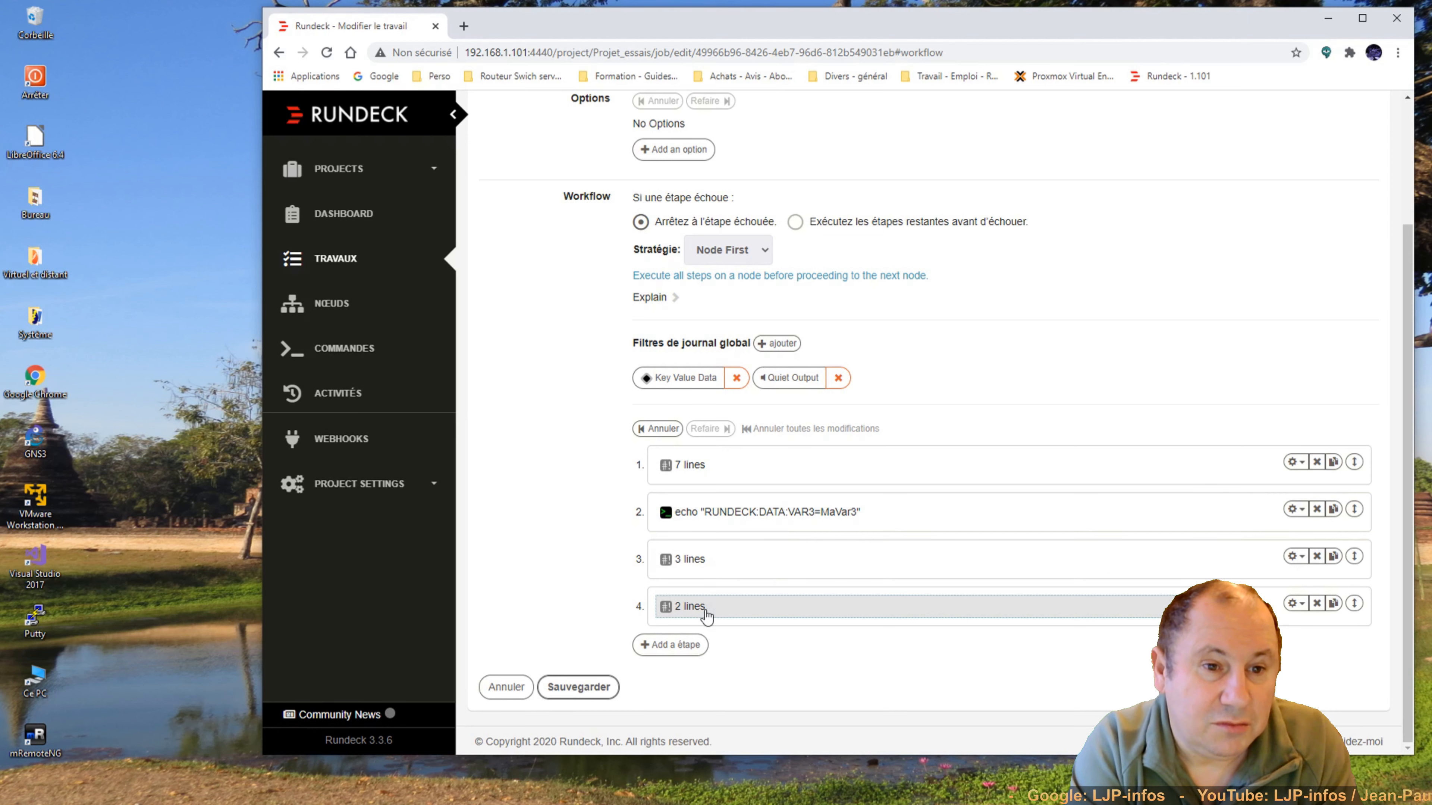
left_click(689, 608)
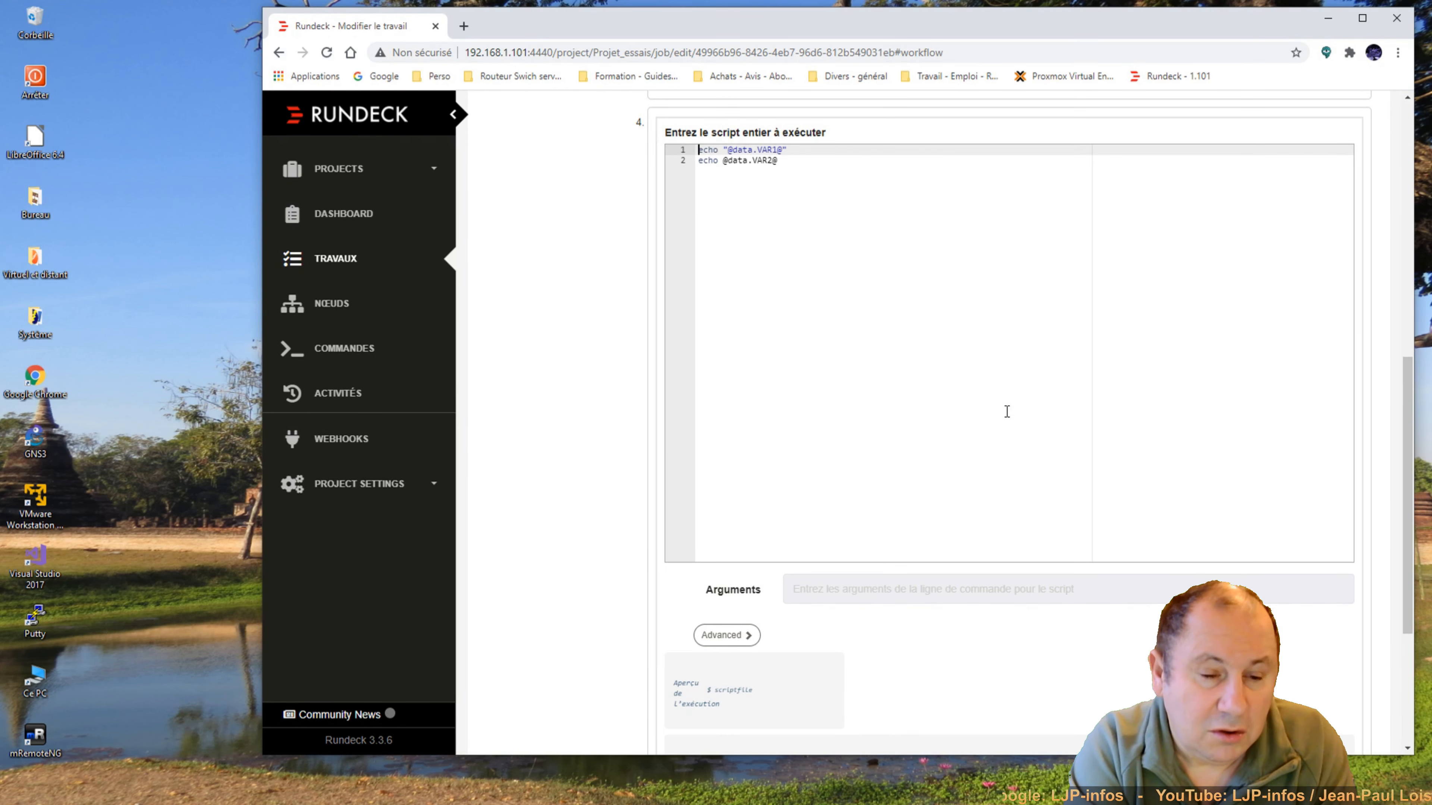
key("shift+Down")
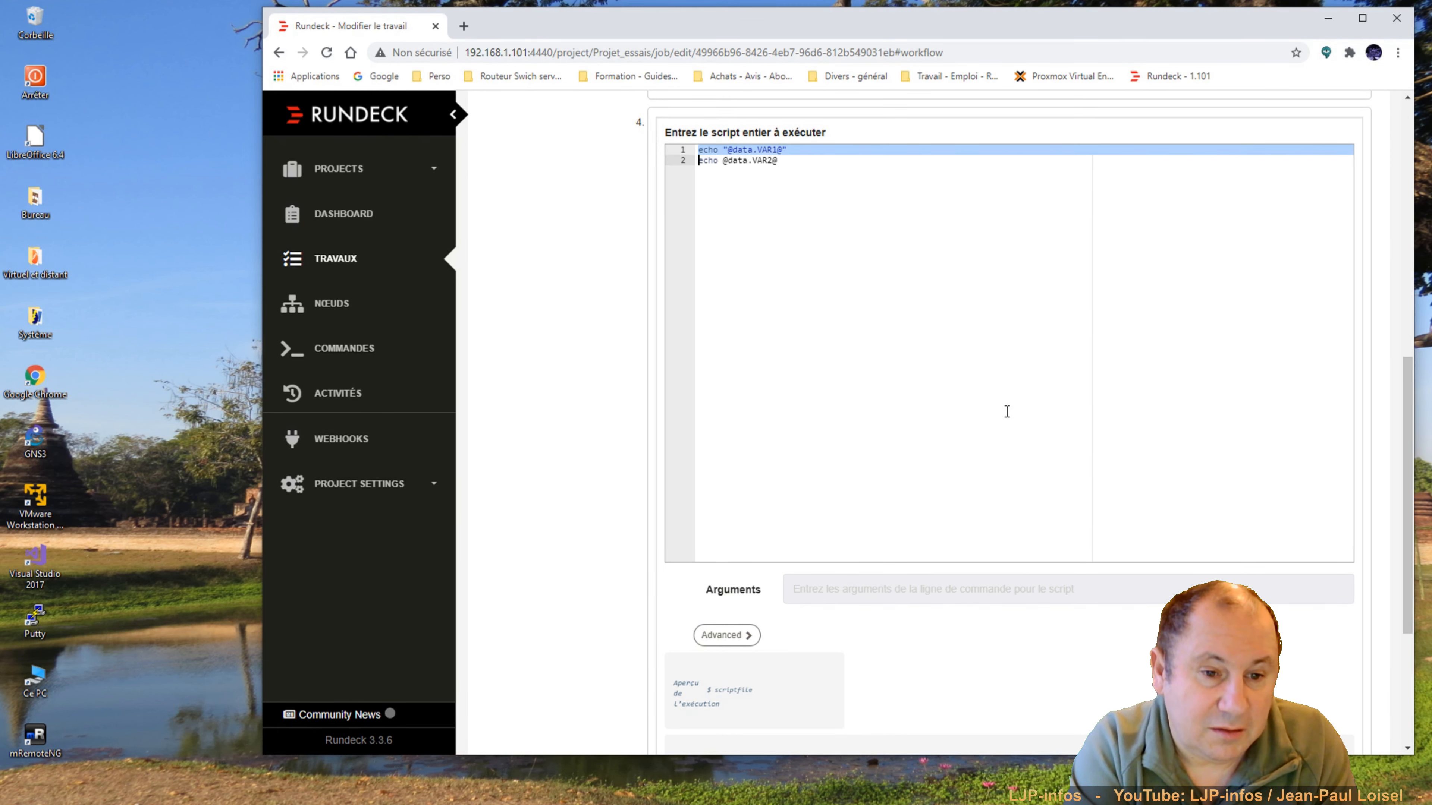
key("Delete")
key("Delete")
key("Delete")
key("Delete")
key("Delete")
key("Delete")
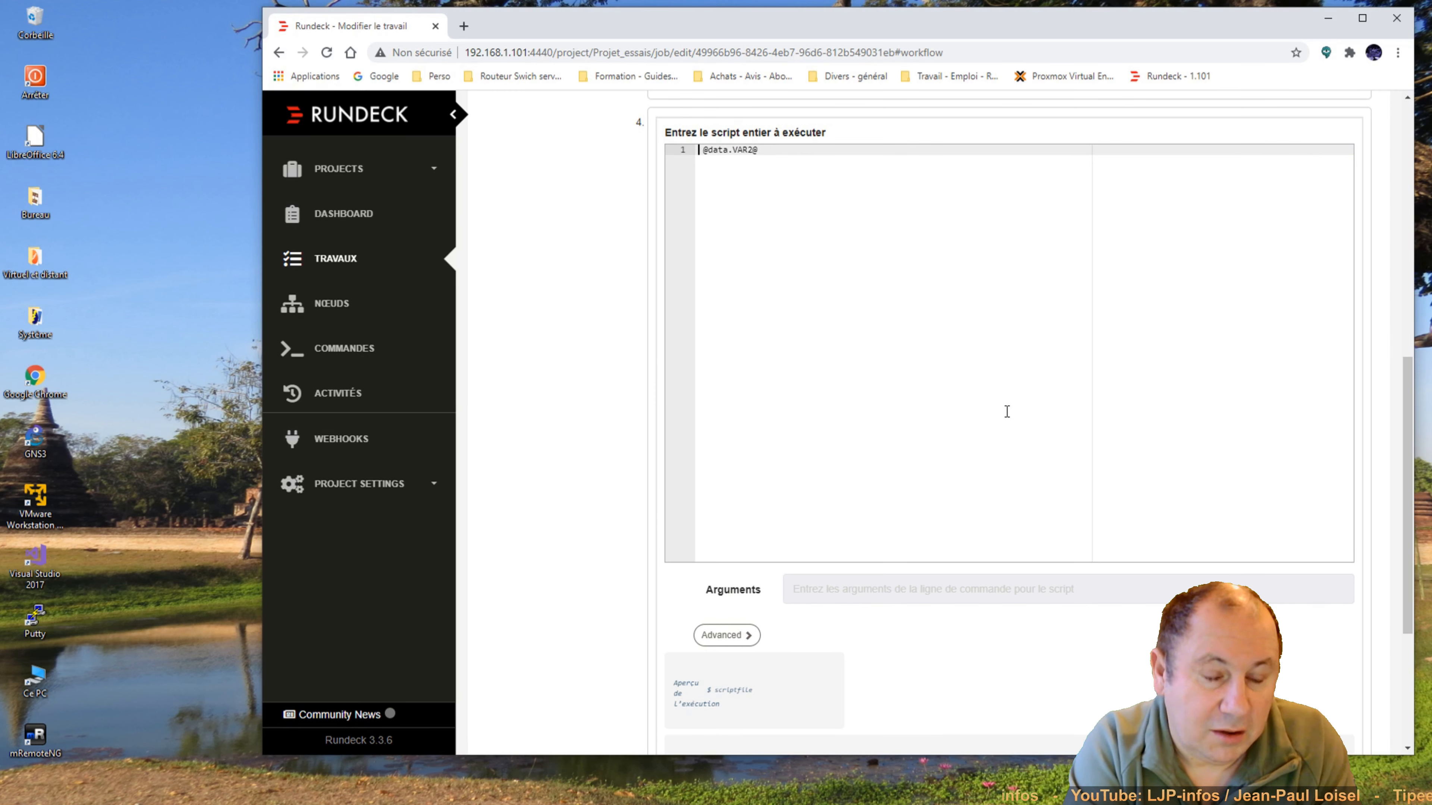
key("BackSpace")
type("3@")
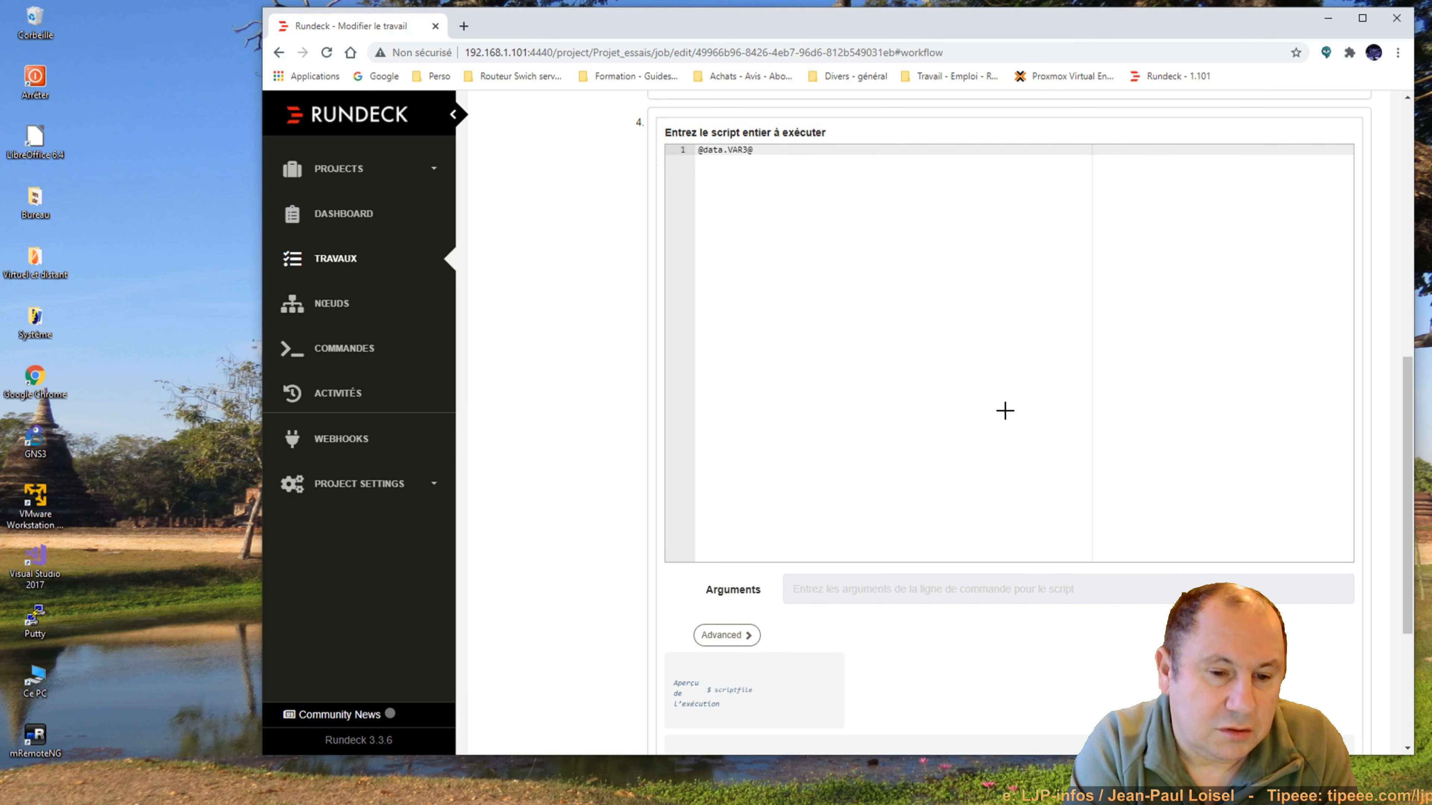
type(" | grep ")
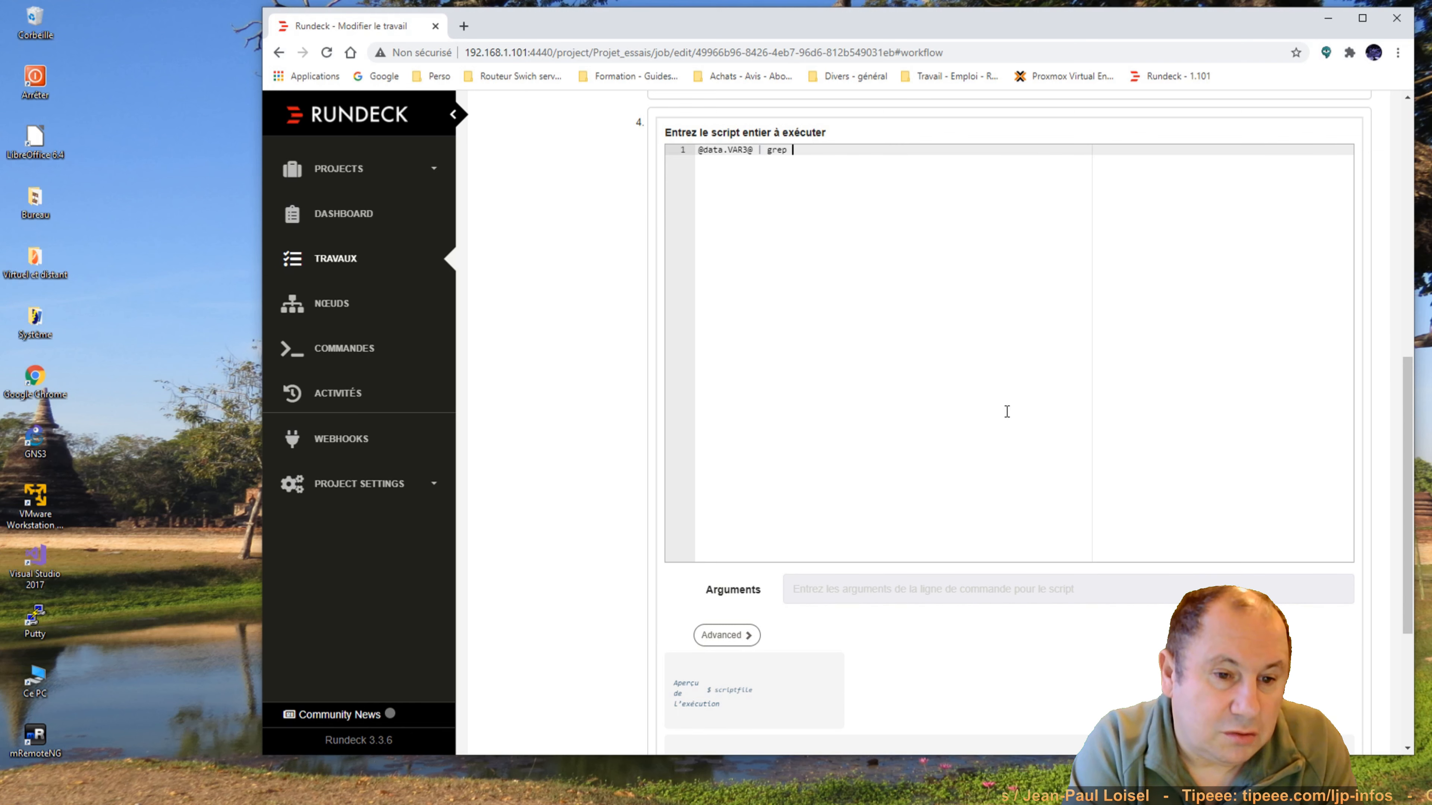
type("inet")
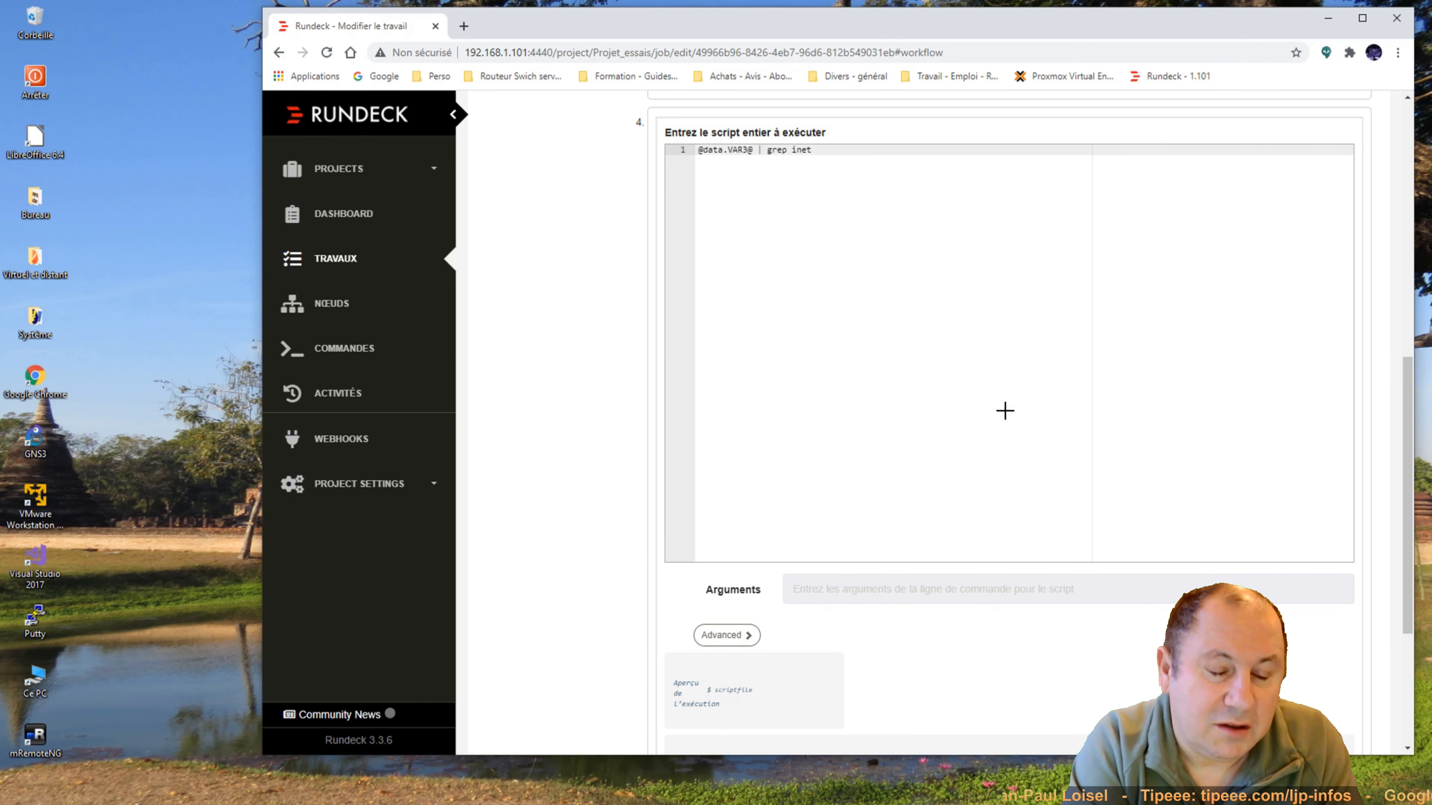
type(" | grep")
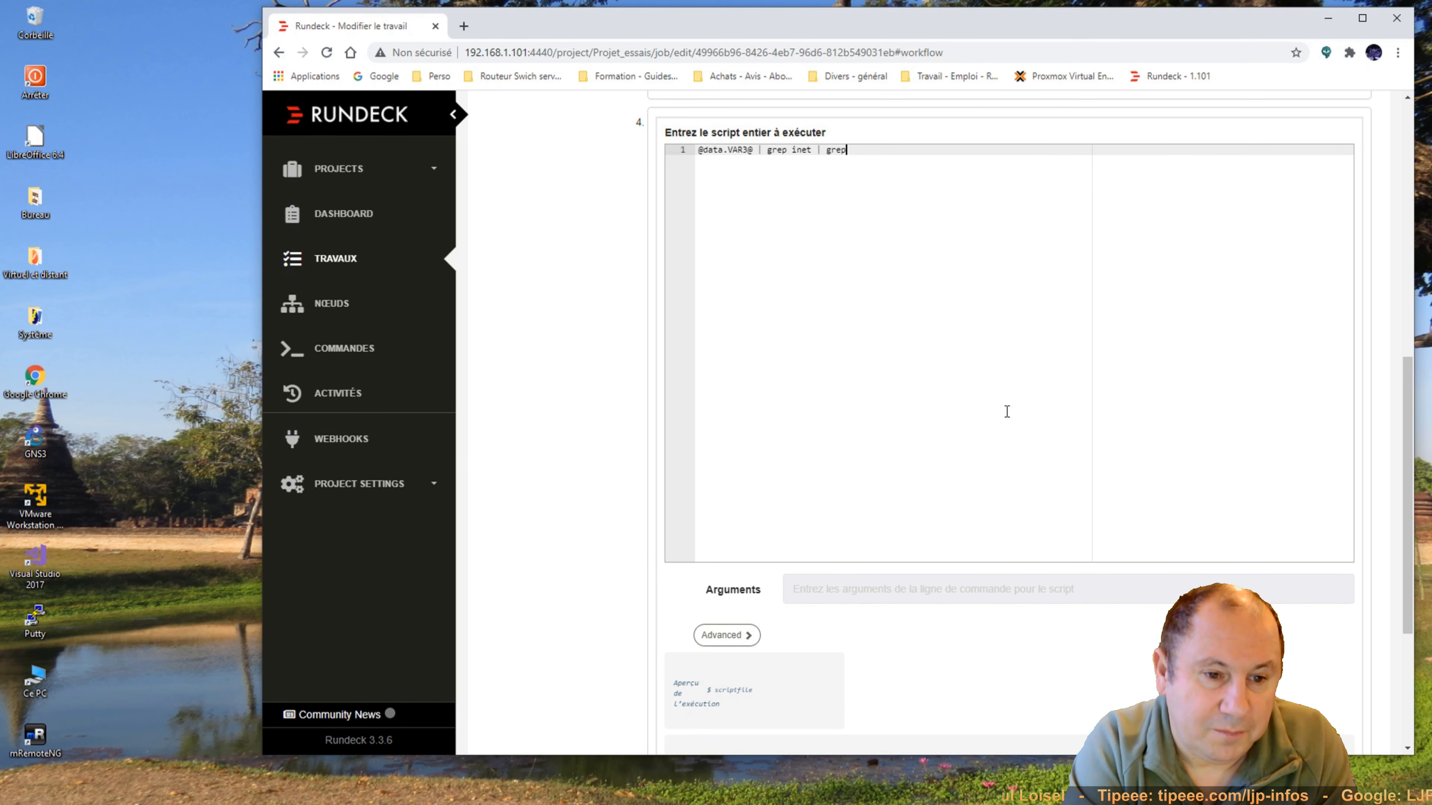
type(" en")
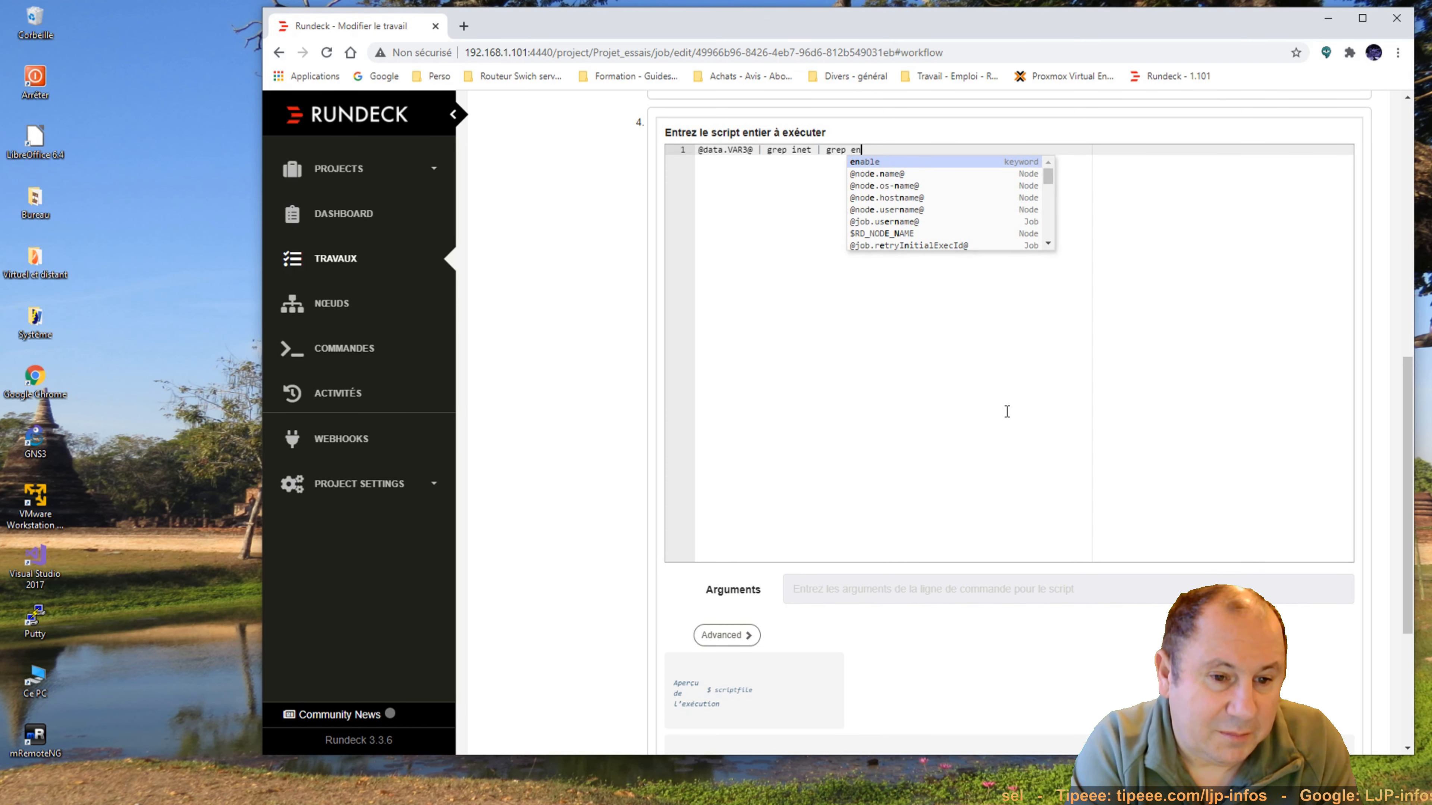
type("s4")
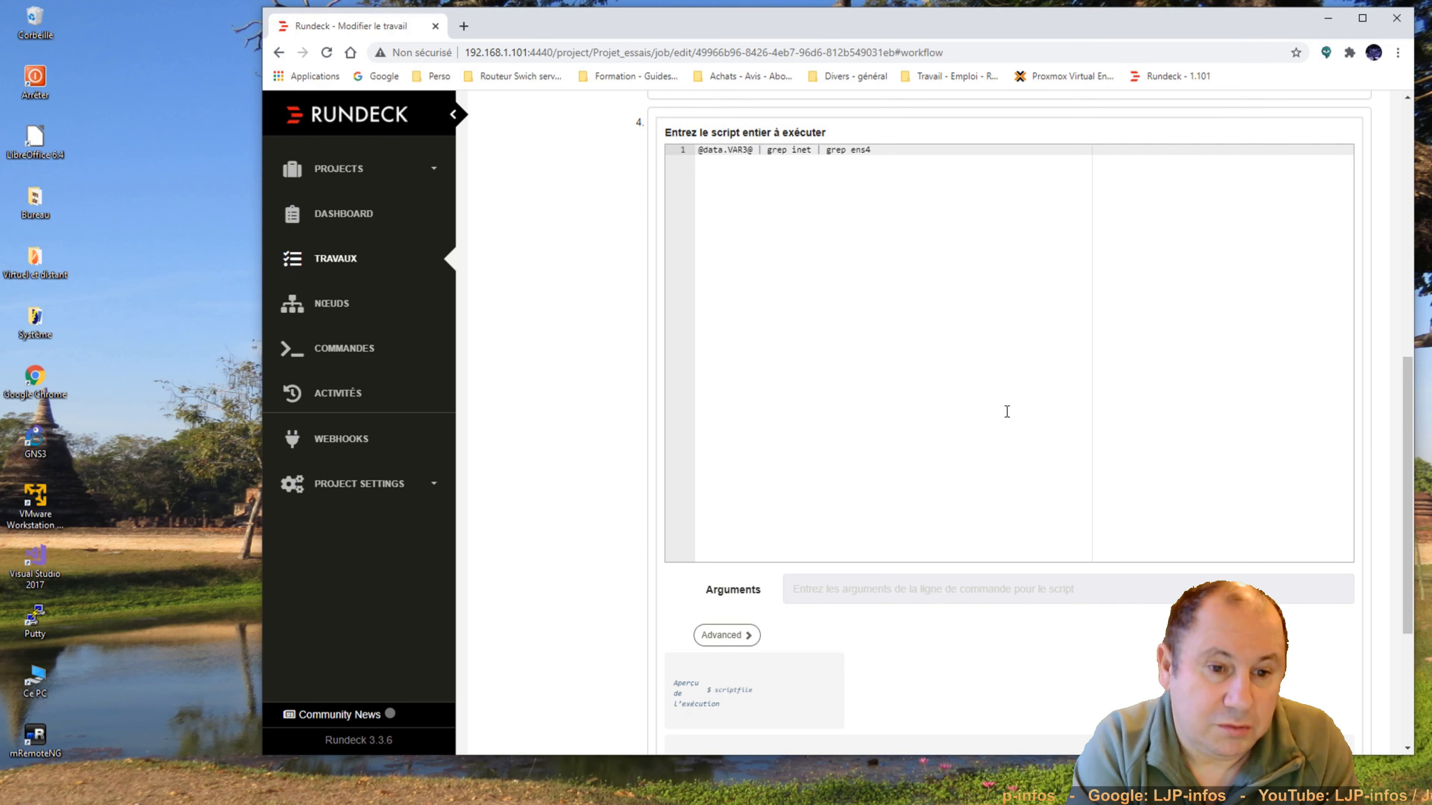
Save the fourth step and the modified demo variables job, and run the job immediately.
scroll(895, 489, "down", 4)
scroll(863, 519, "down", 1)
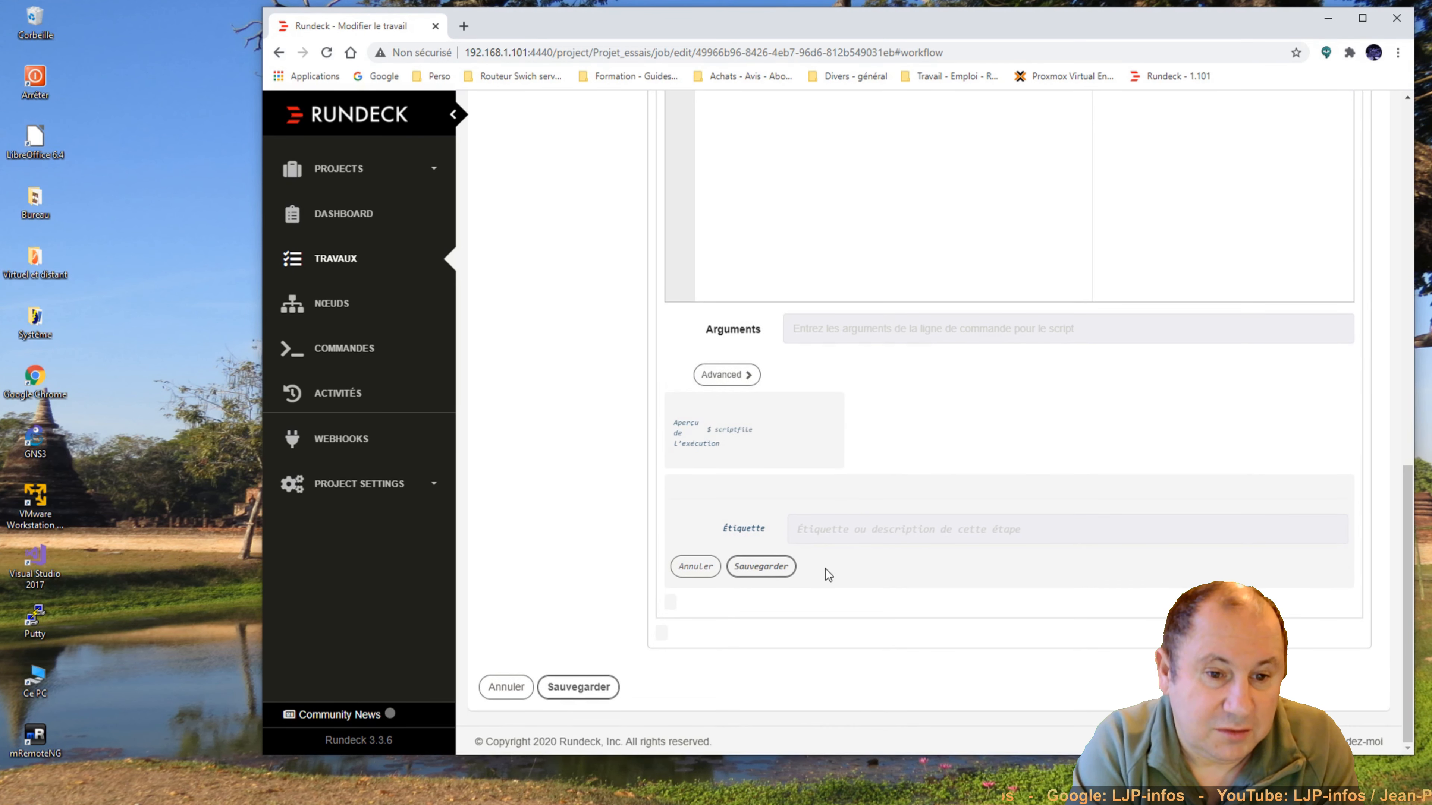
left_click(769, 568)
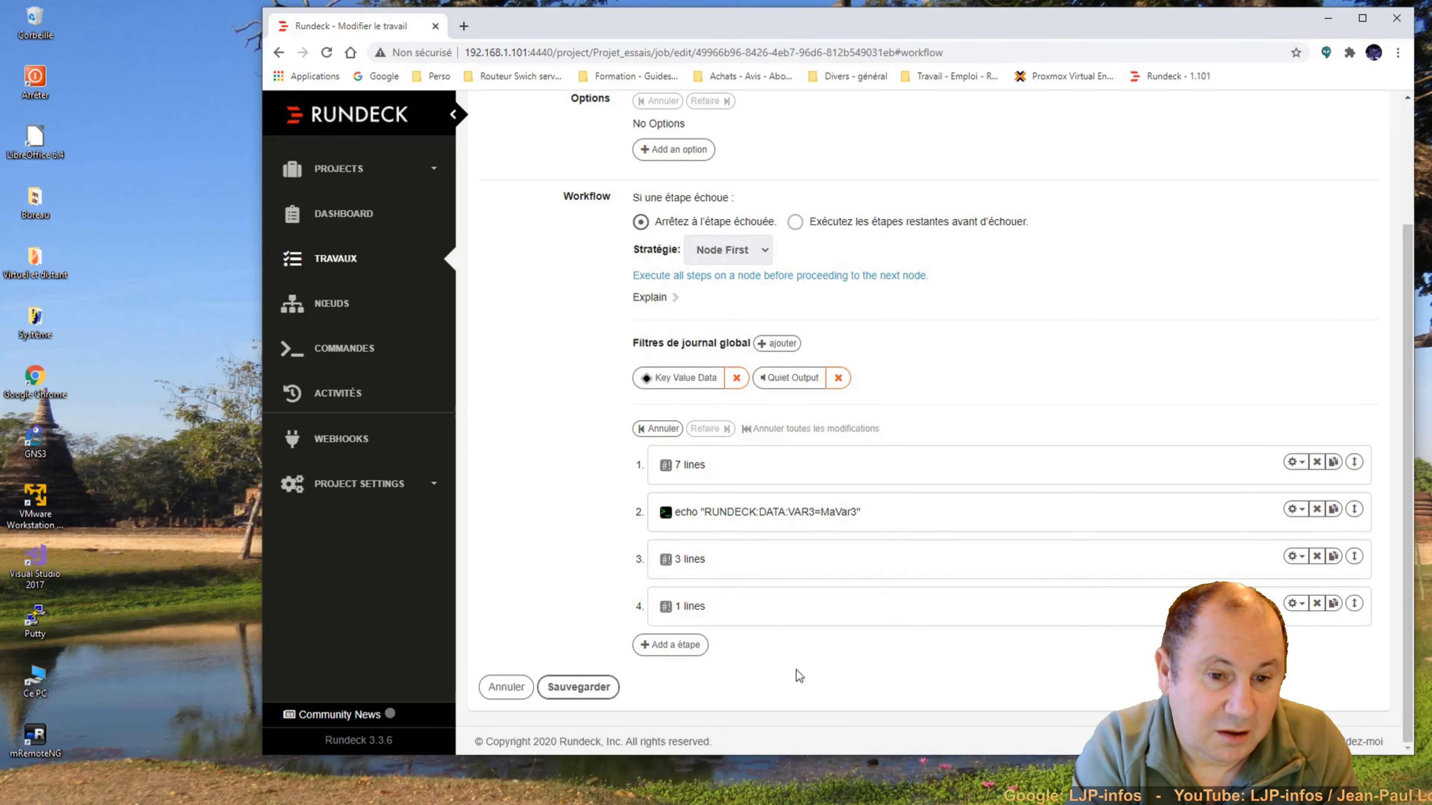
left_click(579, 694)
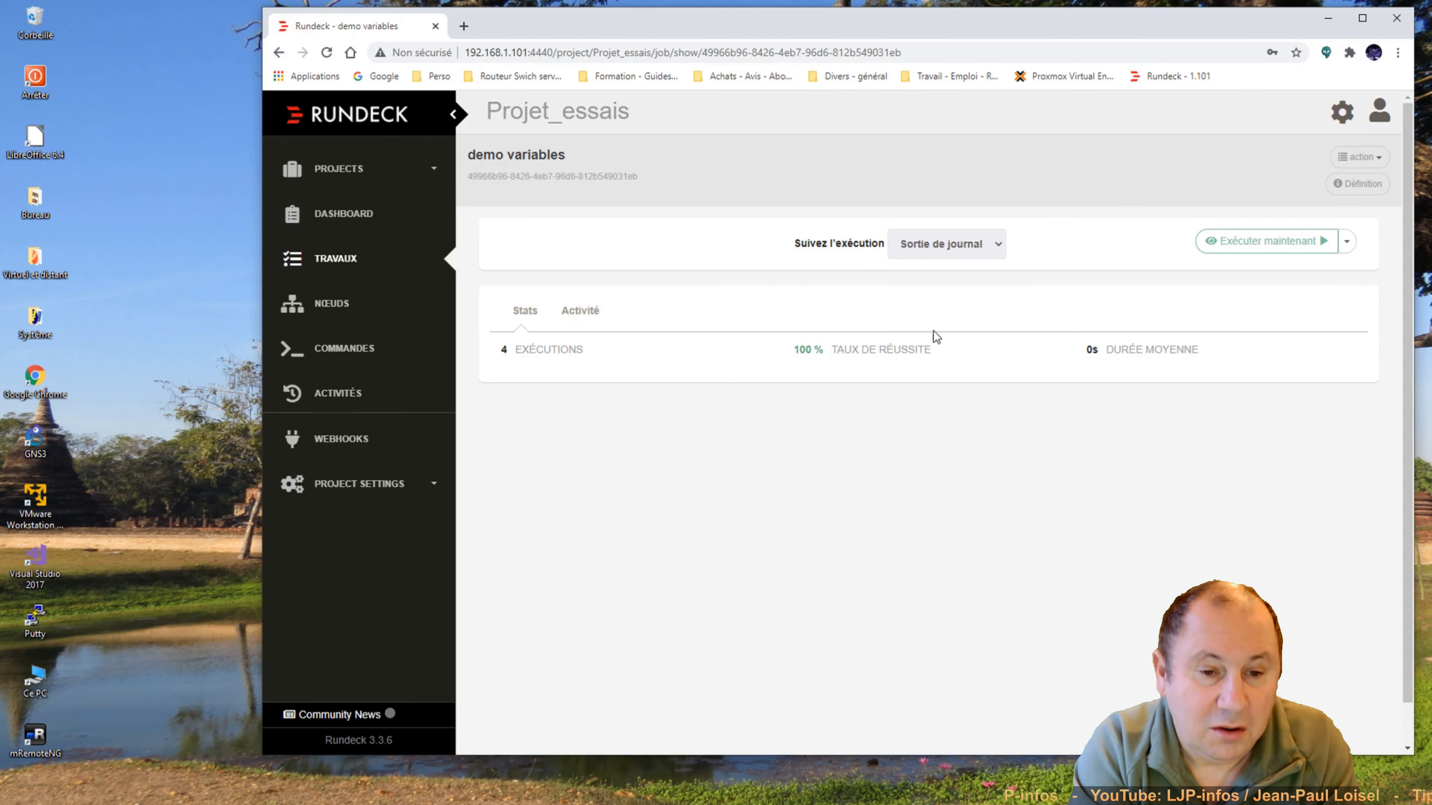
left_click(1248, 241)
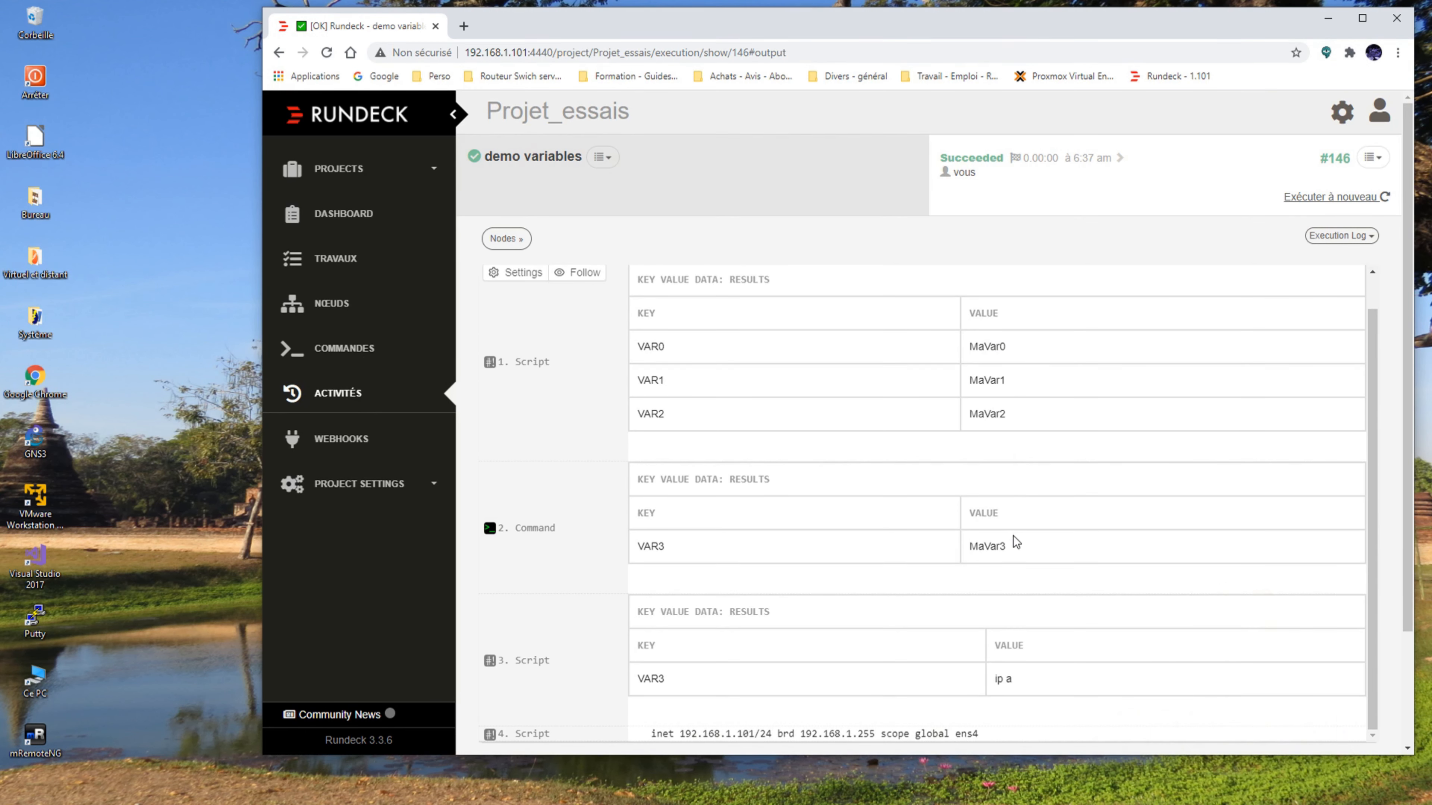
Examine the VAR3 values captured in the second and third steps and the fourth step's filtered network output in the execution log.
double_click(972, 550)
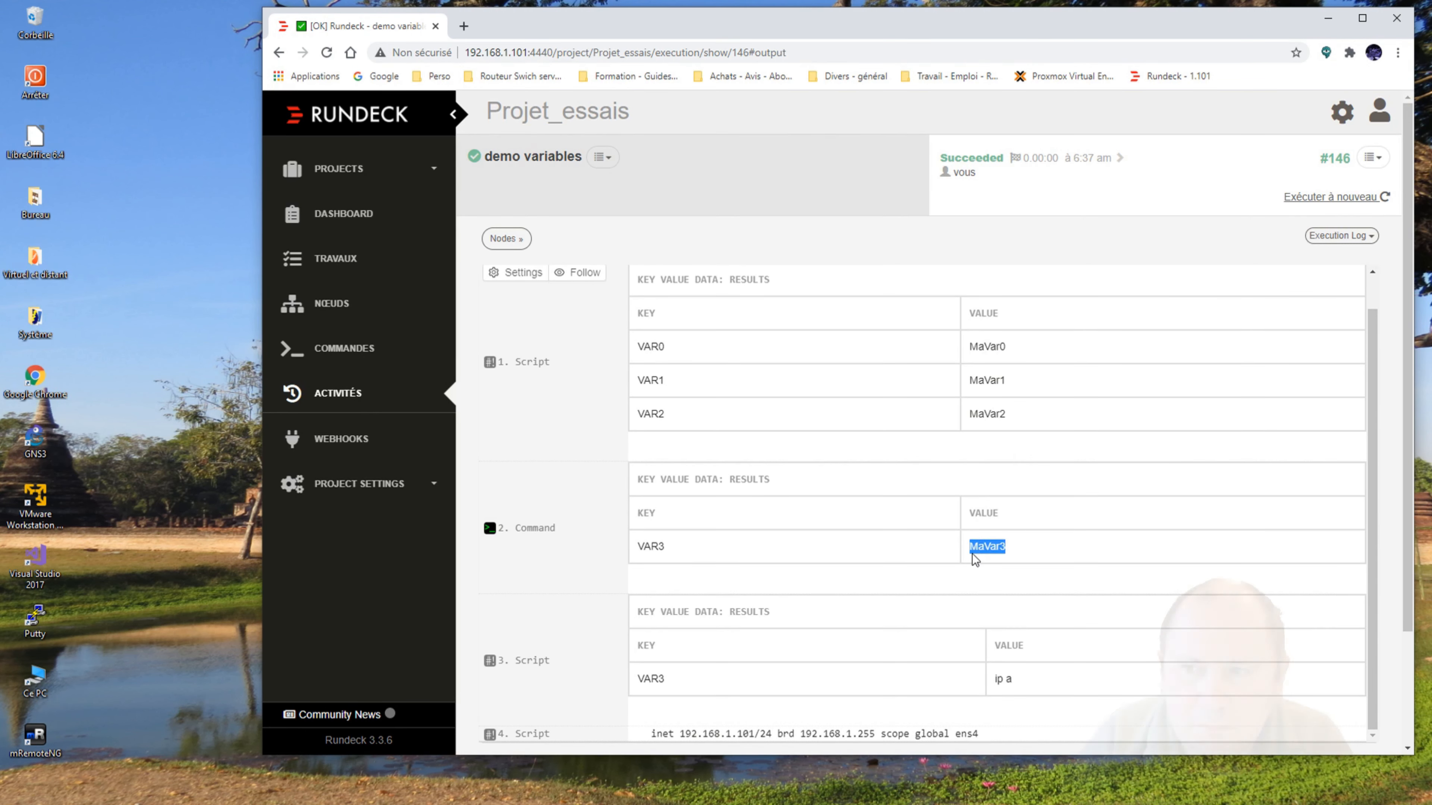
left_click(1021, 682)
left_click_drag(1022, 681, 988, 682)
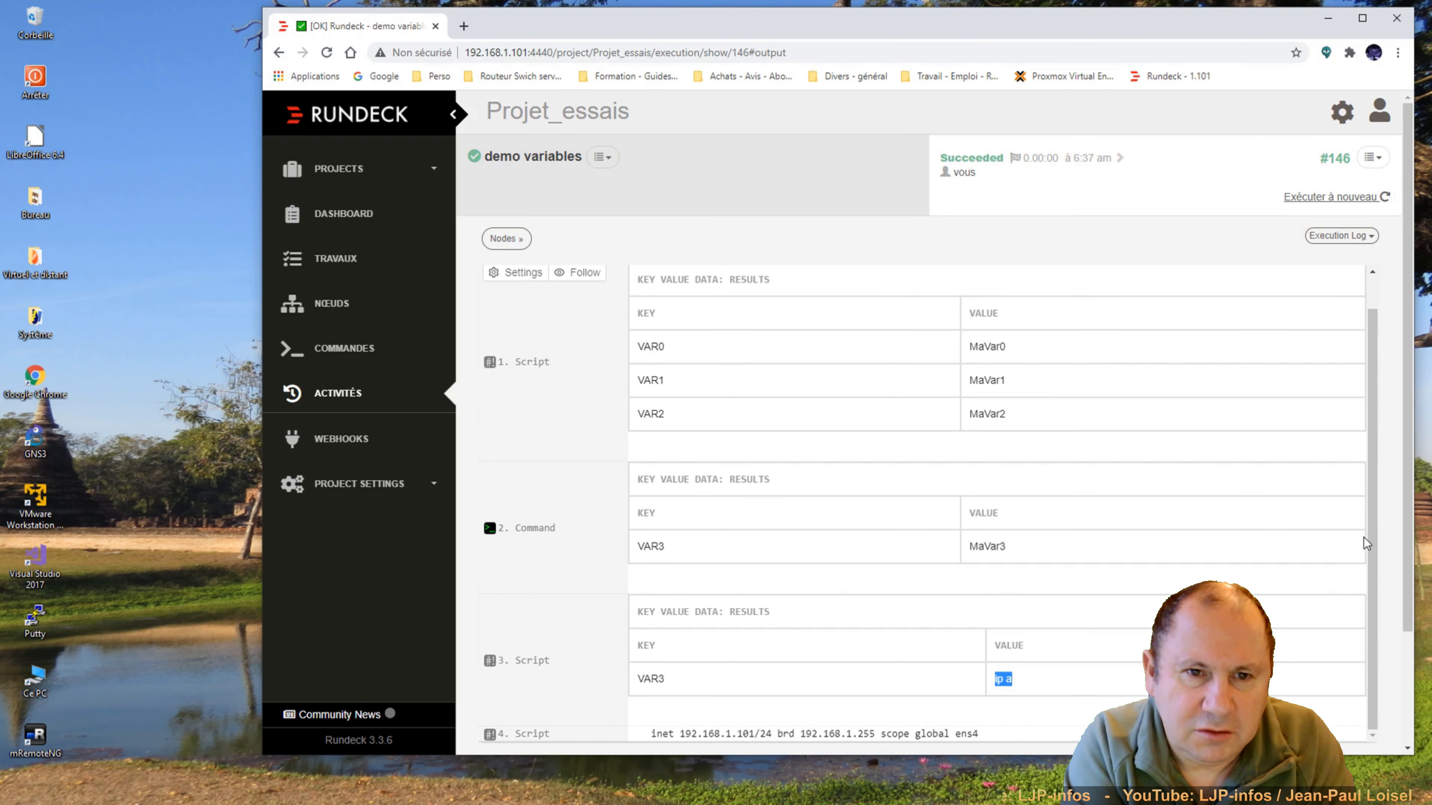
left_click(652, 731)
left_click_drag(653, 732, 771, 731)
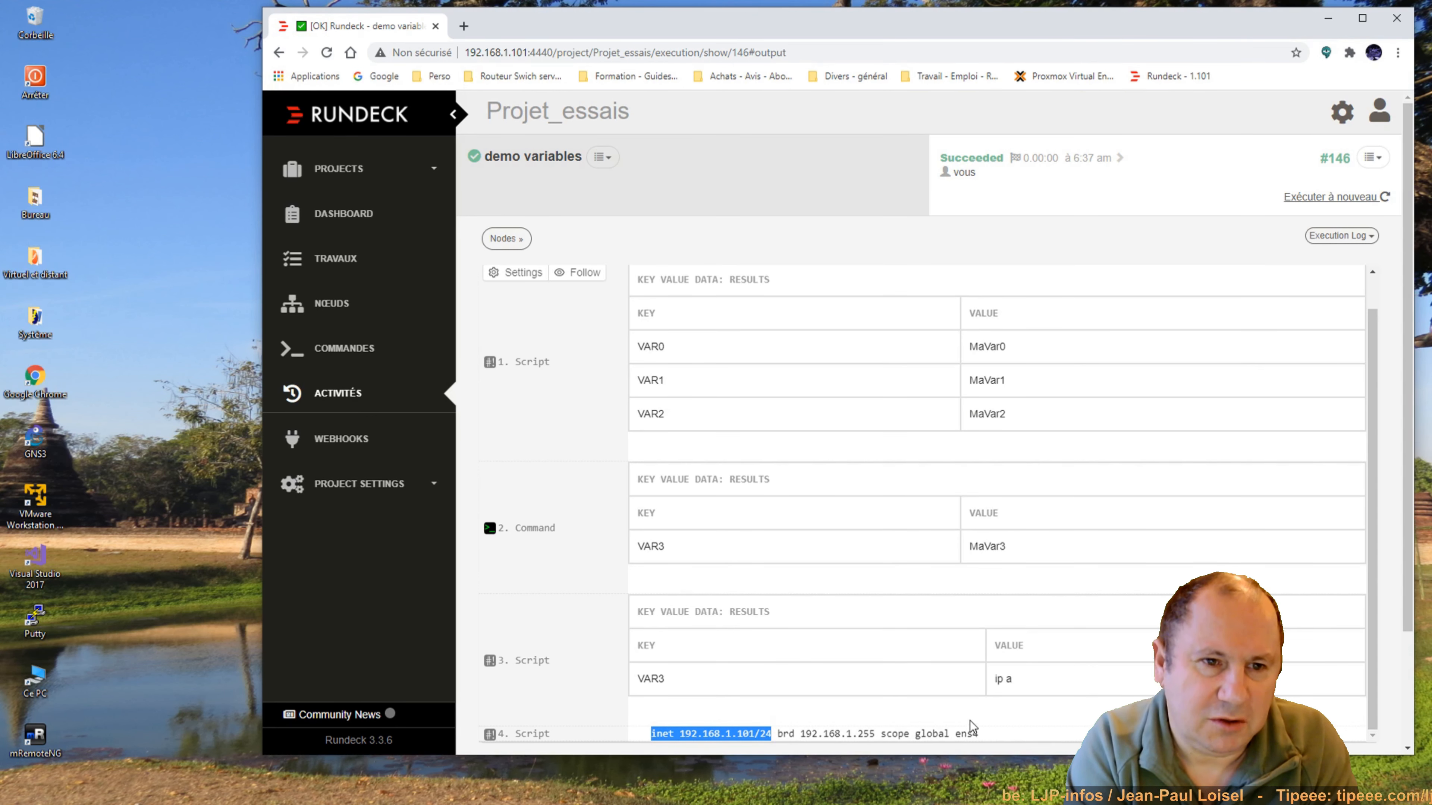
double_click(975, 732)
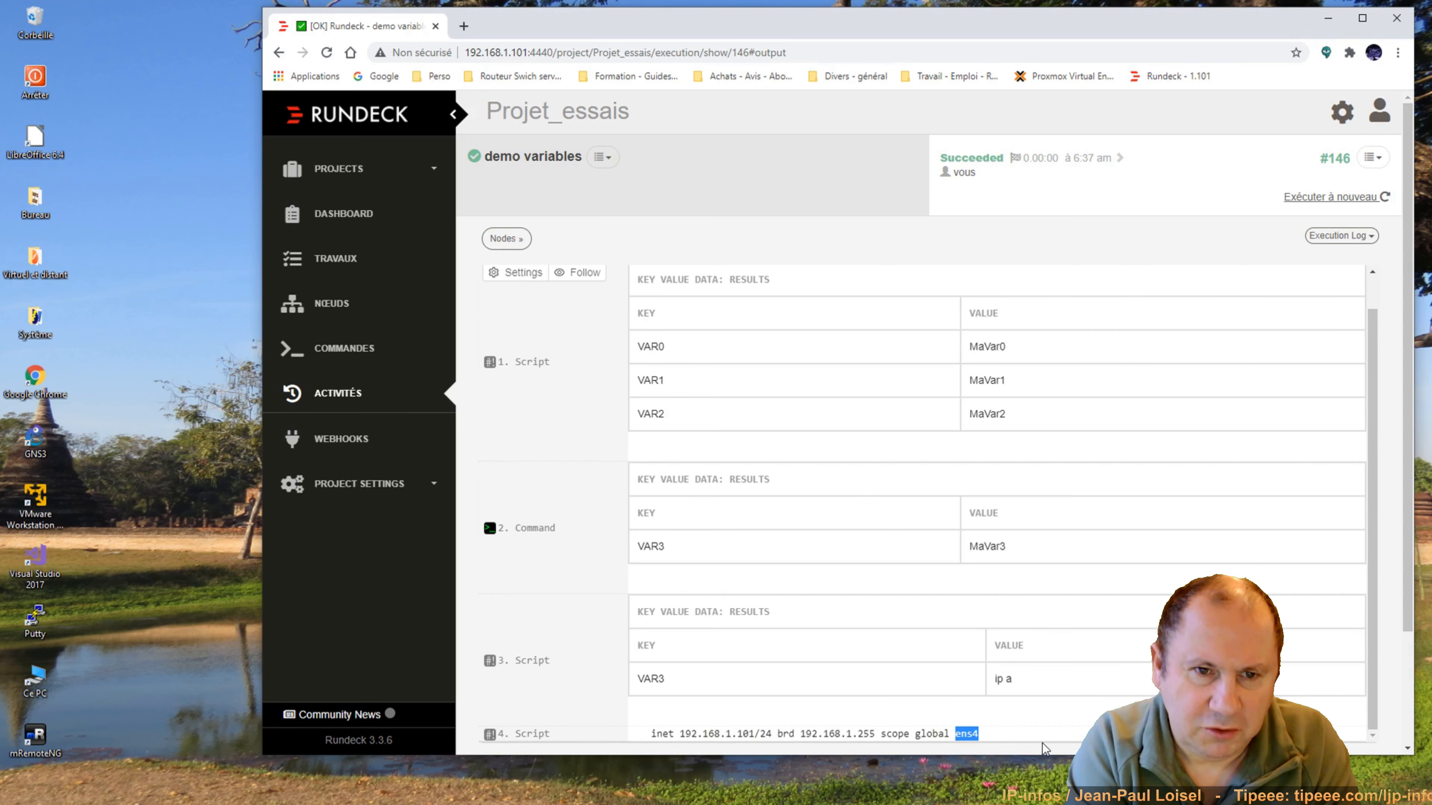
scroll(1042, 726, "down", 3)
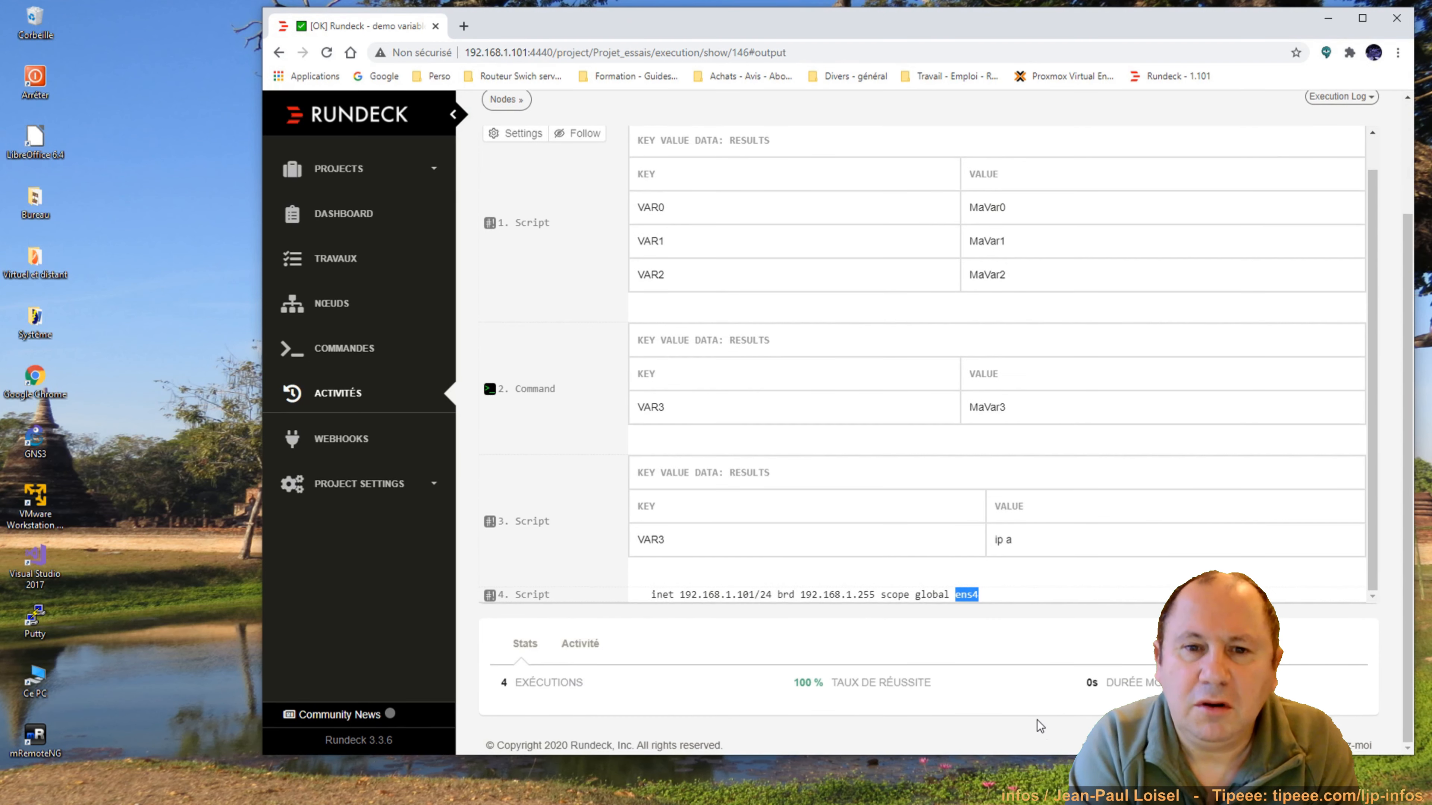
left_click(1044, 616)
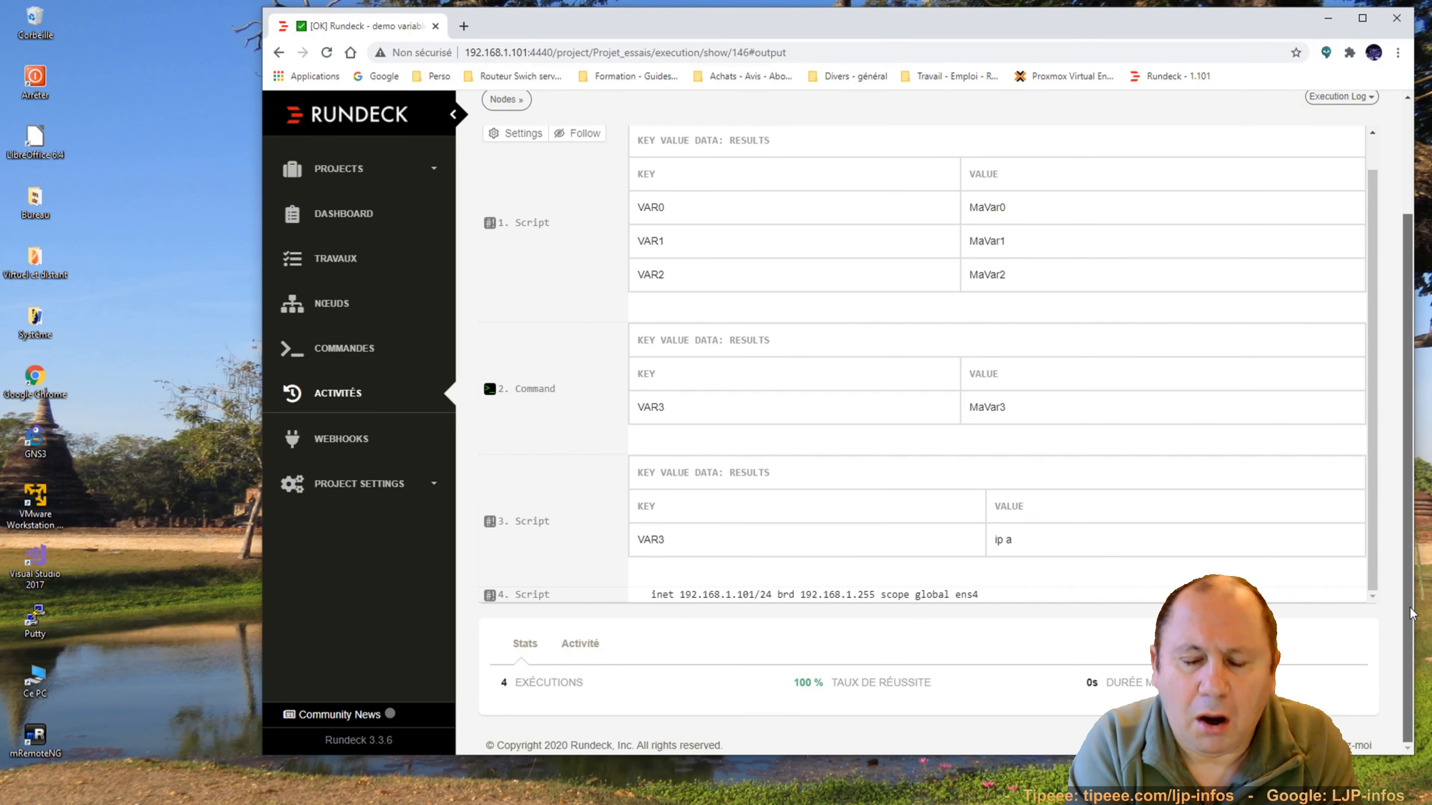
scroll(1407, 587, "up", 1)
left_click_drag(1407, 581, 1403, 562)
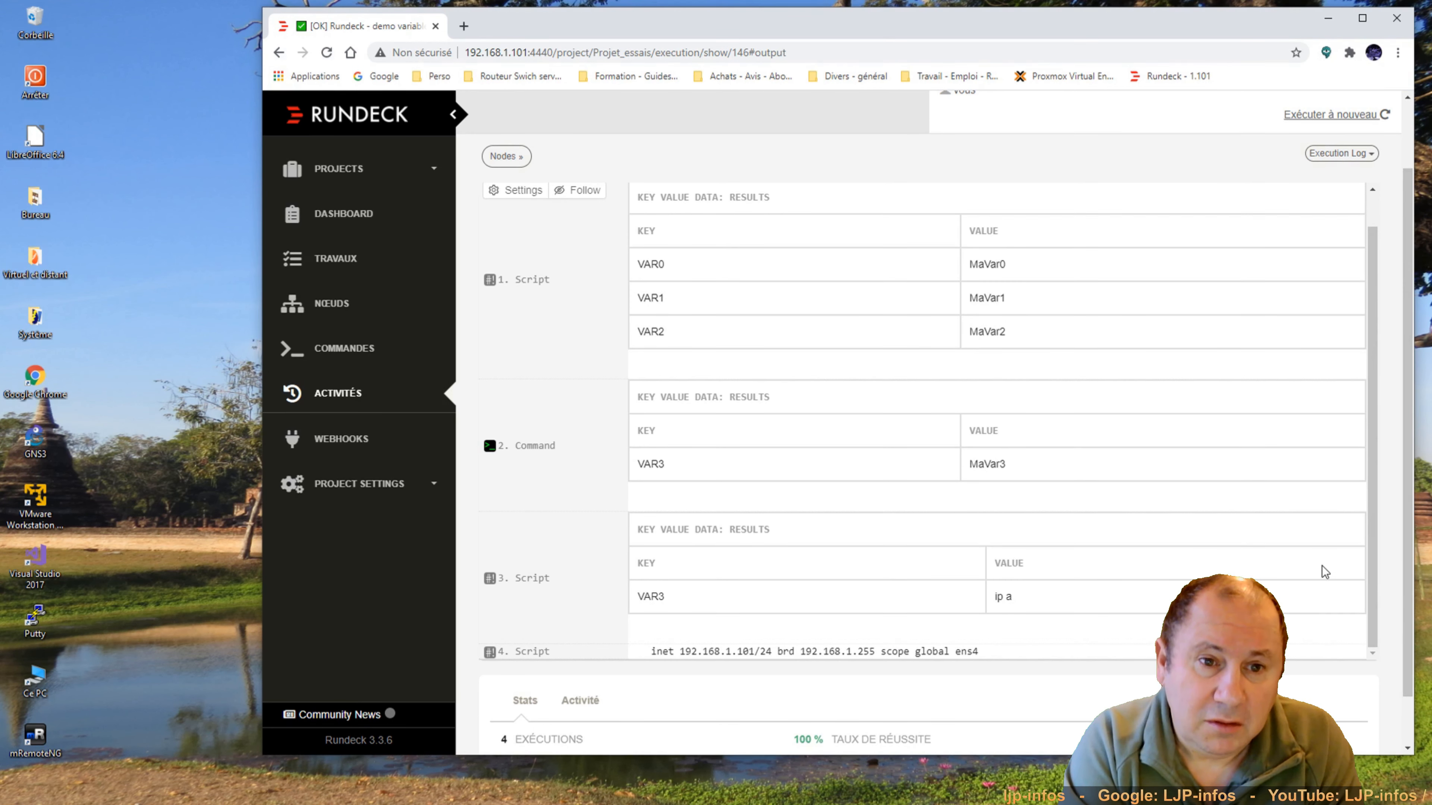
scroll(1323, 567, "up", 1)
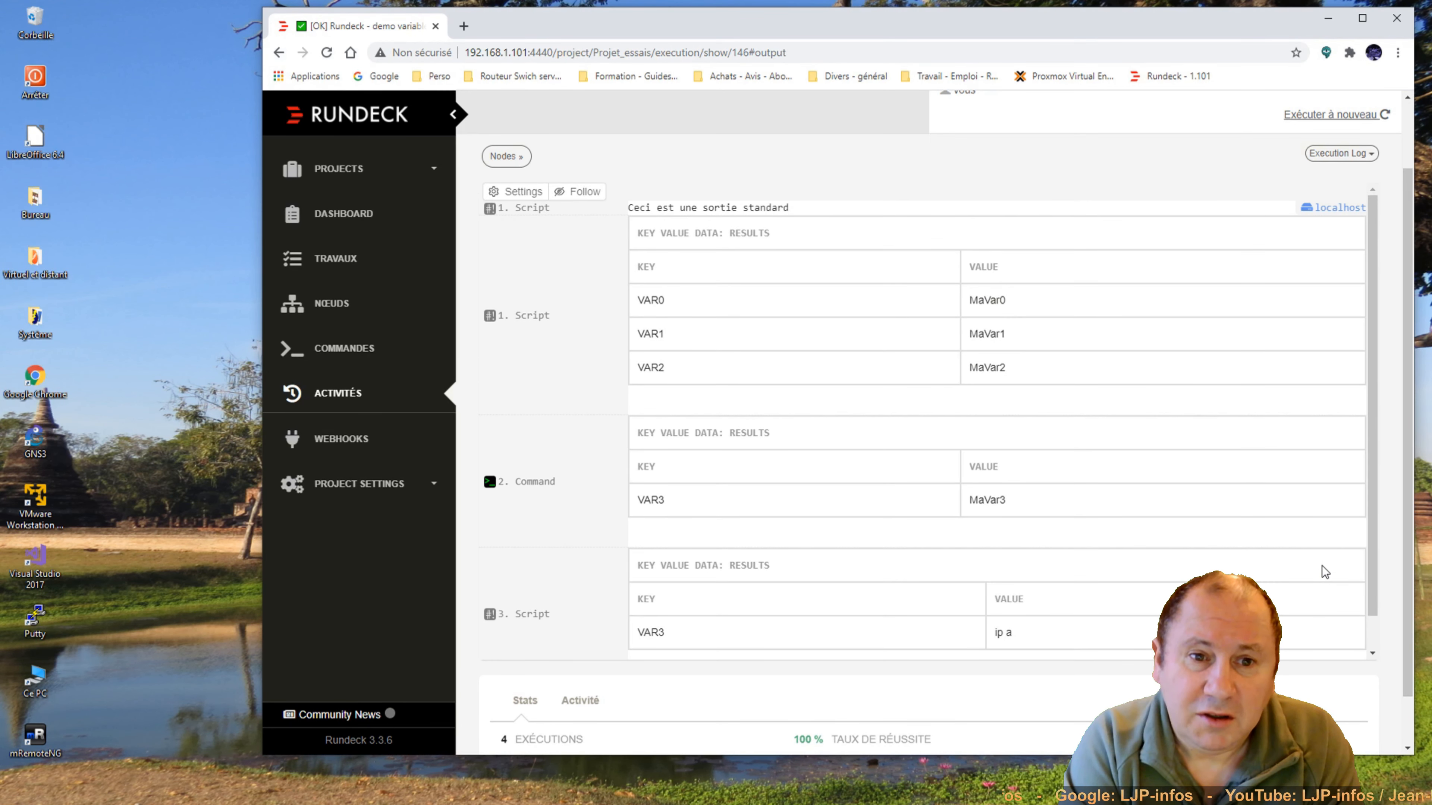
Close the browser window.
left_click(1397, 20)
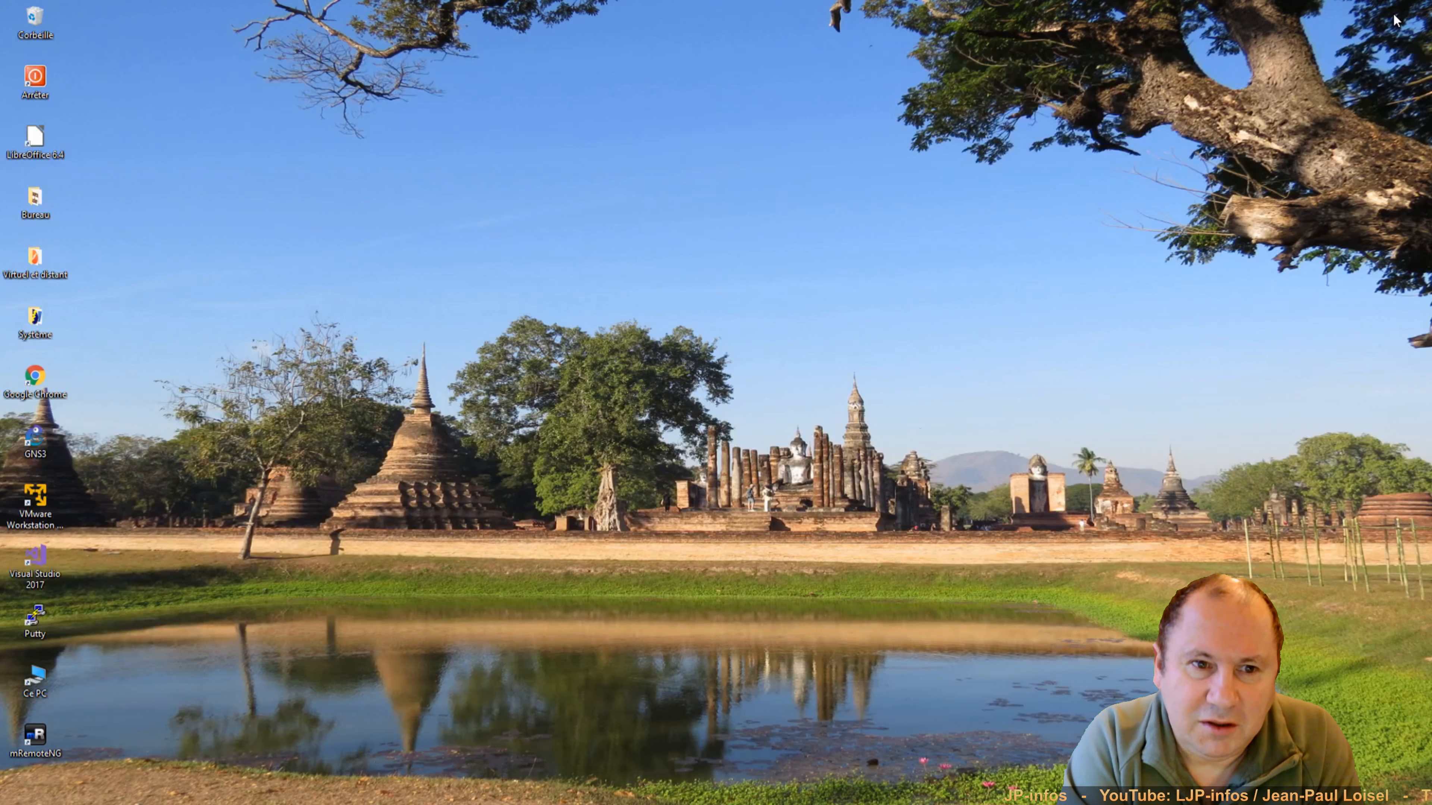